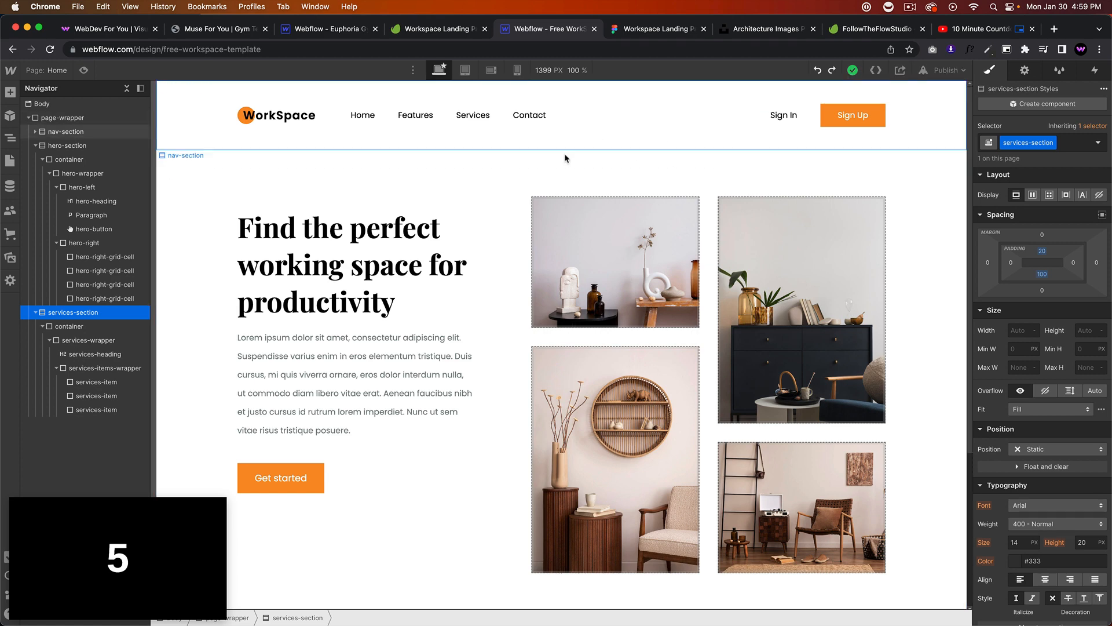
Review the workspace landing page design in Figma and compare it with the hero section built in Webflow.
{"action": "left_click", "coordinate": [648, 29]}
{"action": "scroll", "coordinate": [696, 310], "scroll_direction": "down", "scroll_amount": 5}
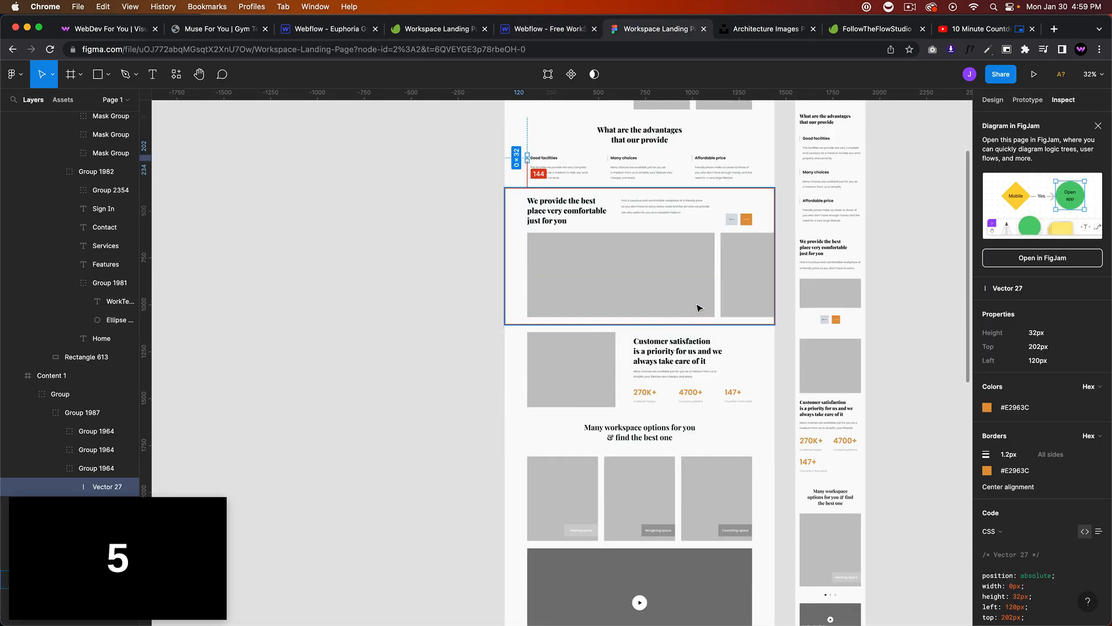
{"action": "scroll", "coordinate": [698, 306], "scroll_direction": "up", "scroll_amount": 4}
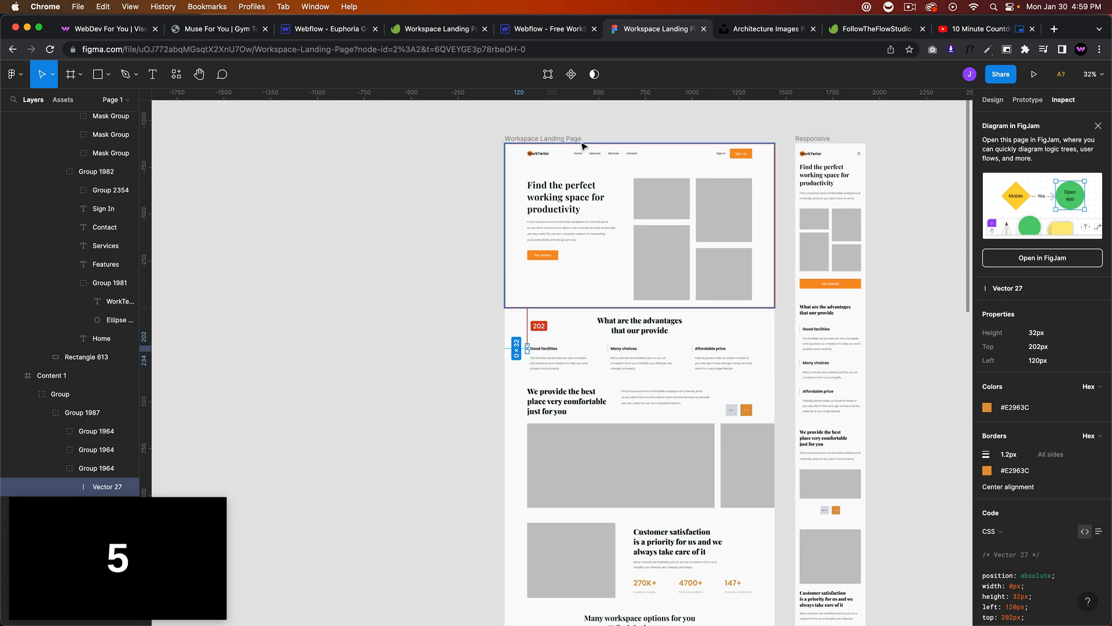
{"action": "left_click", "coordinate": [560, 33]}
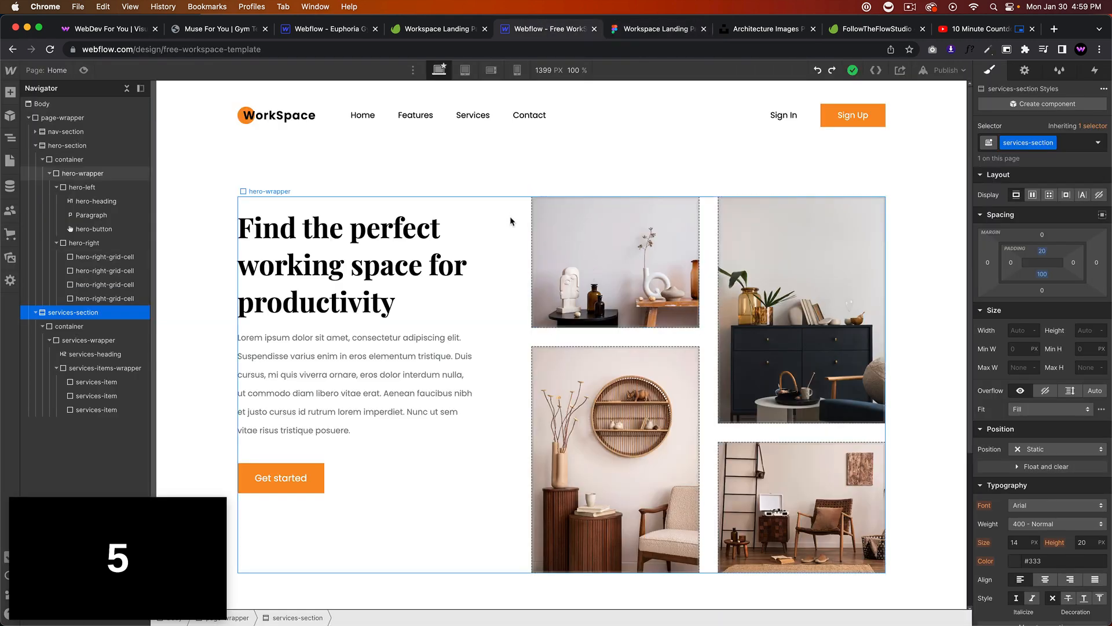
{"action": "scroll", "coordinate": [895, 269], "scroll_direction": "down", "scroll_amount": 5}
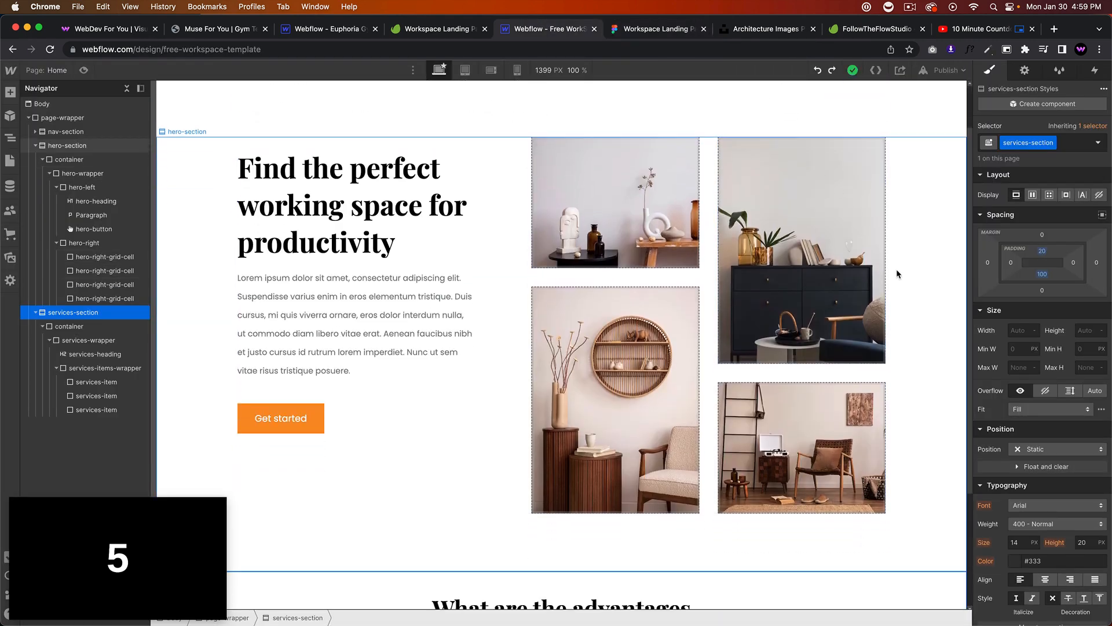
{"action": "scroll", "coordinate": [898, 266], "scroll_direction": "up", "scroll_amount": 5}
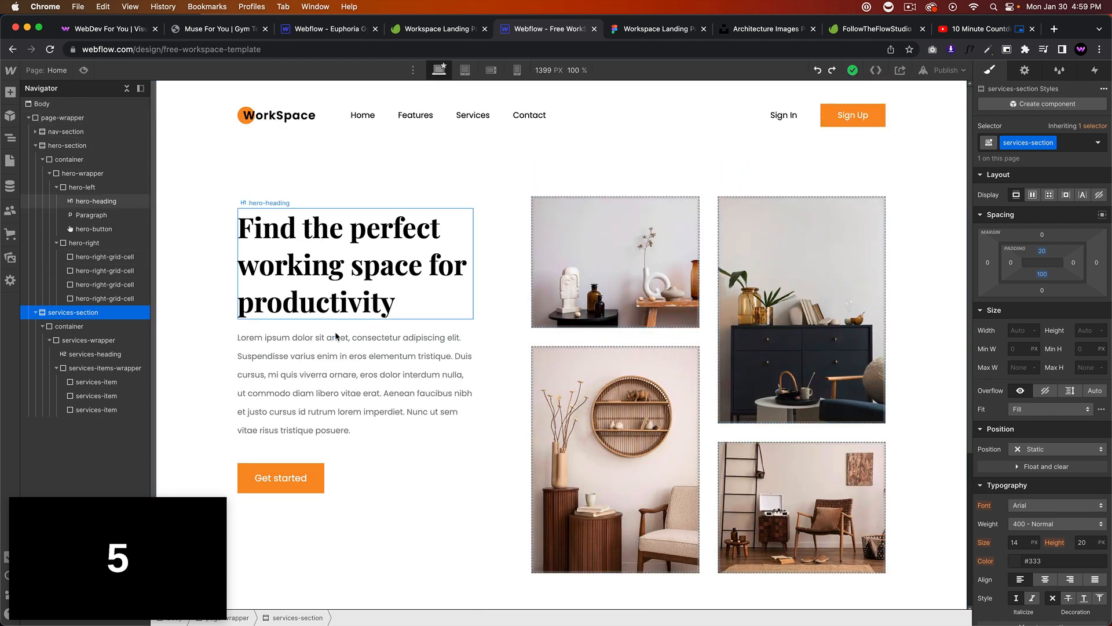
Start the 10-minute countdown in the floating video.
{"action": "mouse_move", "coordinate": [126, 565]}
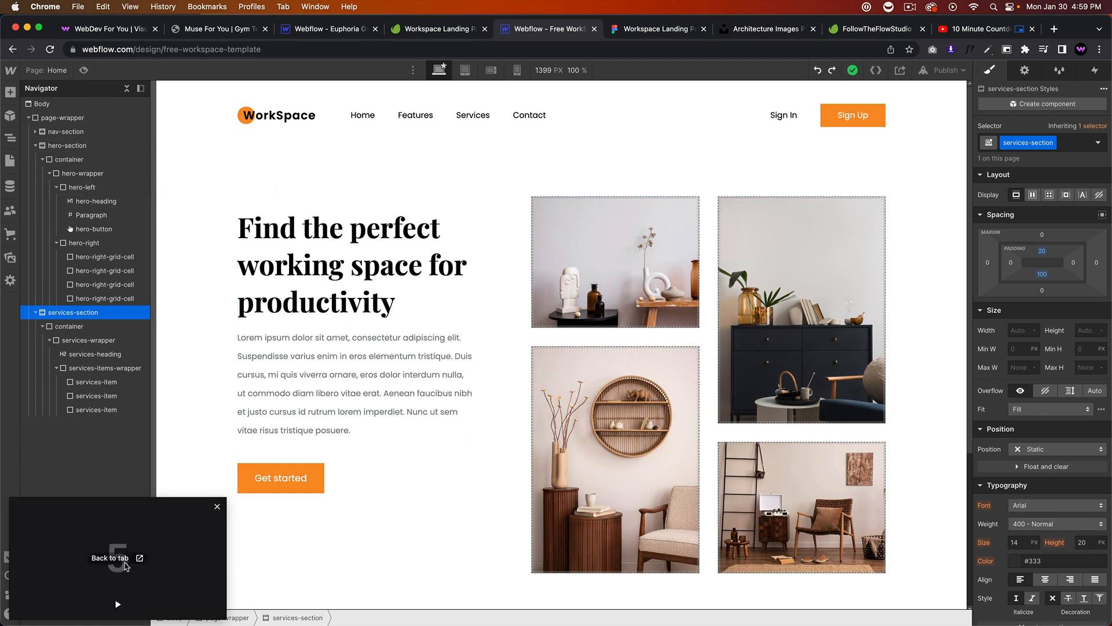
{"action": "left_click", "coordinate": [118, 605]}
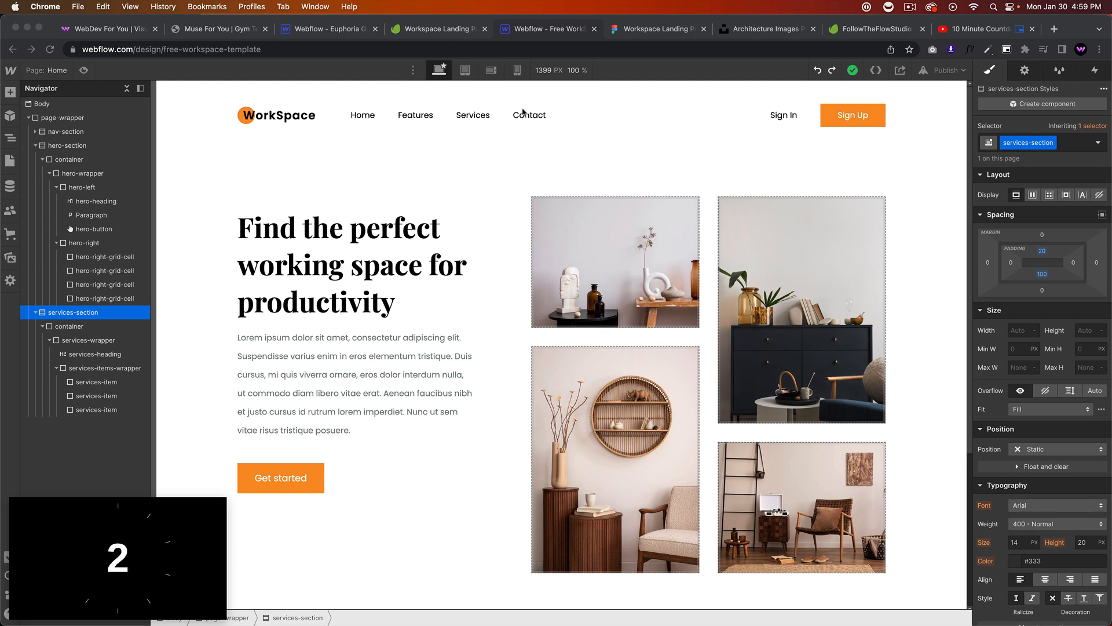
Change the services section heading to "The advantages that we provide".
{"action": "scroll", "coordinate": [498, 371], "scroll_direction": "down", "scroll_amount": 5}
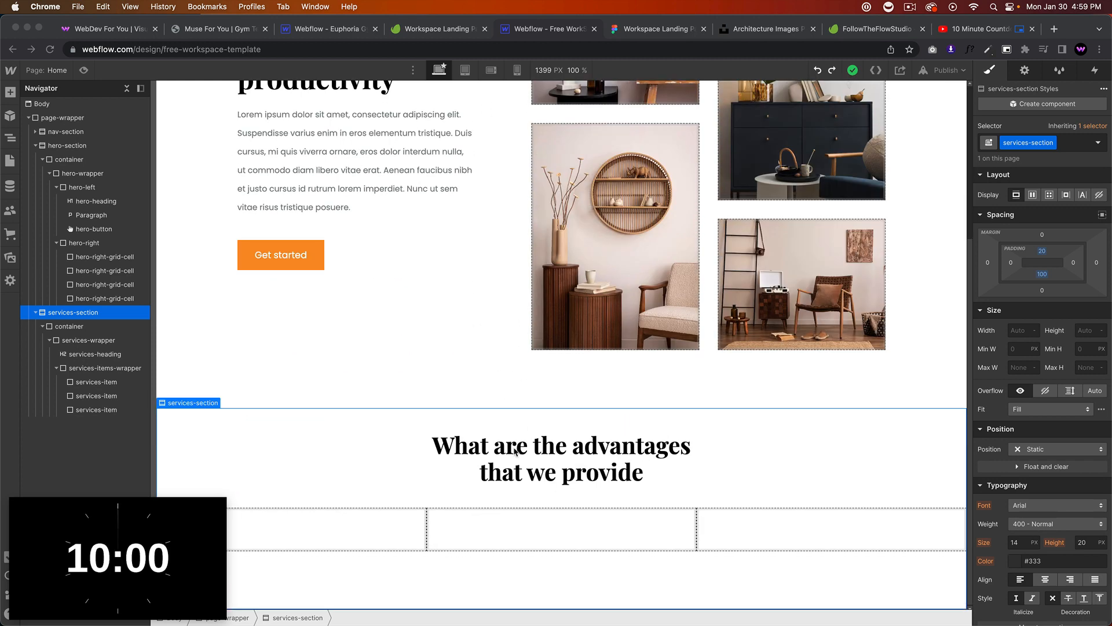
{"action": "left_click", "coordinate": [284, 461]}
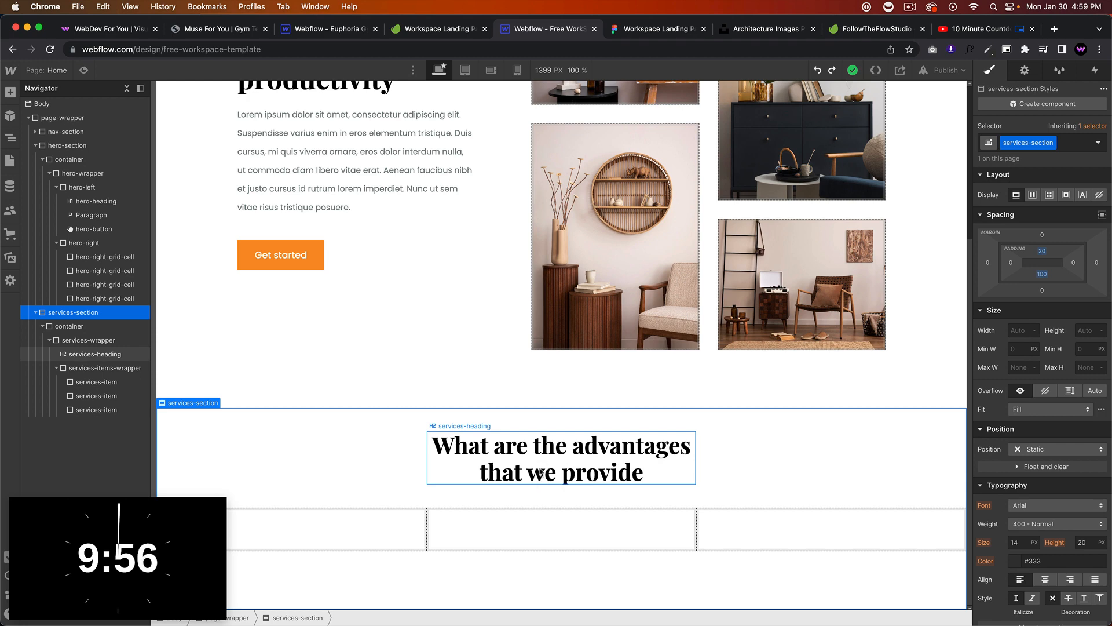
{"action": "left_click", "coordinate": [542, 466]}
{"action": "double_click", "coordinate": [536, 449]}
{"action": "left_click_drag", "start_coordinate": [537, 449], "coordinate": [429, 446]}
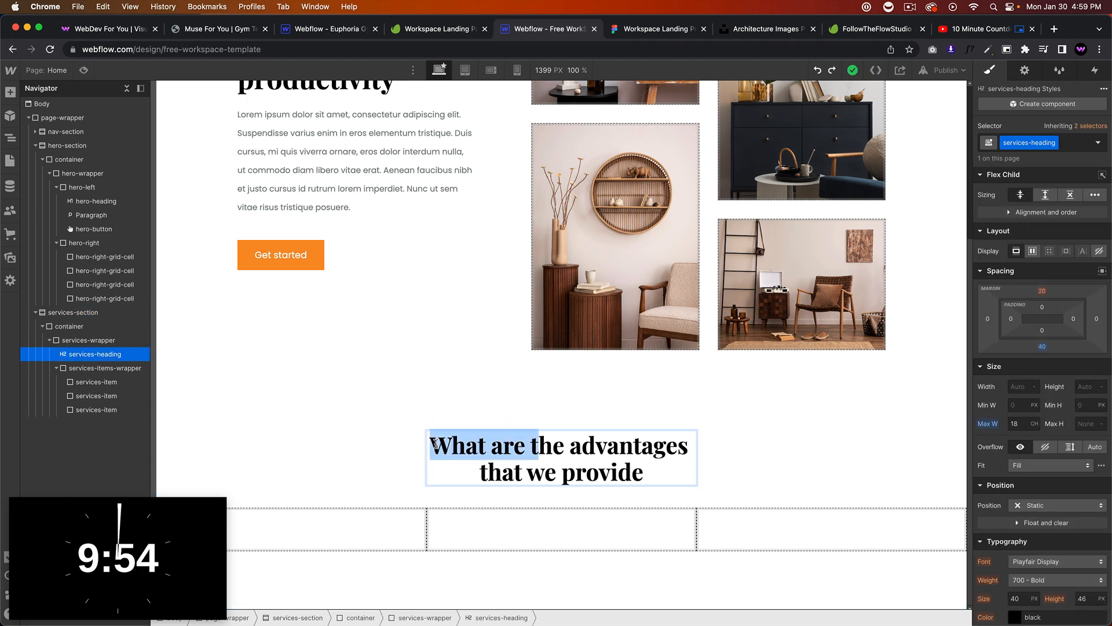
{"action": "type", "text": "T"}
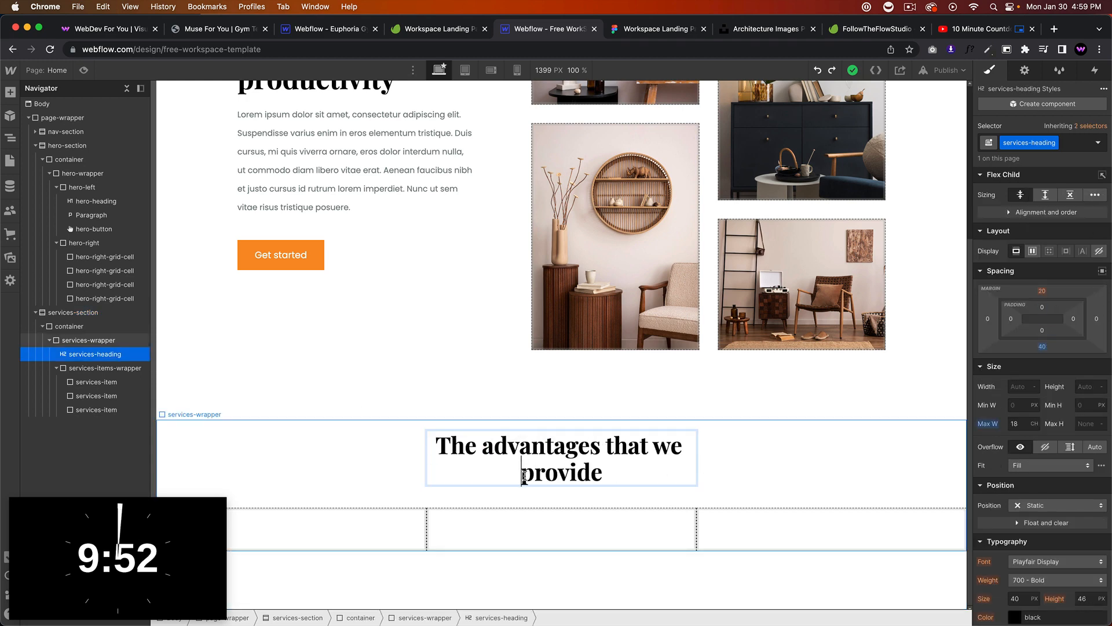
{"action": "left_click", "coordinate": [745, 464]}
Raise the services heading's maximum width to 26 CH so the text fits on one line.
{"action": "left_click", "coordinate": [672, 461]}
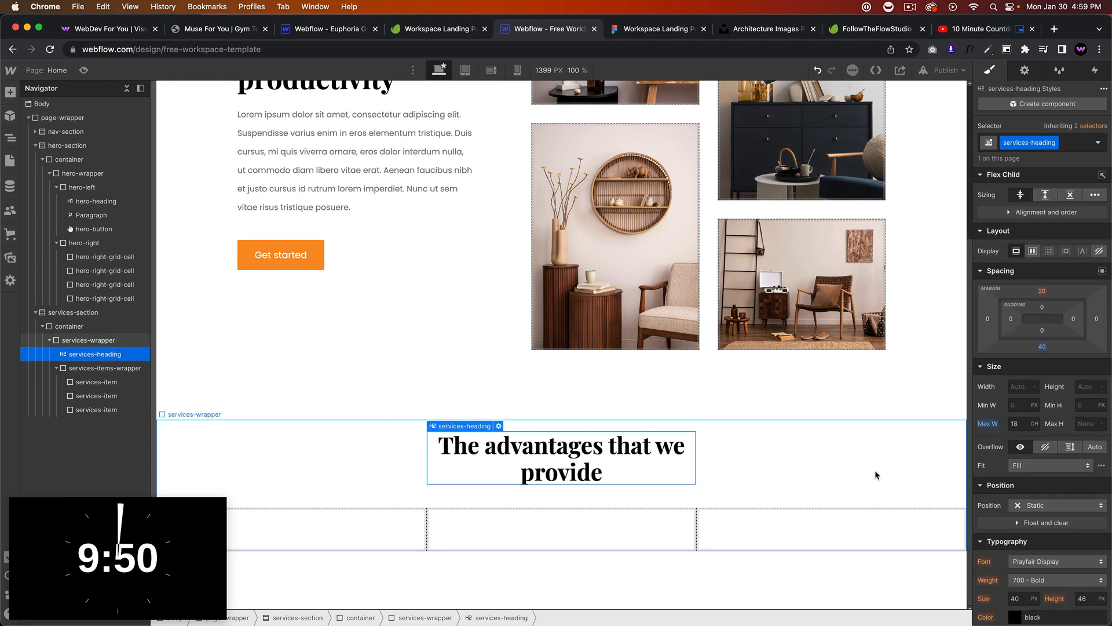
{"action": "key", "text": "Up"}
{"action": "key", "text": "Up"}
{"action": "key", "text": "Up"}
{"action": "key", "text": "Up"}
{"action": "key", "text": "Up"}
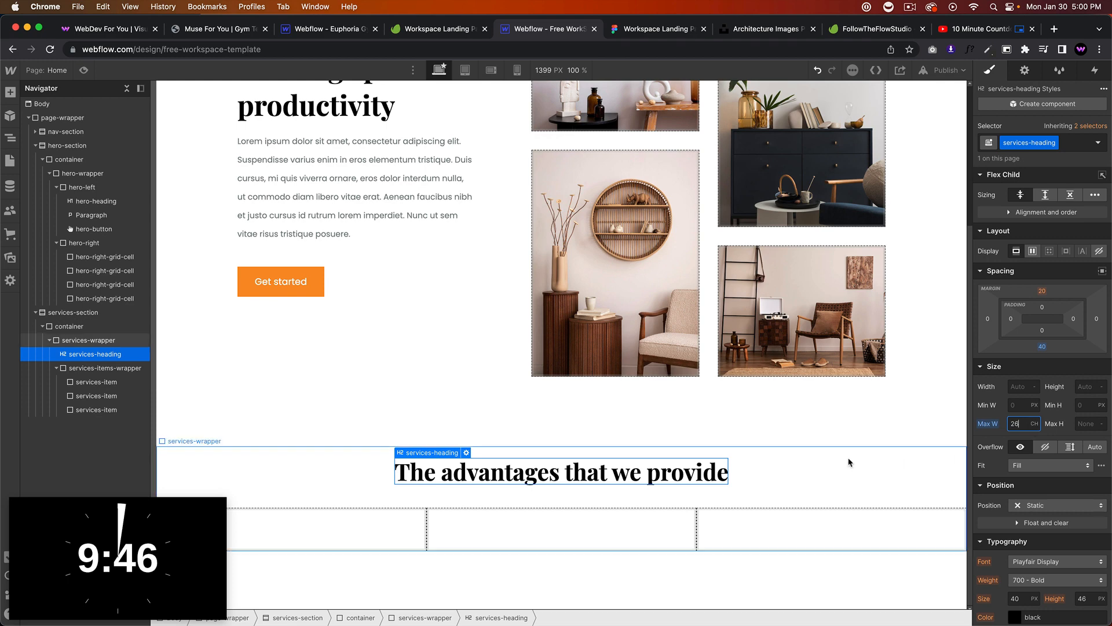
Increase the services section's bottom padding to 201 px and select the first services item.
{"action": "left_click", "coordinate": [820, 461]}
{"action": "left_click", "coordinate": [355, 574]}
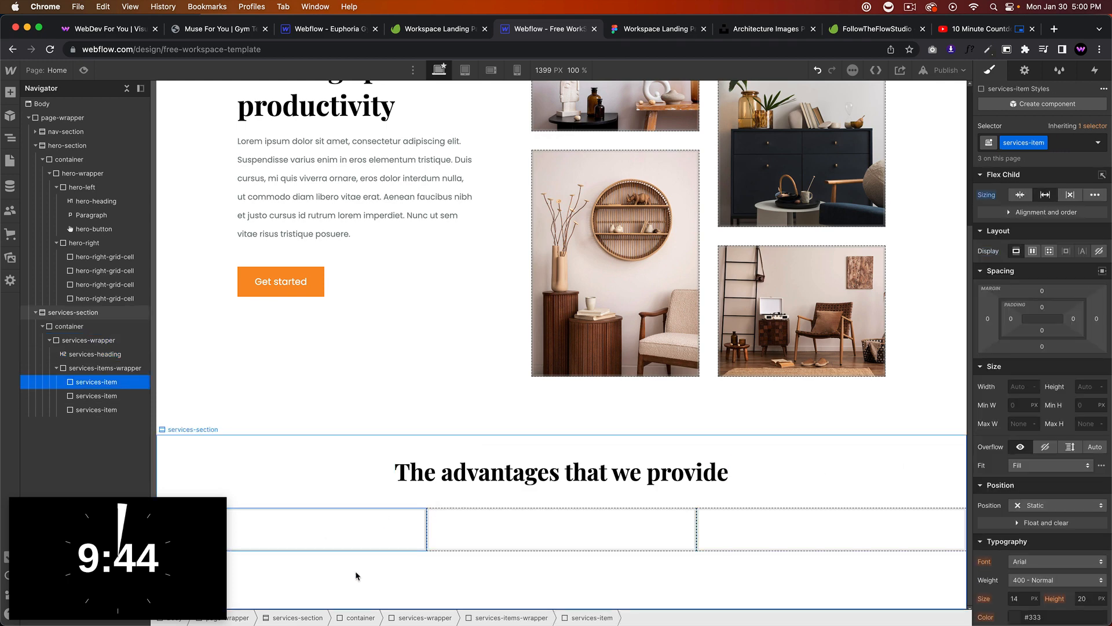
{"action": "left_click_drag", "start_coordinate": [1047, 238], "coordinate": [1046, 213]}
{"action": "mouse_move", "coordinate": [123, 546]}
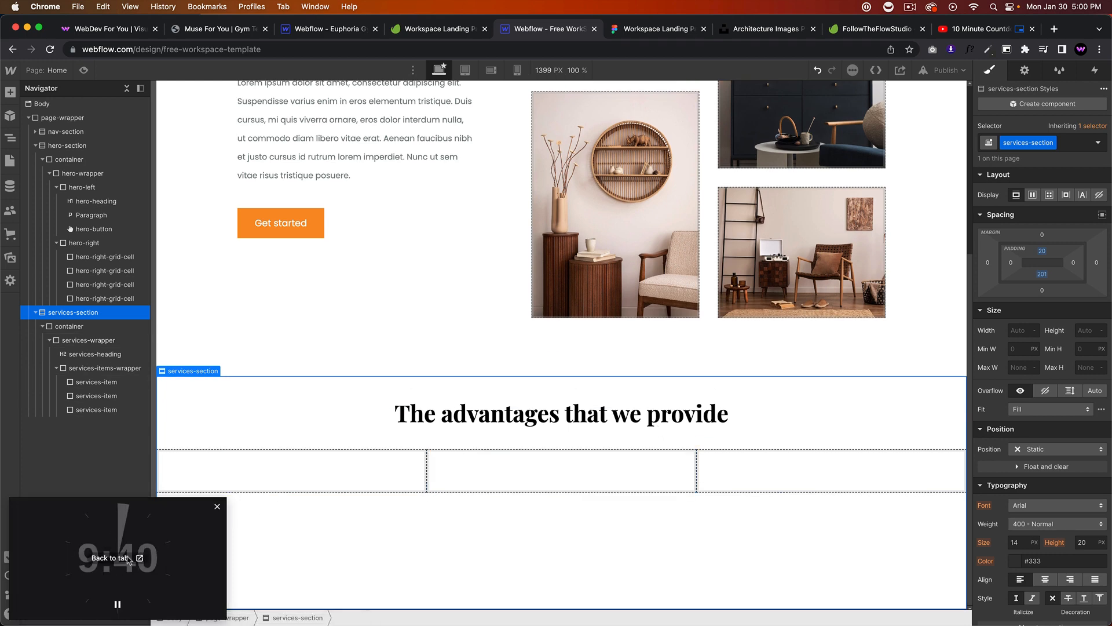
{"action": "left_click", "coordinate": [383, 480]}
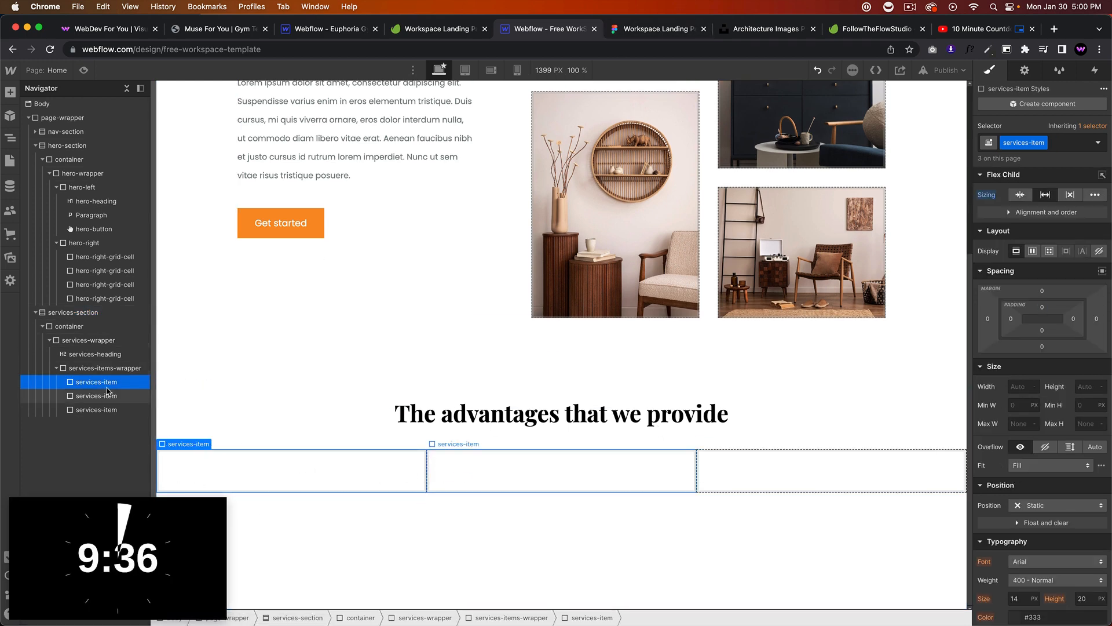
Switch to the Figma design and examine the advantages section's heading, spacing and three-item layout.
{"action": "left_click", "coordinate": [634, 27]}
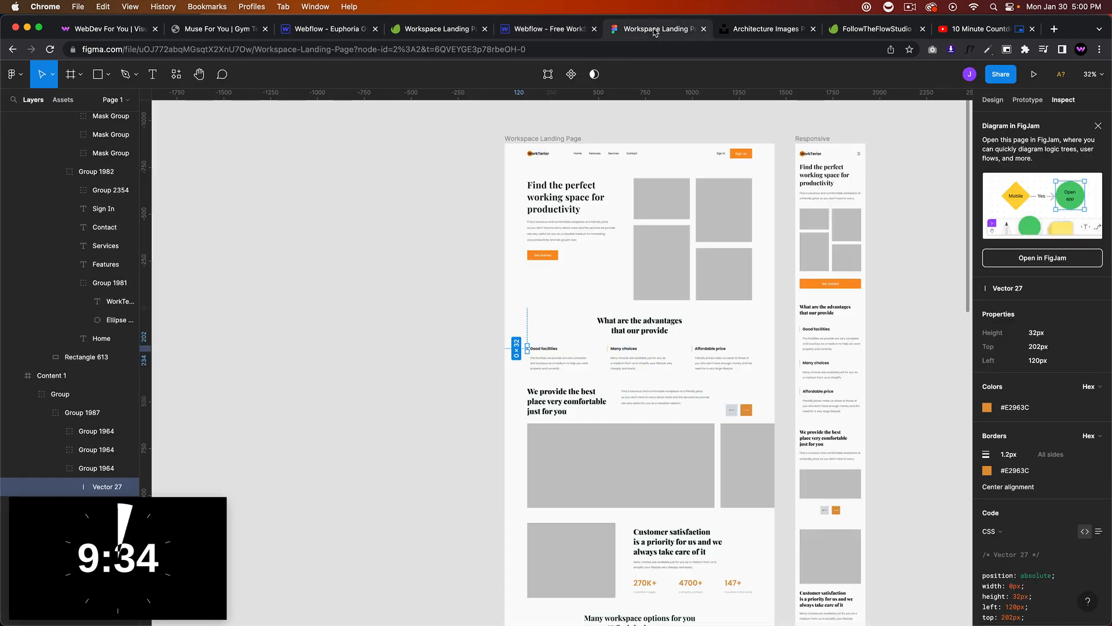
{"action": "scroll", "coordinate": [610, 385], "scroll_direction": "up", "scroll_amount": 5}
{"action": "scroll", "coordinate": [609, 385], "scroll_direction": "up", "scroll_amount": 2}
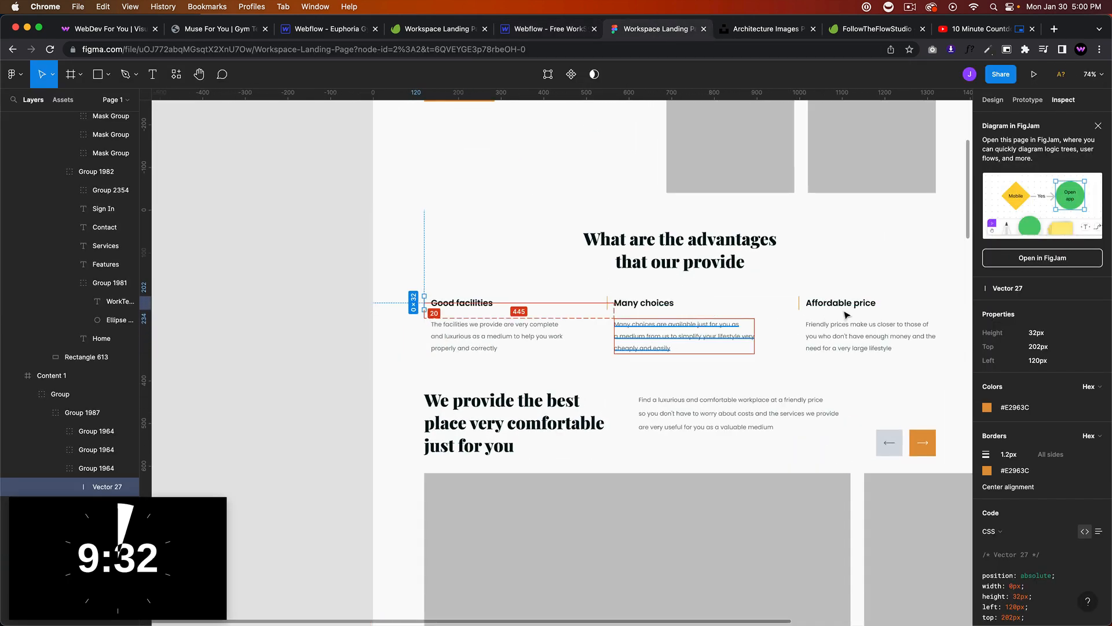
{"action": "scroll", "coordinate": [789, 313], "scroll_direction": "right", "scroll_amount": 3}
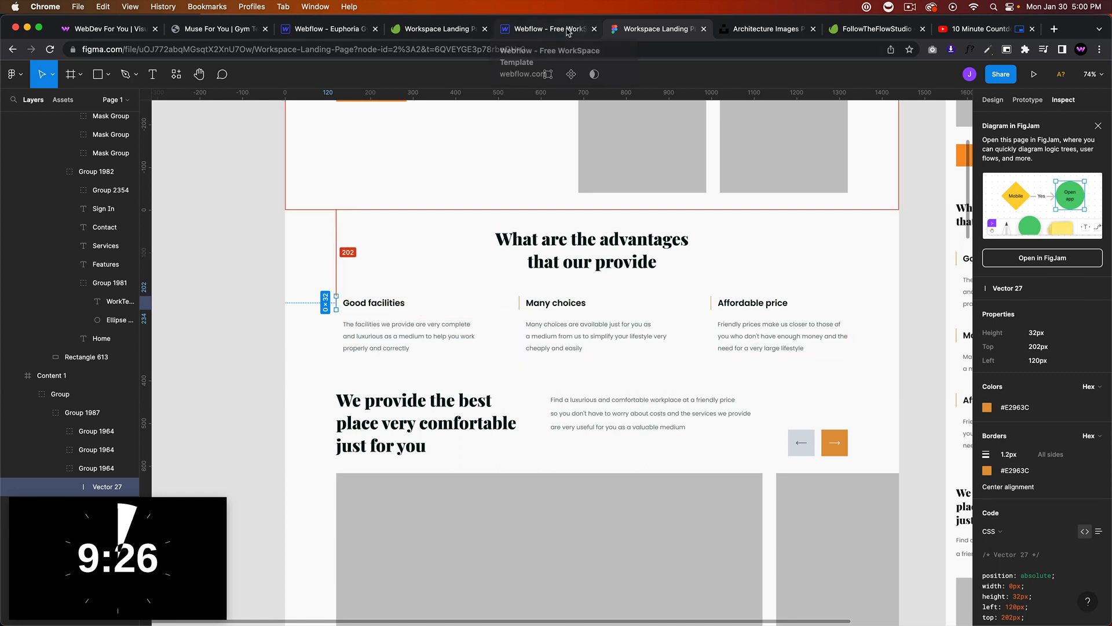
{"action": "scroll", "coordinate": [579, 260], "scroll_direction": "up", "scroll_amount": 5}
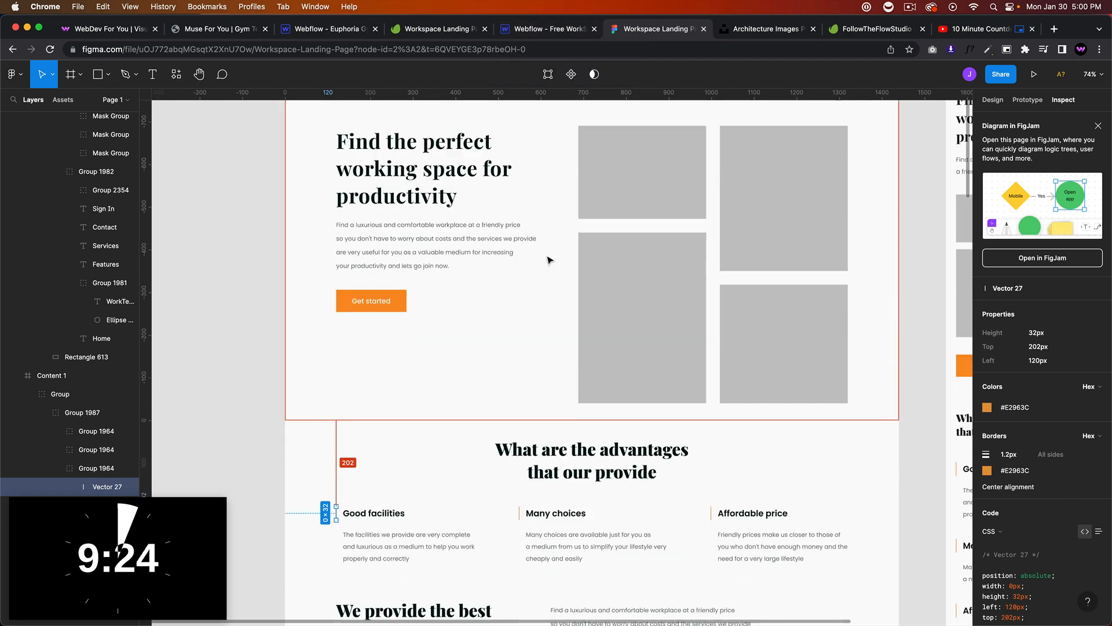
{"action": "scroll", "coordinate": [573, 255], "scroll_direction": "down", "scroll_amount": 3}
{"action": "left_click", "coordinate": [616, 324]}
{"action": "scroll", "coordinate": [582, 349], "scroll_direction": "down", "scroll_amount": 1}
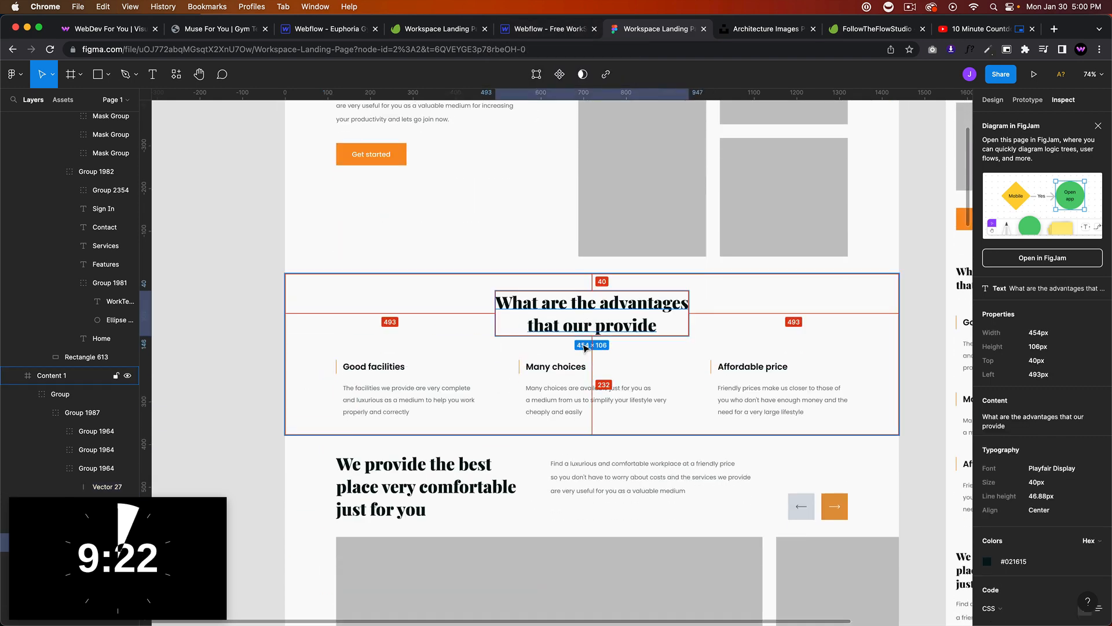
{"action": "scroll", "coordinate": [585, 318], "scroll_direction": "up", "scroll_amount": 4}
{"action": "scroll", "coordinate": [584, 318], "scroll_direction": "up", "scroll_amount": 1}
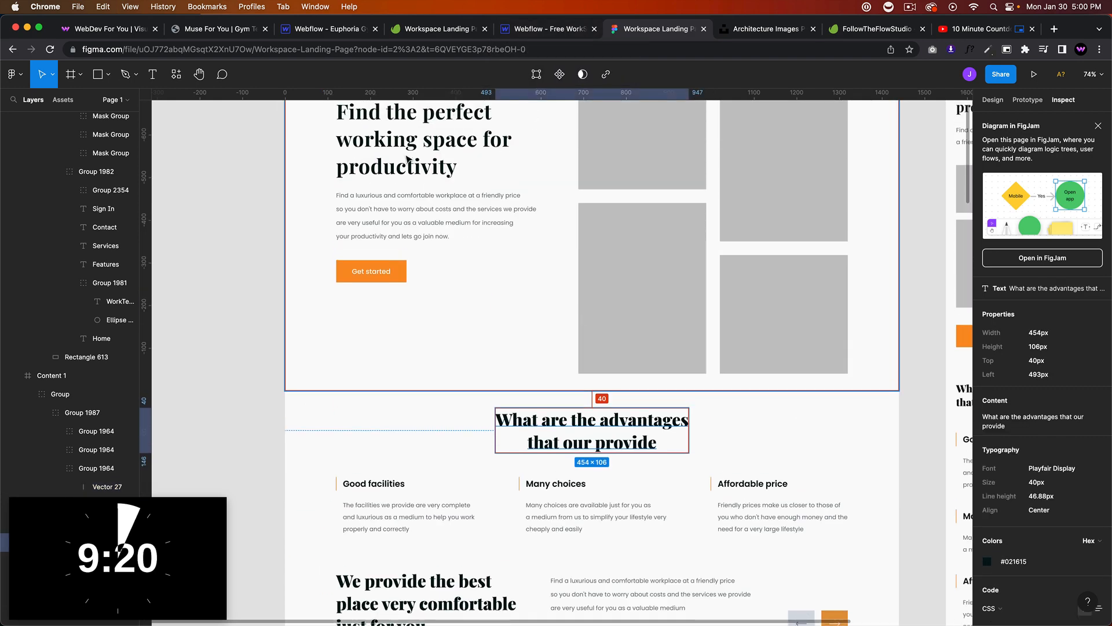
Look through the design's remaining sections down to the customer testimonials, and return to inspect the "Good facilities" group.
{"action": "scroll", "coordinate": [550, 319], "scroll_direction": "down", "scroll_amount": 10}
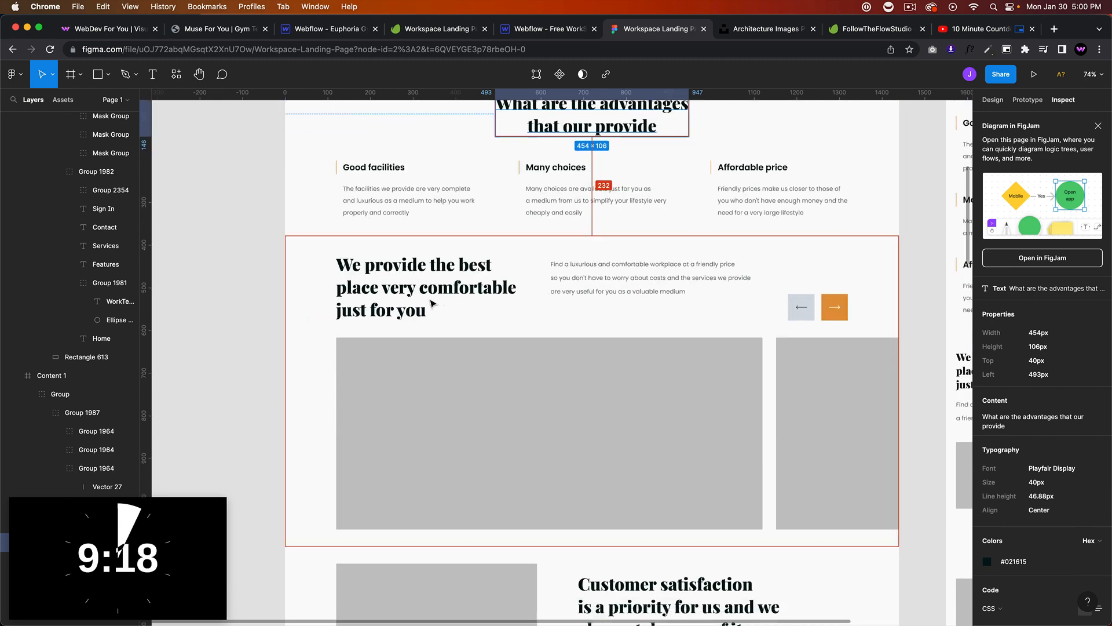
{"action": "scroll", "coordinate": [666, 417], "scroll_direction": "down", "scroll_amount": 8}
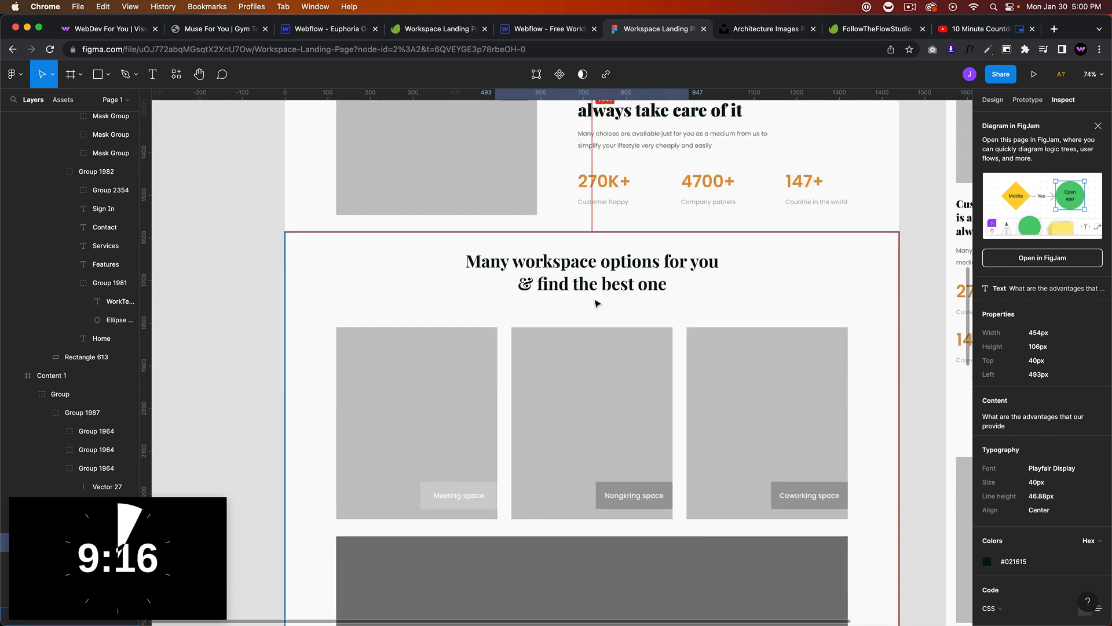
{"action": "scroll", "coordinate": [616, 293], "scroll_direction": "down", "scroll_amount": 5}
{"action": "scroll", "coordinate": [615, 294], "scroll_direction": "up", "scroll_amount": 8}
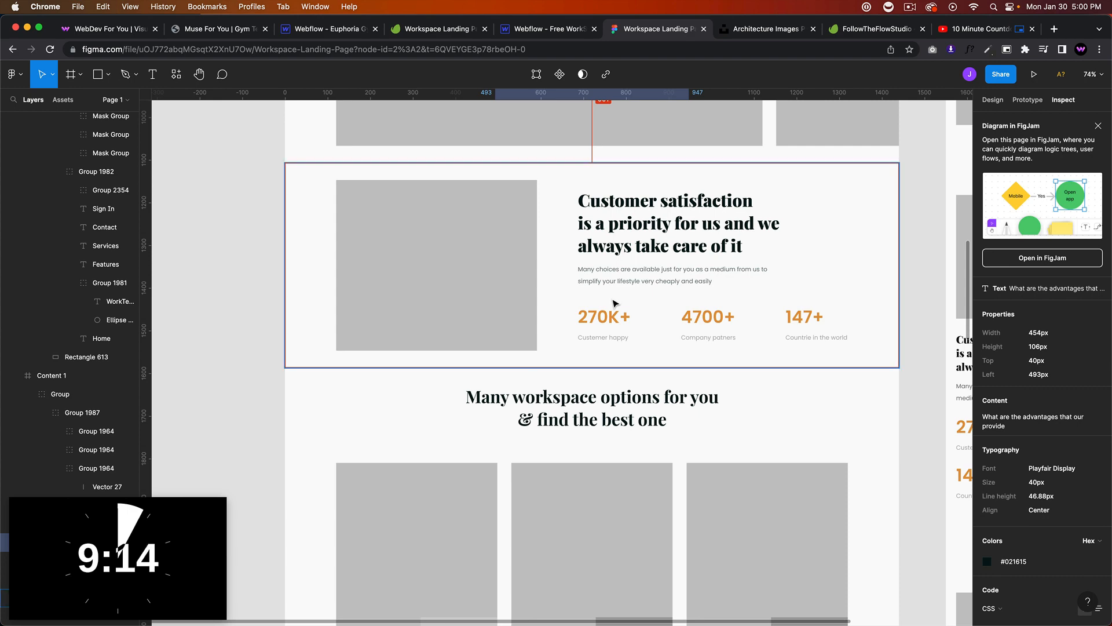
{"action": "scroll", "coordinate": [616, 302], "scroll_direction": "down", "scroll_amount": 8}
{"action": "scroll", "coordinate": [616, 302], "scroll_direction": "down", "scroll_amount": 7}
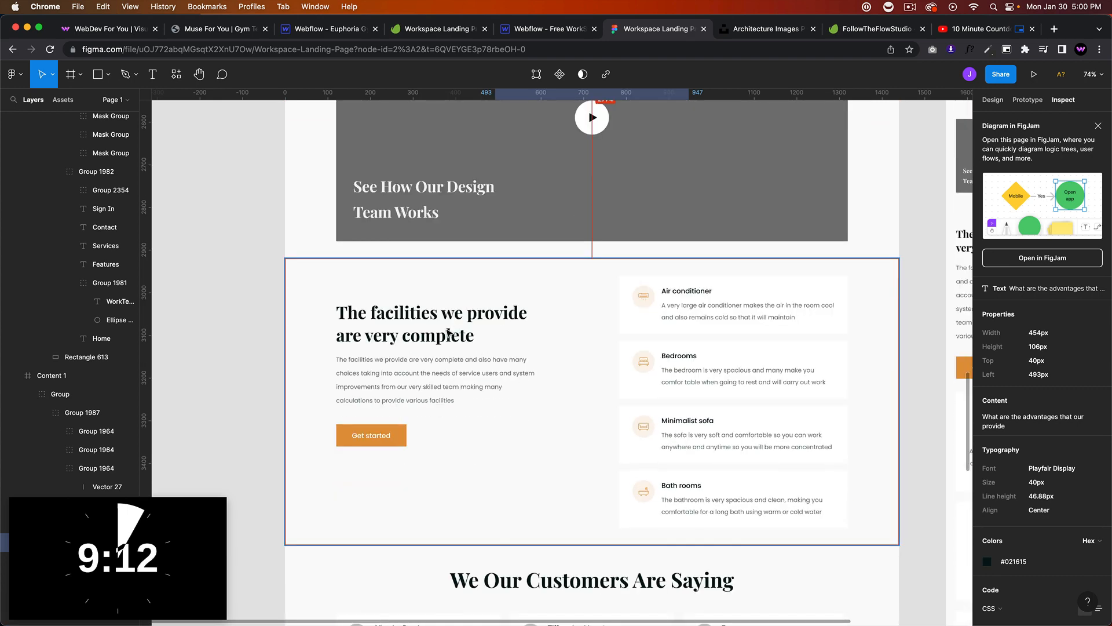
{"action": "scroll", "coordinate": [588, 342], "scroll_direction": "down", "scroll_amount": 4}
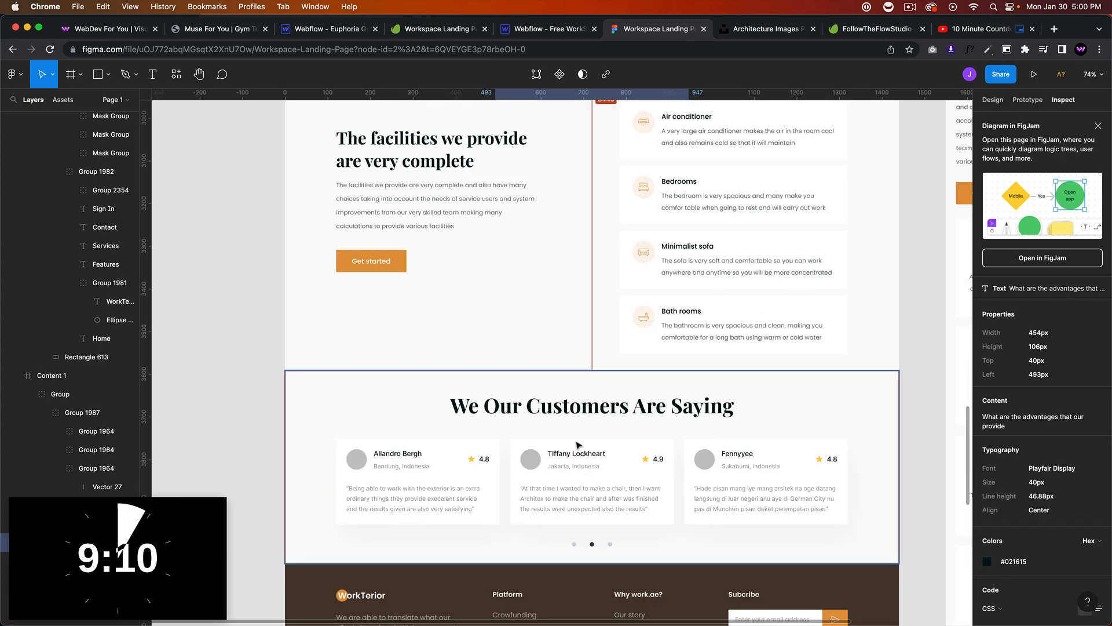
{"action": "scroll", "coordinate": [585, 400], "scroll_direction": "up", "scroll_amount": 1}
{"action": "scroll", "coordinate": [592, 419], "scroll_direction": "up", "scroll_amount": 15}
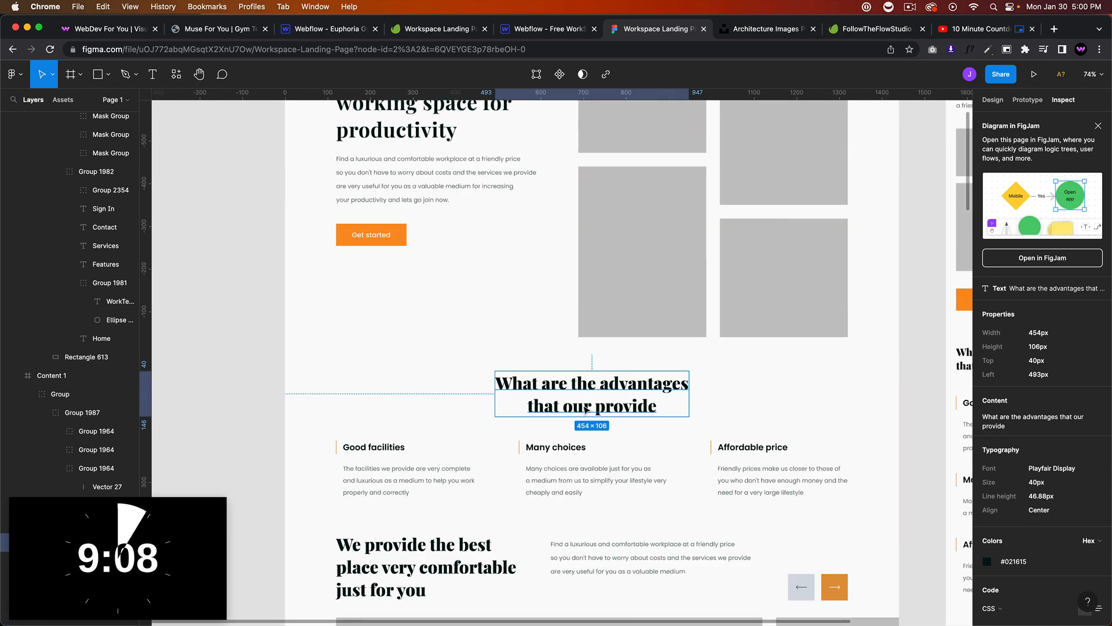
{"action": "scroll", "coordinate": [547, 417], "scroll_direction": "down", "scroll_amount": 1}
{"action": "left_click", "coordinate": [348, 478]}
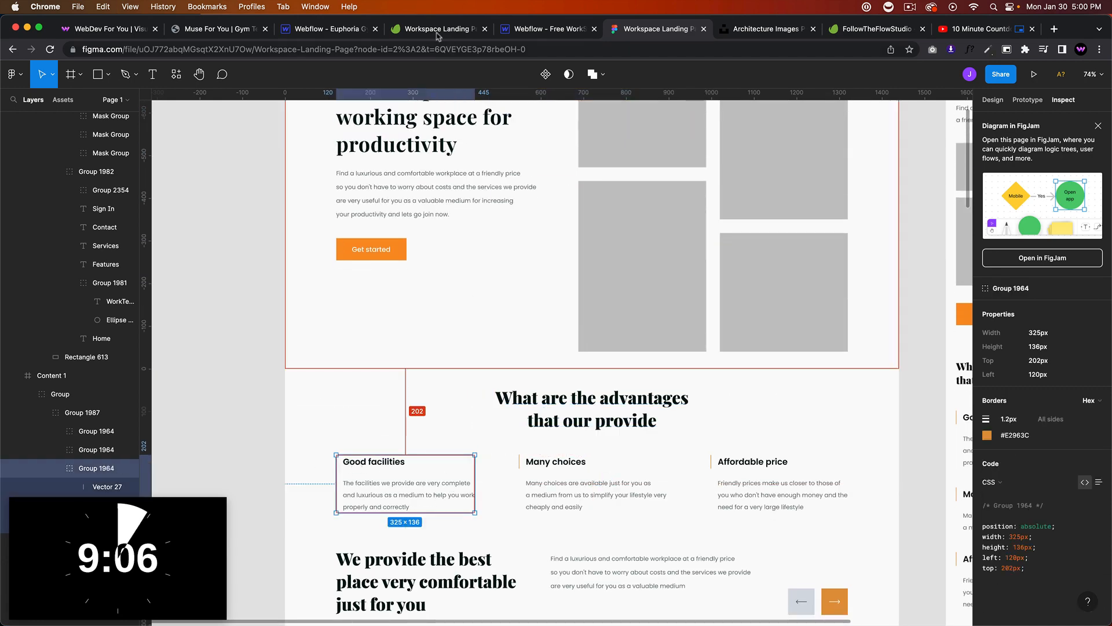
Switch back to Webflow and insert a text block inside the first services item.
{"action": "left_click", "coordinate": [545, 30]}
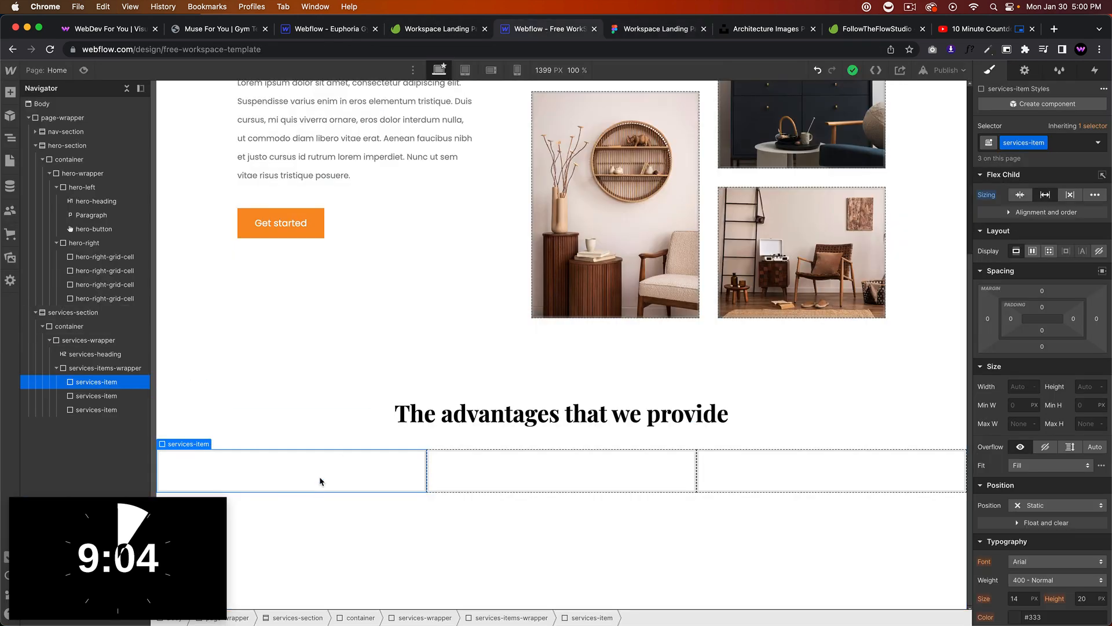
{"action": "key", "text": "super+k"}
{"action": "type", "text": "text block"}
{"action": "key", "text": "Return"}
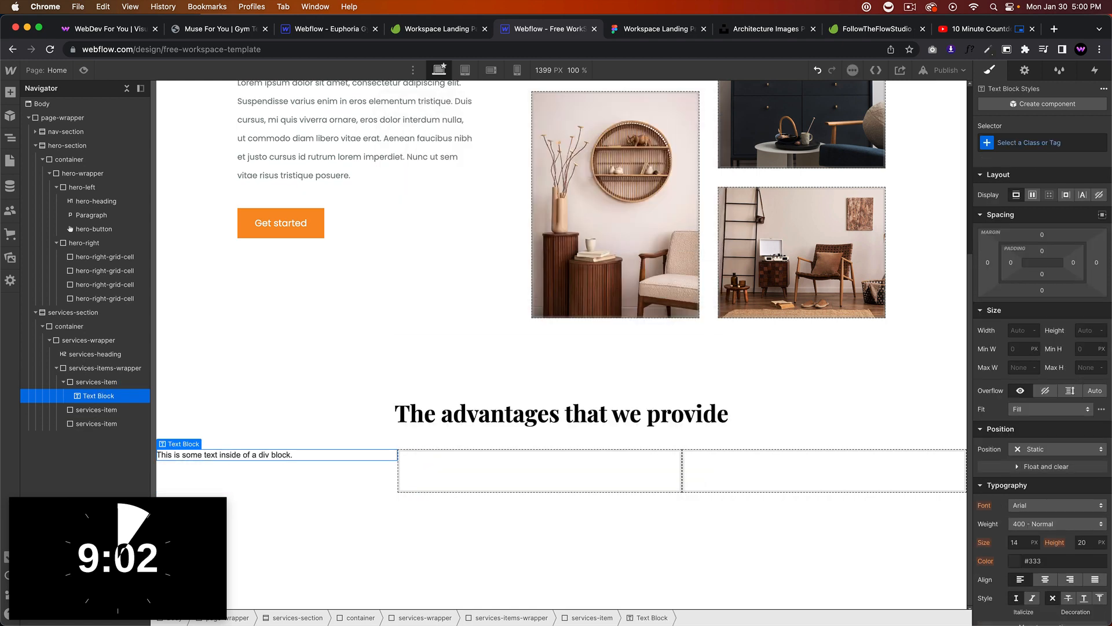
Give the new text block the class services-item-title.
{"action": "left_click", "coordinate": [1029, 143]}
{"action": "type", "text": "se"}
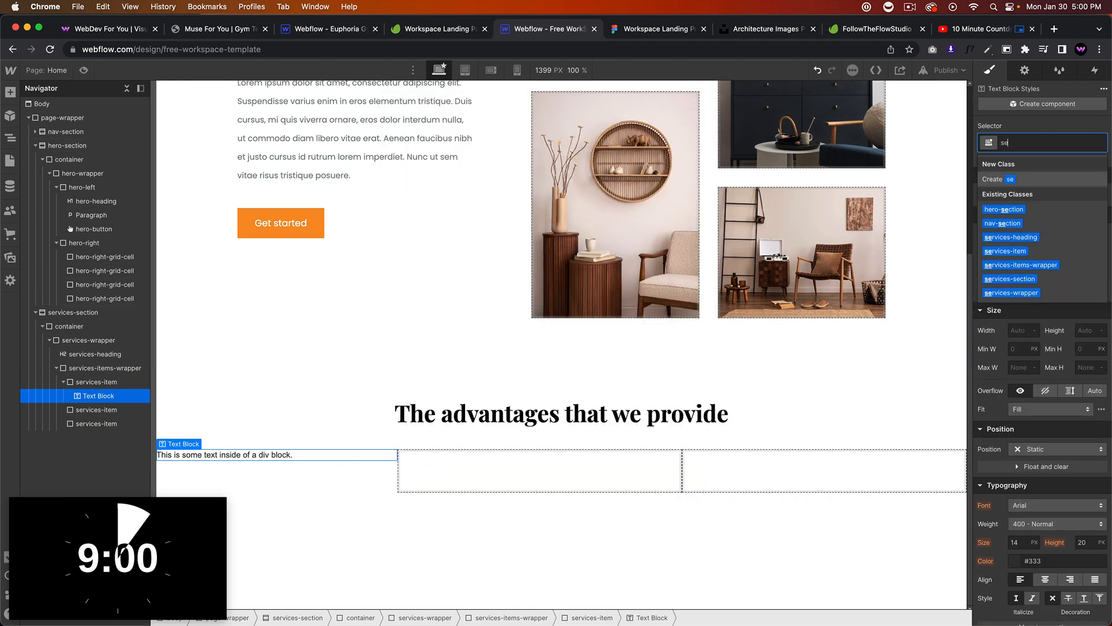
{"action": "type", "text": "rvices-"}
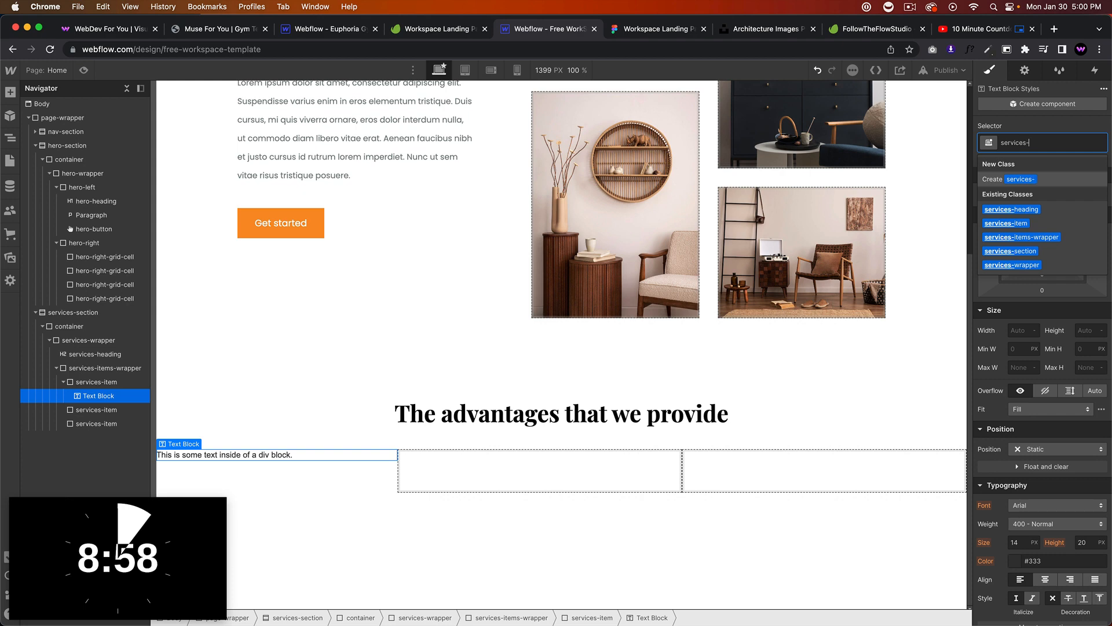
{"action": "type", "text": "item-title"}
{"action": "key", "text": "Return"}
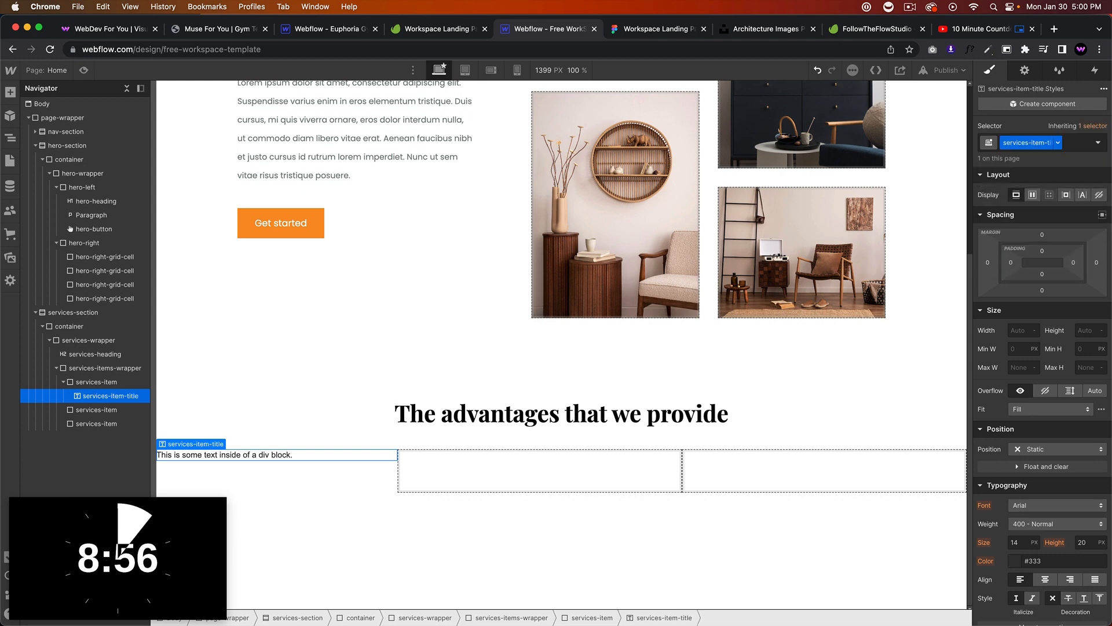
Switch to the Figma design, inspect the typography of the "Good facilities" title, and return to Webflow.
{"action": "left_click", "coordinate": [654, 28]}
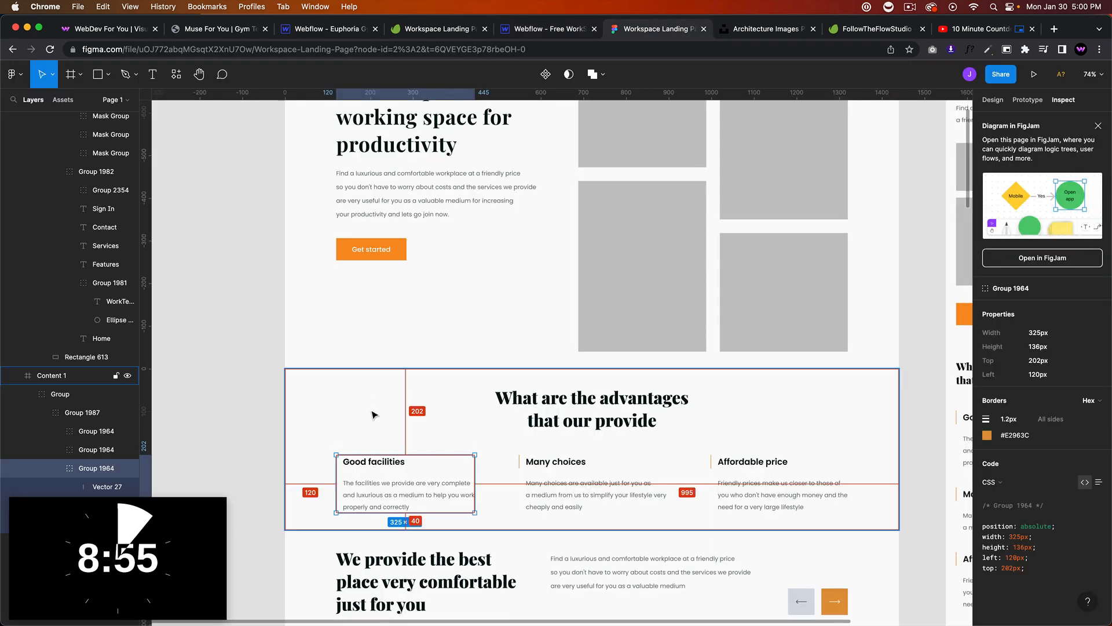
{"action": "double_click", "coordinate": [374, 462]}
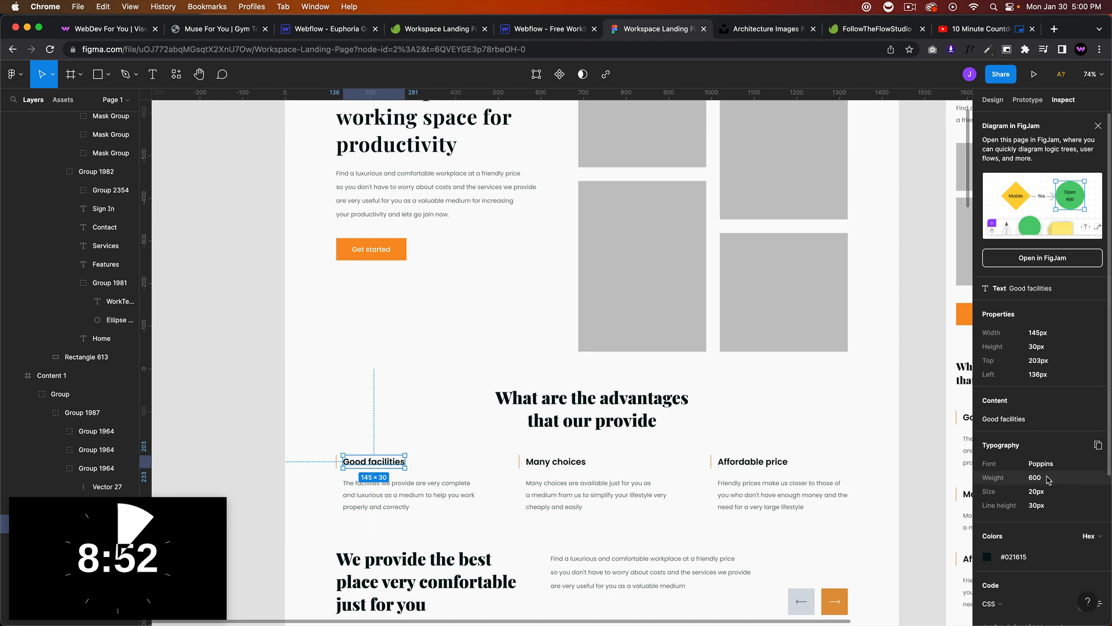
{"action": "key", "text": "super+alt+Left"}
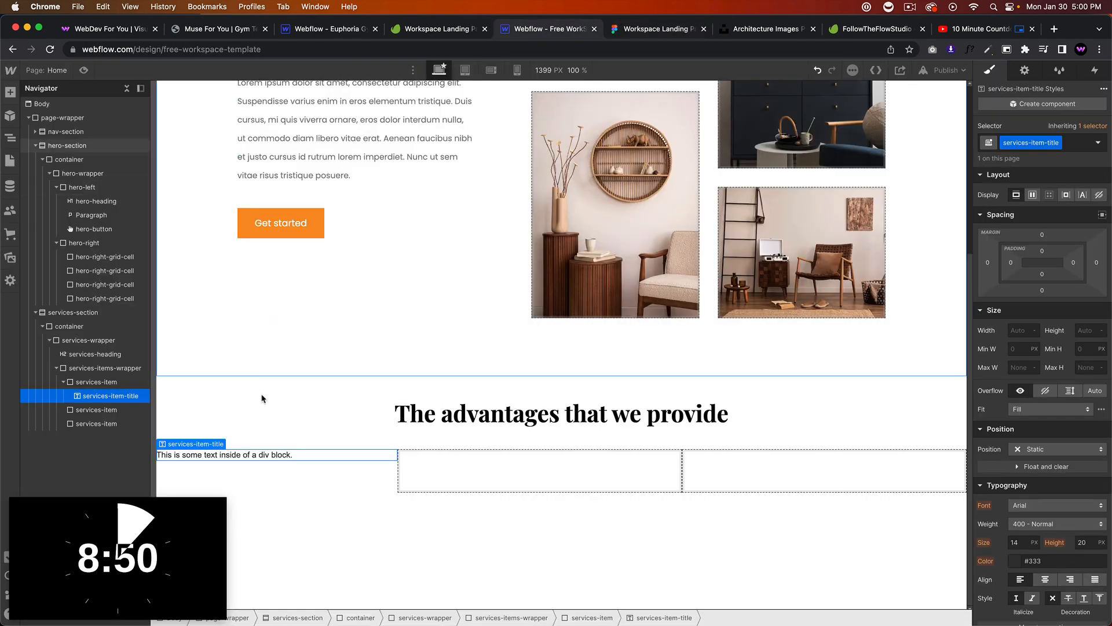
Set the services-item-title text to the Poppins font with a weight of 600 - Semi Bold.
{"action": "left_click", "coordinate": [1035, 506]}
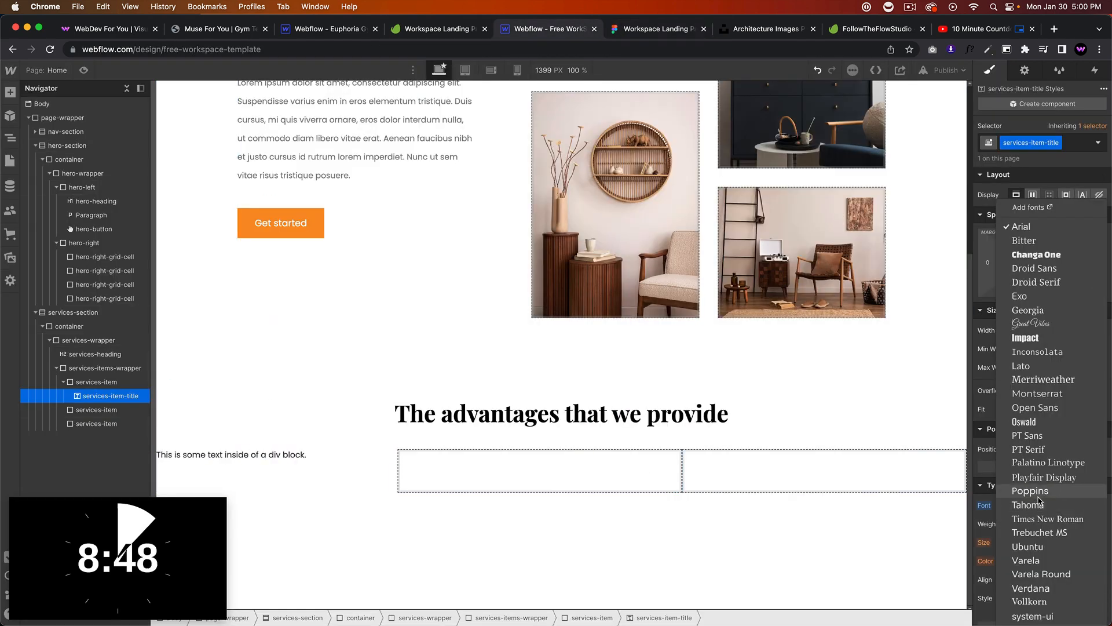
{"action": "left_click", "coordinate": [1030, 491]}
{"action": "left_click", "coordinate": [1036, 524]}
{"action": "left_click", "coordinate": [1038, 524]}
{"action": "scroll", "coordinate": [1051, 527], "scroll_direction": "down", "scroll_amount": 1}
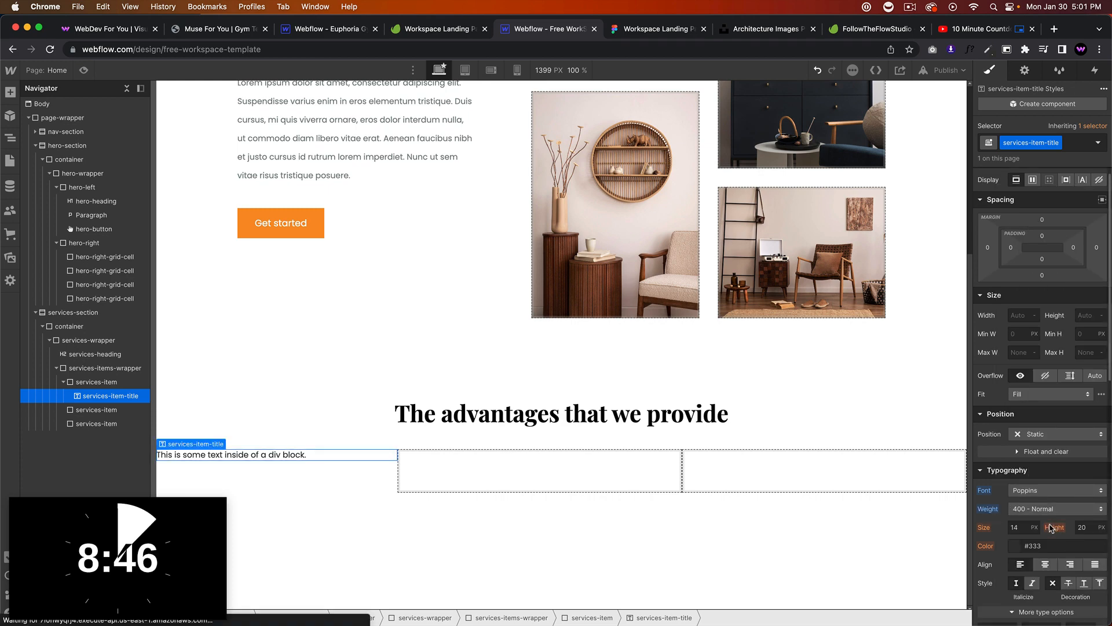
{"action": "left_click", "coordinate": [1048, 510]}
{"action": "left_click", "coordinate": [1048, 542]}
{"action": "scroll", "coordinate": [1047, 498], "scroll_direction": "down", "scroll_amount": 1}
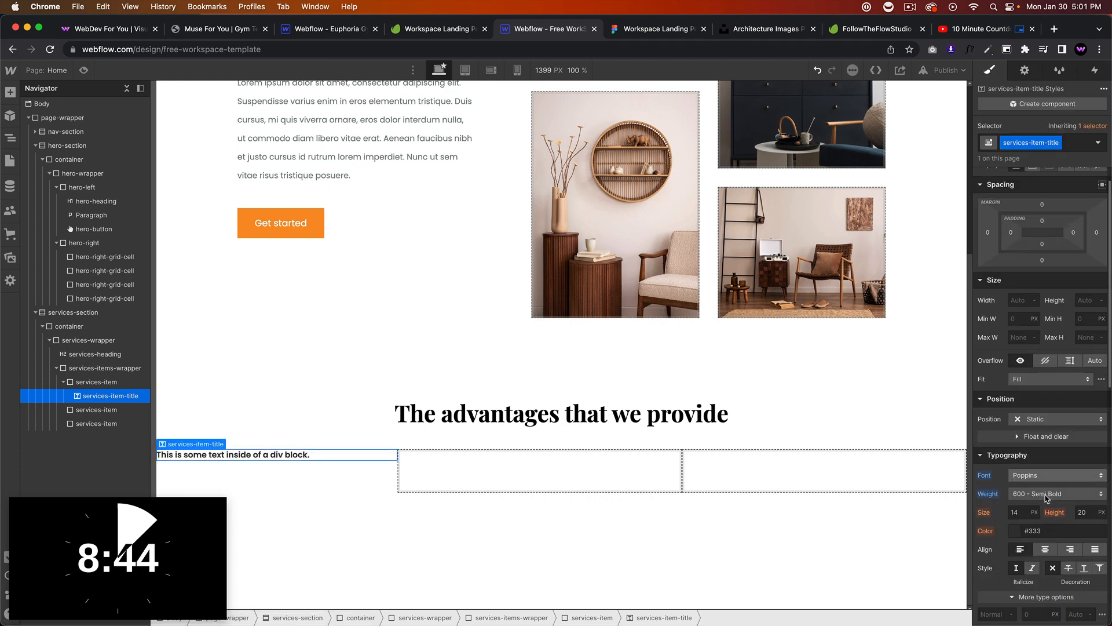
Set the services-item-title font size to 20 px, line height to 30 px and text color to black.
{"action": "scroll", "coordinate": [1048, 498], "scroll_direction": "down", "scroll_amount": 5}
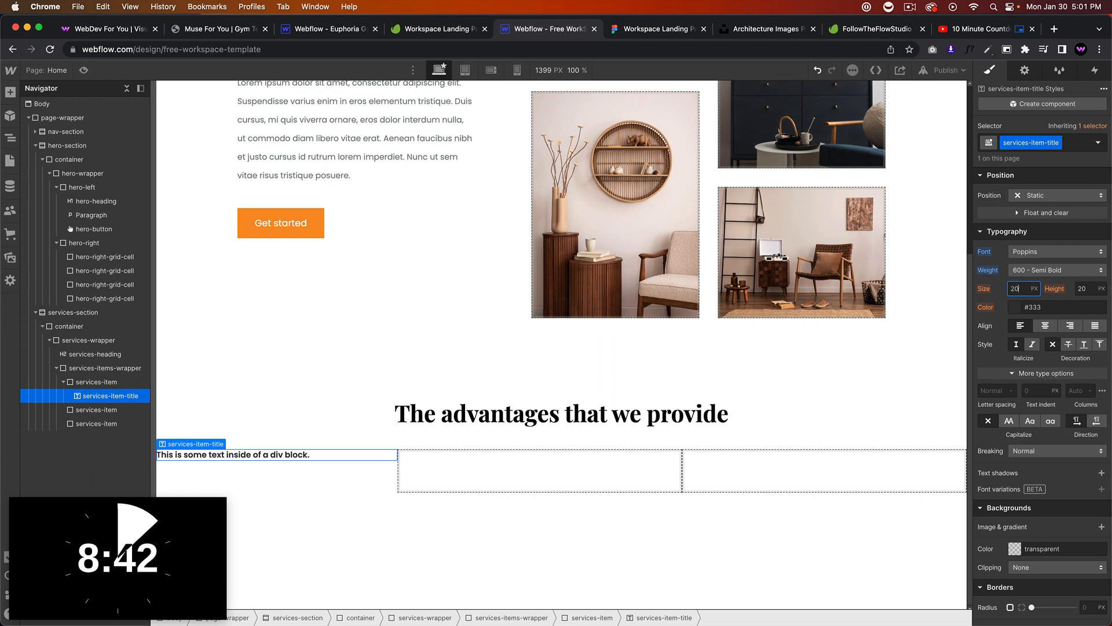
{"action": "type", "text": "20"}
{"action": "key", "text": "Tab"}
{"action": "type", "text": "30"}
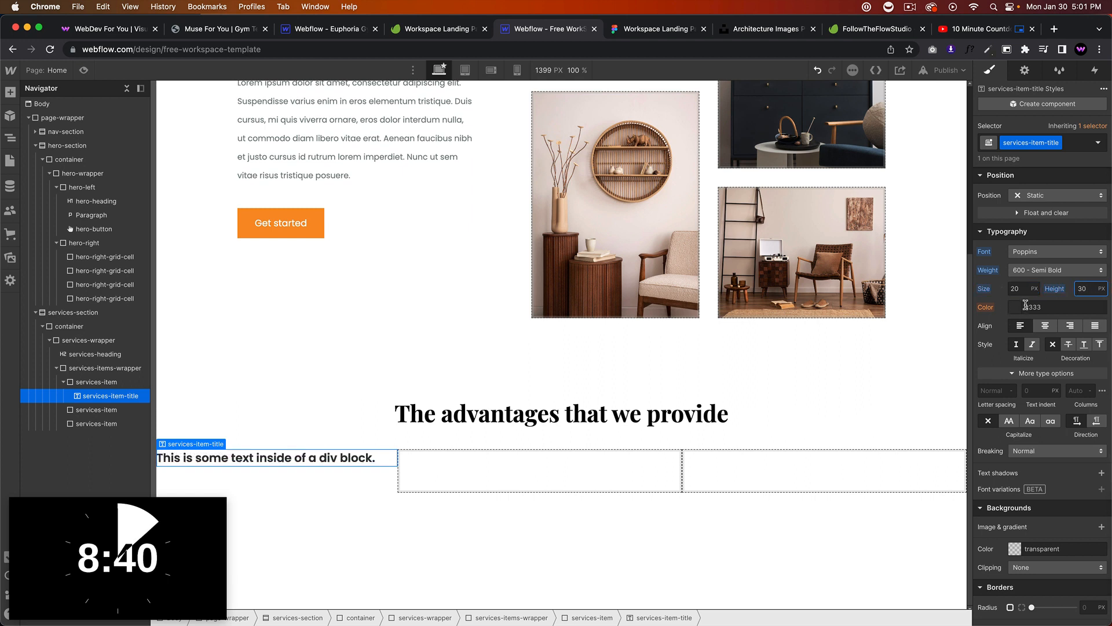
{"action": "left_click", "coordinate": [1014, 309]}
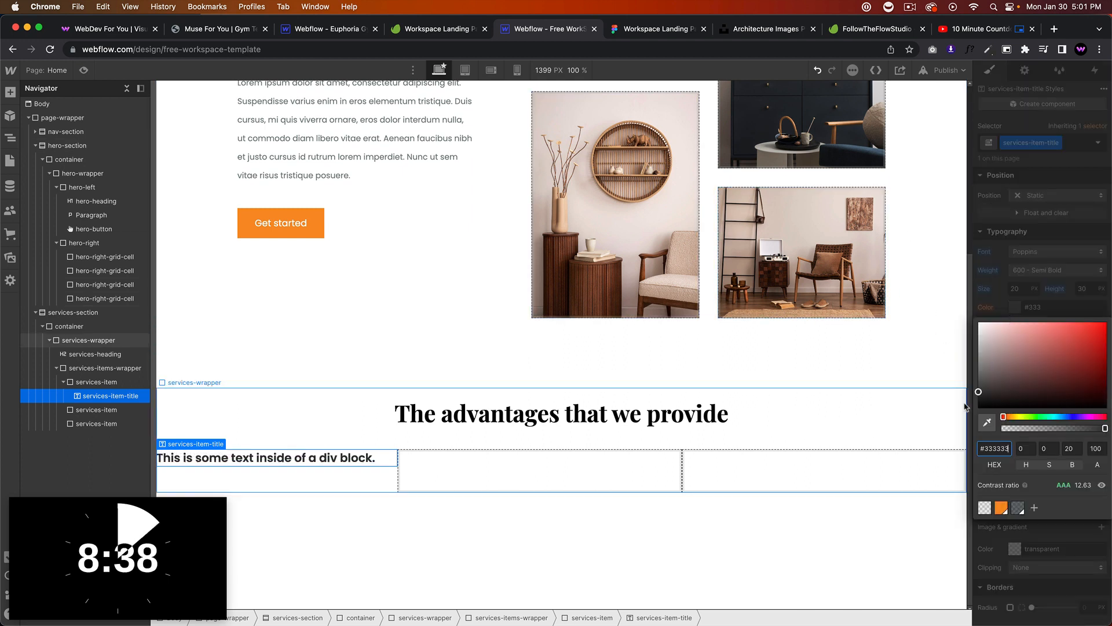
{"action": "left_click_drag", "start_coordinate": [981, 384], "coordinate": [972, 398]}
{"action": "left_click", "coordinate": [664, 446]}
{"action": "left_click", "coordinate": [277, 464]}
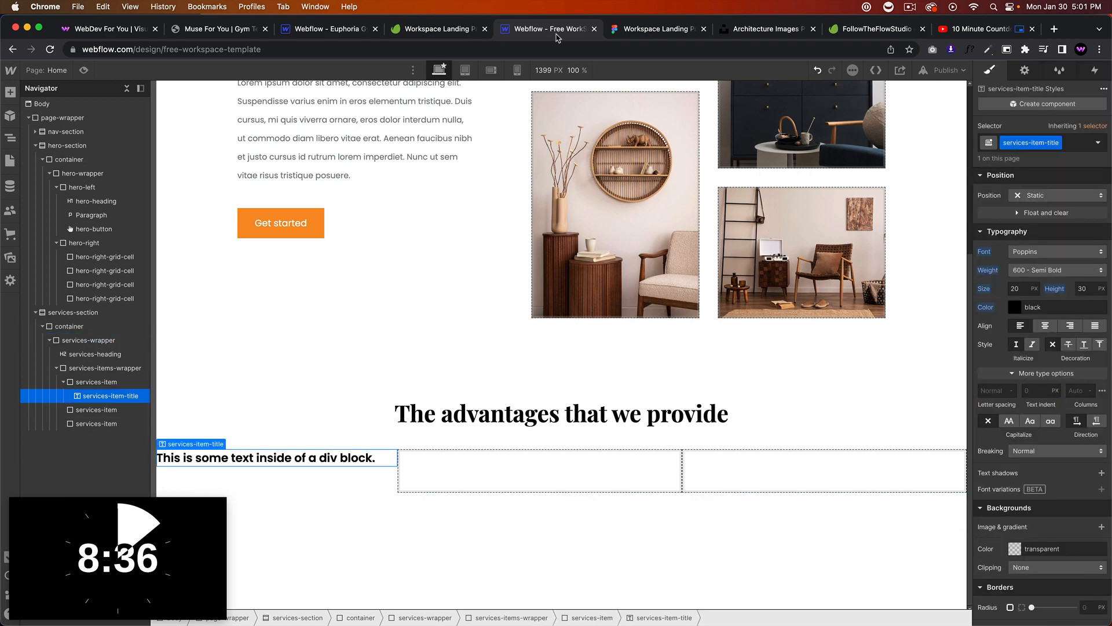
Check the first item's title in the Figma design and replace the Webflow placeholder text with "Good Facilities".
{"action": "left_click", "coordinate": [641, 30]}
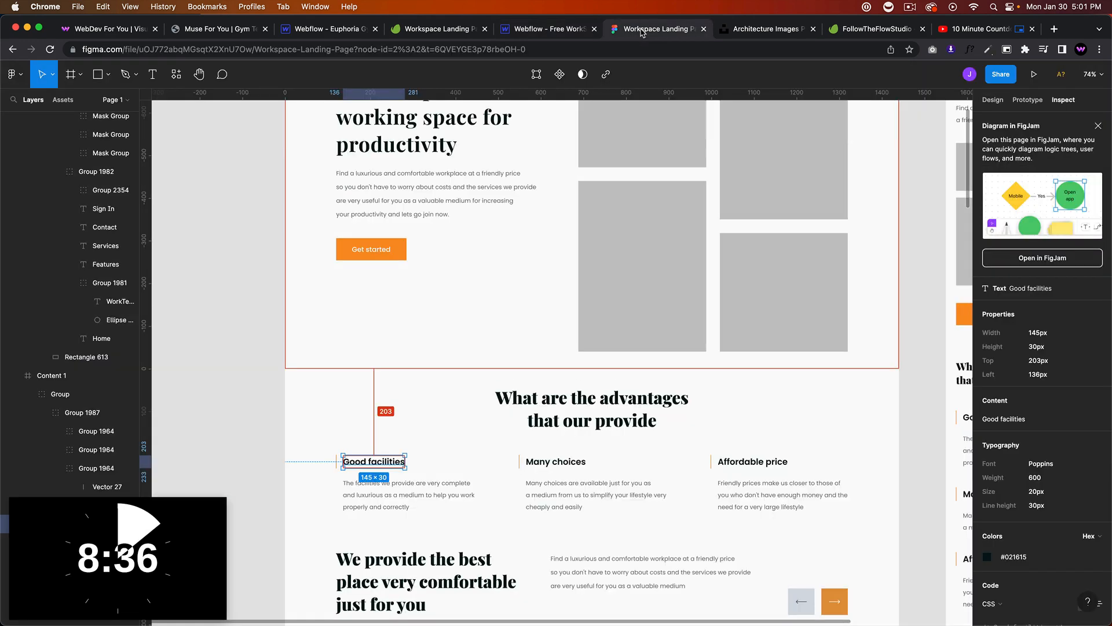
{"action": "left_click", "coordinate": [547, 30]}
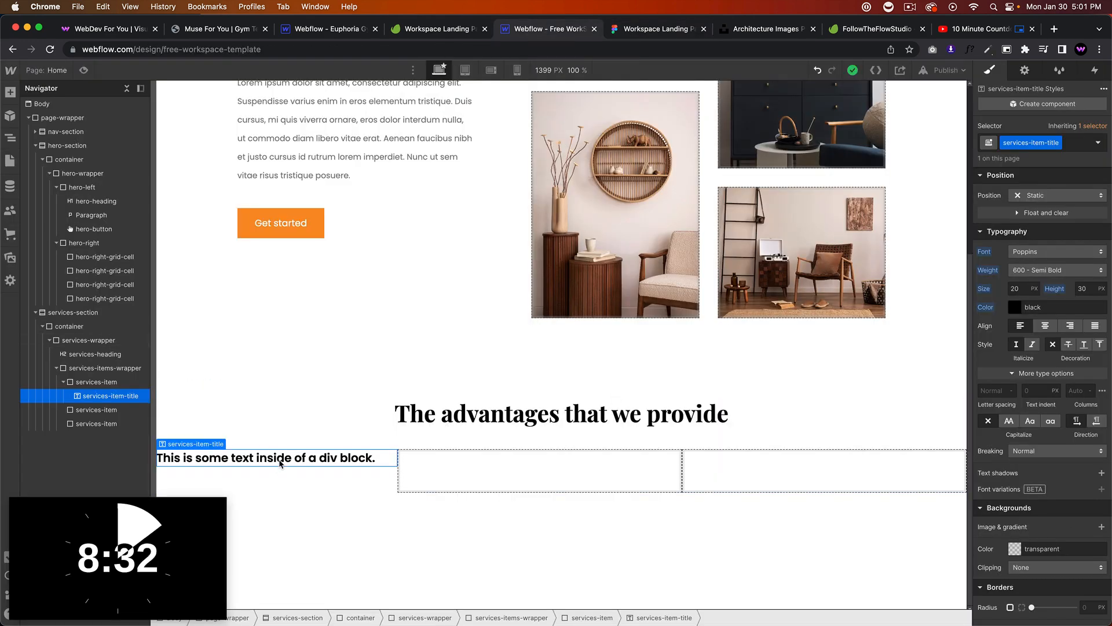
{"action": "left_click", "coordinate": [643, 30]}
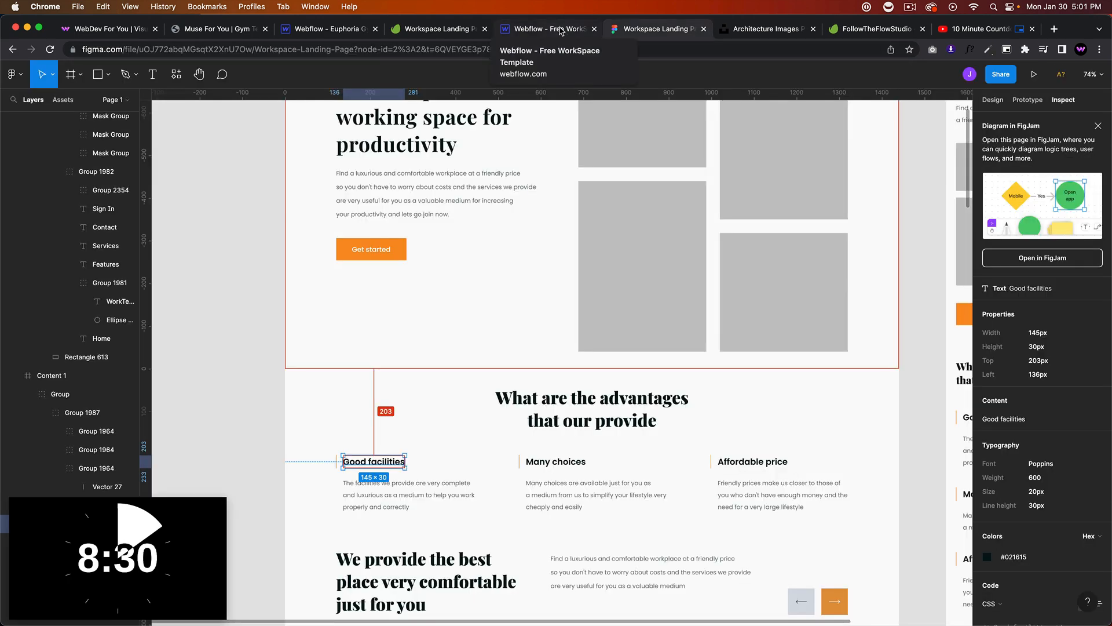
{"action": "left_click", "coordinate": [560, 30]}
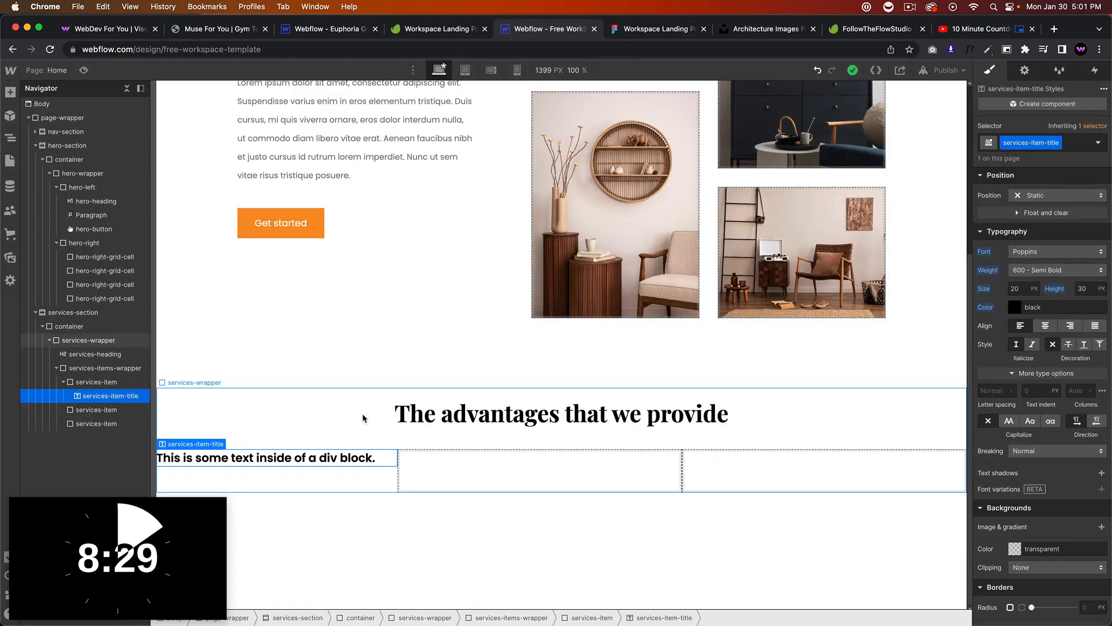
{"action": "double_click", "coordinate": [314, 461]}
{"action": "type", "text": "Good Facilities"}
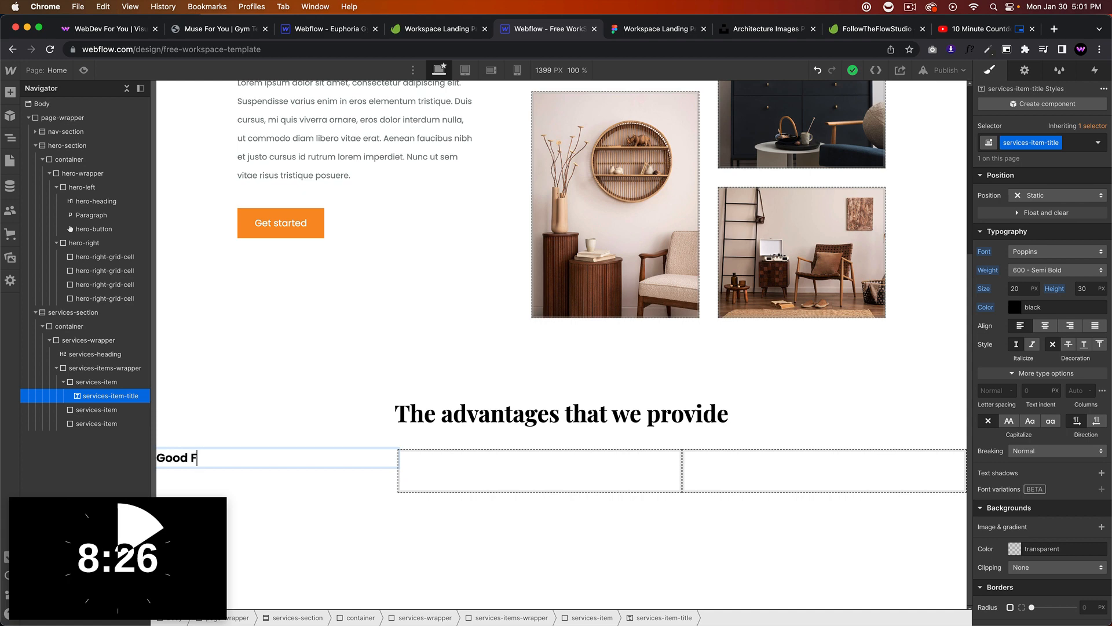
Compare the title's capitalization with the Figma design and correct the Webflow text to "Good facilities".
{"action": "left_click", "coordinate": [626, 29]}
{"action": "left_click", "coordinate": [524, 29]}
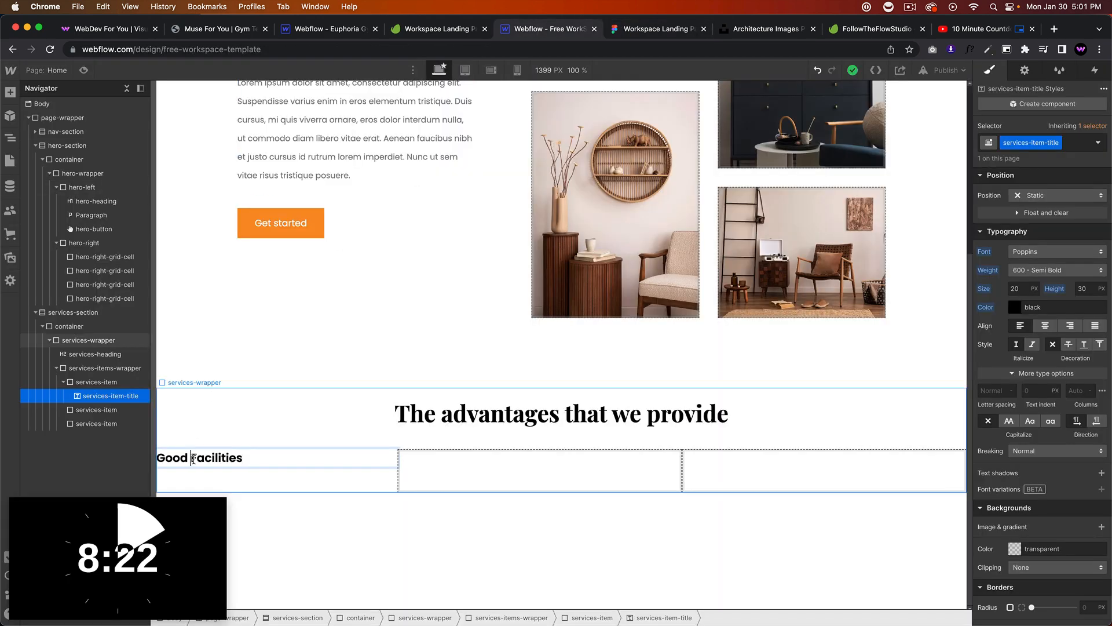
{"action": "type", "text": "f"}
{"action": "key", "text": "BackSpace"}
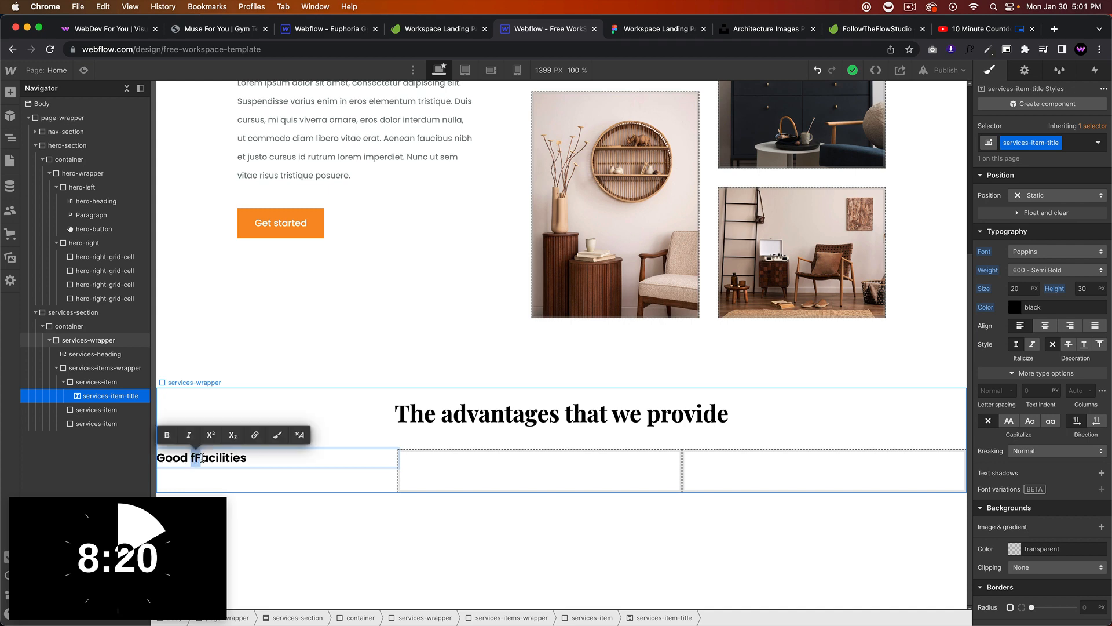
{"action": "left_click", "coordinate": [278, 422]}
Give the services-item-title a solid left border 1.2 px wide in the Dark Orange swatch color.
{"action": "left_click", "coordinate": [285, 453]}
{"action": "scroll", "coordinate": [1034, 535], "scroll_direction": "down", "scroll_amount": 5}
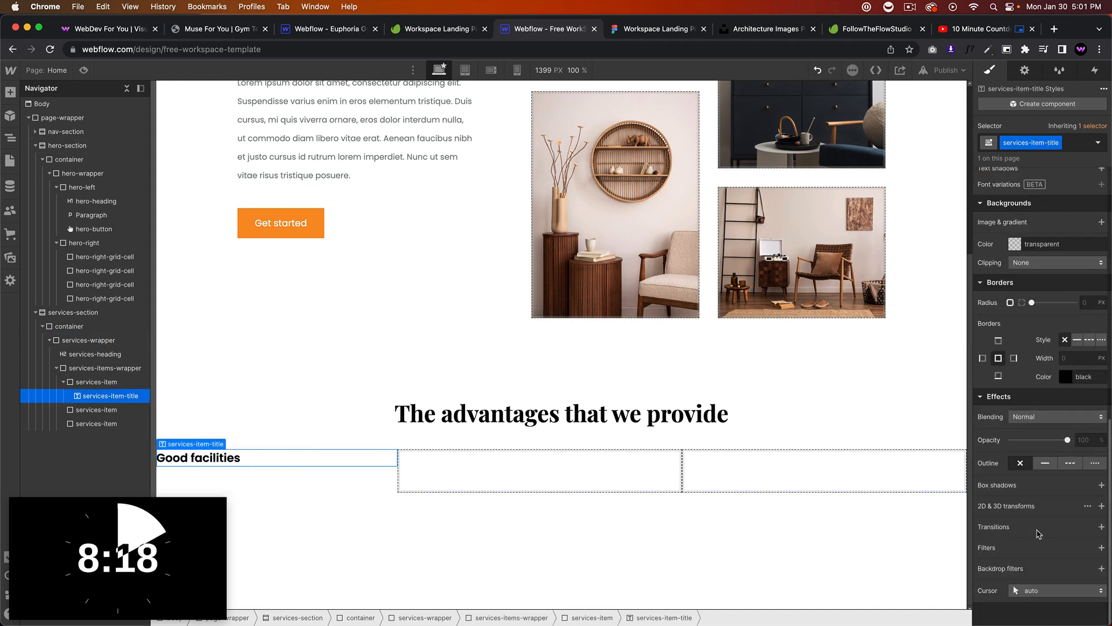
{"action": "left_click", "coordinate": [1070, 377]}
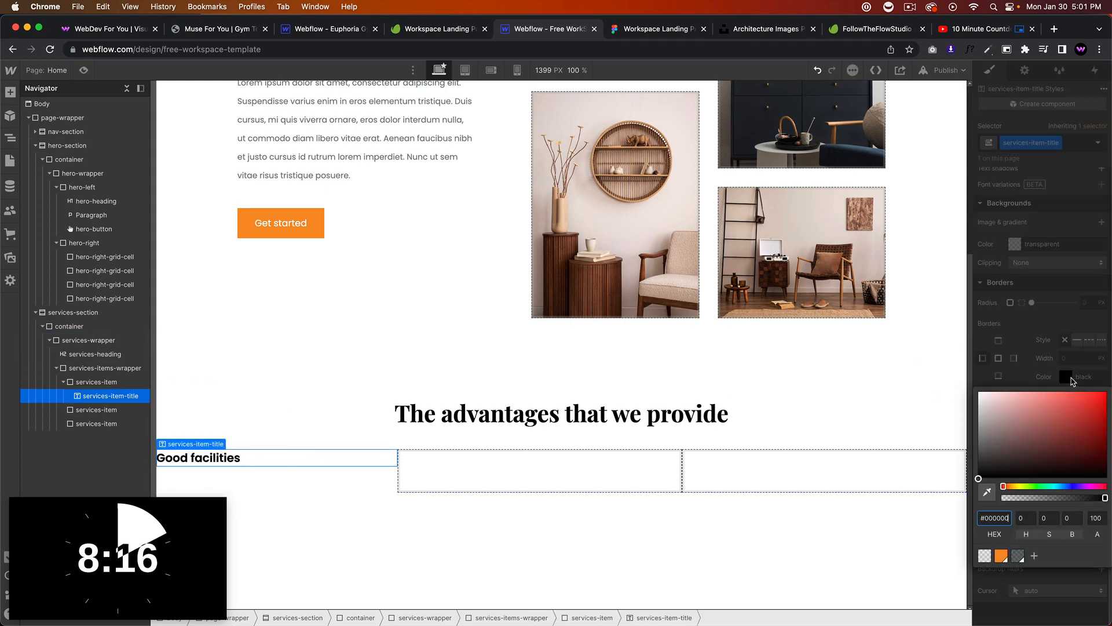
{"action": "left_click", "coordinate": [1001, 556]}
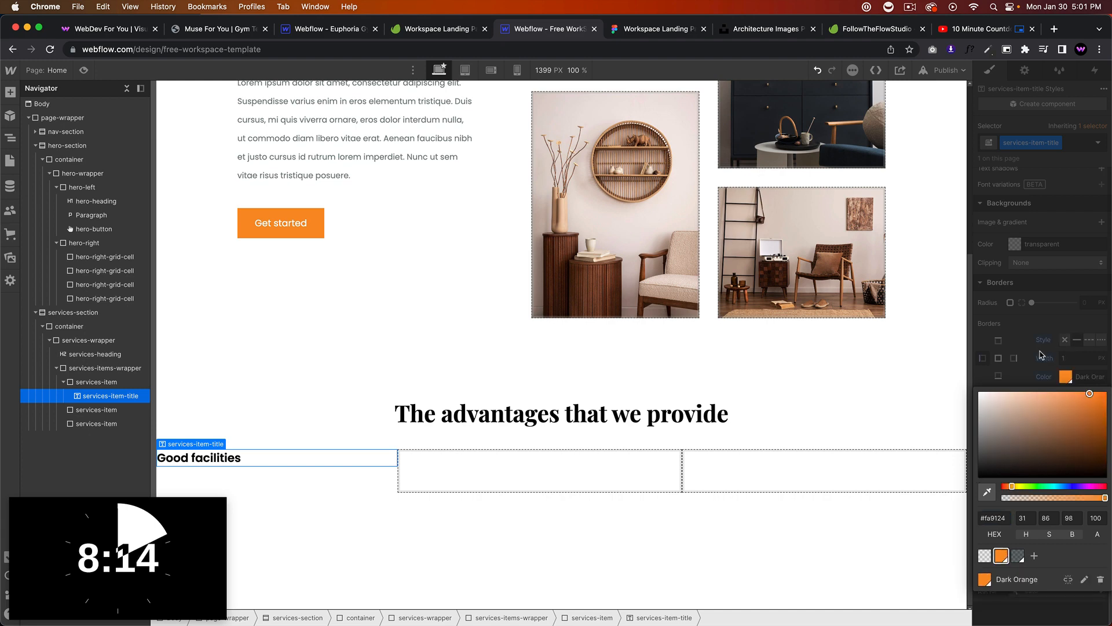
{"action": "left_click", "coordinate": [1067, 359]}
{"action": "type", "text": "1"}
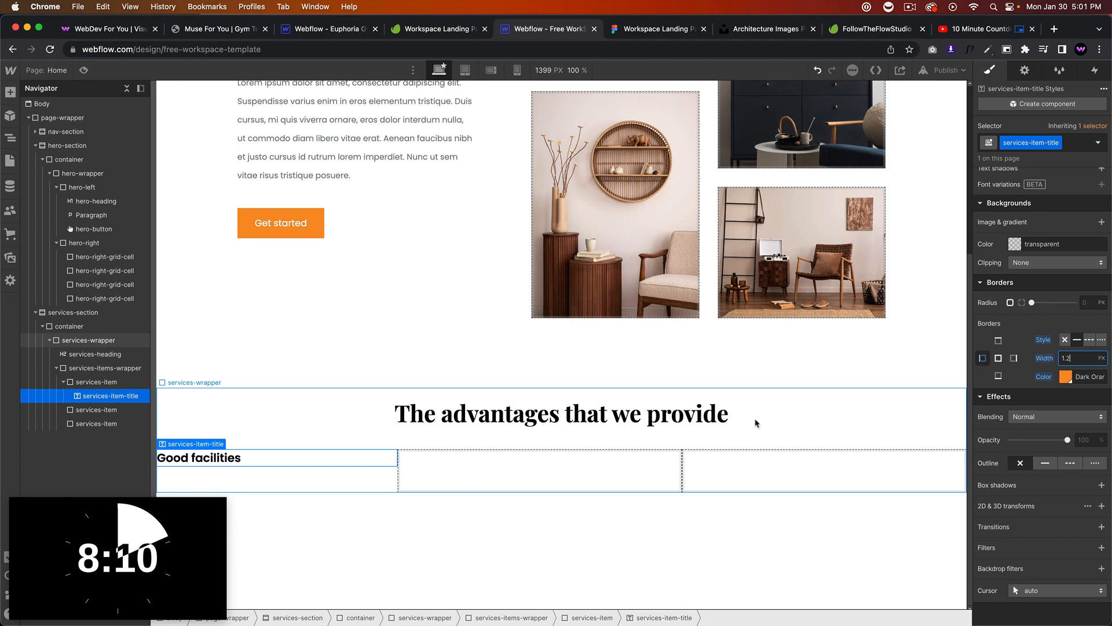
{"action": "left_click", "coordinate": [373, 521]}
{"action": "left_click", "coordinate": [274, 459]}
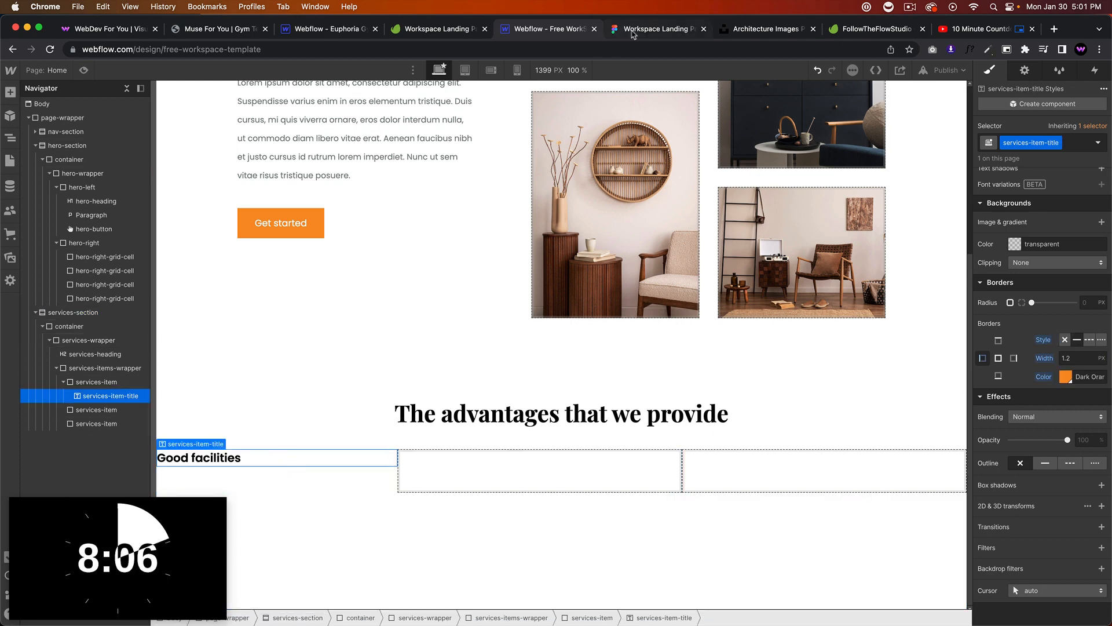
Switch to the Figma design to inspect the orange line beside "Good facilities", and return to the title's style settings in Webflow.
{"action": "left_click", "coordinate": [637, 29]}
{"action": "left_click", "coordinate": [547, 29]}
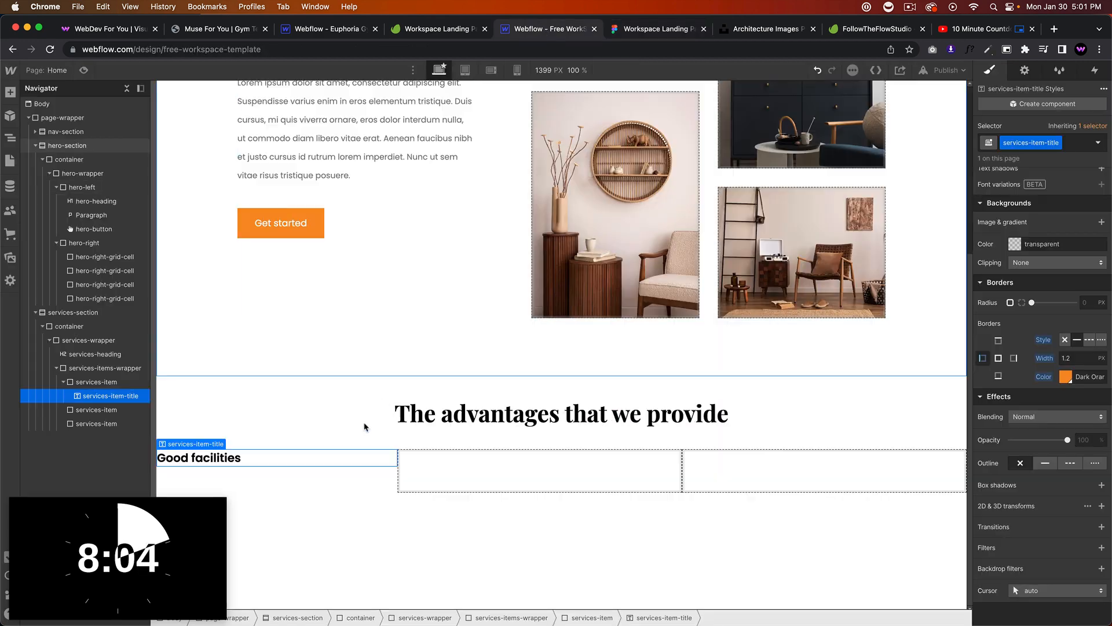
{"action": "scroll", "coordinate": [1033, 287], "scroll_direction": "down", "scroll_amount": 5}
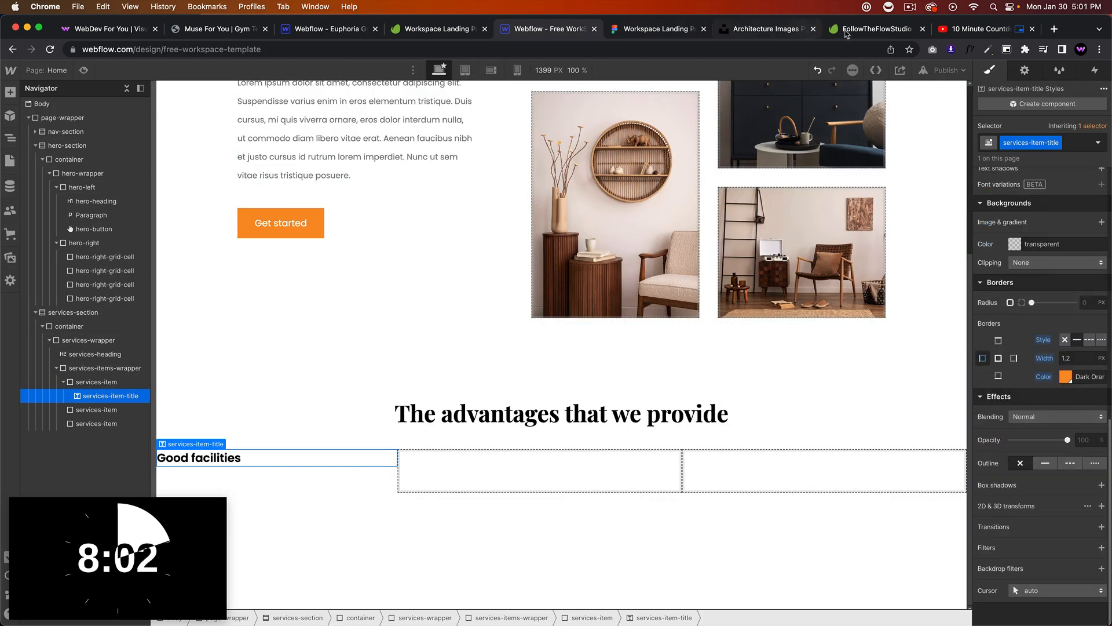
{"action": "left_click", "coordinate": [631, 28]}
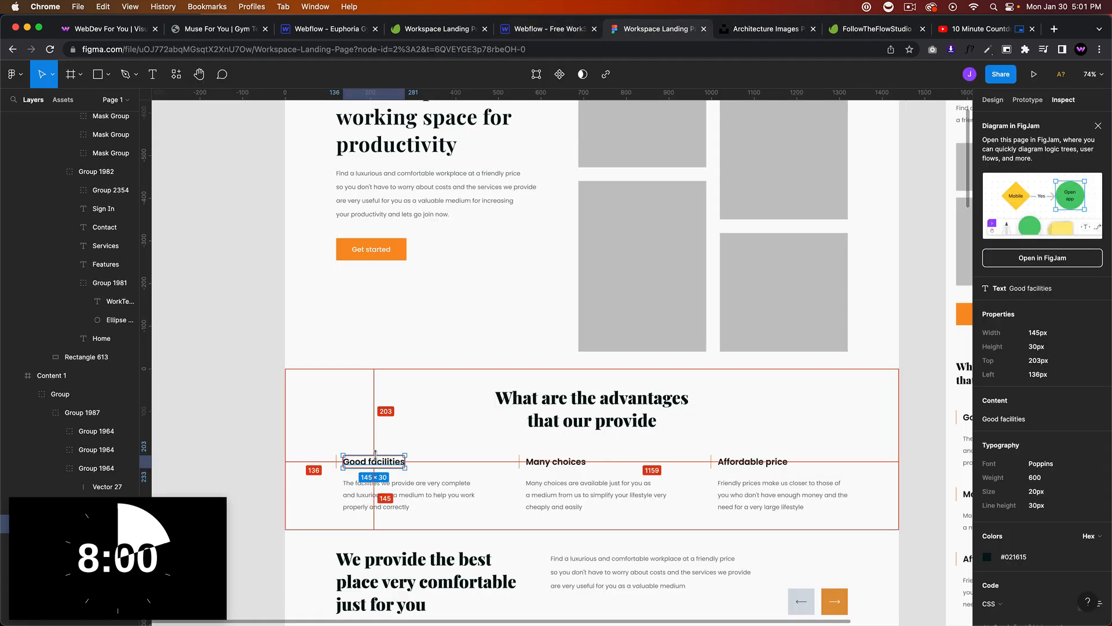
{"action": "left_click", "coordinate": [337, 464]}
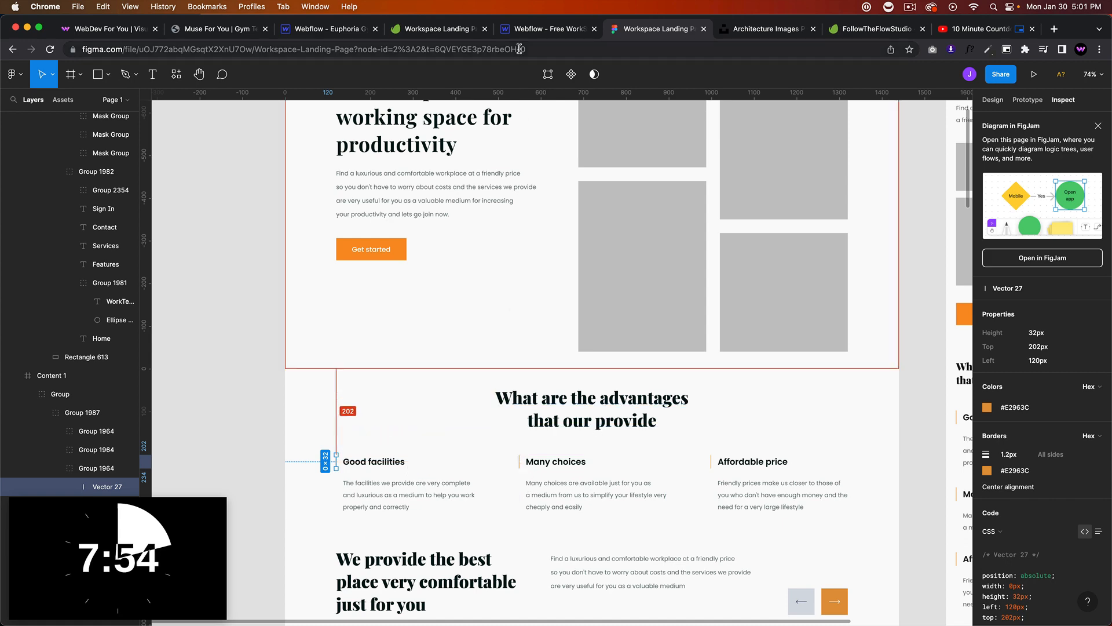
{"action": "left_click", "coordinate": [545, 28]}
{"action": "scroll", "coordinate": [1032, 371], "scroll_direction": "down", "scroll_amount": 2}
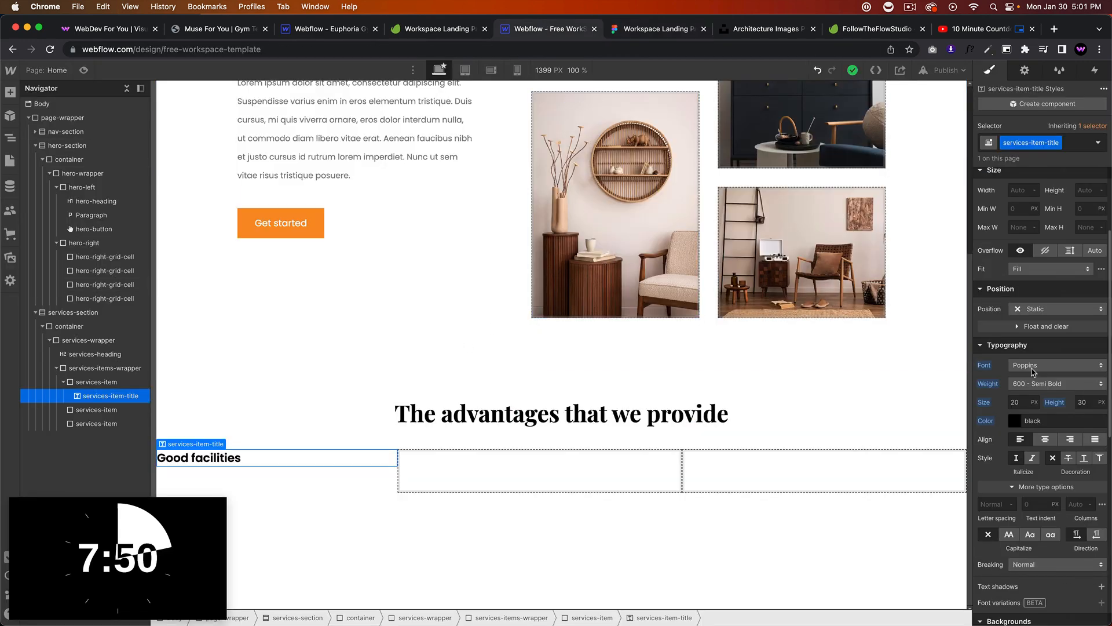
{"action": "scroll", "coordinate": [1033, 371], "scroll_direction": "up", "scroll_amount": 3}
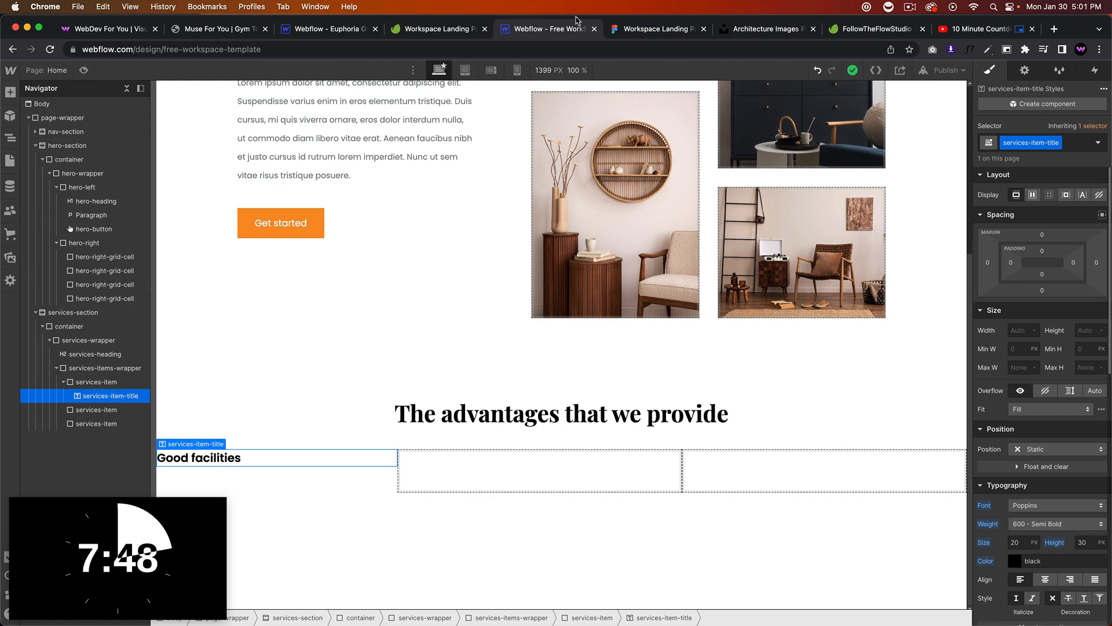
Check the gap between the line and title in Figma, and set the services-item-title left padding to 16 px in Webflow.
{"action": "left_click", "coordinate": [637, 28]}
{"action": "left_click", "coordinate": [349, 463]}
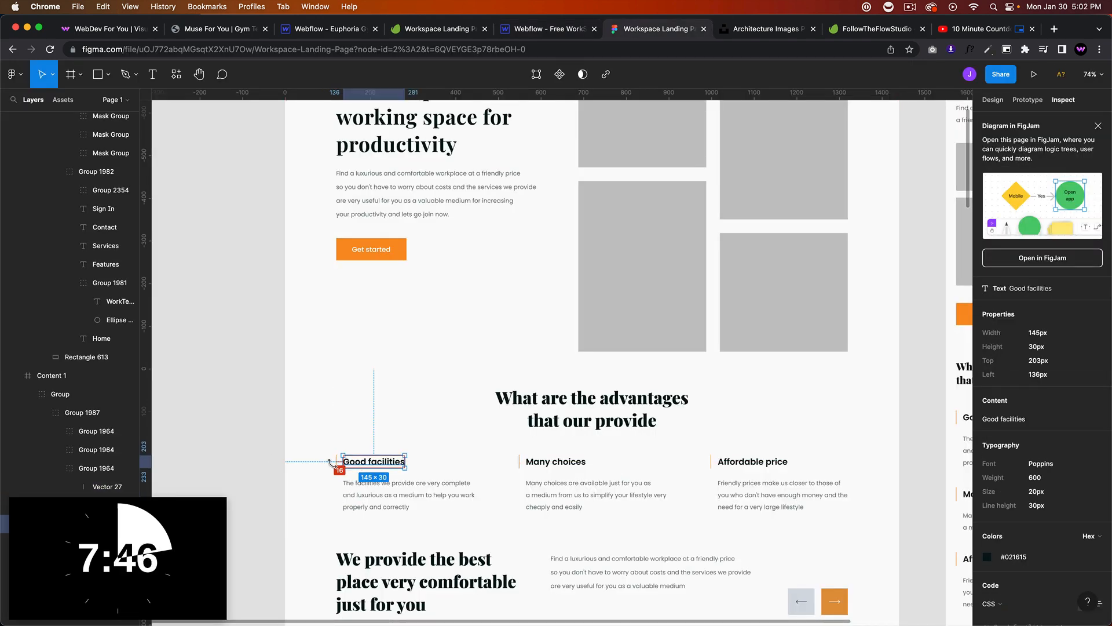
{"action": "left_click", "coordinate": [559, 29]}
{"action": "left_click", "coordinate": [1012, 263]}
{"action": "type", "text": "1"}
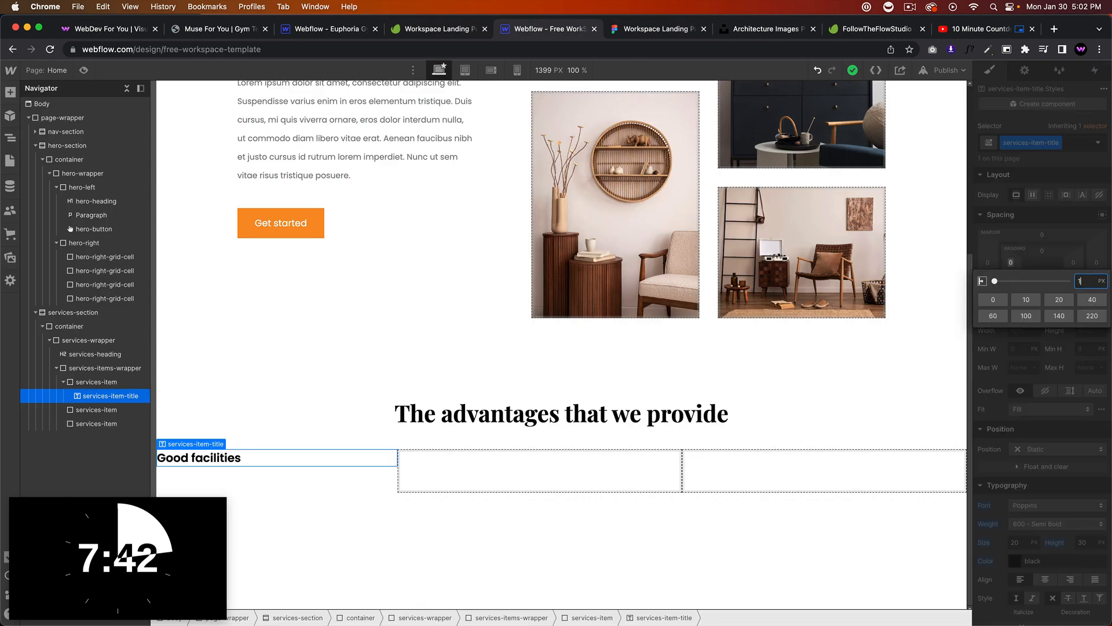
{"action": "type", "text": "6"}
{"action": "key", "text": "Return"}
{"action": "left_click", "coordinate": [347, 509]}
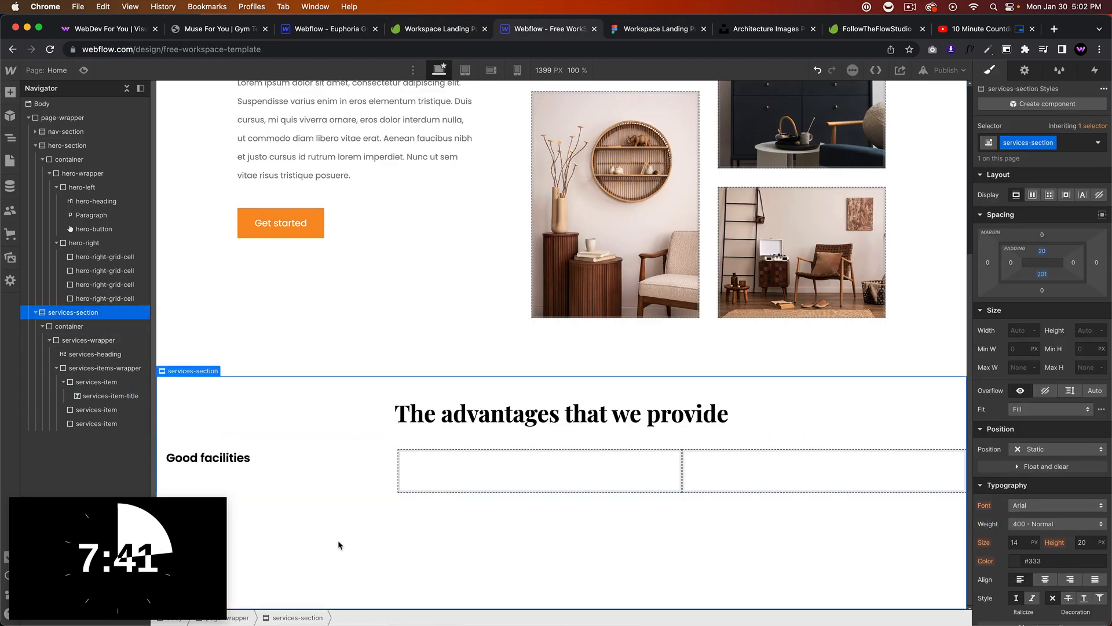
Review the services-item-title border settings and set its left margin to 37 px.
{"action": "left_click", "coordinate": [253, 460]}
{"action": "scroll", "coordinate": [1080, 433], "scroll_direction": "down", "scroll_amount": 5}
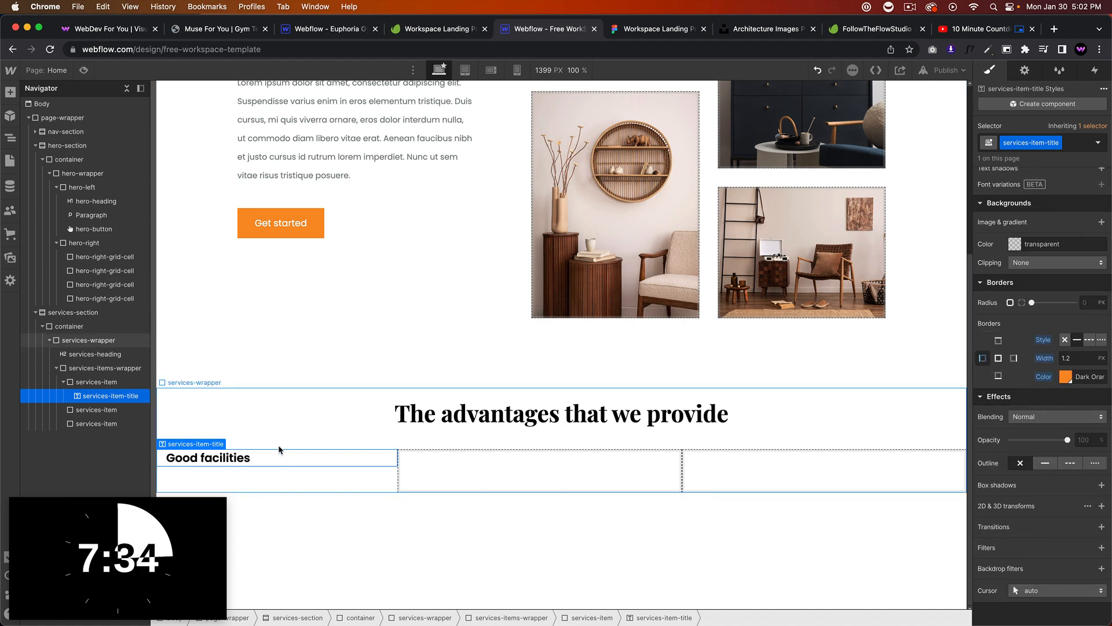
{"action": "scroll", "coordinate": [1055, 288], "scroll_direction": "up", "scroll_amount": 5}
{"action": "scroll", "coordinate": [1055, 288], "scroll_direction": "up", "scroll_amount": 3}
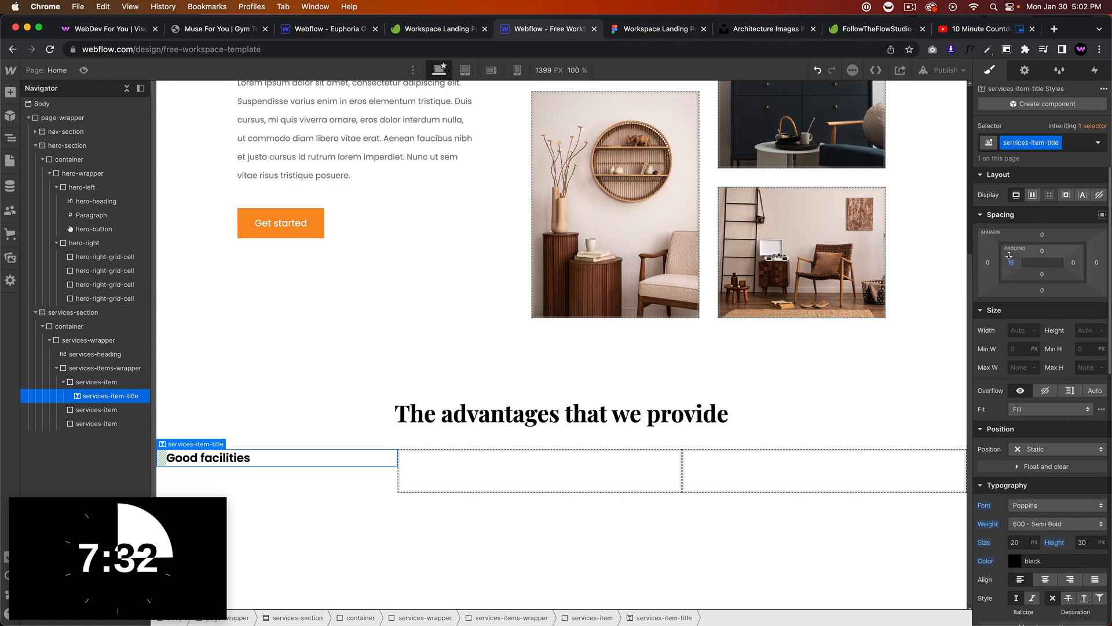
{"action": "left_click_drag", "start_coordinate": [988, 263], "coordinate": [967, 262]}
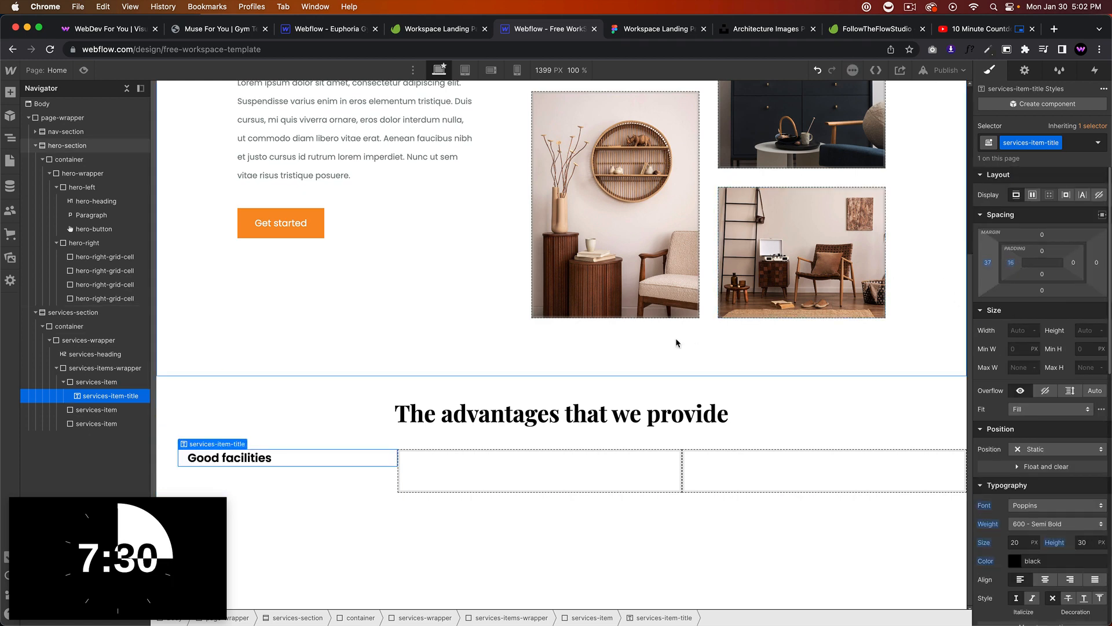
{"action": "scroll", "coordinate": [1078, 504], "scroll_direction": "down", "scroll_amount": 8}
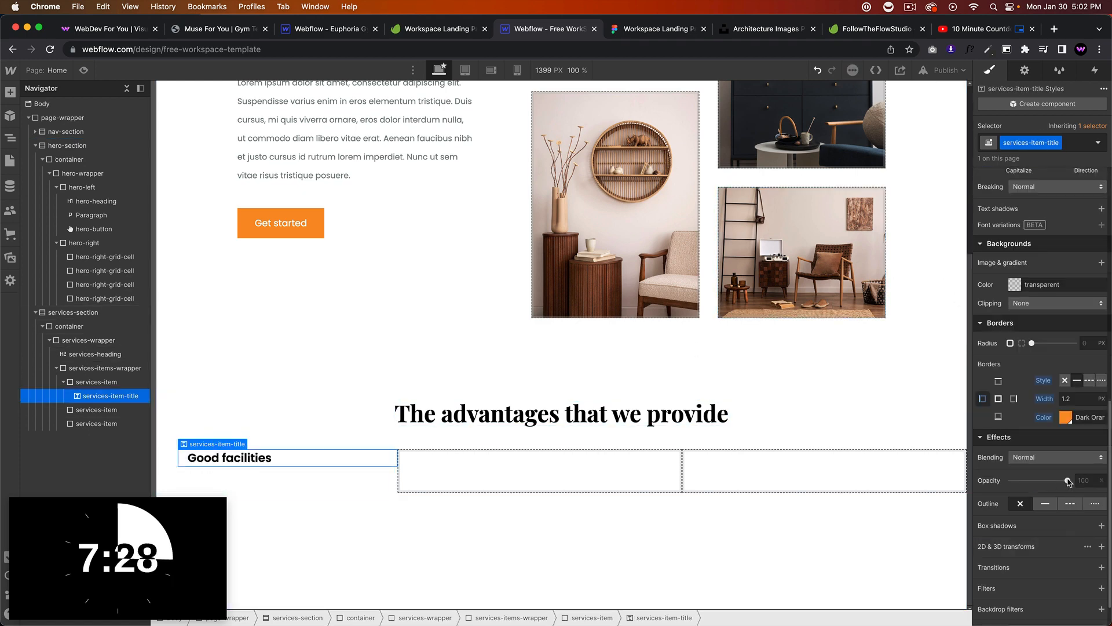
Set the services-item-title left border width to 2 px and compare the title with the Figma design.
{"action": "key", "text": "Return"}
{"action": "left_click", "coordinate": [731, 513]}
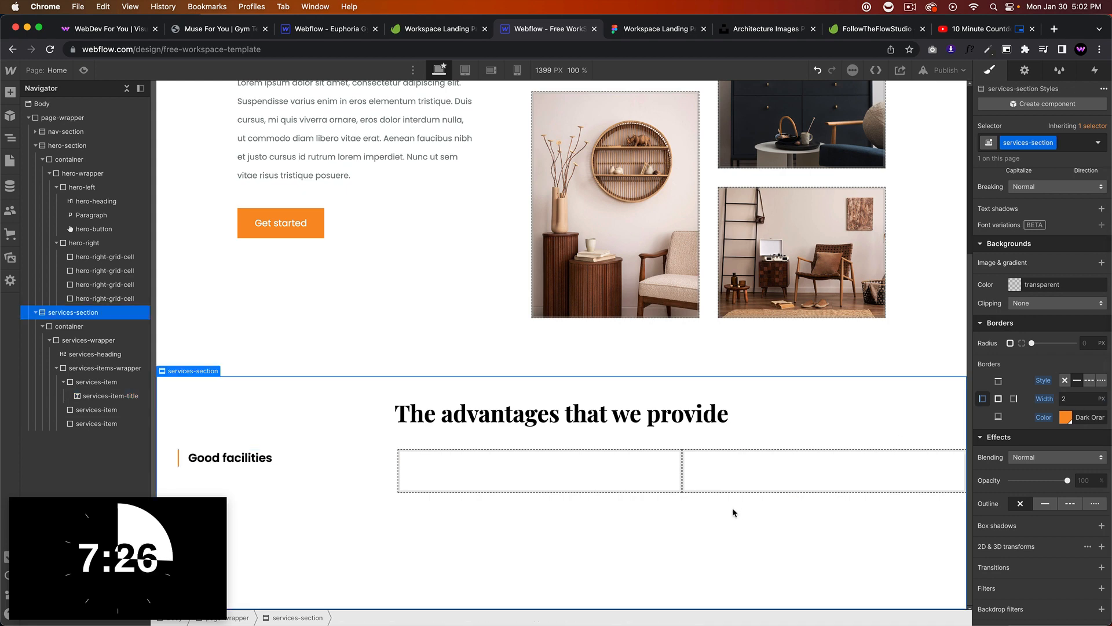
{"action": "left_click", "coordinate": [631, 29]}
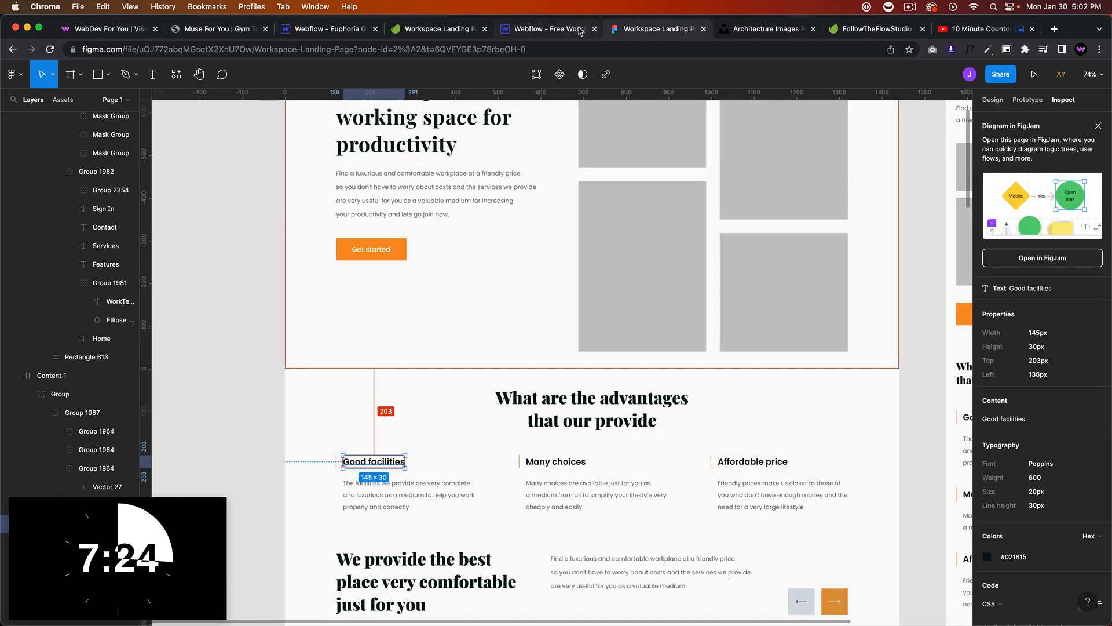
{"action": "left_click", "coordinate": [567, 30]}
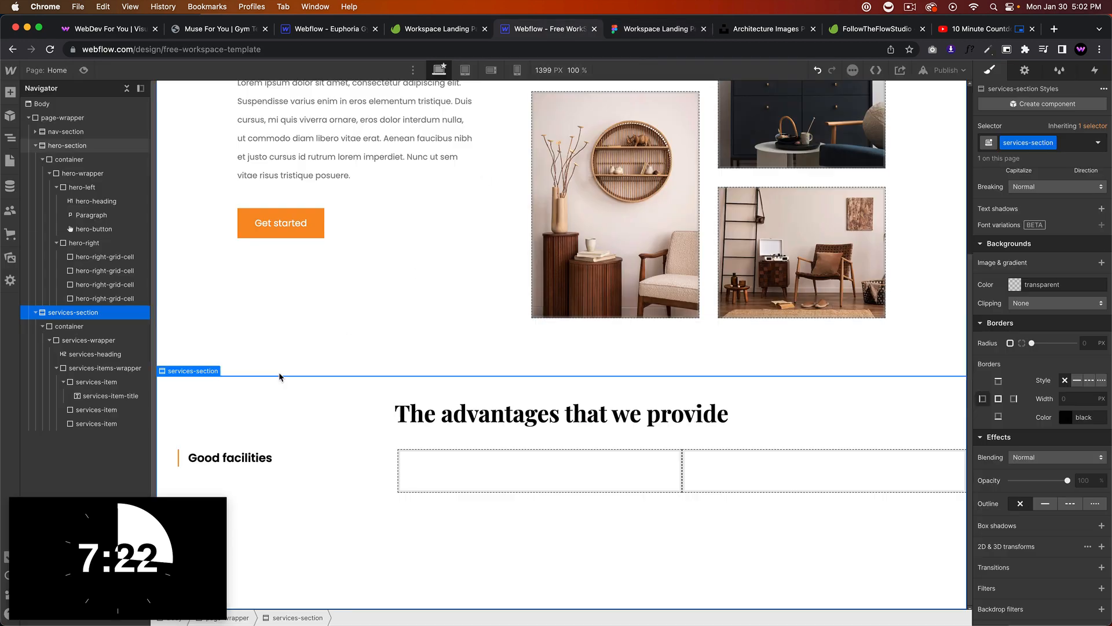
{"action": "left_click", "coordinate": [276, 458]}
{"action": "left_click", "coordinate": [653, 32]}
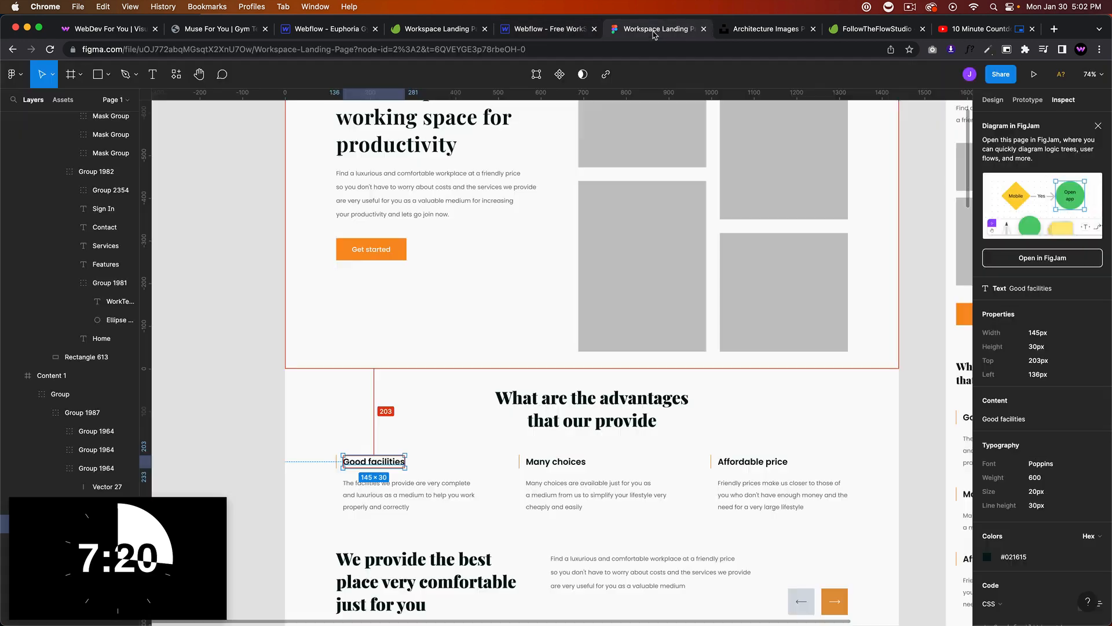
{"action": "left_click", "coordinate": [536, 29]}
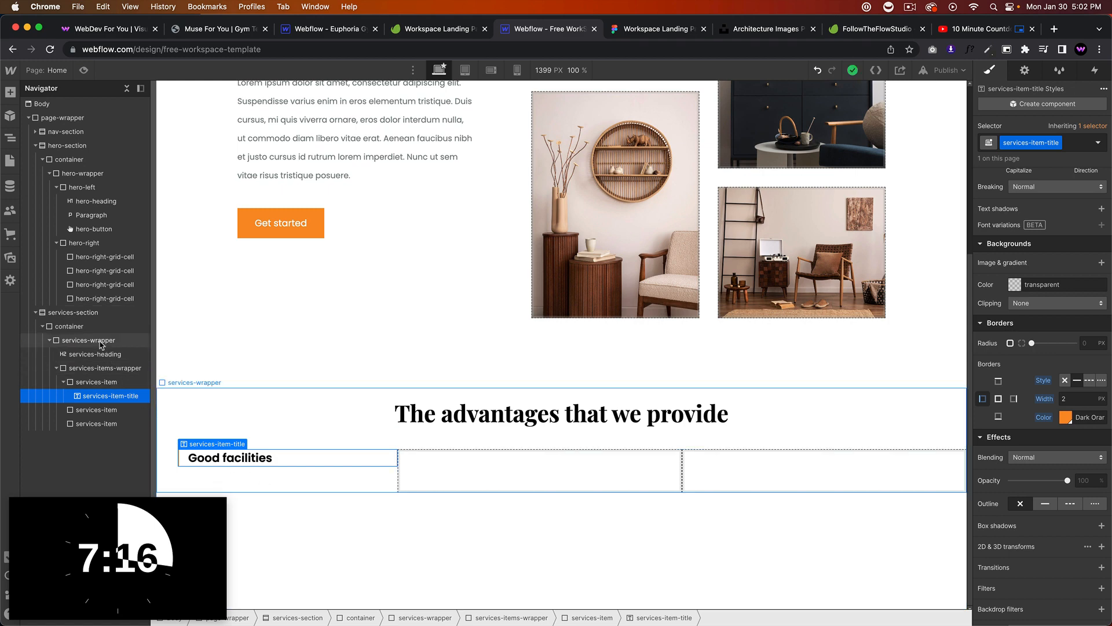
Narrow the docked Navigator to widen the page canvas to about 1452 px.
{"action": "left_click", "coordinate": [99, 329]}
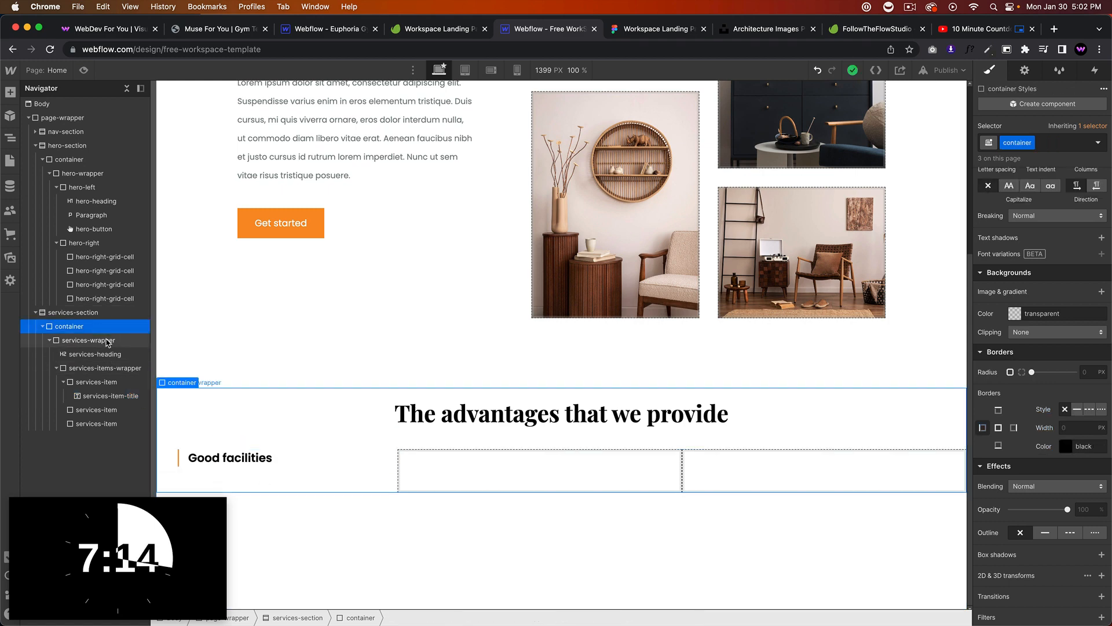
{"action": "left_click", "coordinate": [140, 88]}
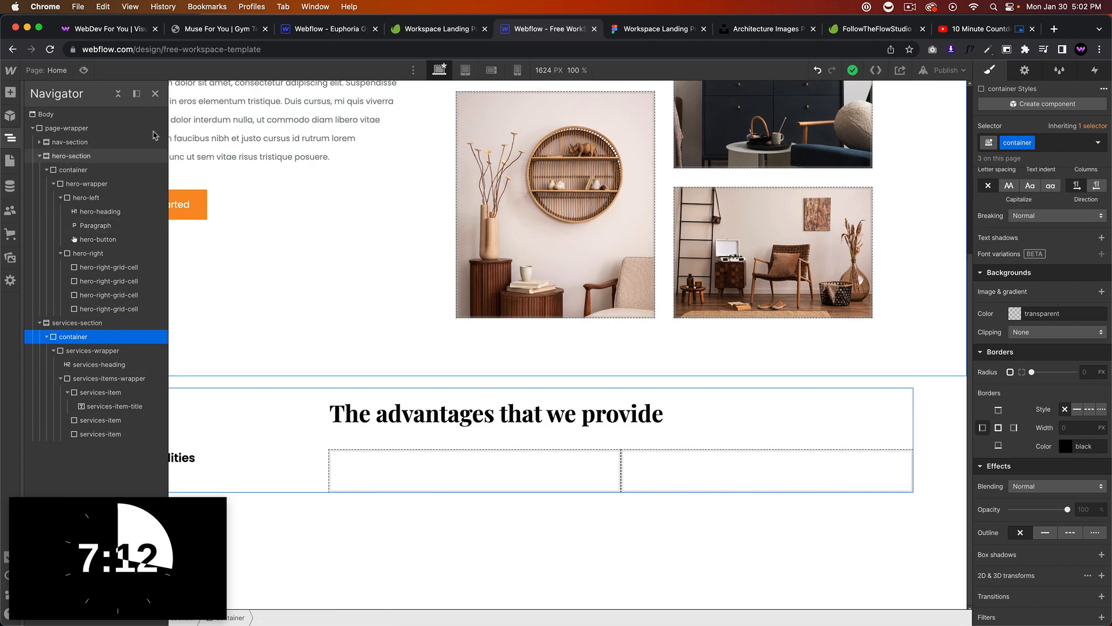
{"action": "left_click", "coordinate": [137, 94]}
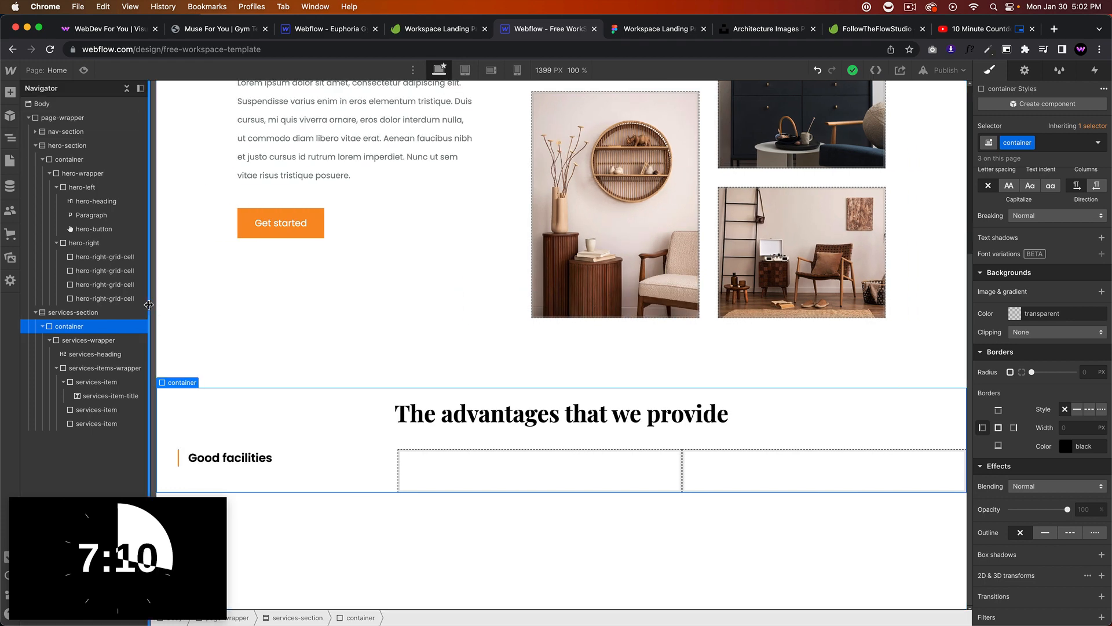
{"action": "left_click_drag", "start_coordinate": [150, 304], "coordinate": [120, 304]}
{"action": "left_click", "coordinate": [197, 465]}
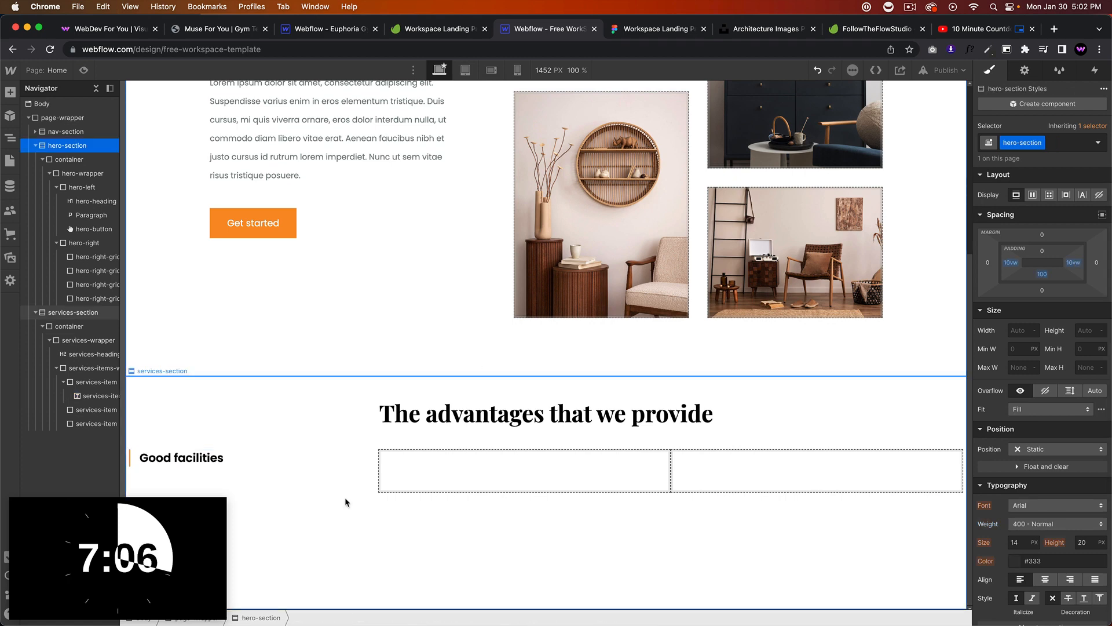
Add a Paragraph element under the "Good facilities" title in the first services-item.
{"action": "left_click", "coordinate": [322, 471]}
{"action": "key", "text": "super+k"}
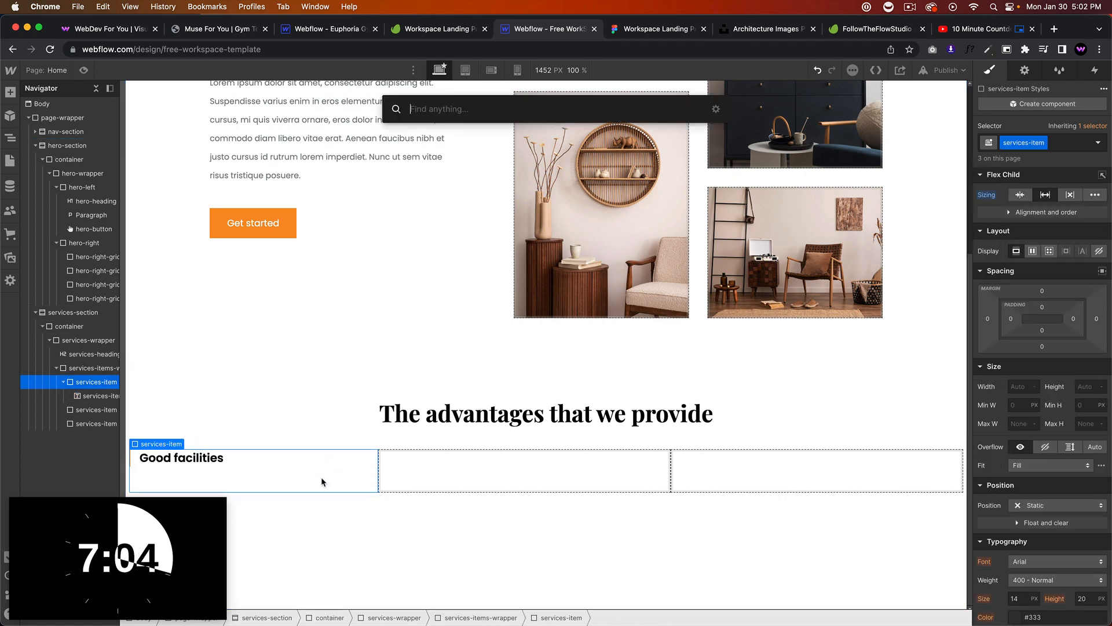
{"action": "type", "text": "parag"}
{"action": "key", "text": "Return"}
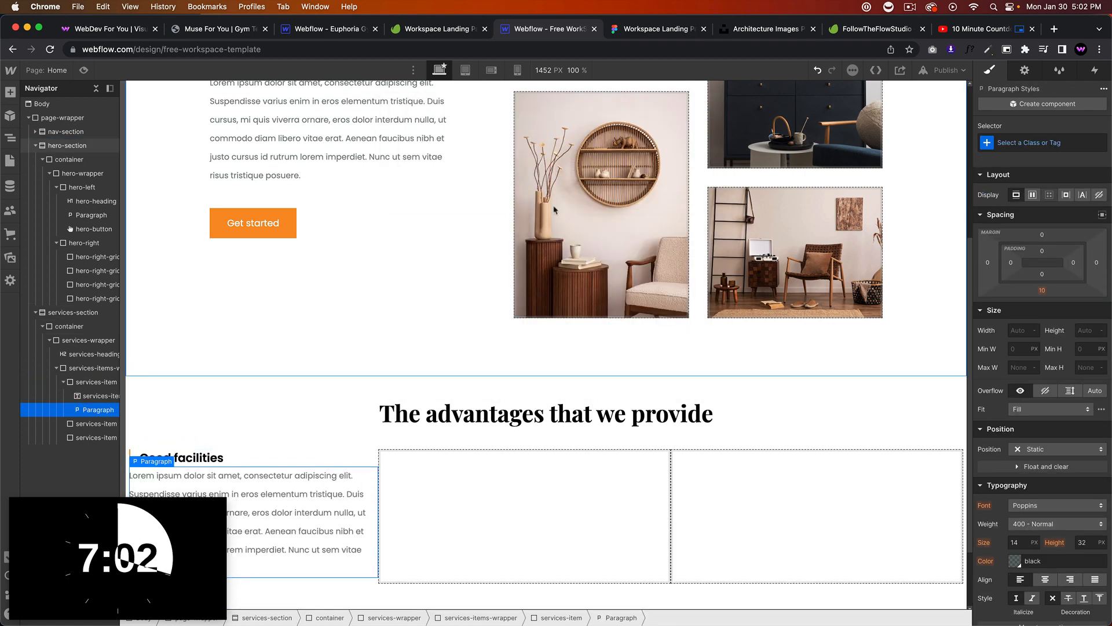
Copy the "Good facilities" description from the Figma design and paste it over the new paragraph's placeholder text in Webflow.
{"action": "left_click", "coordinate": [655, 28]}
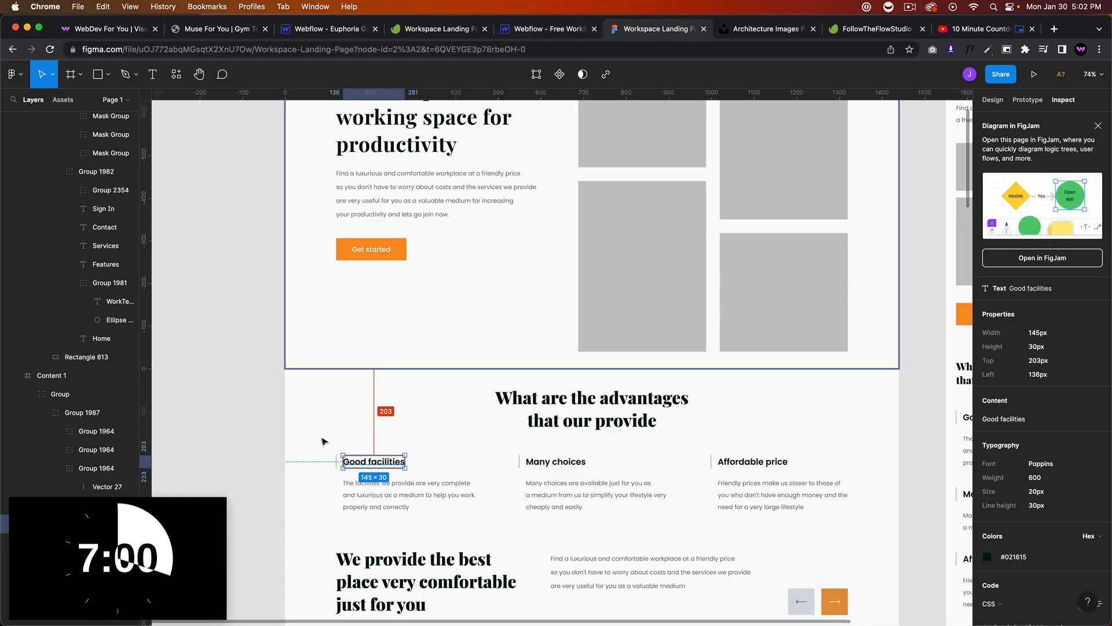
{"action": "left_click", "coordinate": [399, 487]}
{"action": "double_click", "coordinate": [399, 486]}
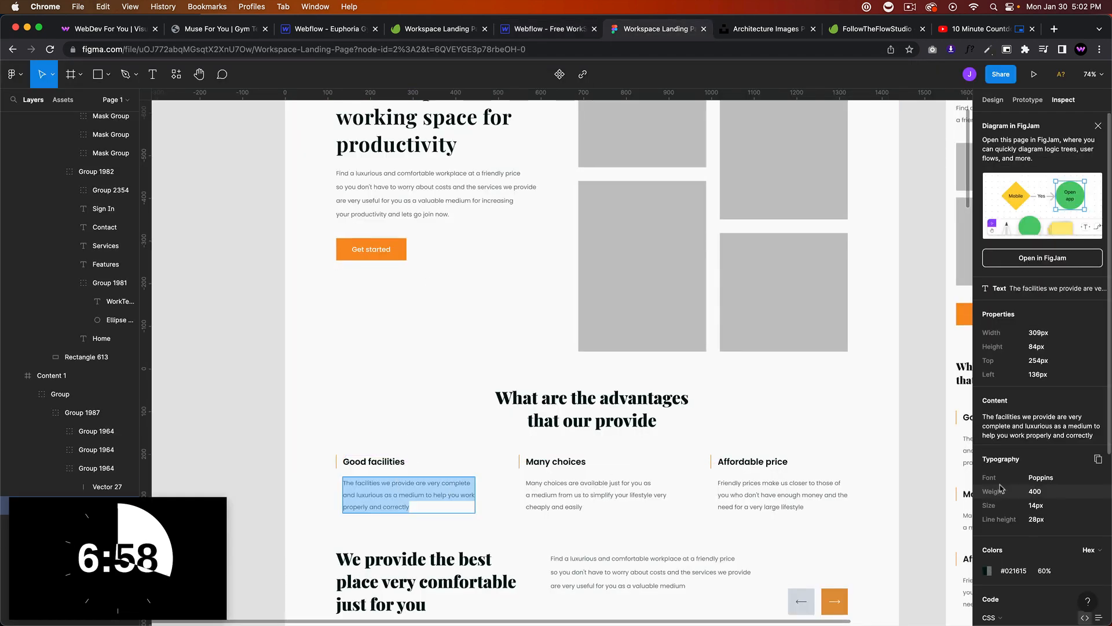
{"action": "left_click", "coordinate": [1042, 426]}
{"action": "left_click", "coordinate": [510, 31]}
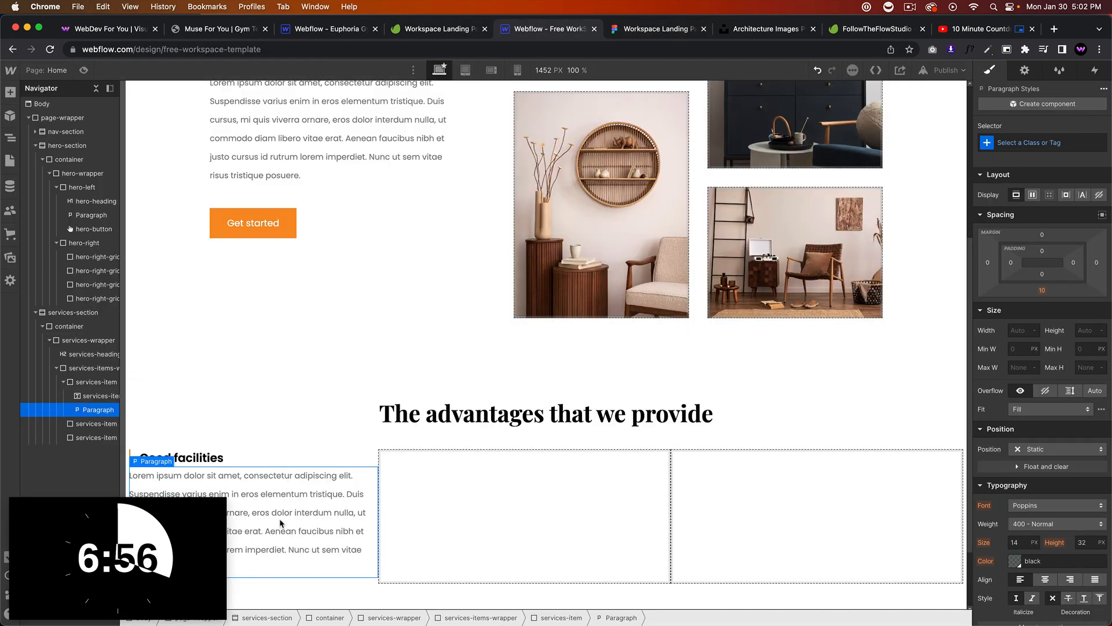
{"action": "double_click", "coordinate": [293, 527]}
{"action": "key", "text": "cmd+v"}
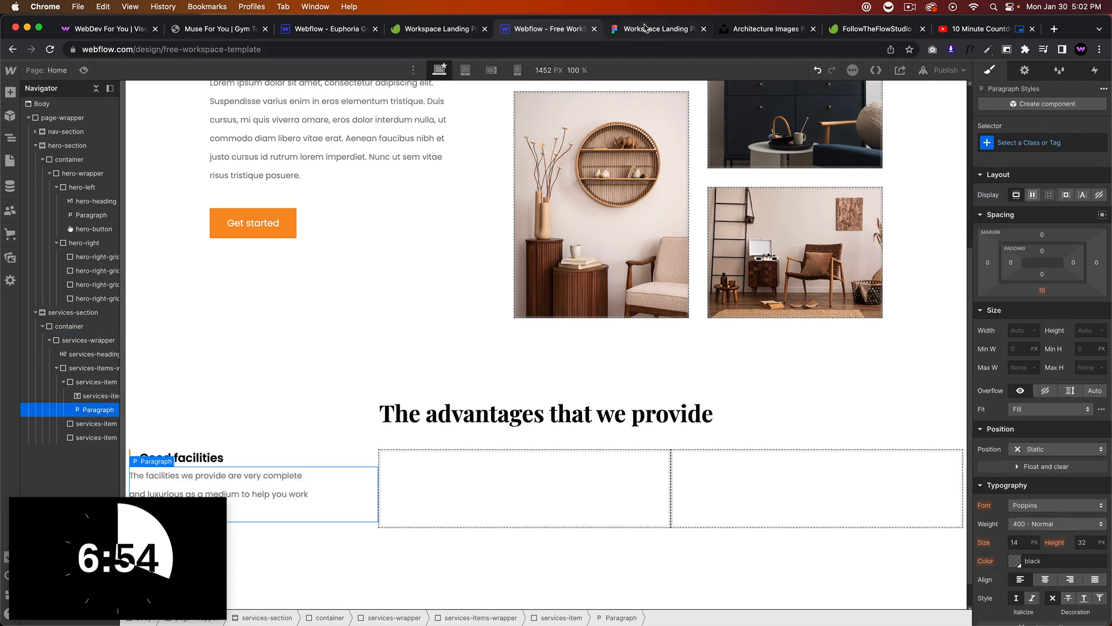
Check the description's typography in Figma and set the line height of the All Paragraphs tag to 28 px in Webflow.
{"action": "key", "text": "ctrl+Tab"}
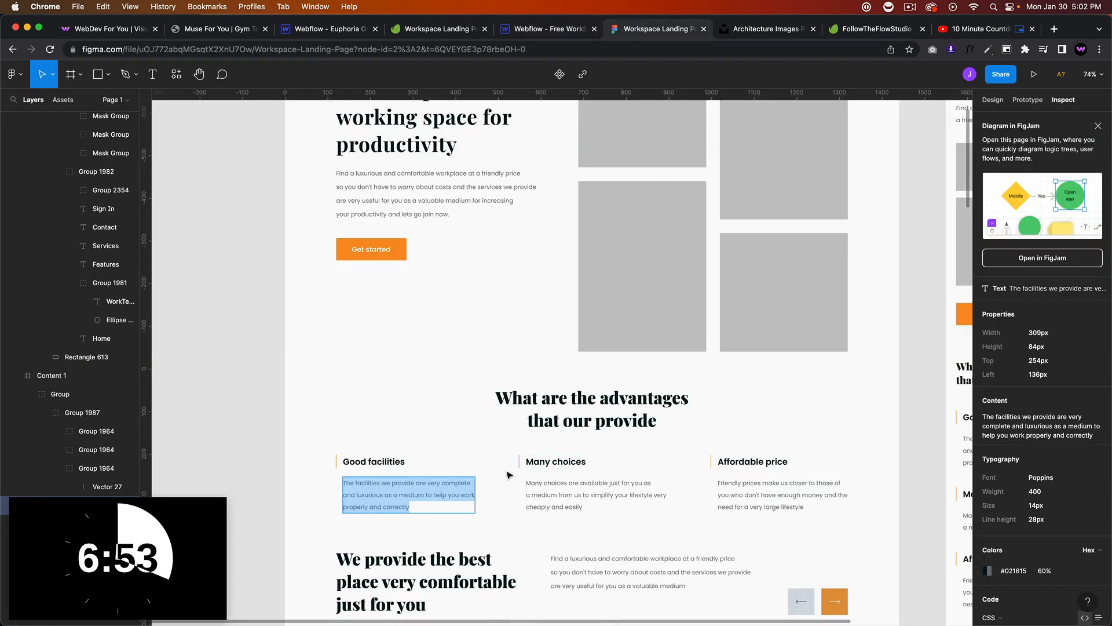
{"action": "left_click", "coordinate": [530, 30]}
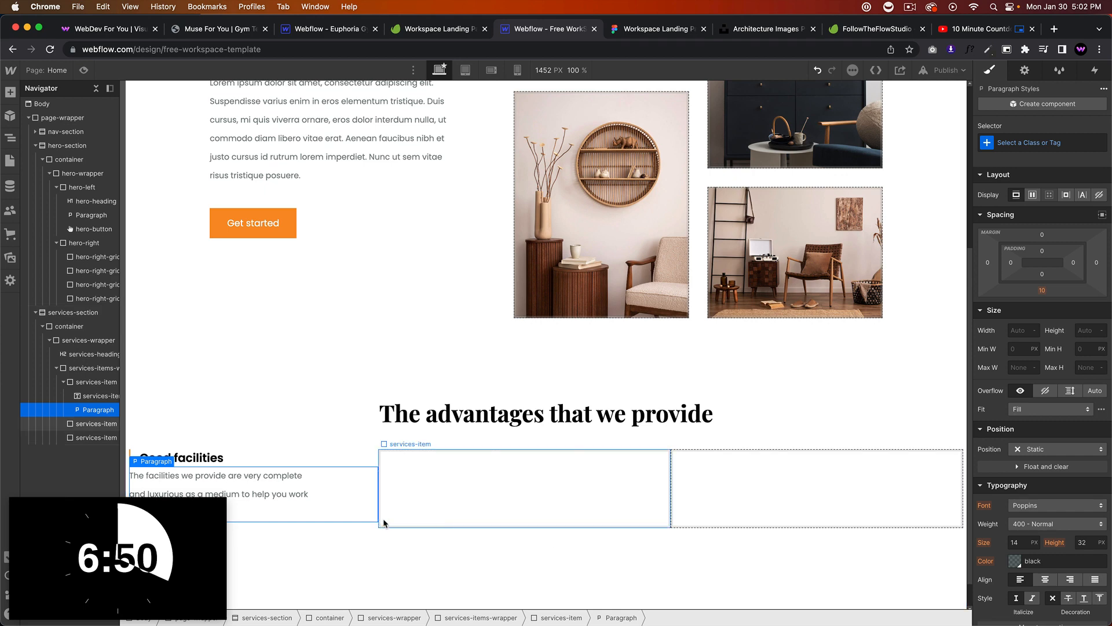
{"action": "left_click", "coordinate": [1030, 142]}
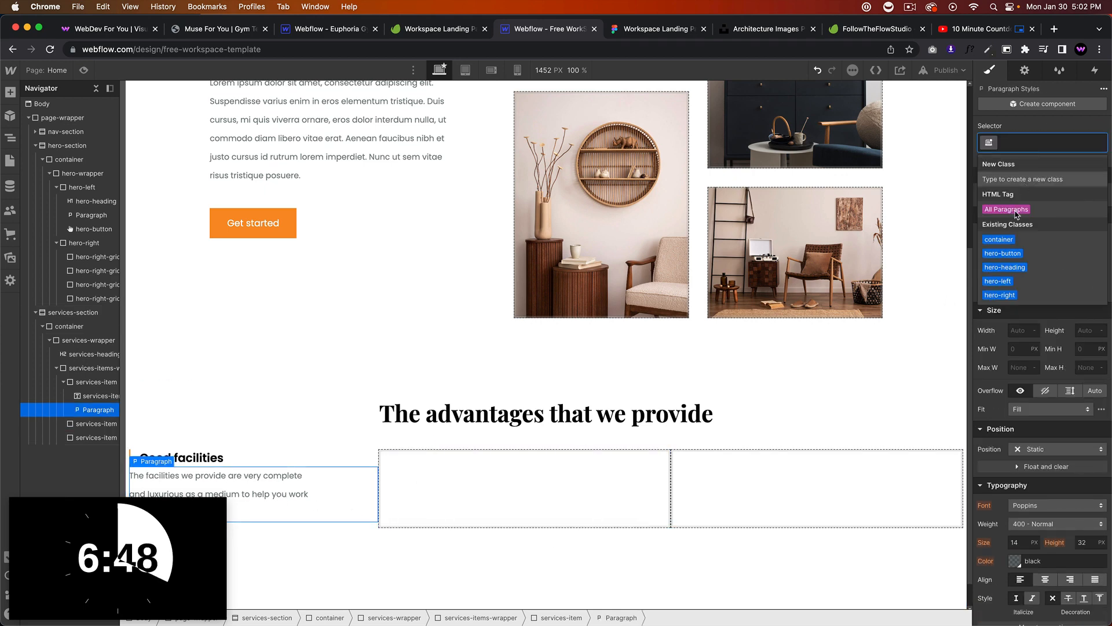
{"action": "left_click", "coordinate": [1016, 210]}
{"action": "left_click", "coordinate": [1087, 539]}
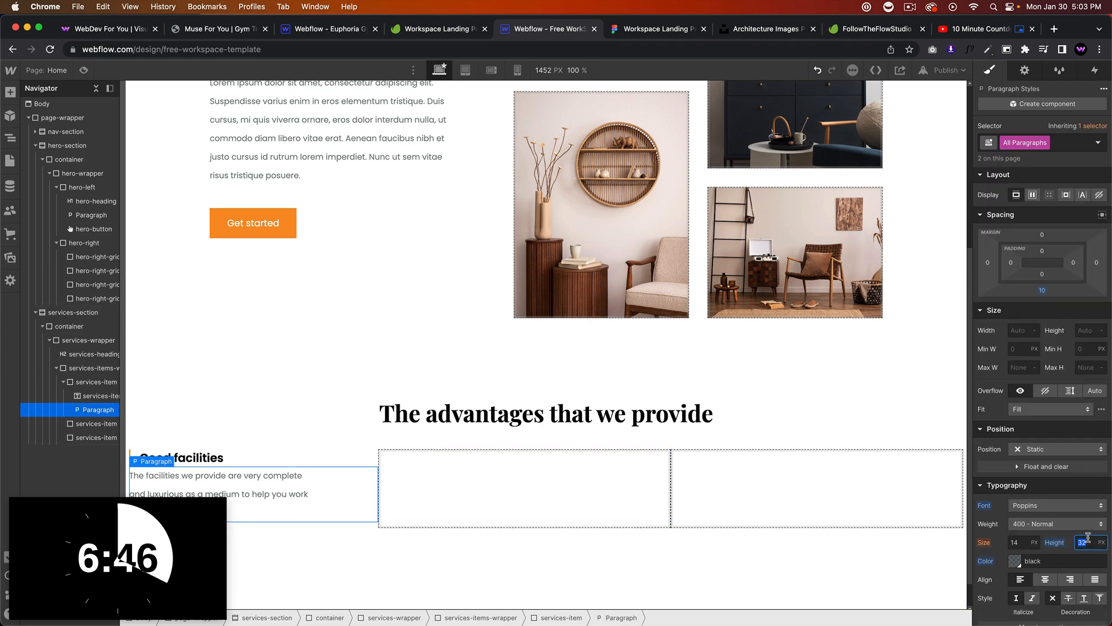
{"action": "type", "text": "20"}
{"action": "left_click", "coordinate": [330, 281]}
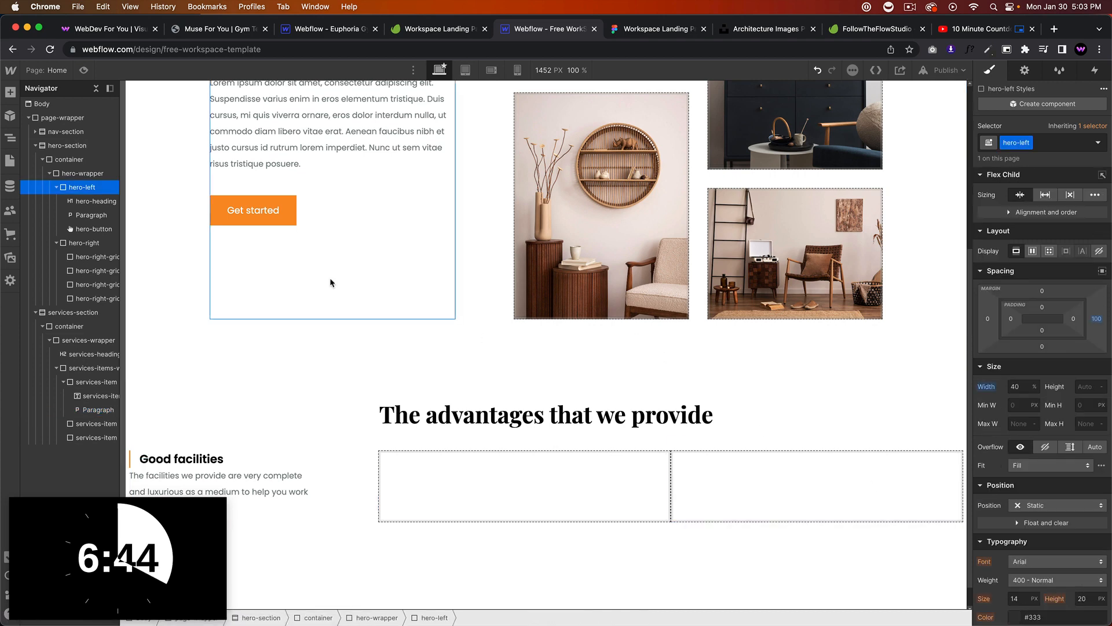
{"action": "scroll", "coordinate": [336, 295], "scroll_direction": "up", "scroll_amount": 5}
{"action": "scroll", "coordinate": [259, 470], "scroll_direction": "down", "scroll_amount": 5}
{"action": "left_click", "coordinate": [318, 484]}
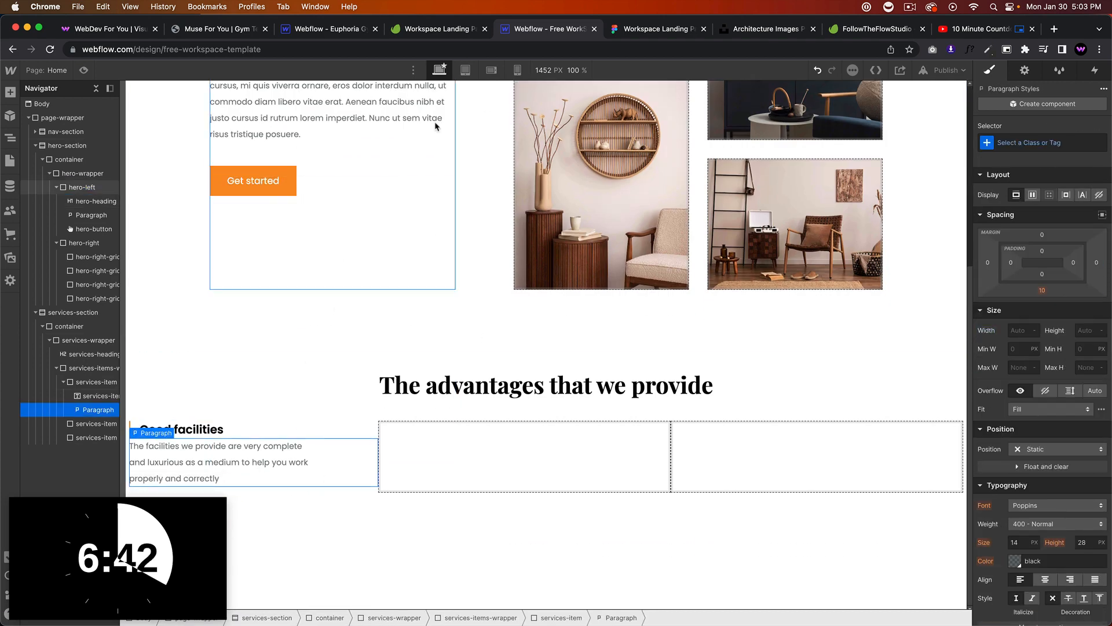
Inspect the "Good facilities" title in Figma, and give the description paragraph in Webflow the new class services-item-paragraph.
{"action": "left_click", "coordinate": [629, 33]}
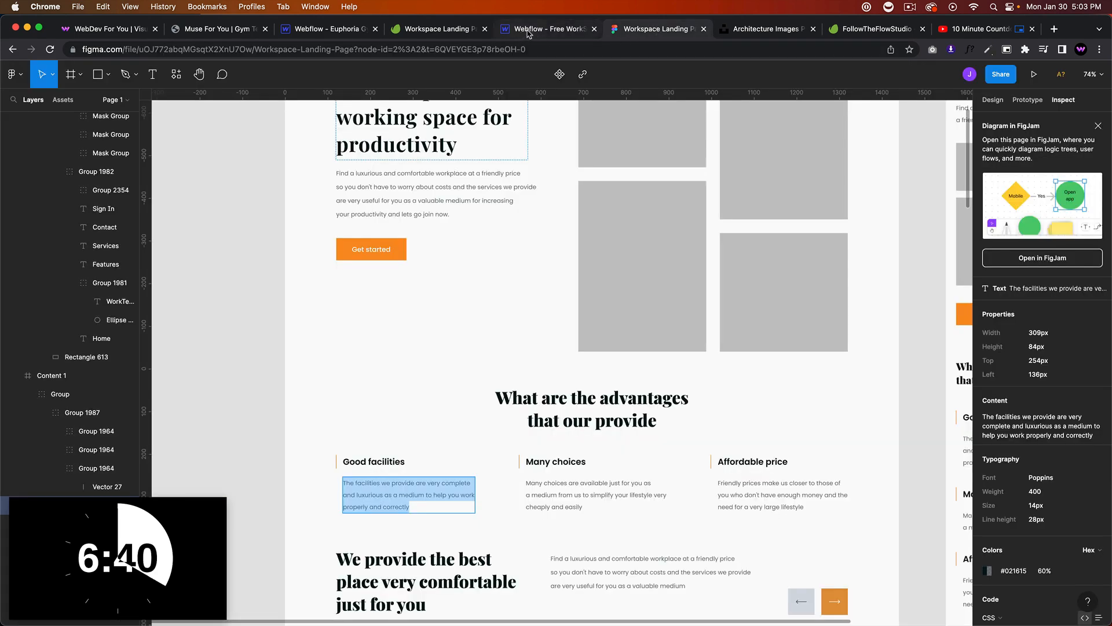
{"action": "left_click", "coordinate": [374, 462]}
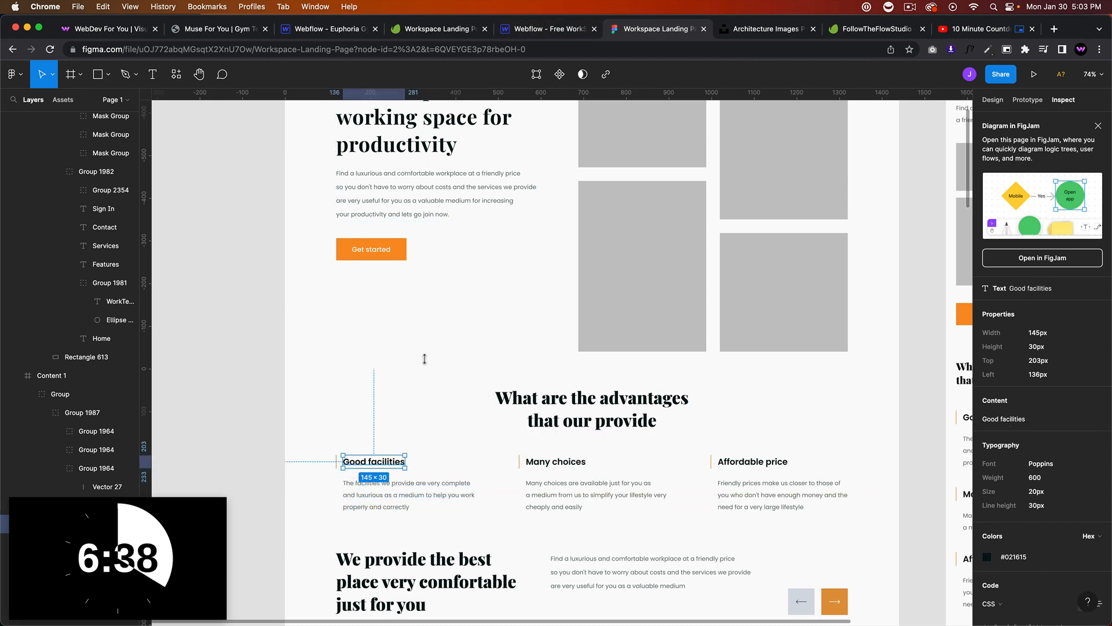
{"action": "left_click", "coordinate": [544, 29]}
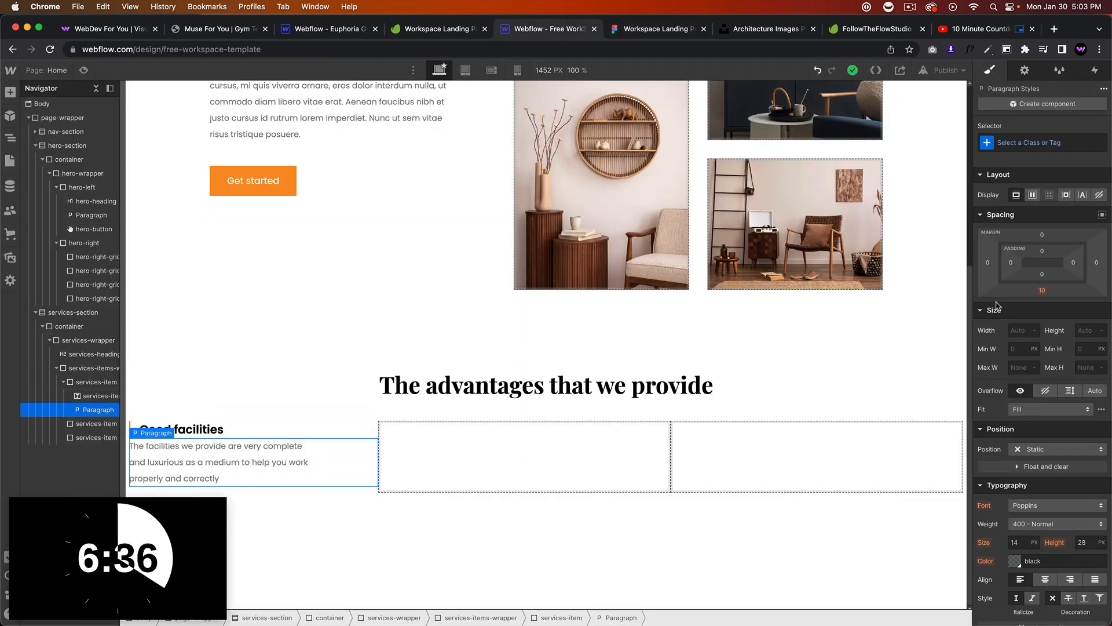
{"action": "left_click", "coordinate": [1032, 144]}
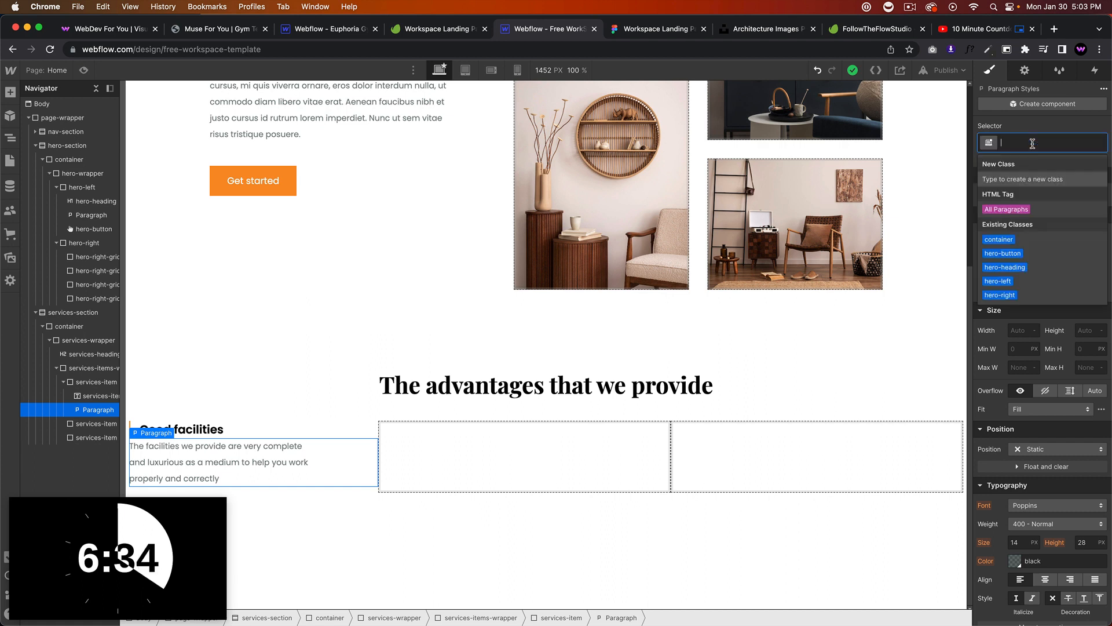
{"action": "type", "text": "services-tie"}
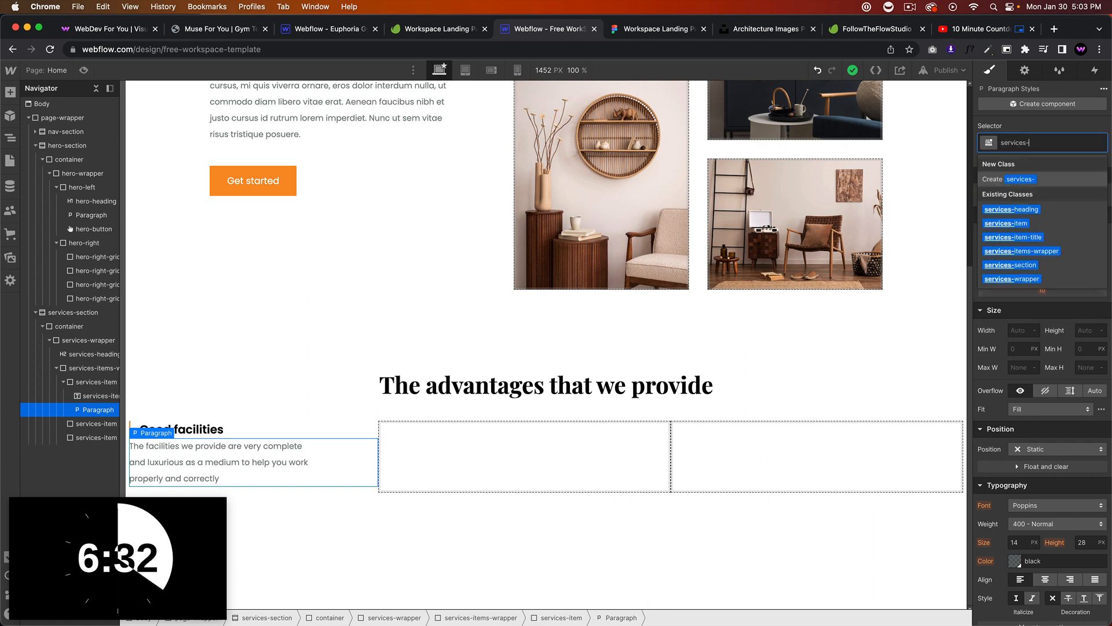
{"action": "key", "text": "BackSpace"}
{"action": "key", "text": "BackSpace"}
{"action": "key", "text": "BackSpace"}
{"action": "type", "text": "item-paragraph"}
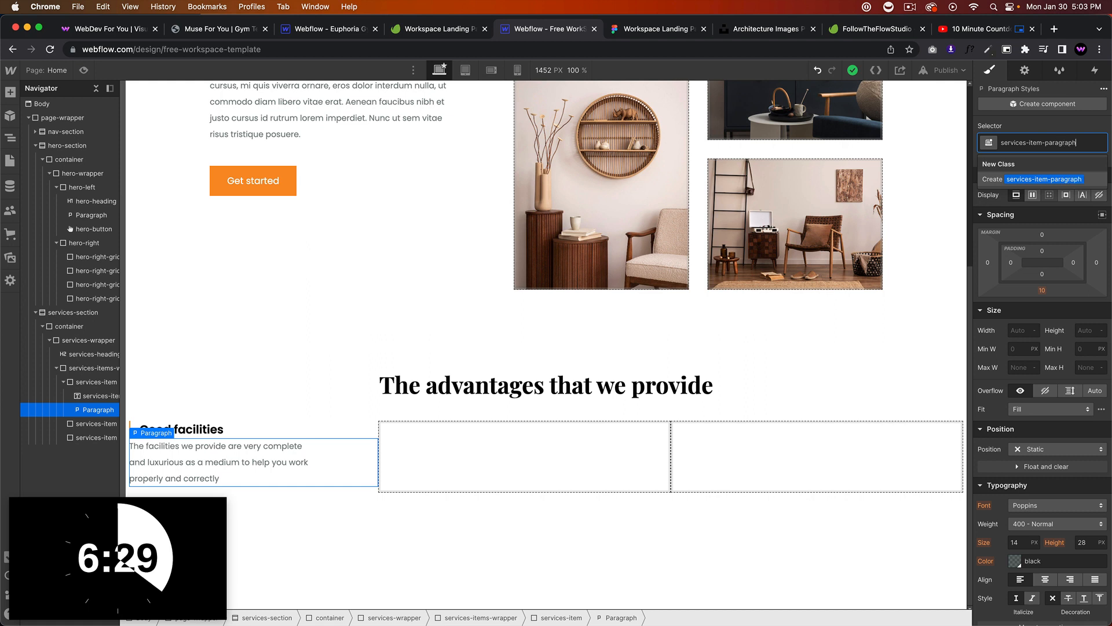
{"action": "key", "text": "Return"}
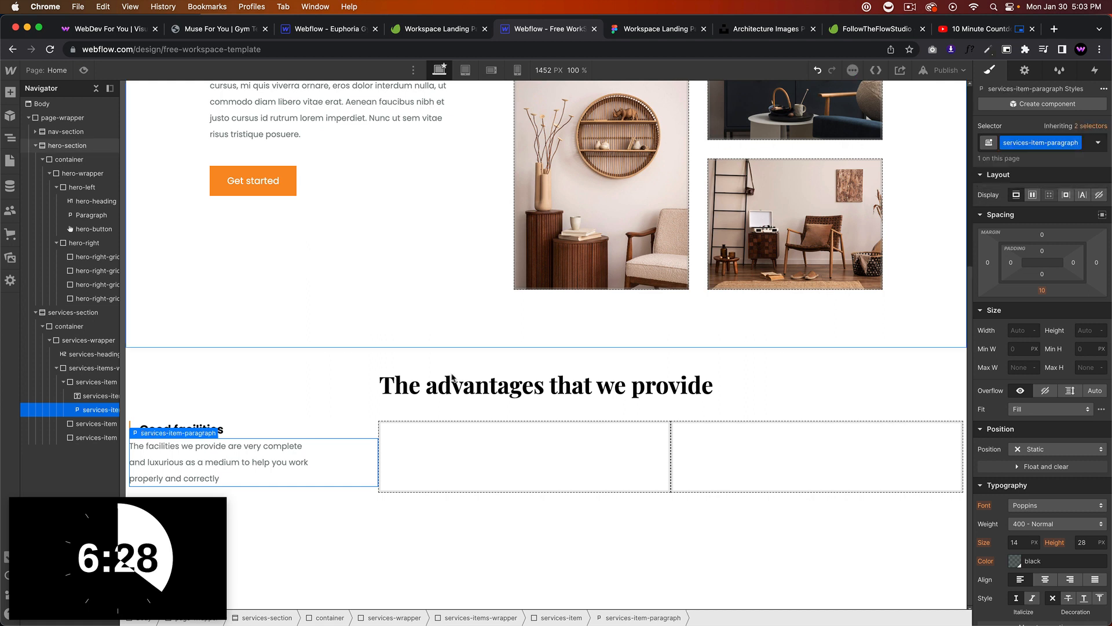
Set the services-item-paragraph left margin to 16 px and compare the item with the Figma design.
{"action": "left_click", "coordinate": [987, 264]}
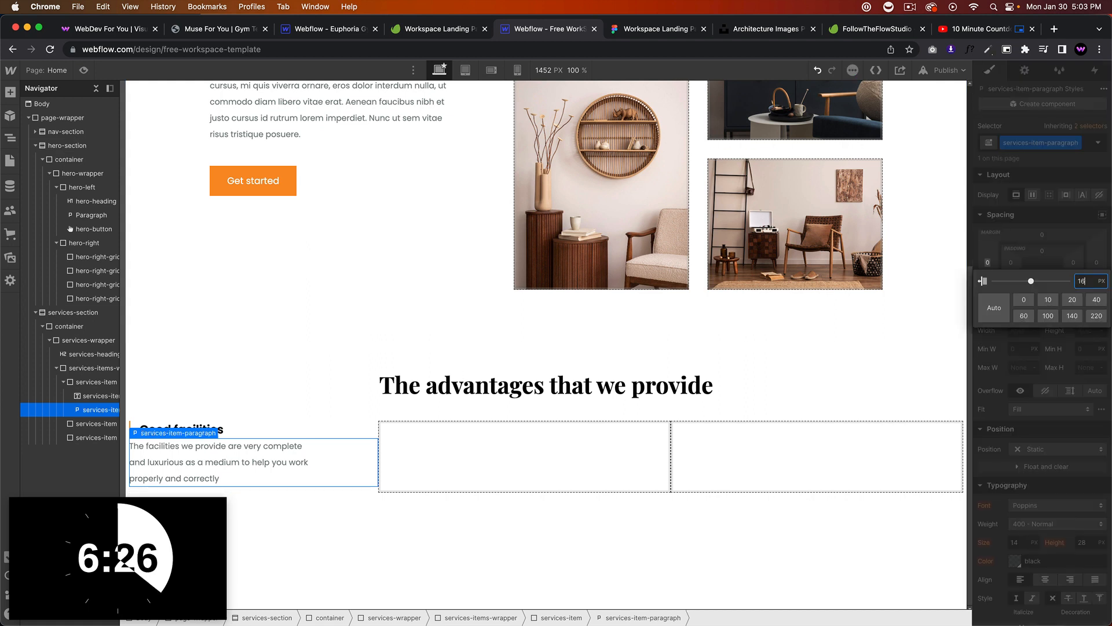
{"action": "key", "text": "Return"}
{"action": "left_click", "coordinate": [431, 412]}
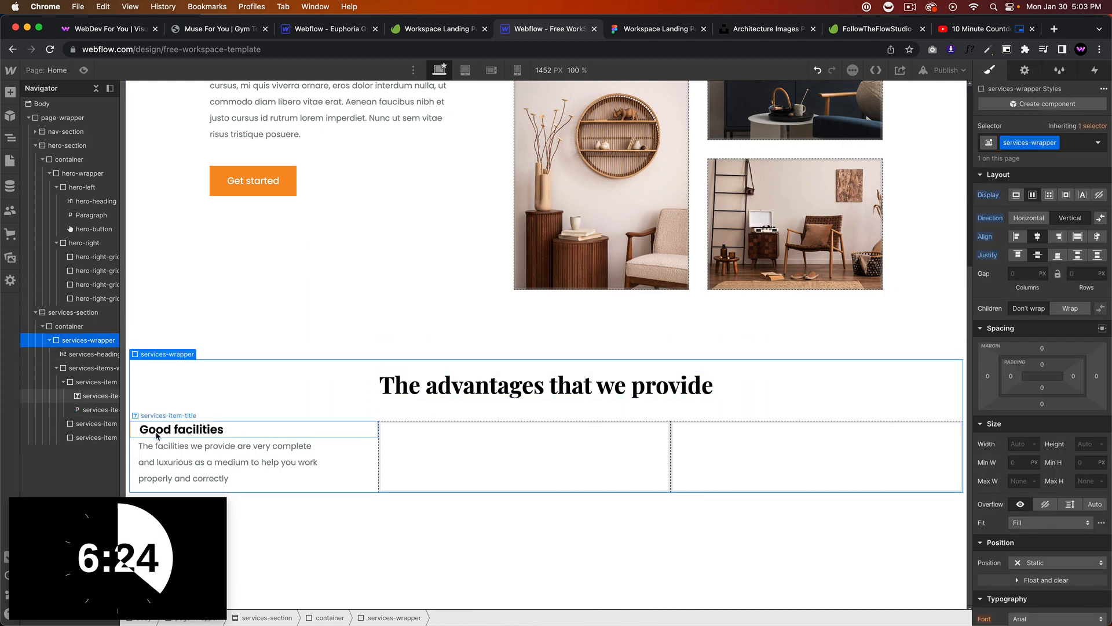
{"action": "left_click", "coordinate": [657, 29]}
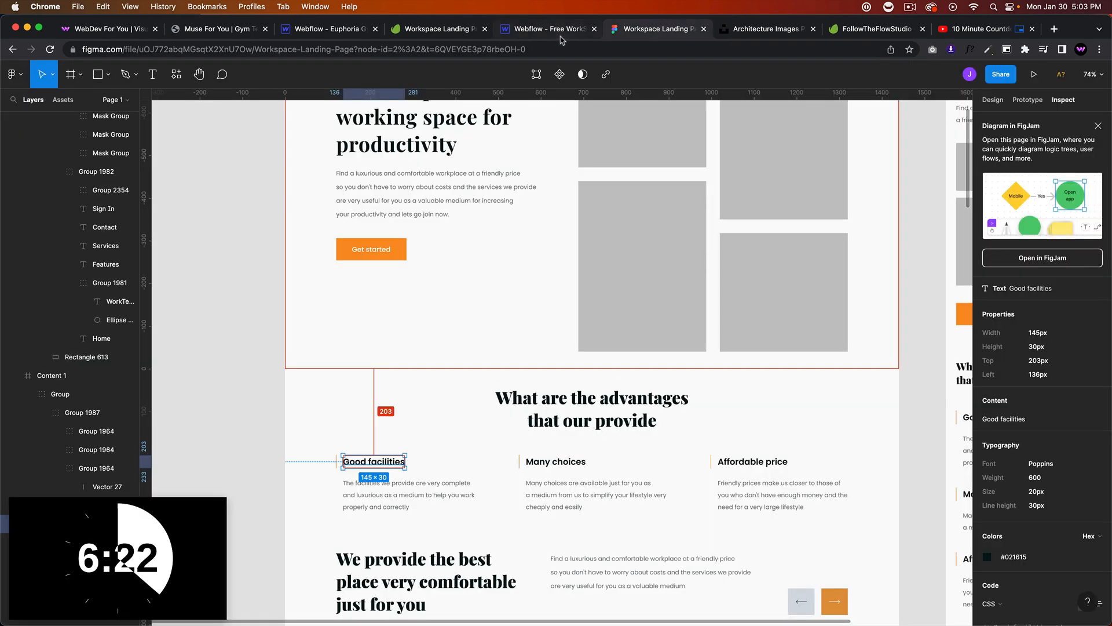
{"action": "left_click", "coordinate": [556, 32]}
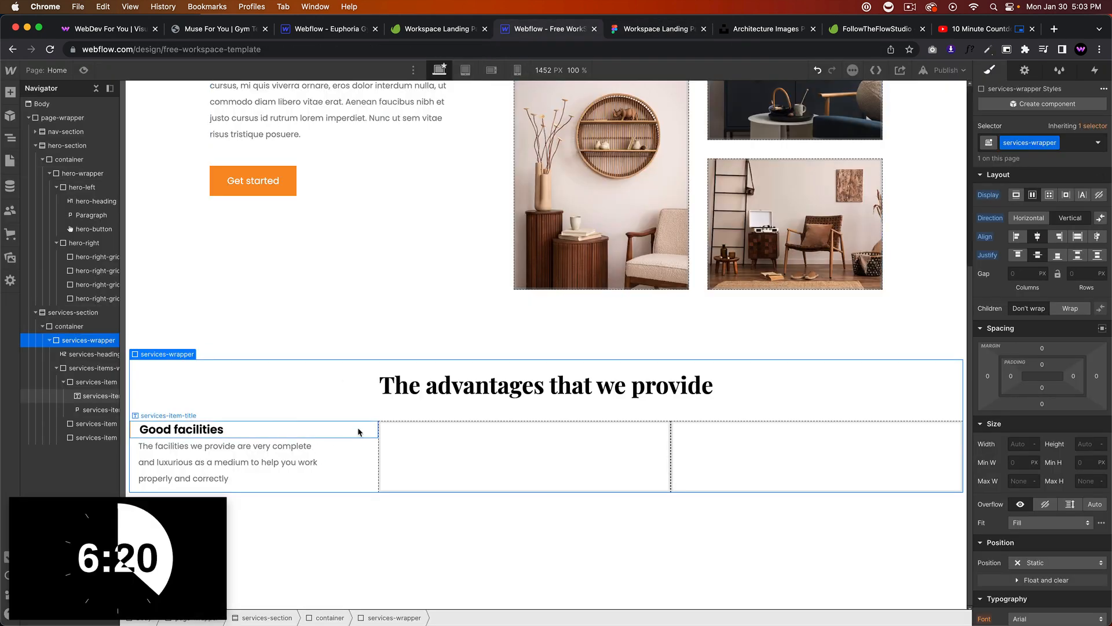
Replace the two empty services-item blocks with two duplicates of the completed "Good facilities" item.
{"action": "left_click", "coordinate": [490, 442]}
{"action": "key", "text": "Delete"}
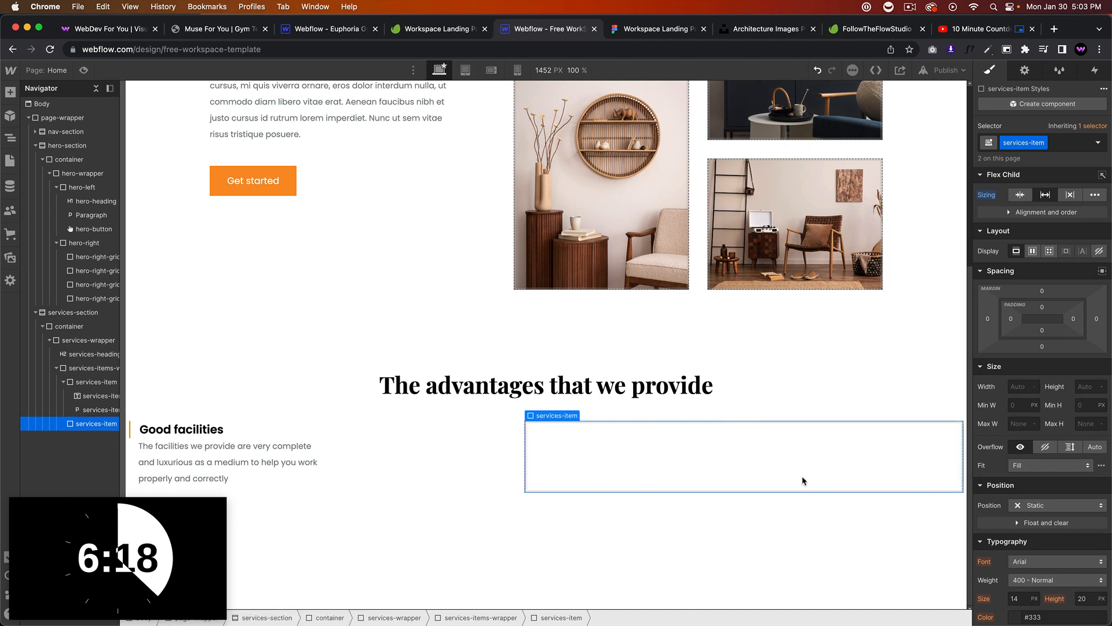
{"action": "key", "text": "Delete"}
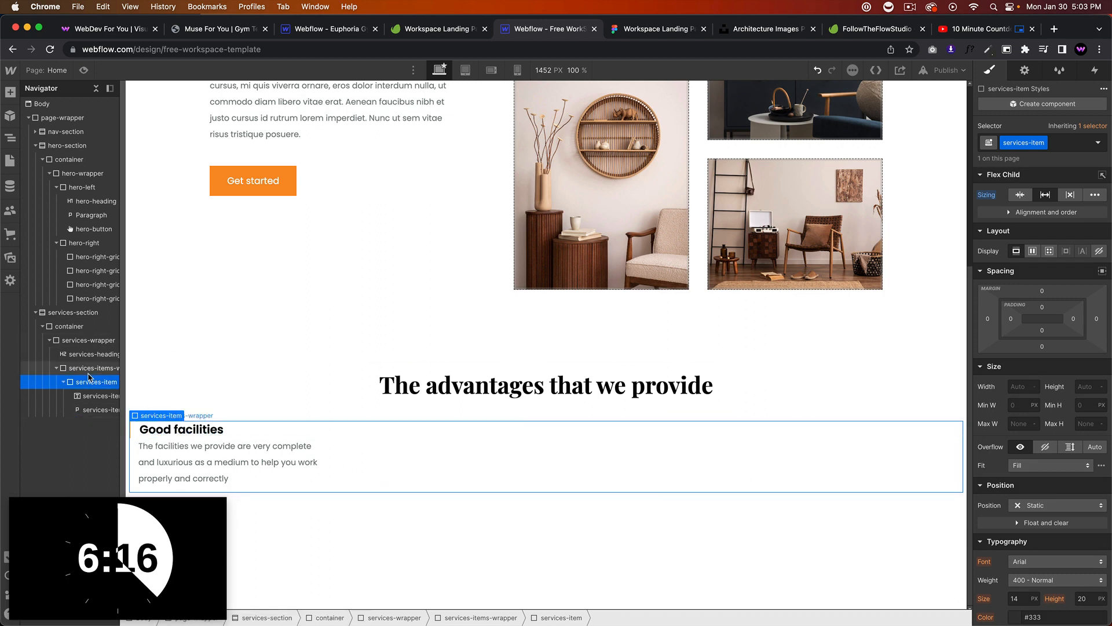
{"action": "key", "text": "super+d"}
{"action": "key", "text": "super+d"}
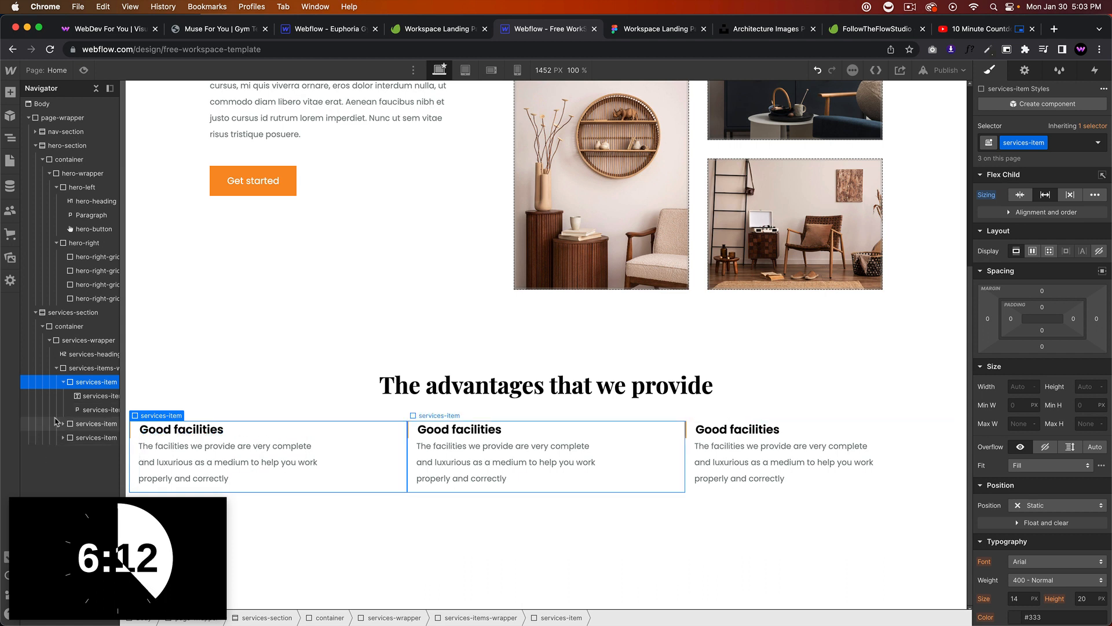
Change the title of the second services item to "Many Choices", following the Figma design.
{"action": "left_click", "coordinate": [65, 383]}
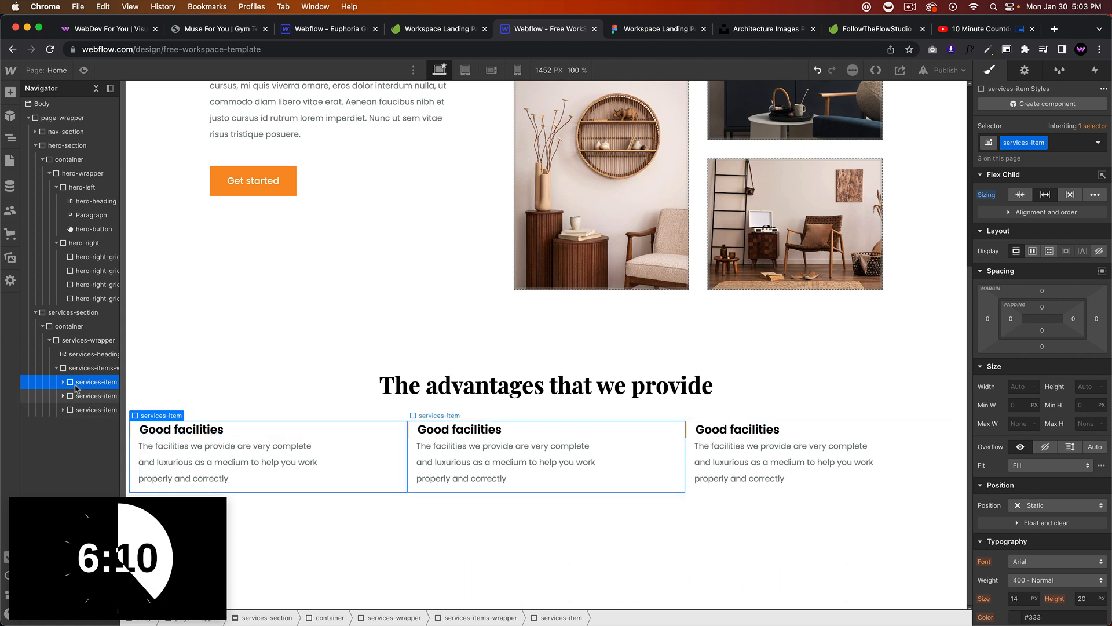
{"action": "left_click", "coordinate": [84, 369]}
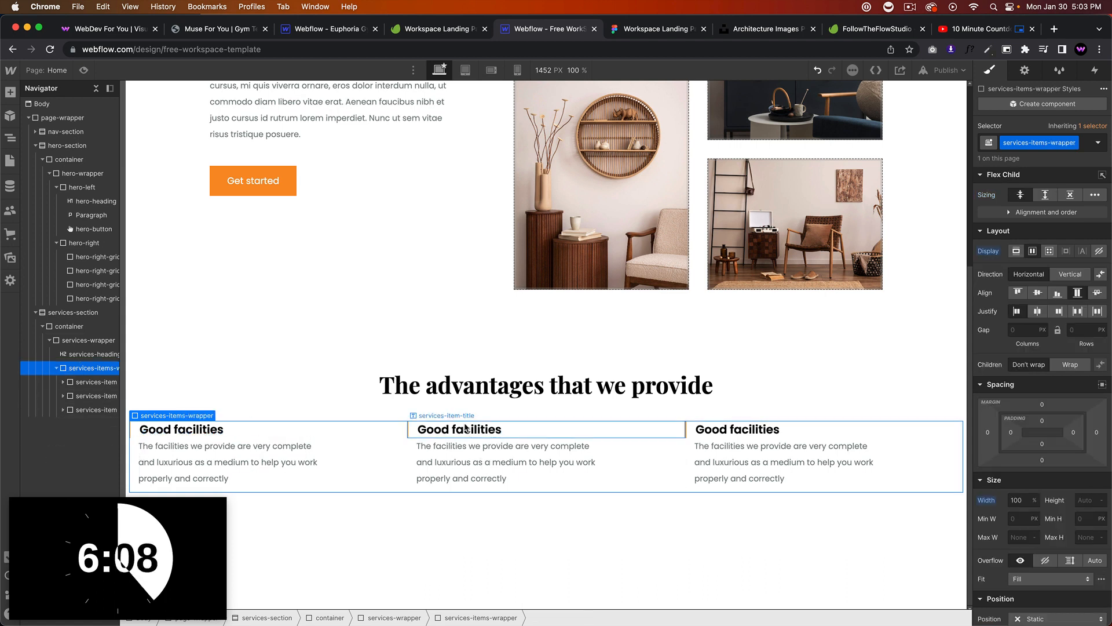
{"action": "key", "text": "ctrl+Tab"}
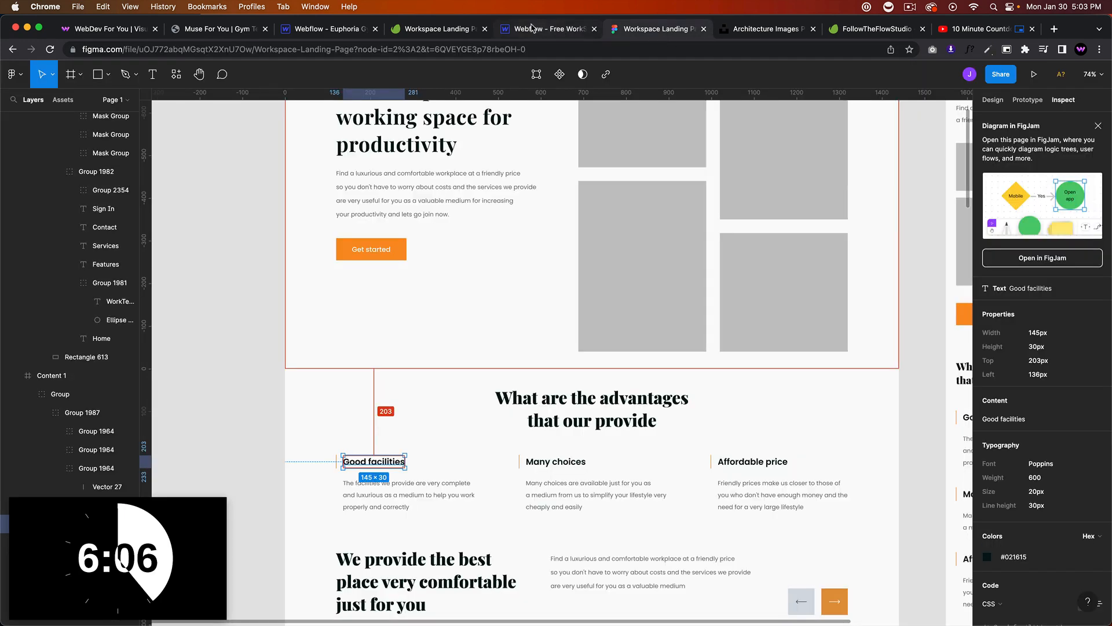
{"action": "left_click", "coordinate": [532, 27]}
{"action": "left_click", "coordinate": [463, 434]}
{"action": "double_click", "coordinate": [463, 434]}
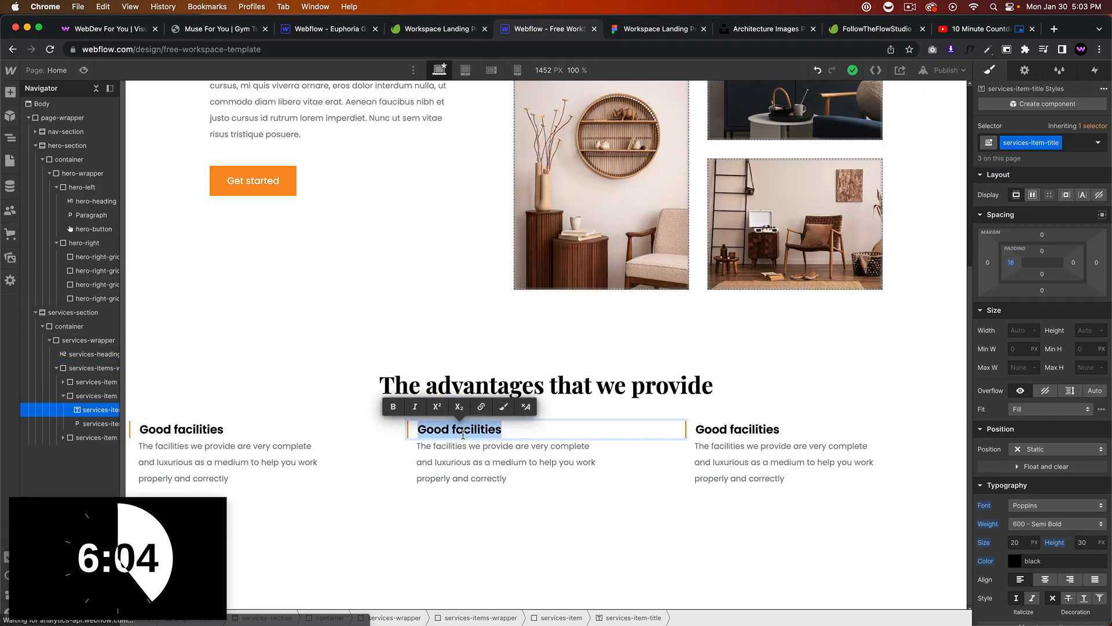
{"action": "type", "text": "Many Choices"}
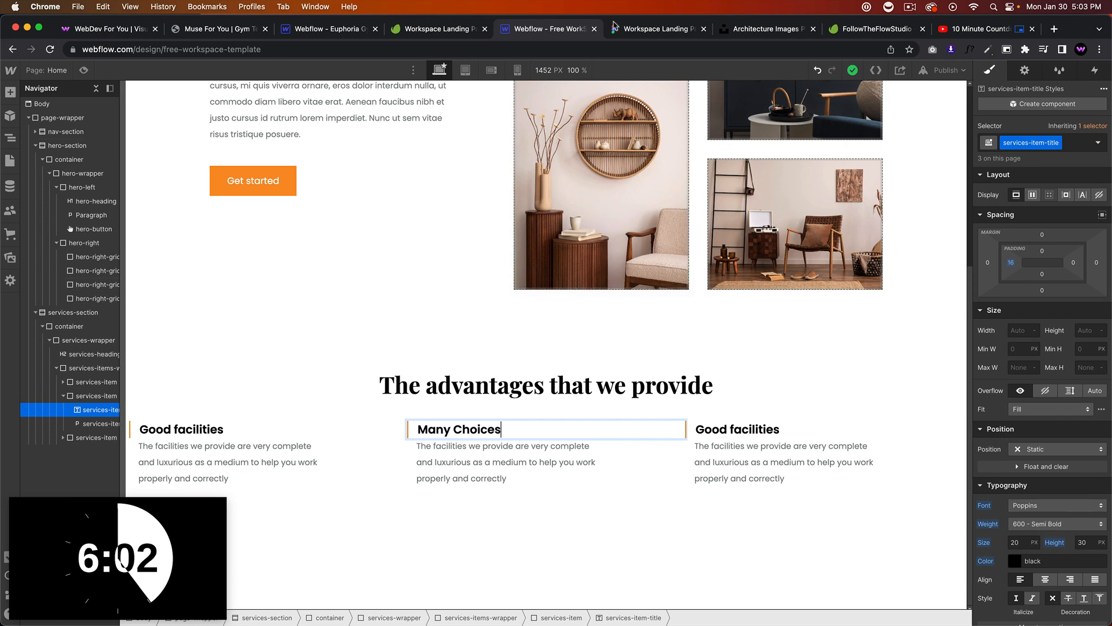
Change the title of the third services item to "Affordable Prices".
{"action": "left_click", "coordinate": [614, 27]}
{"action": "left_click", "coordinate": [541, 35]}
{"action": "left_click", "coordinate": [779, 395]}
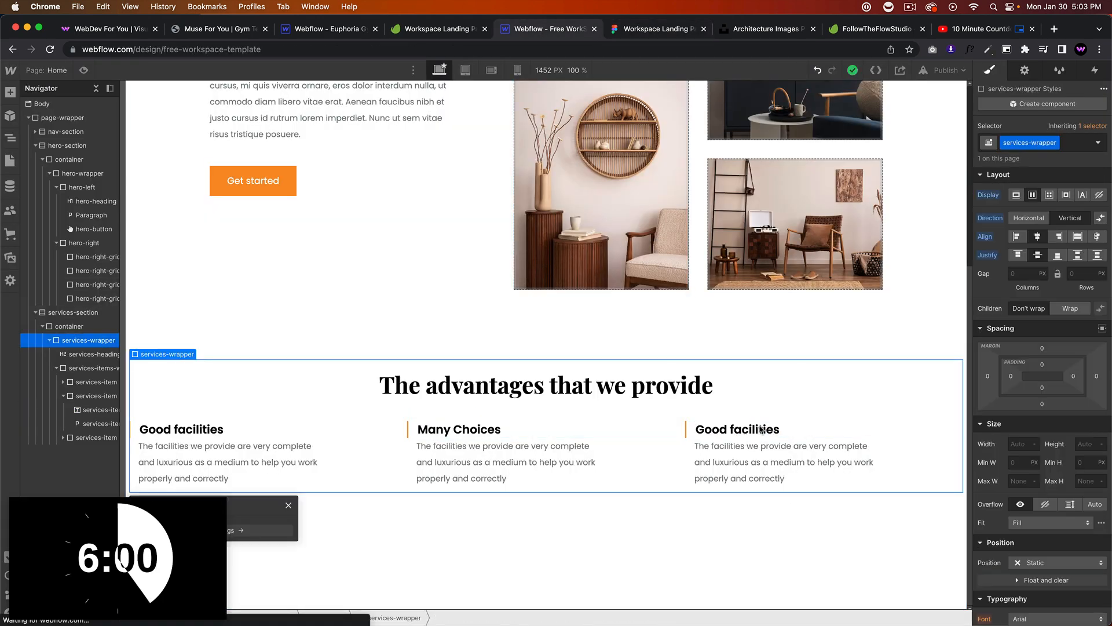
{"action": "double_click", "coordinate": [757, 429]}
{"action": "type", "text": "Afford"}
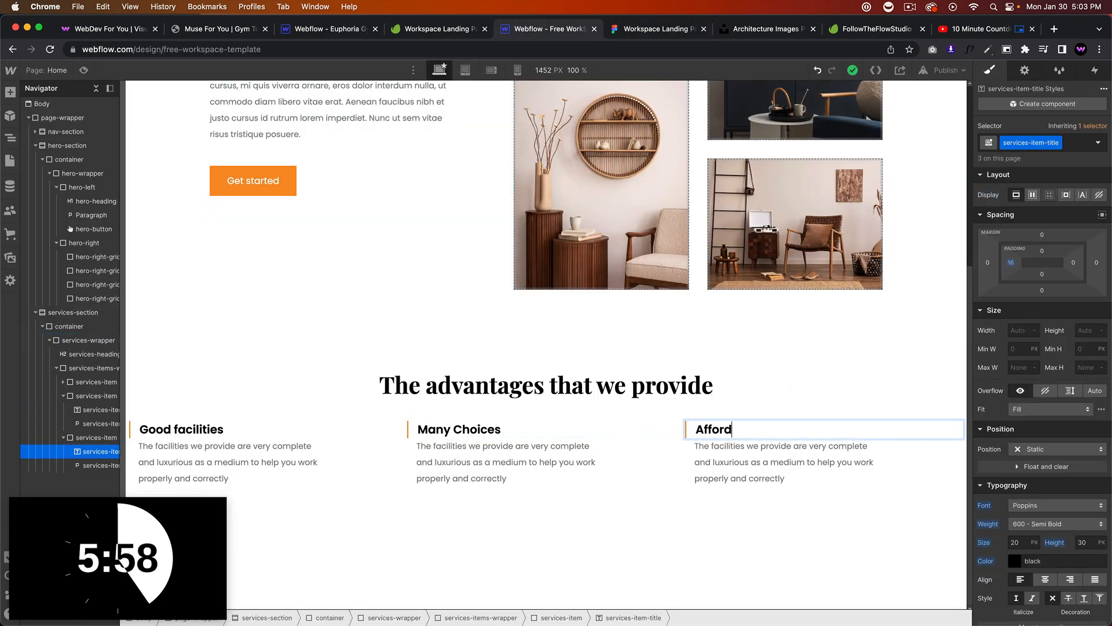
{"action": "type", "text": "able Prices"}
Copy the "Many choices" description from Figma and replace the second item's paragraph in Webflow with it.
{"action": "left_click", "coordinate": [703, 450]}
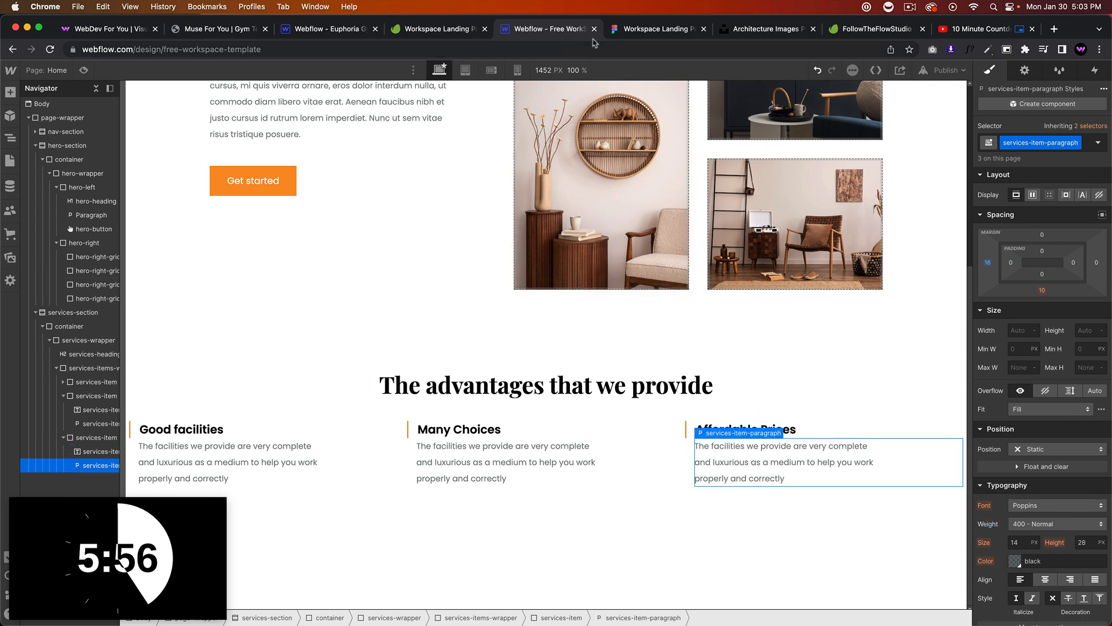
{"action": "left_click", "coordinate": [652, 27]}
{"action": "left_click", "coordinate": [595, 492]}
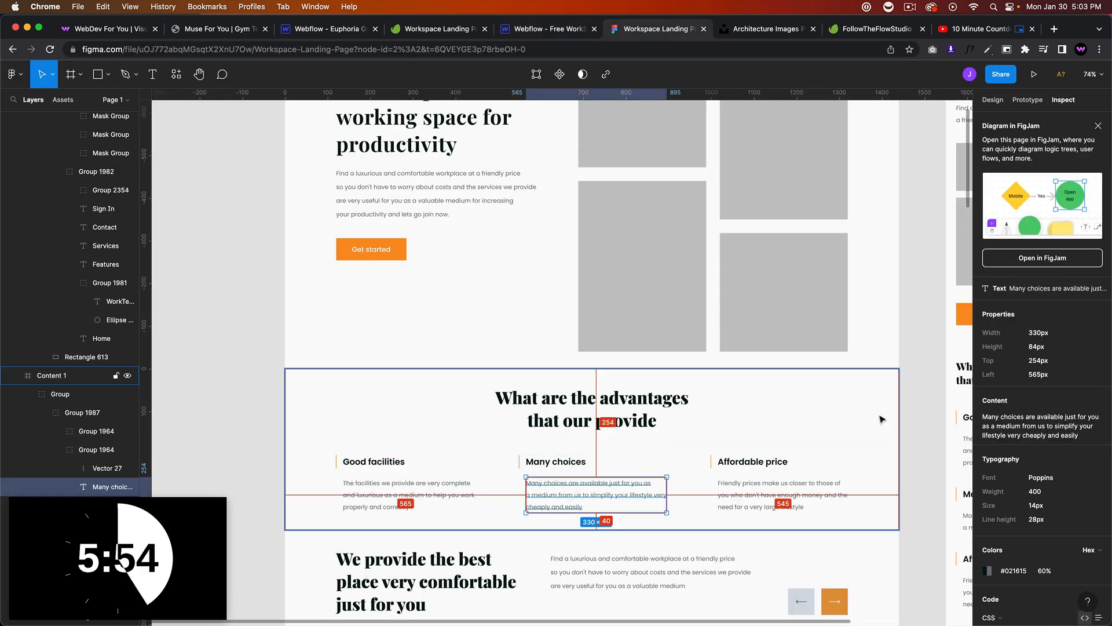
{"action": "left_click", "coordinate": [1094, 400]}
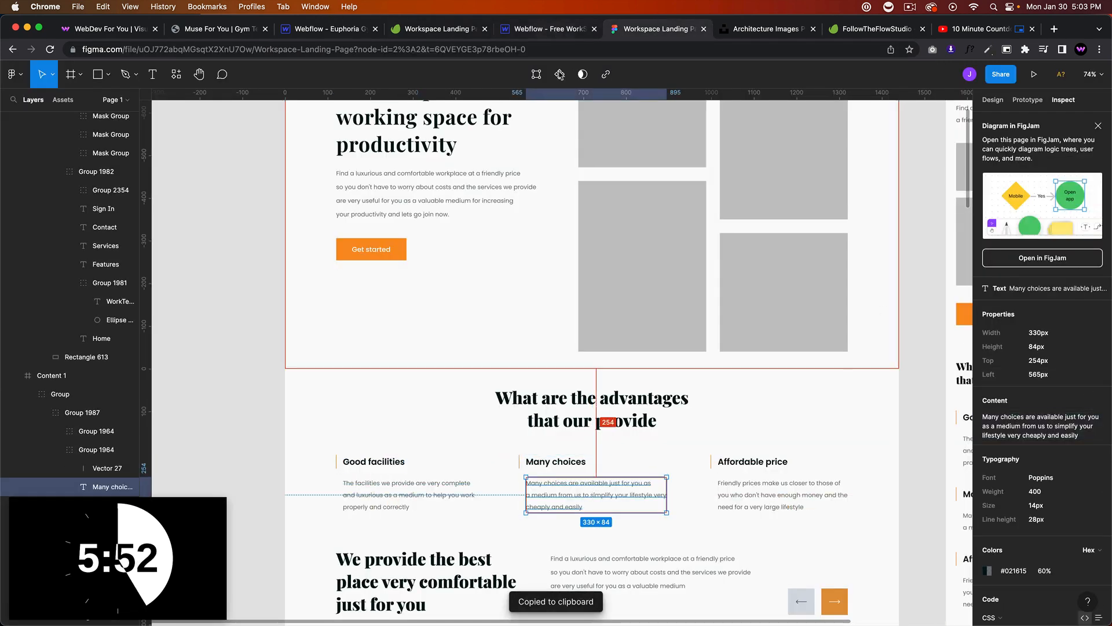
{"action": "left_click", "coordinate": [548, 29]}
{"action": "triple_click", "coordinate": [551, 464]}
{"action": "key", "text": "super+v"}
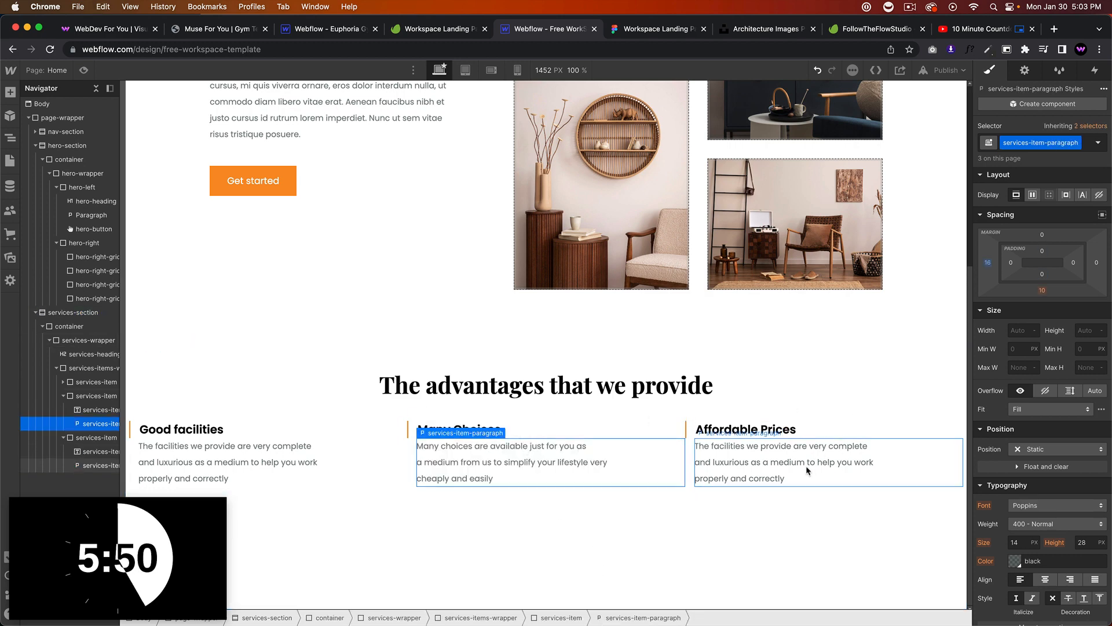
Copy the "Affordable price" description from Figma and replace the third item's paragraph in Webflow with it.
{"action": "left_click", "coordinate": [654, 28]}
{"action": "left_click", "coordinate": [776, 493]}
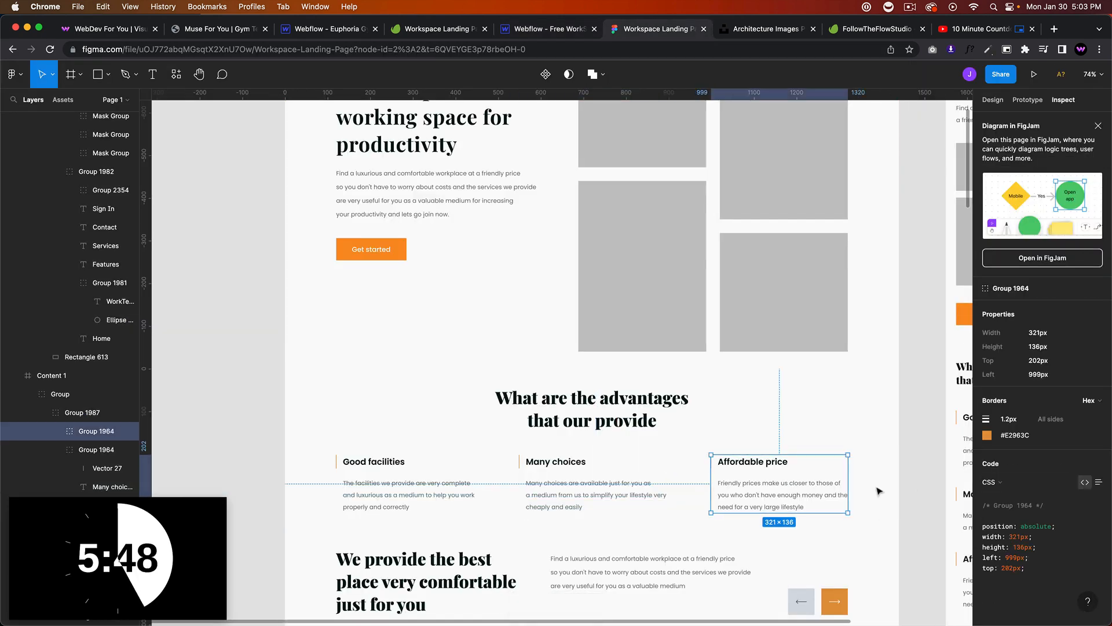
{"action": "double_click", "coordinate": [796, 499]}
{"action": "left_click", "coordinate": [1095, 400]}
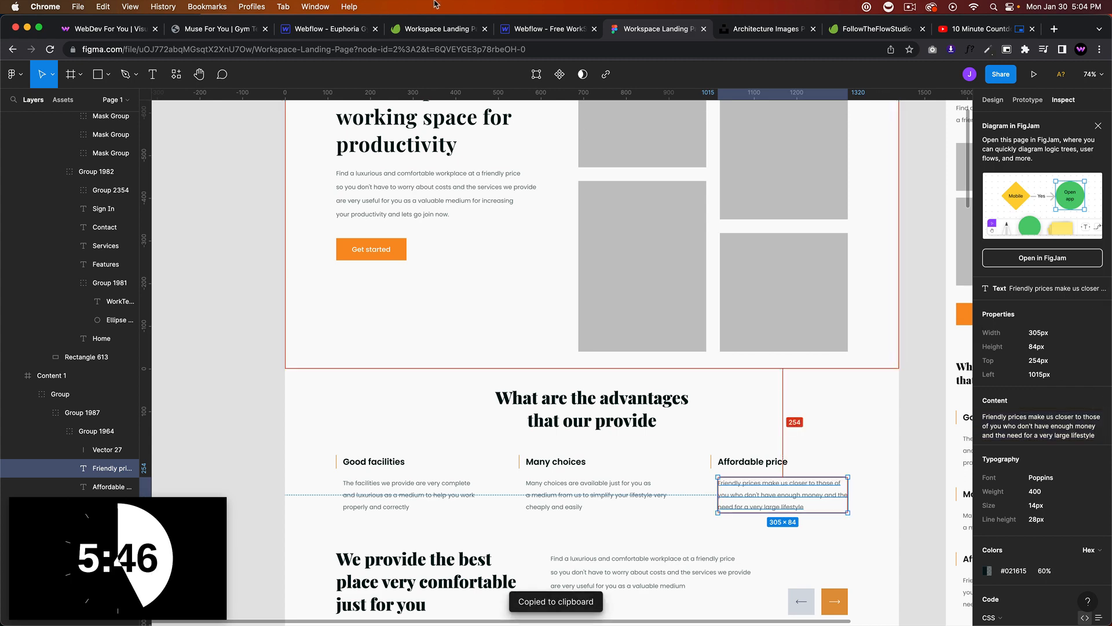
{"action": "left_click", "coordinate": [547, 28]}
{"action": "triple_click", "coordinate": [777, 462]}
{"action": "key", "text": "super+v"}
{"action": "left_click", "coordinate": [565, 492]}
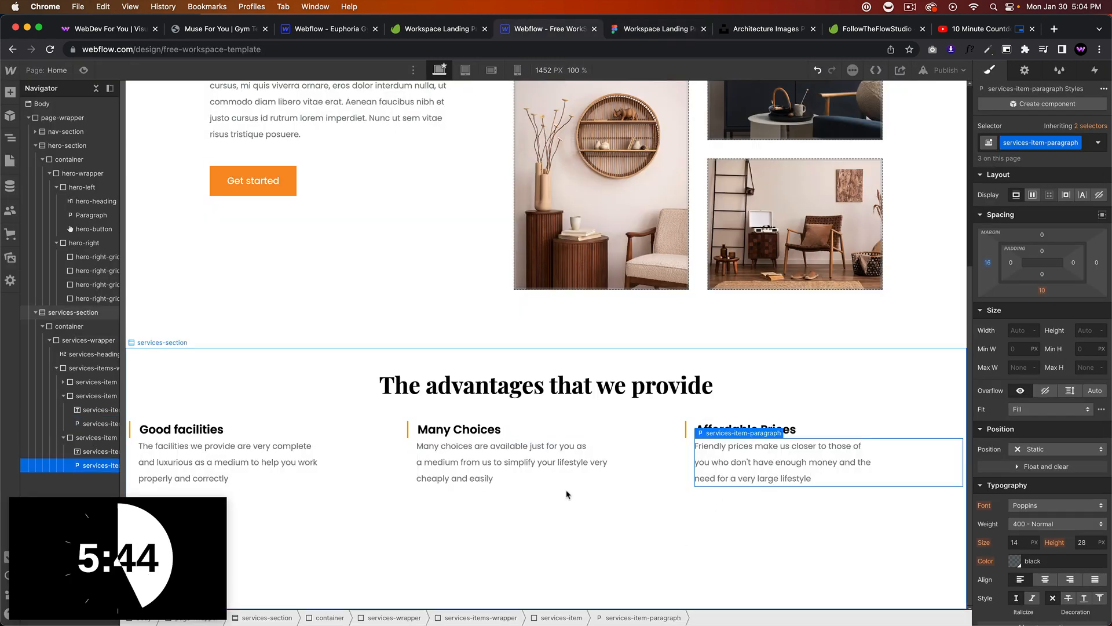
Inspect the "Many choices" title in Figma, and set the bottom margin of services-item-title to 20 px in Webflow.
{"action": "left_click", "coordinate": [654, 28]}
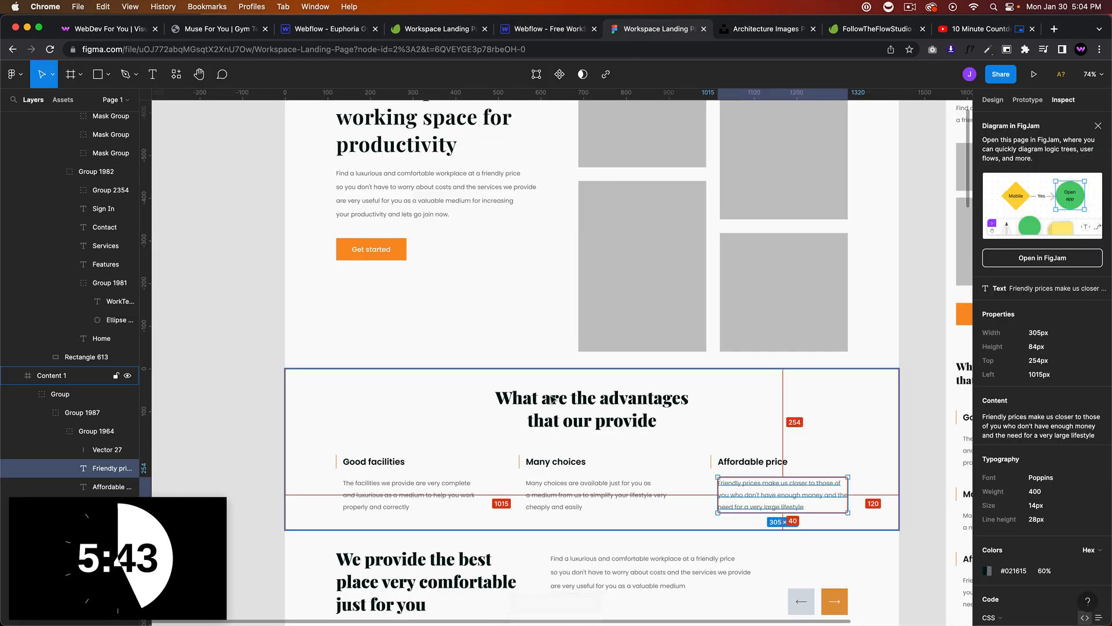
{"action": "left_click", "coordinate": [562, 467]}
{"action": "double_click", "coordinate": [562, 467]}
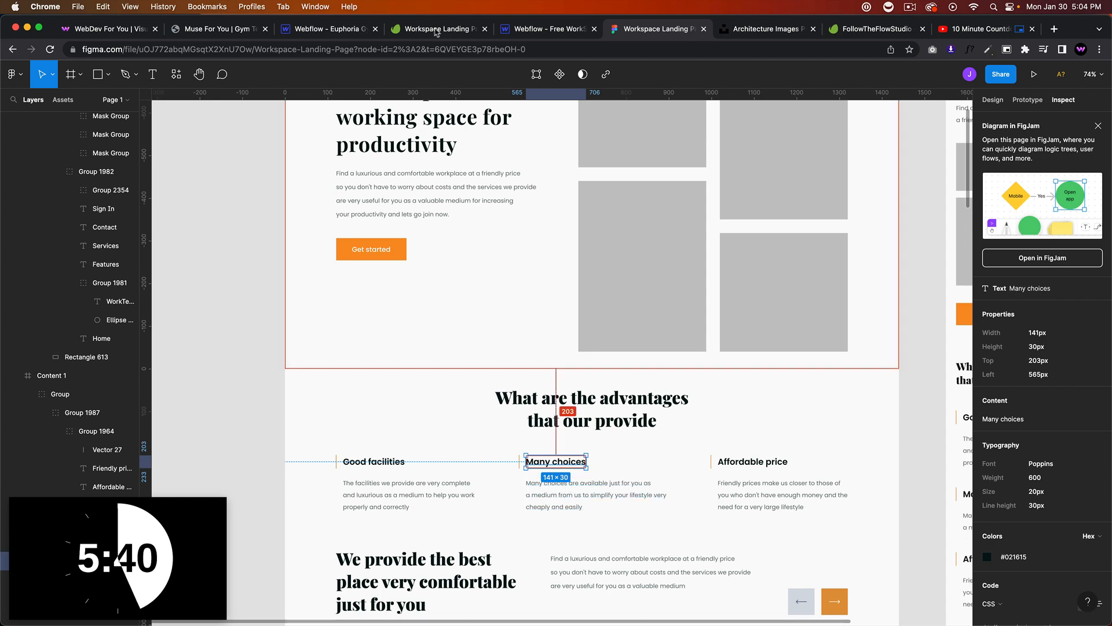
{"action": "left_click", "coordinate": [547, 28]}
{"action": "left_click", "coordinate": [270, 432]}
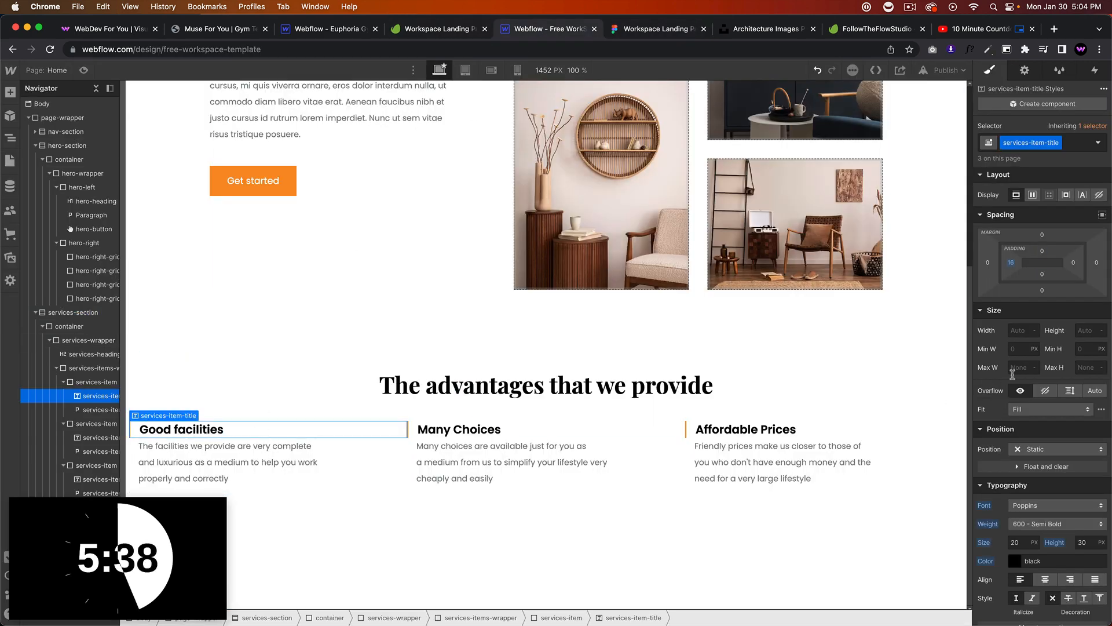
{"action": "left_click", "coordinate": [1042, 290]}
{"action": "type", "text": "20"}
{"action": "key", "text": "Return"}
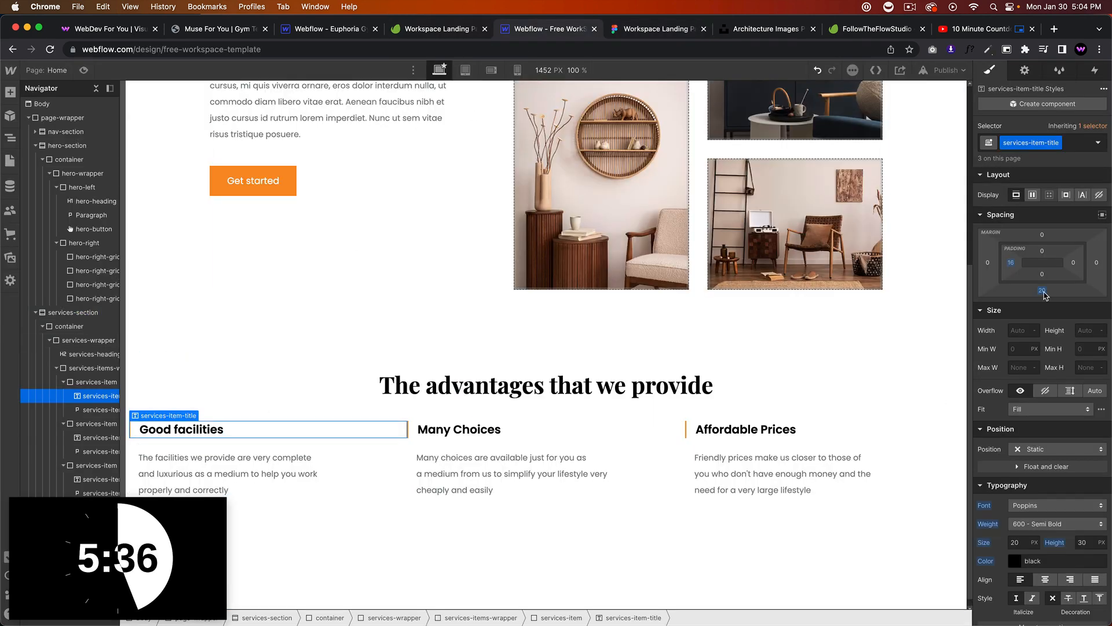
Inspect the advantages heading in Figma, and set the bottom margin of services-heading to 60 px in Webflow.
{"action": "left_click", "coordinate": [463, 407]}
{"action": "scroll", "coordinate": [467, 399], "scroll_direction": "down", "scroll_amount": 1}
{"action": "left_click", "coordinate": [638, 27]}
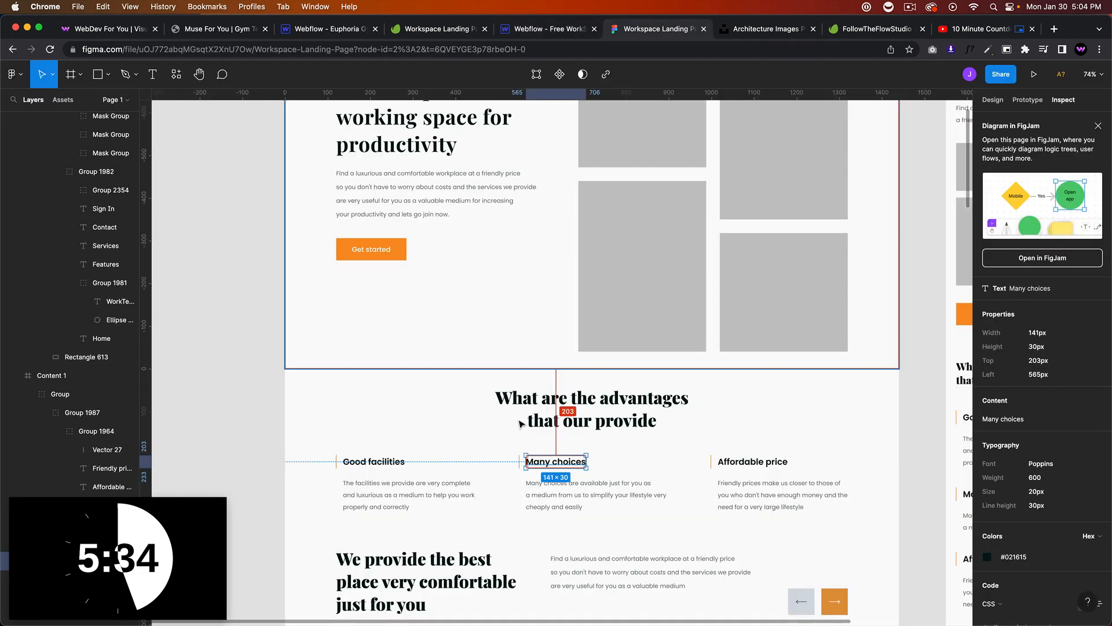
{"action": "left_click", "coordinate": [590, 408]}
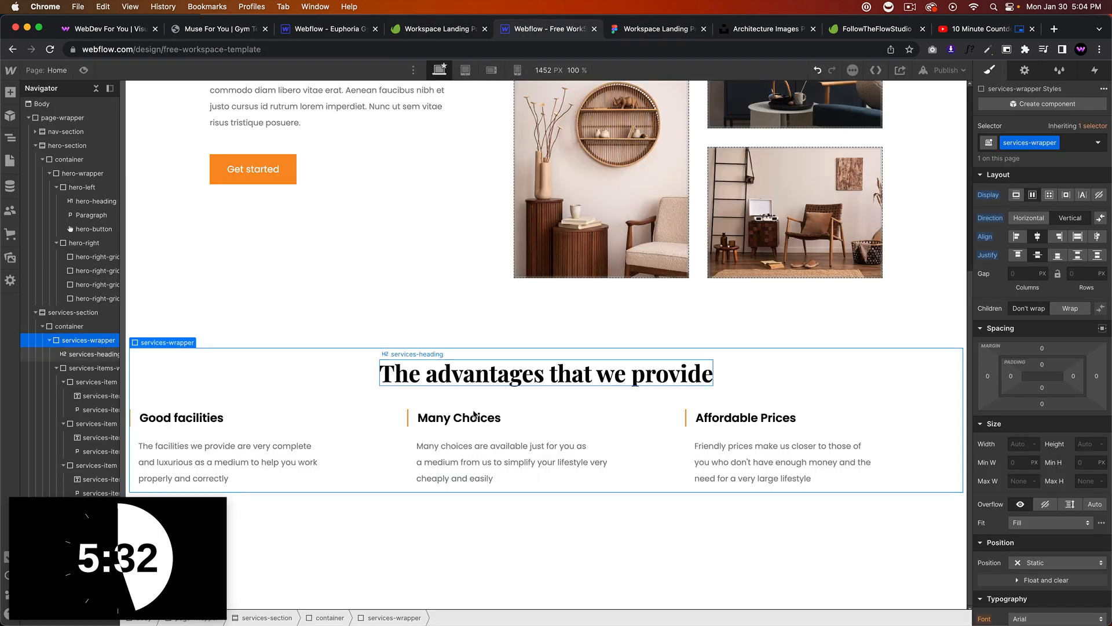
{"action": "left_click", "coordinate": [524, 29]}
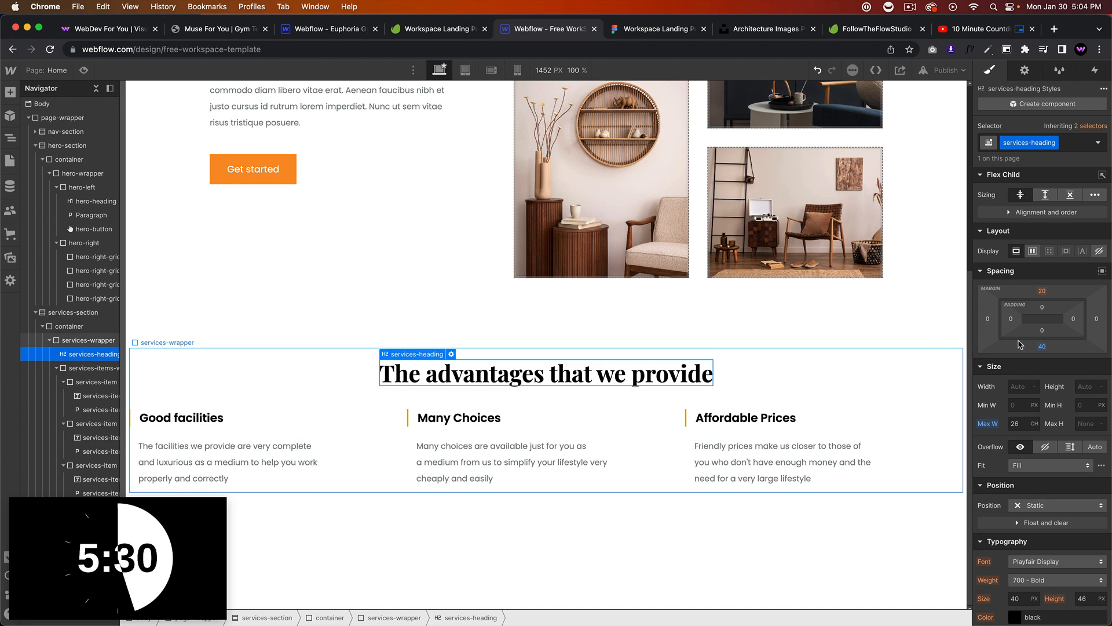
{"action": "left_click", "coordinate": [1042, 348]}
{"action": "type", "text": "60"}
{"action": "key", "text": "Return"}
{"action": "left_click", "coordinate": [516, 473]}
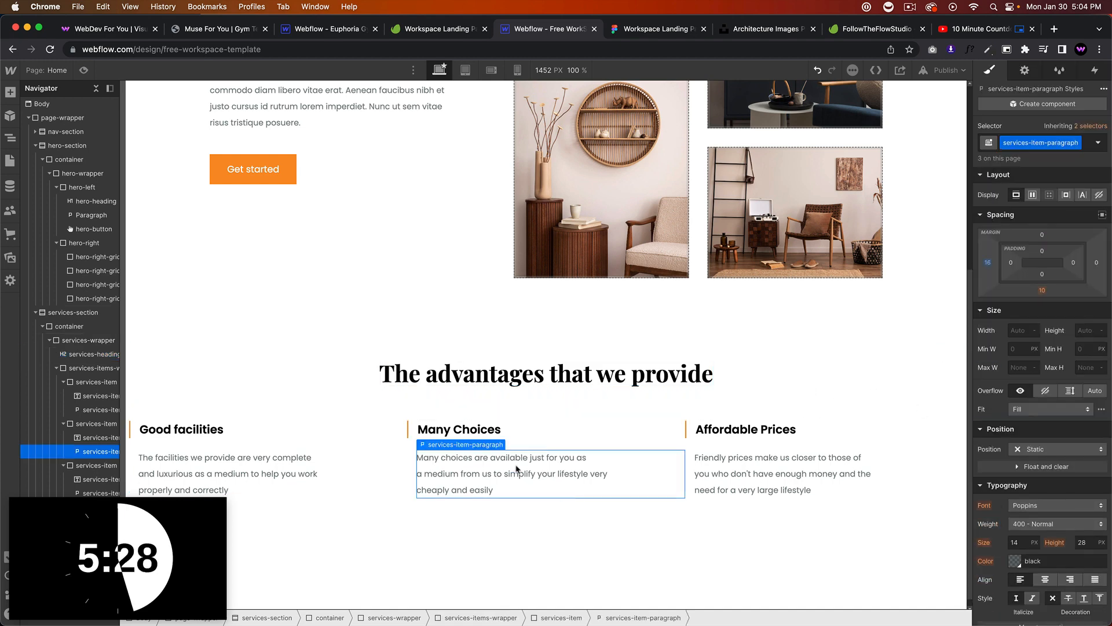
Preview the page in Webflow and compare the advantages heading with the Figma design.
{"action": "left_click", "coordinate": [84, 70]}
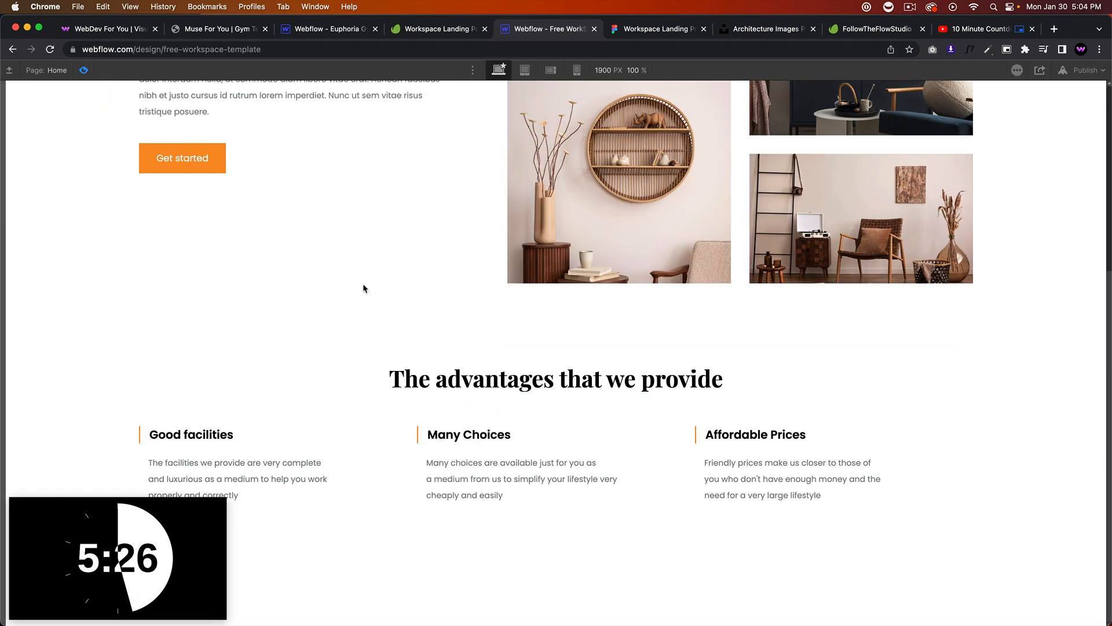
{"action": "left_click", "coordinate": [657, 29]}
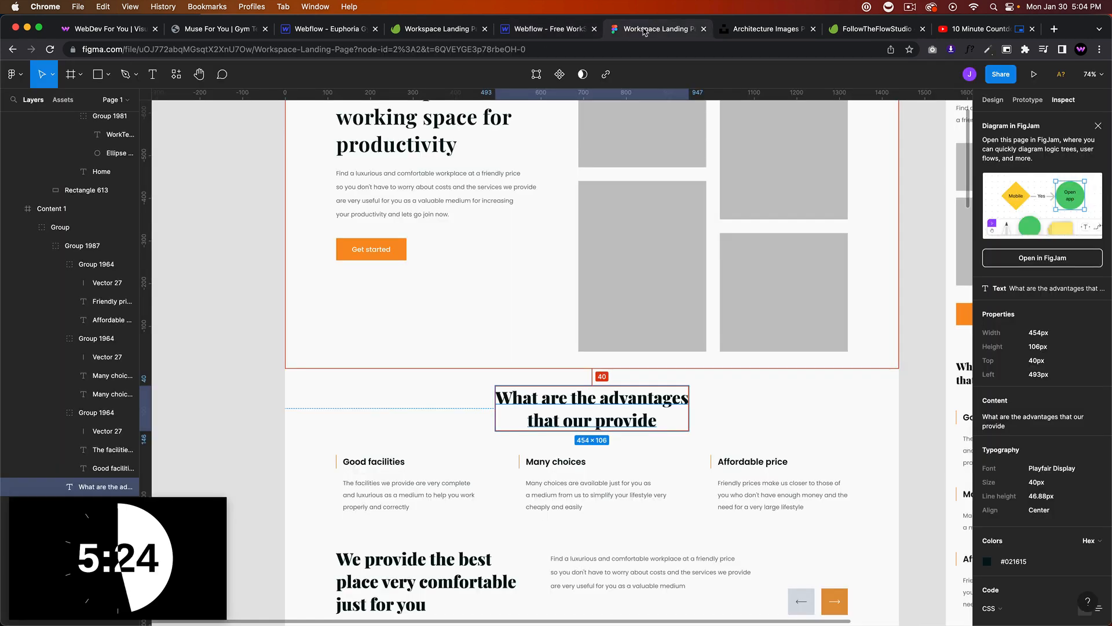
{"action": "left_click", "coordinate": [526, 34]}
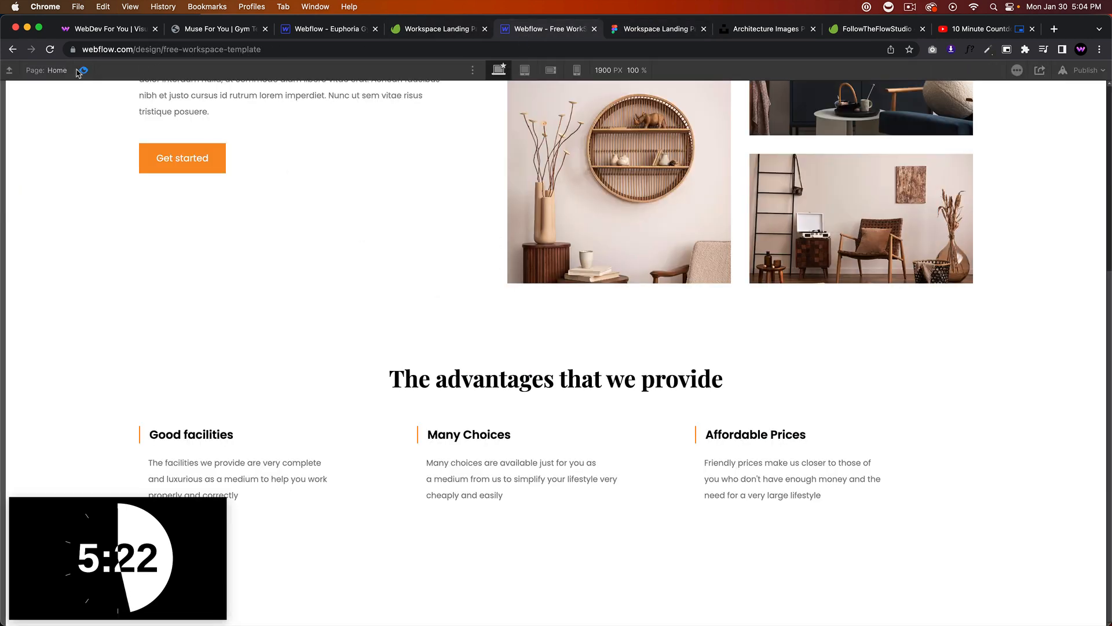
Leave the preview and reduce the max width of services-heading to 16 CH so it wraps onto two lines.
{"action": "left_click", "coordinate": [83, 70]}
{"action": "left_click", "coordinate": [631, 373]}
{"action": "left_click", "coordinate": [1020, 423]}
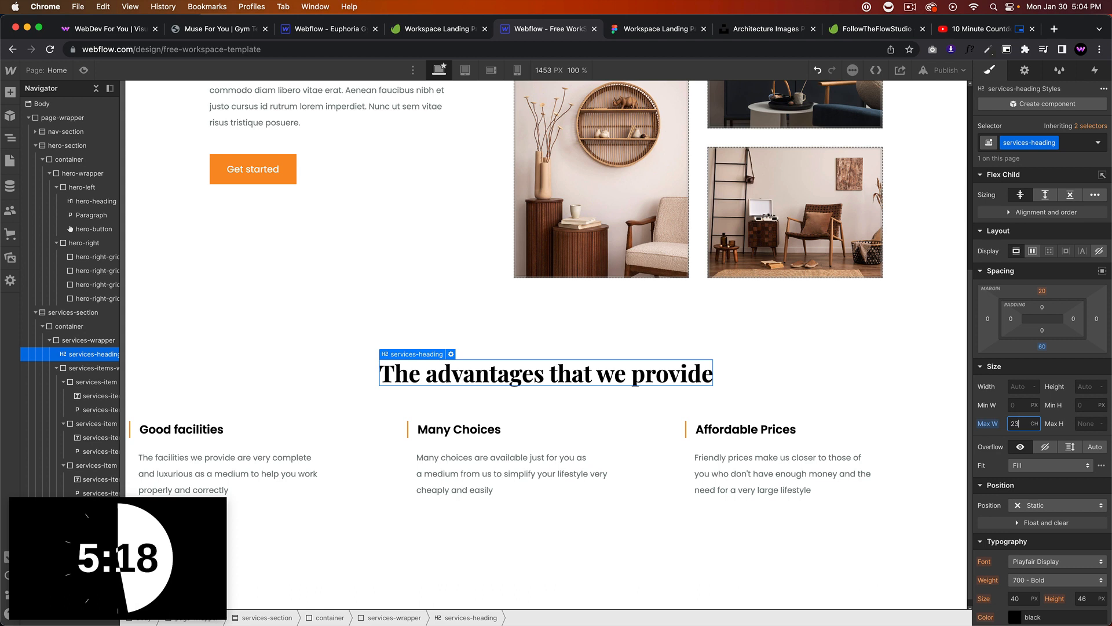
{"action": "key", "text": "Down"}
{"action": "key", "text": "Down"}
{"action": "key", "text": "Down"}
{"action": "key", "text": "Down"}
{"action": "key", "text": "Down"}
{"action": "key", "text": "Down"}
{"action": "key", "text": "Down"}
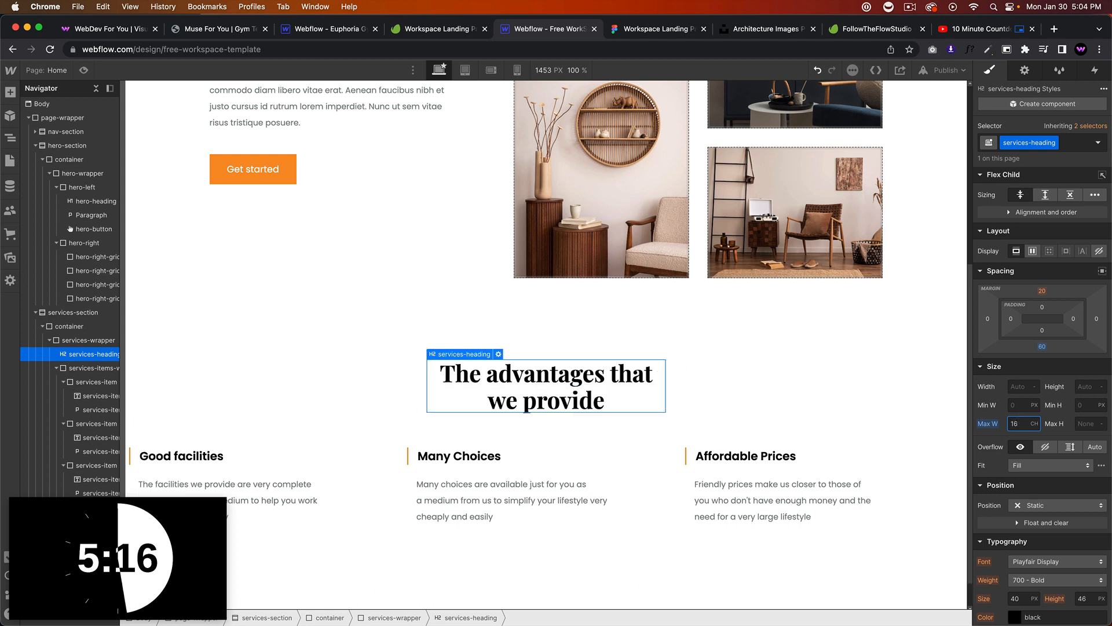
{"action": "left_click", "coordinate": [892, 377]}
Preview the page again and compare the whole services section with the Figma design.
{"action": "left_click", "coordinate": [83, 70]}
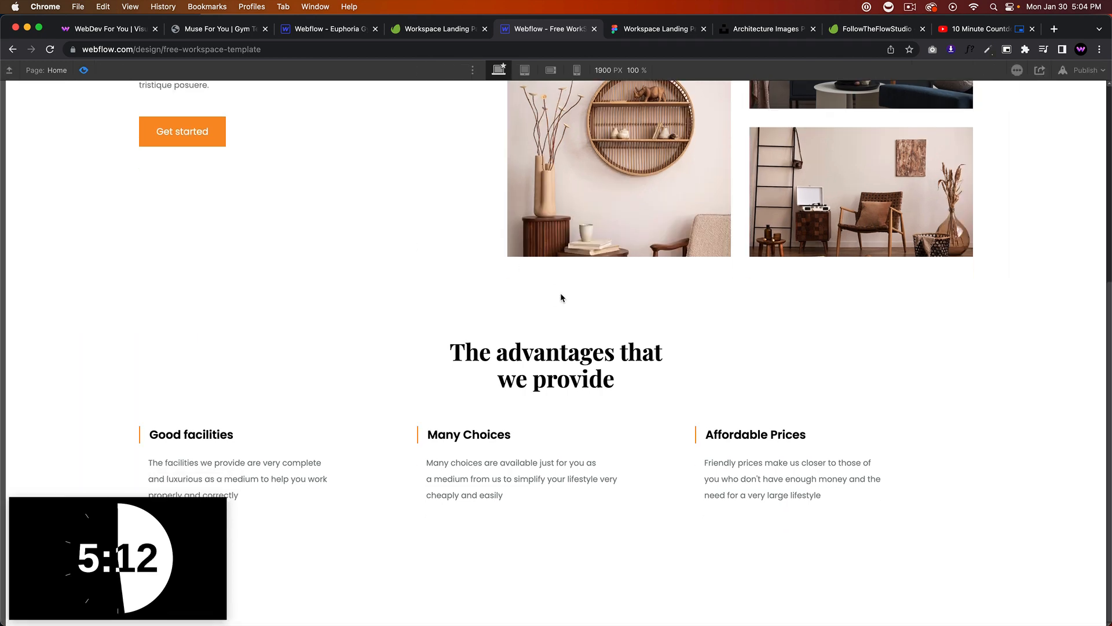
{"action": "left_click", "coordinate": [642, 29]}
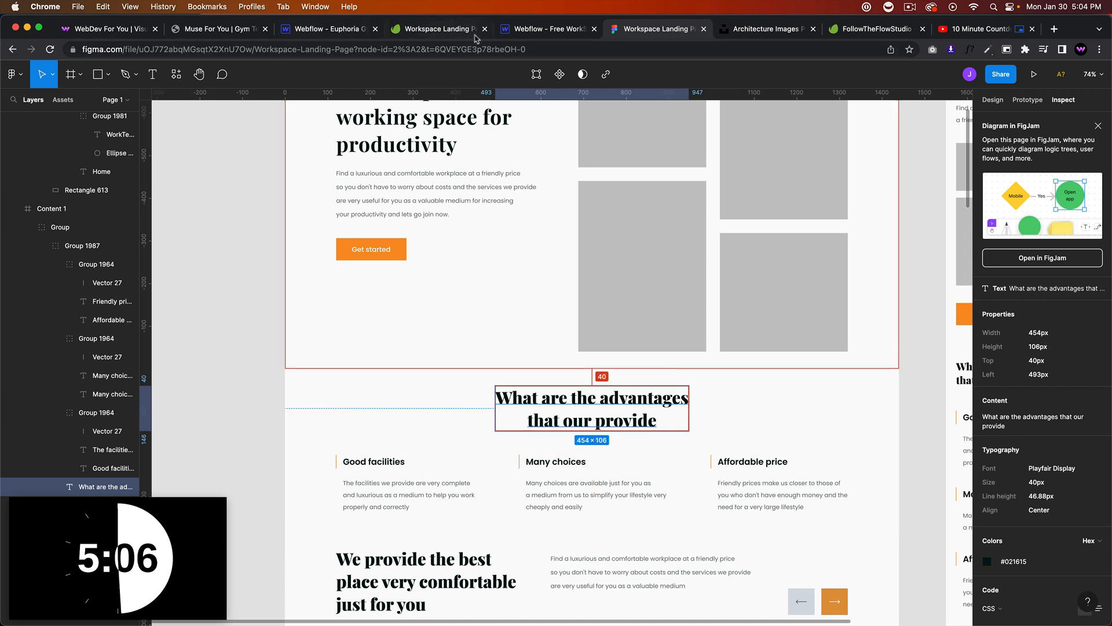
{"action": "left_click", "coordinate": [543, 26]}
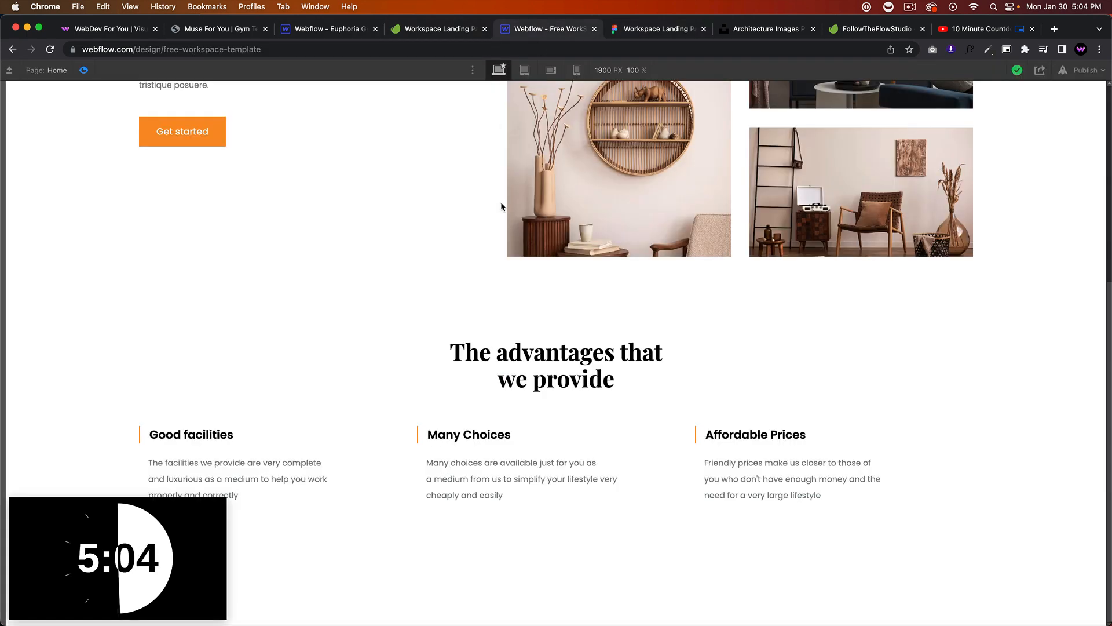
{"action": "left_click", "coordinate": [644, 32]}
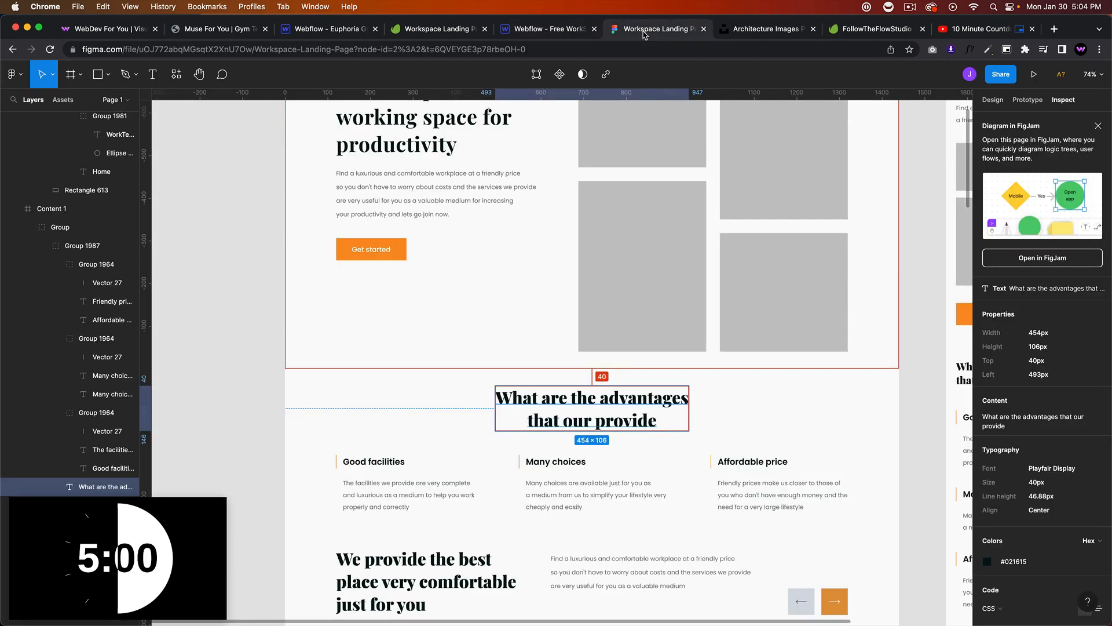
{"action": "left_click", "coordinate": [531, 27]}
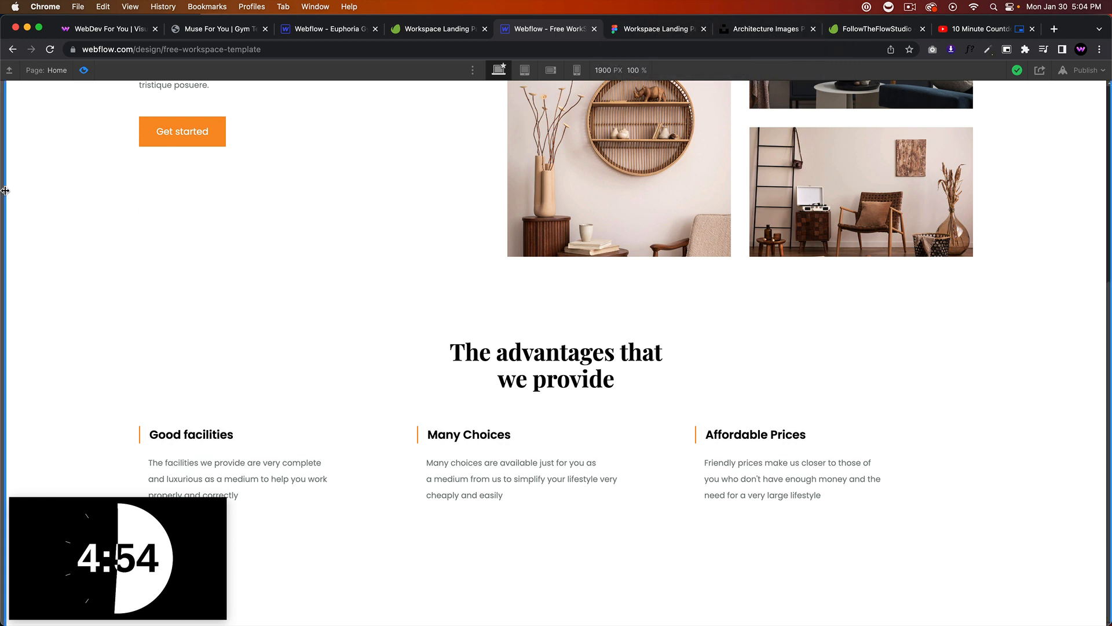
Check the services section in a preview narrowed to 1174 px, and set the left and right padding of services-section to 10vw.
{"action": "left_click_drag", "start_coordinate": [7, 196], "coordinate": [219, 181]}
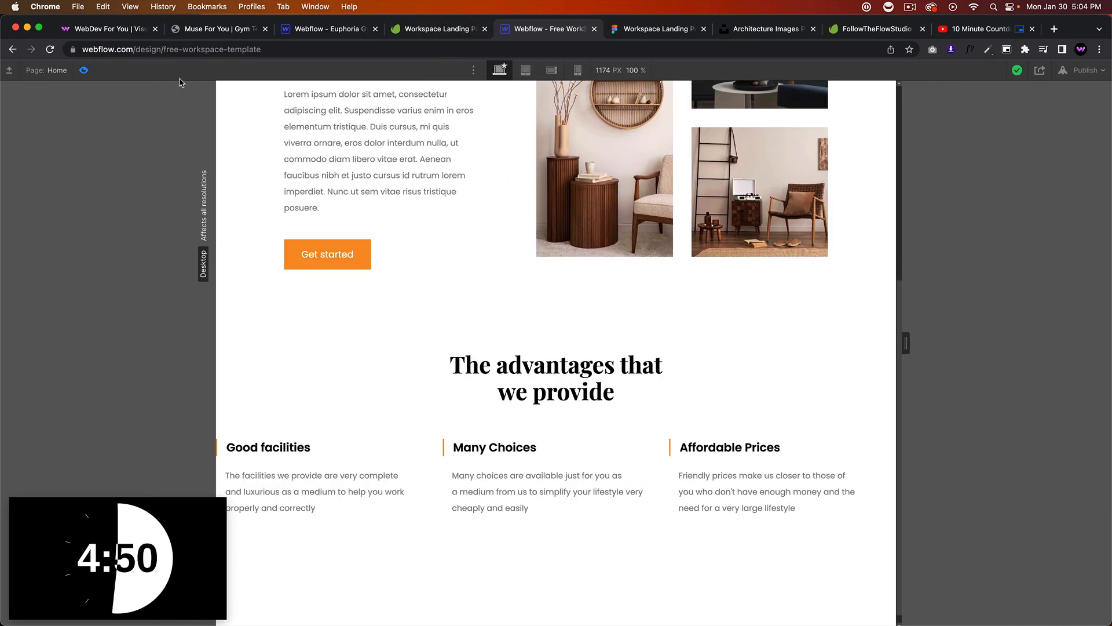
{"action": "left_click", "coordinate": [85, 70]}
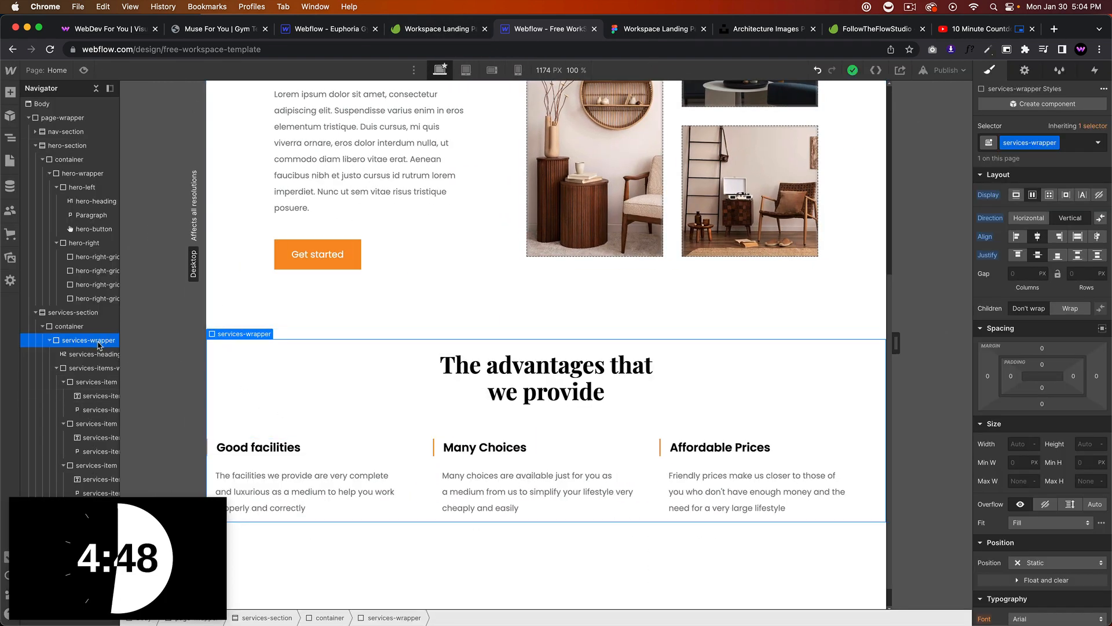
{"action": "left_click", "coordinate": [72, 312]}
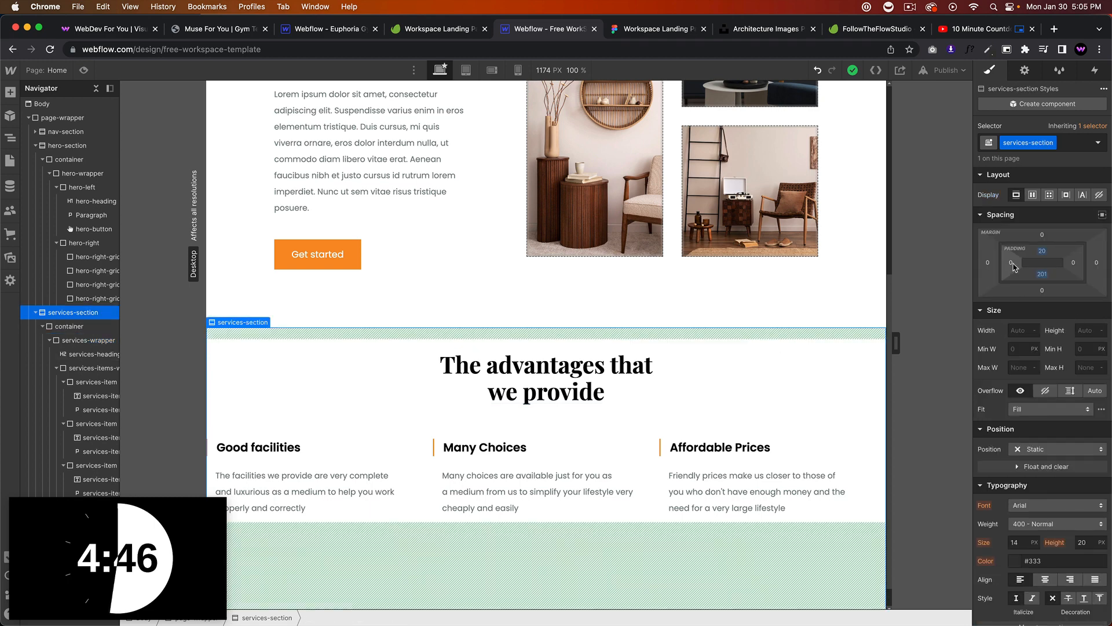
{"action": "left_click", "coordinate": [1011, 263]}
{"action": "type", "text": "10vw"}
{"action": "key", "text": "Return"}
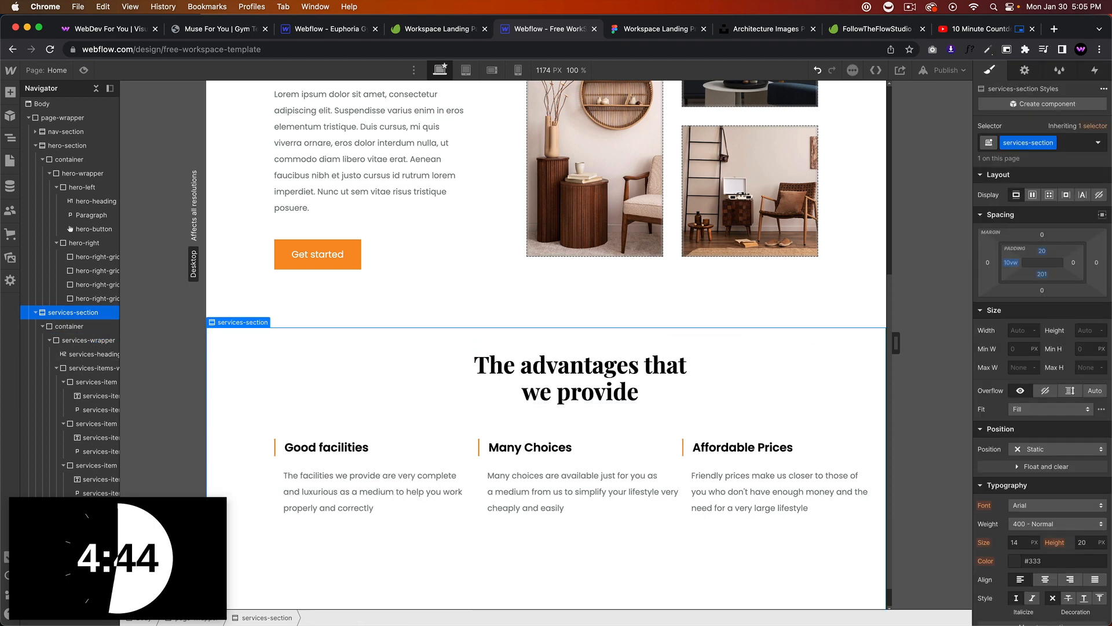
{"action": "left_click", "coordinate": [1075, 264]}
{"action": "type", "text": "10vw"}
{"action": "key", "text": "Return"}
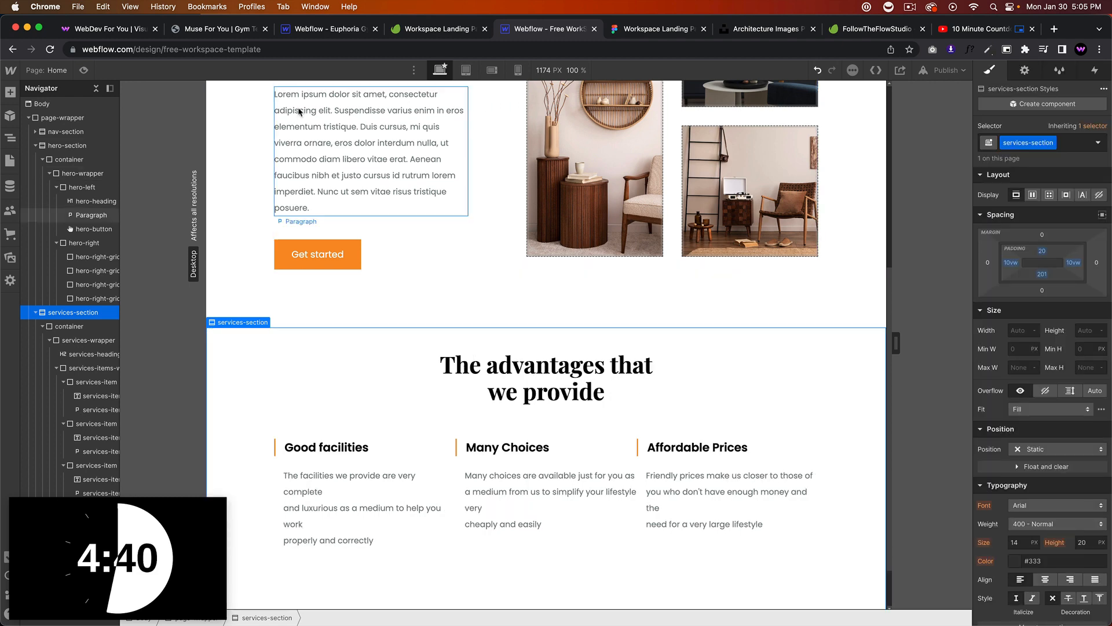
Preview the page at narrow and full width, and compare the services section's layout with the Figma design.
{"action": "left_click", "coordinate": [83, 70]}
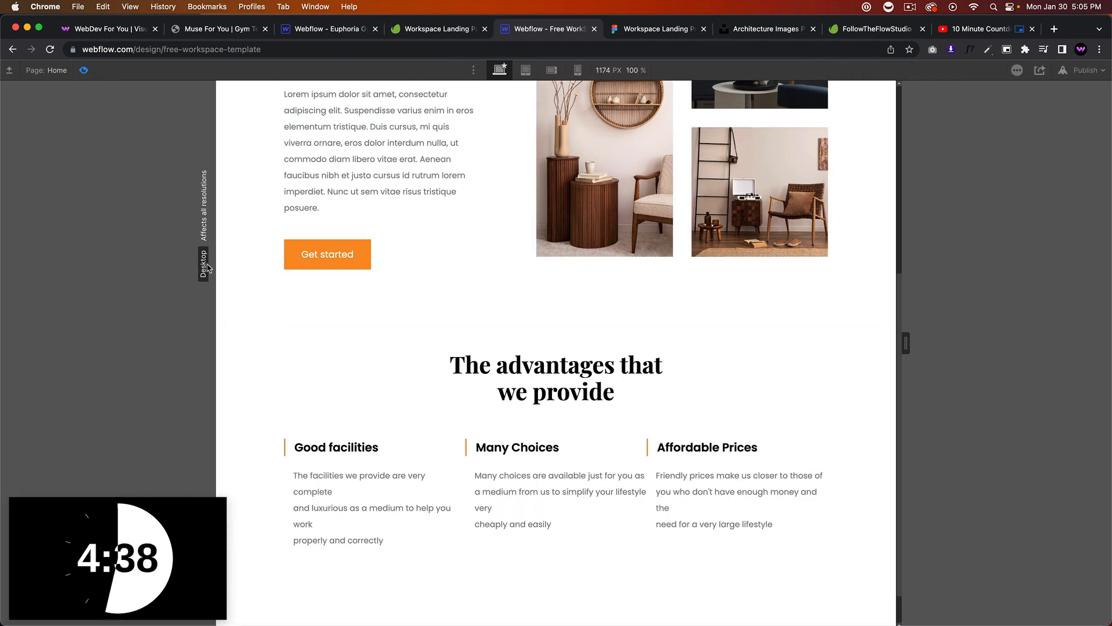
{"action": "left_click_drag", "start_coordinate": [214, 263], "coordinate": [2, 254]}
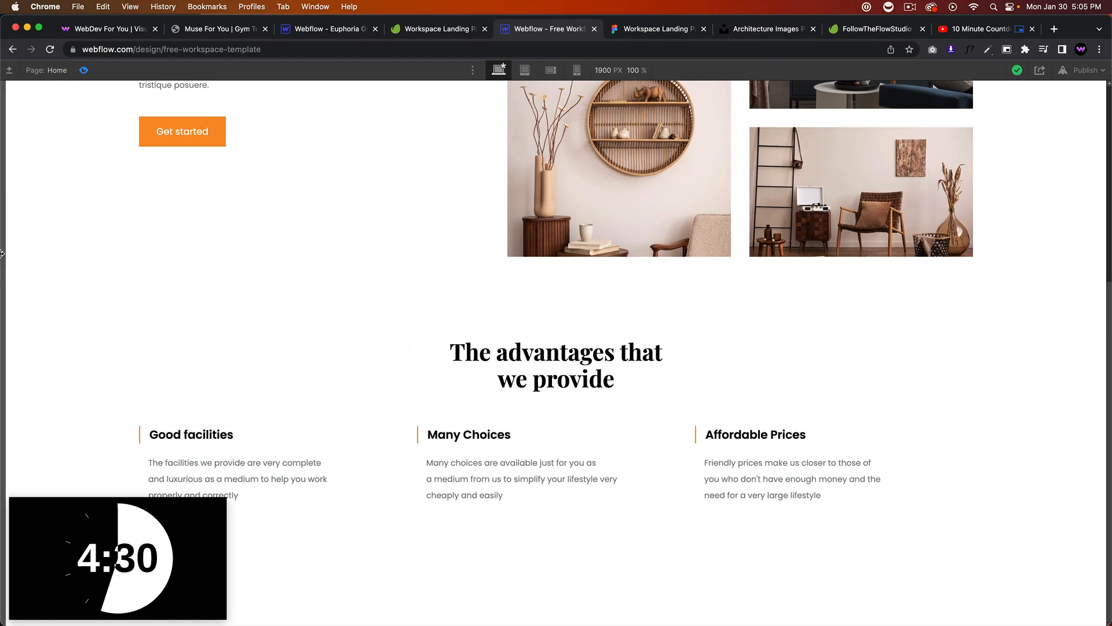
{"action": "left_click", "coordinate": [669, 31]}
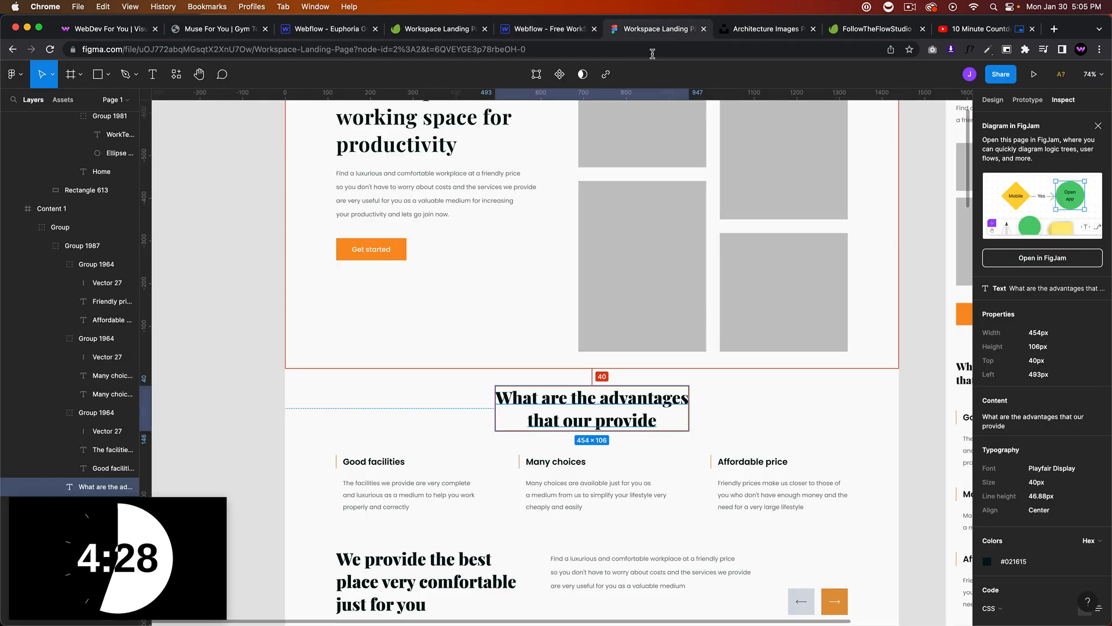
{"action": "left_click", "coordinate": [769, 463]}
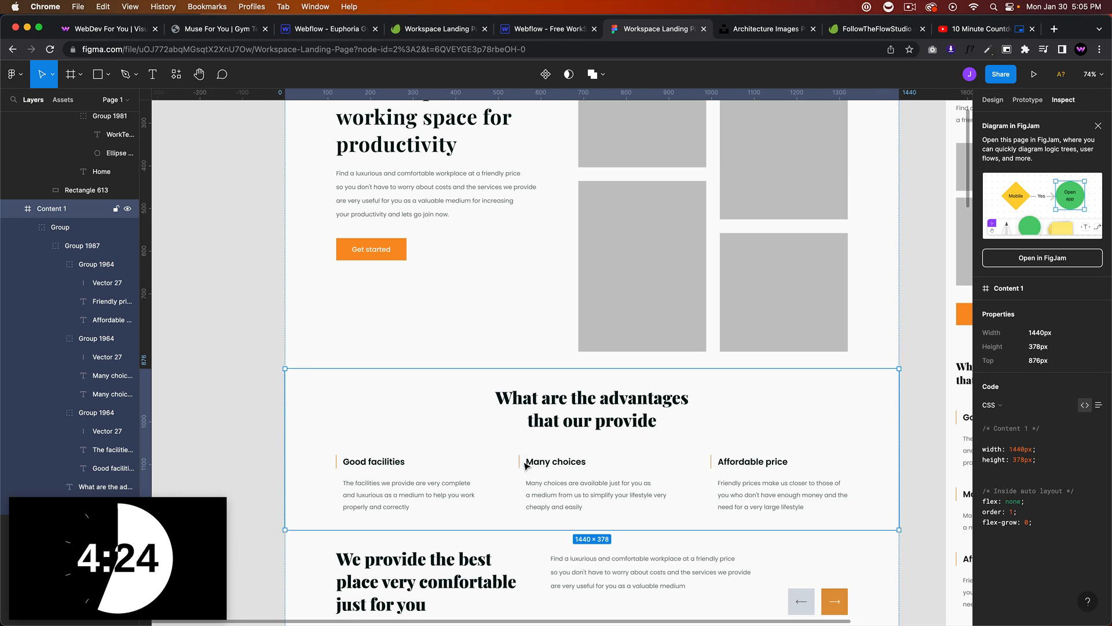
{"action": "left_click", "coordinate": [527, 30]}
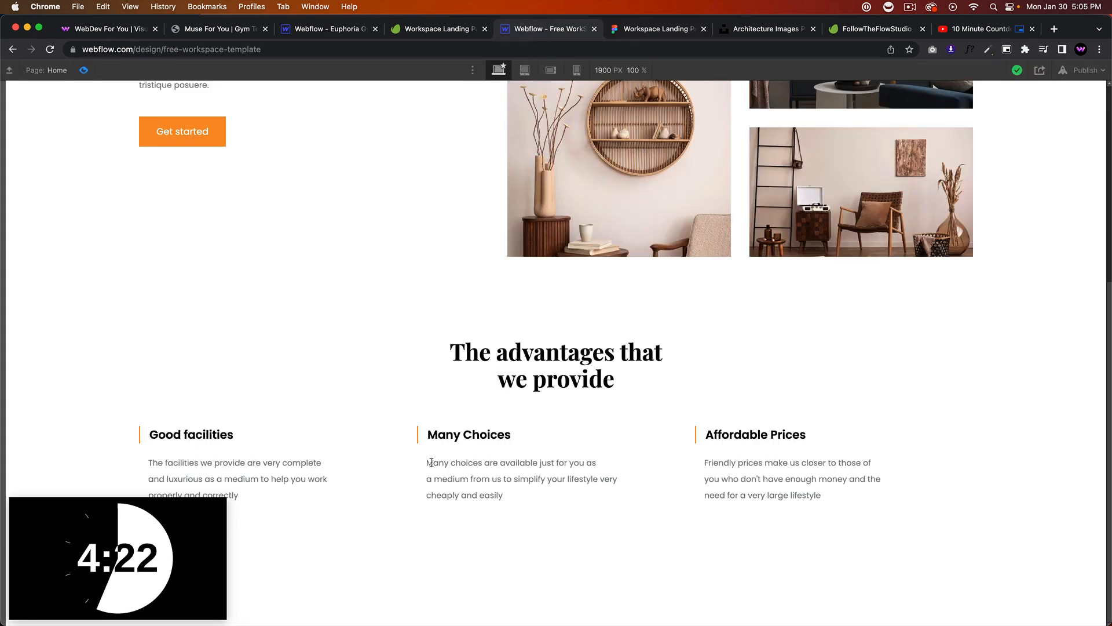
{"action": "left_click", "coordinate": [84, 71]}
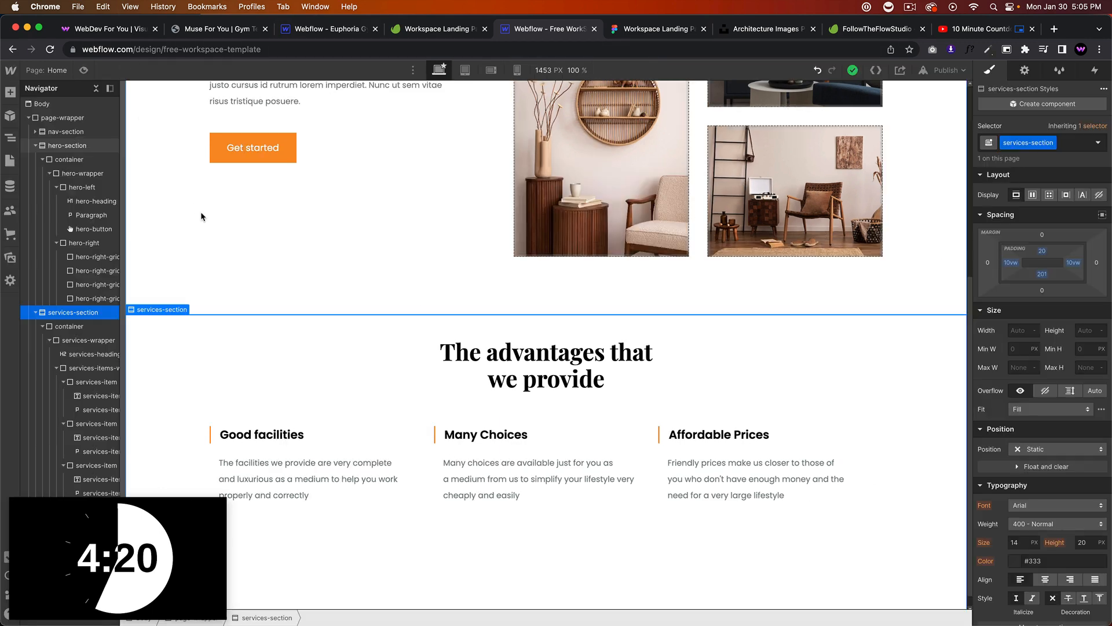
Try adjusting the right margin of services-item, and undo the changes.
{"action": "left_click", "coordinate": [428, 455]}
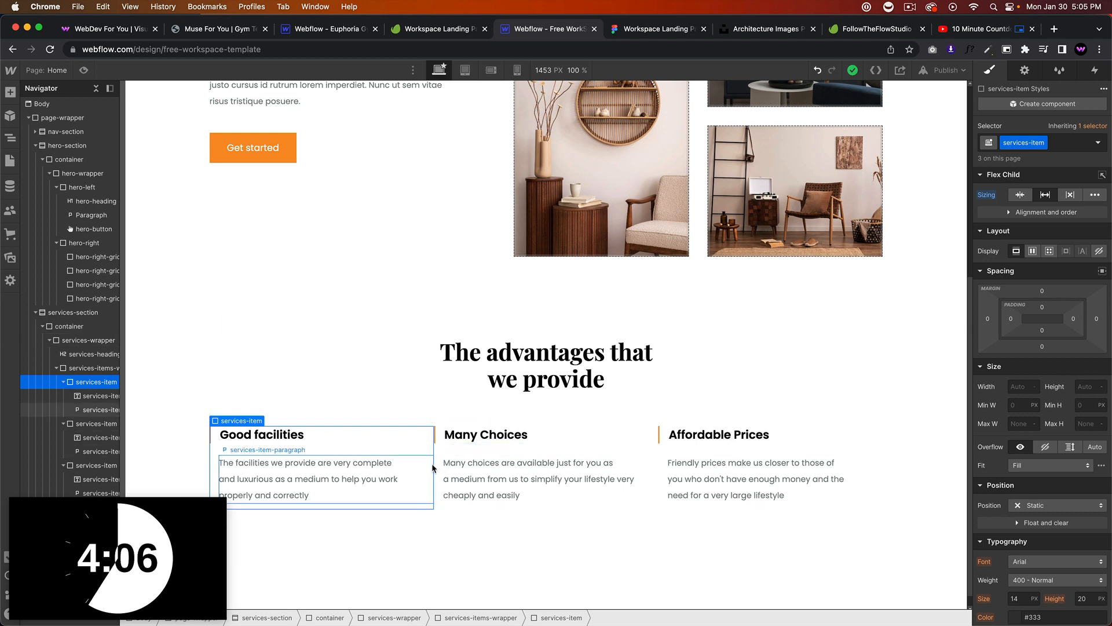
{"action": "left_click_drag", "start_coordinate": [1096, 319], "coordinate": [1020, 321]}
{"action": "key", "text": "super+z"}
{"action": "key", "text": "super+z"}
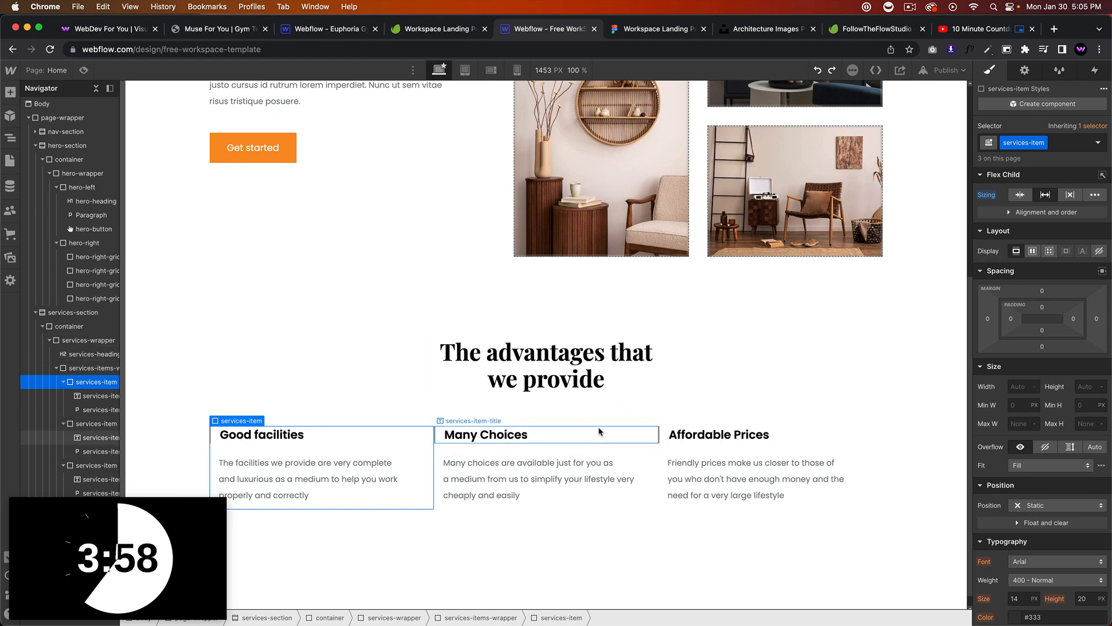
Compare the three service columns in the Webflow canvas and preview with the Figma design.
{"action": "left_click", "coordinate": [630, 32]}
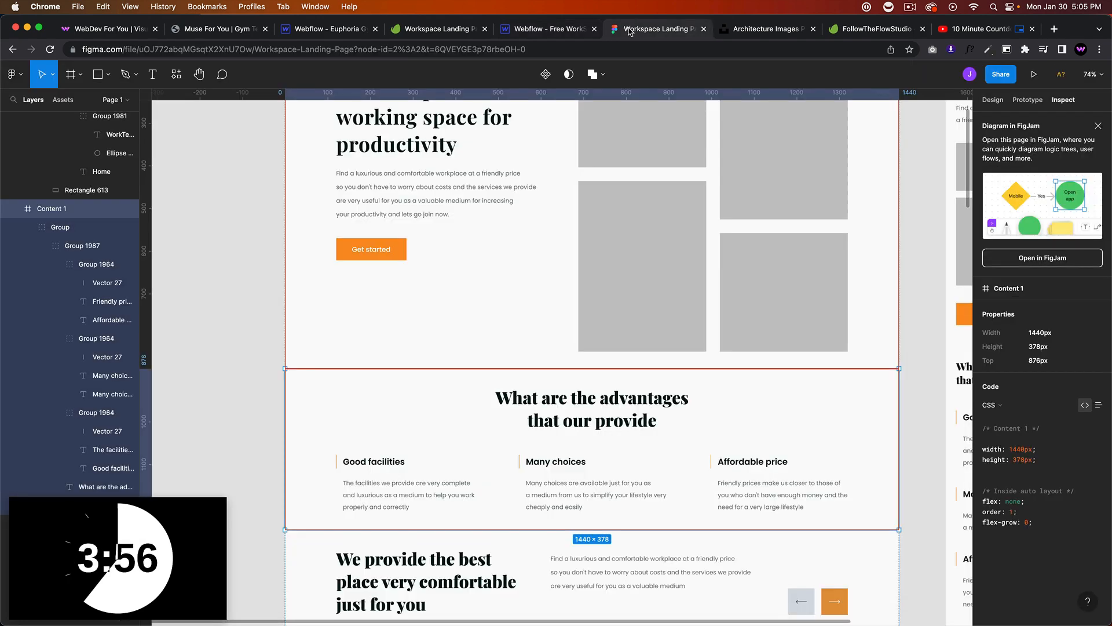
{"action": "left_click", "coordinate": [553, 30]}
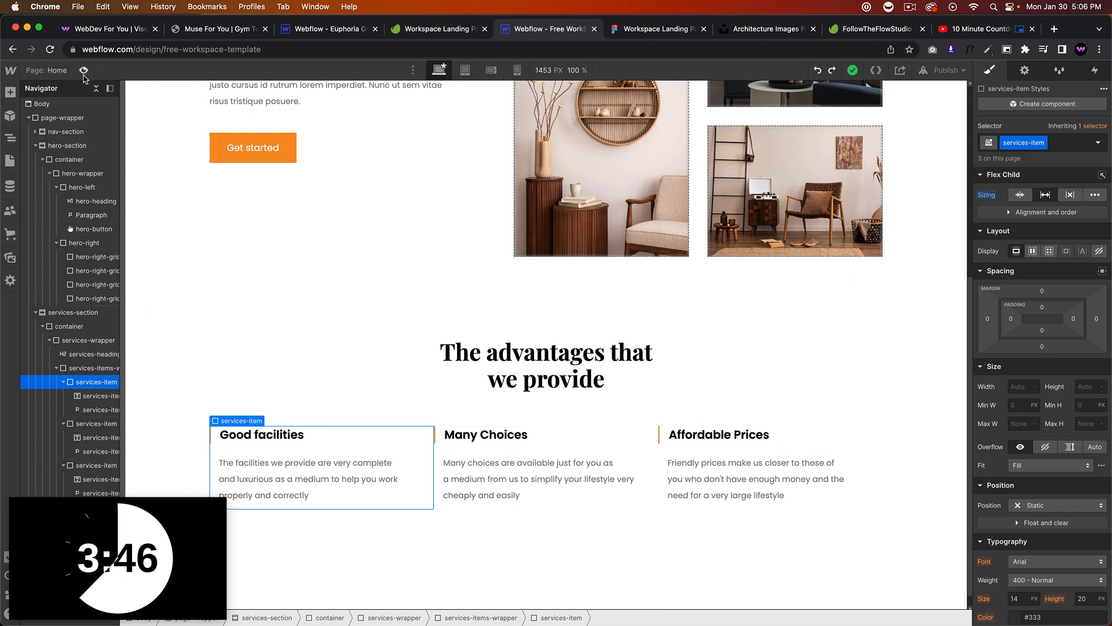
{"action": "left_click", "coordinate": [84, 70]}
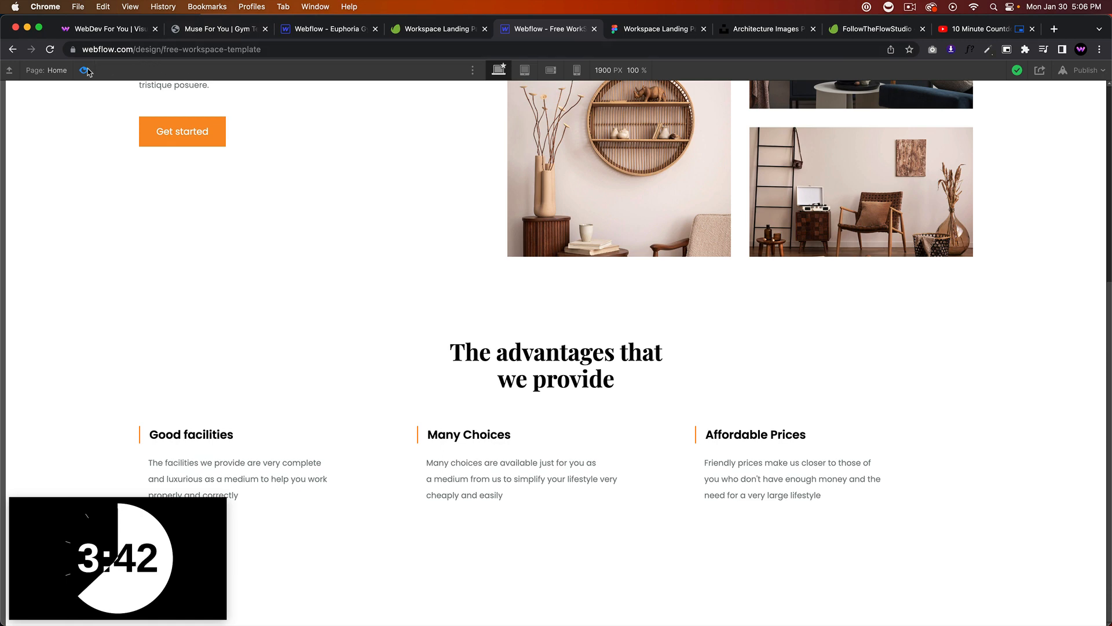
{"action": "left_click", "coordinate": [629, 30]}
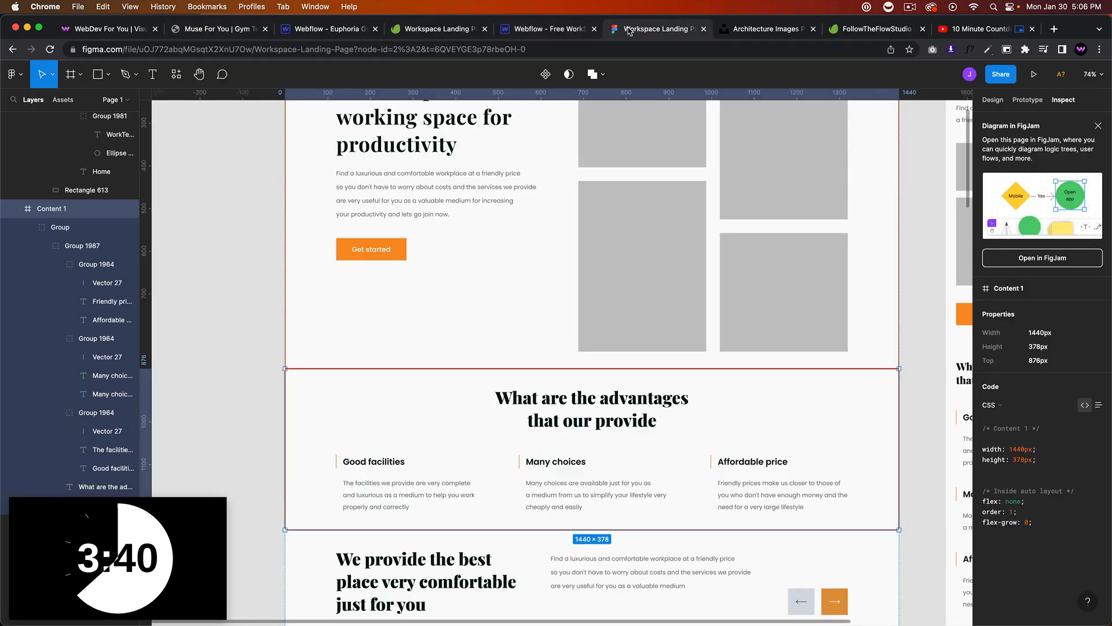
{"action": "left_click", "coordinate": [550, 32]}
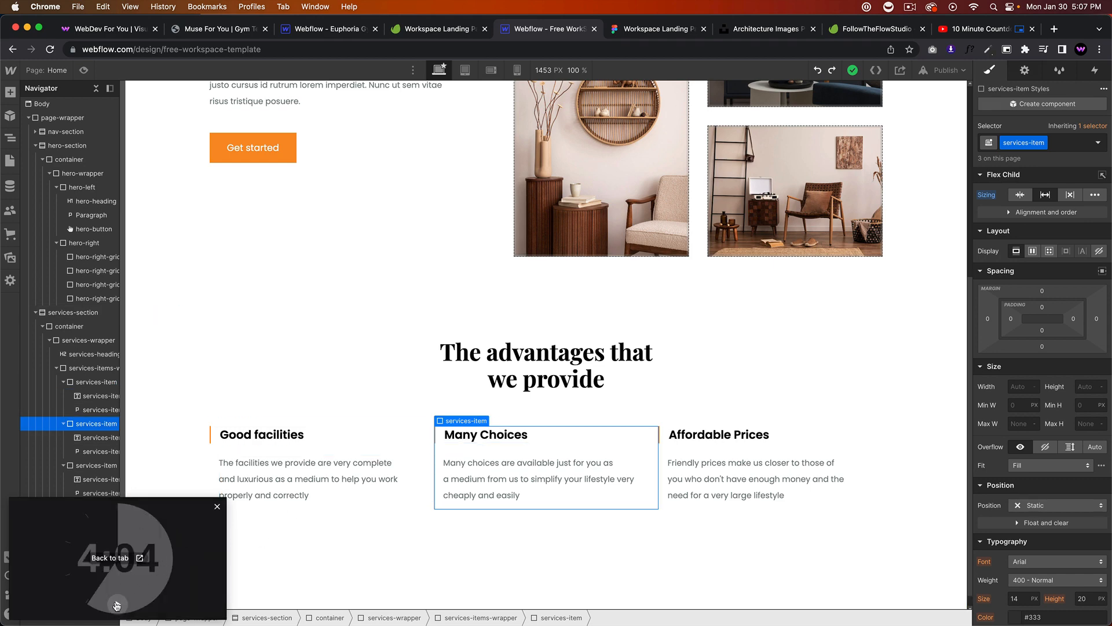
Restart the countdown timer, examine the slider section below the advantages in Figma, and return to Webflow.
{"action": "left_click", "coordinate": [117, 606]}
{"action": "left_click", "coordinate": [643, 32]}
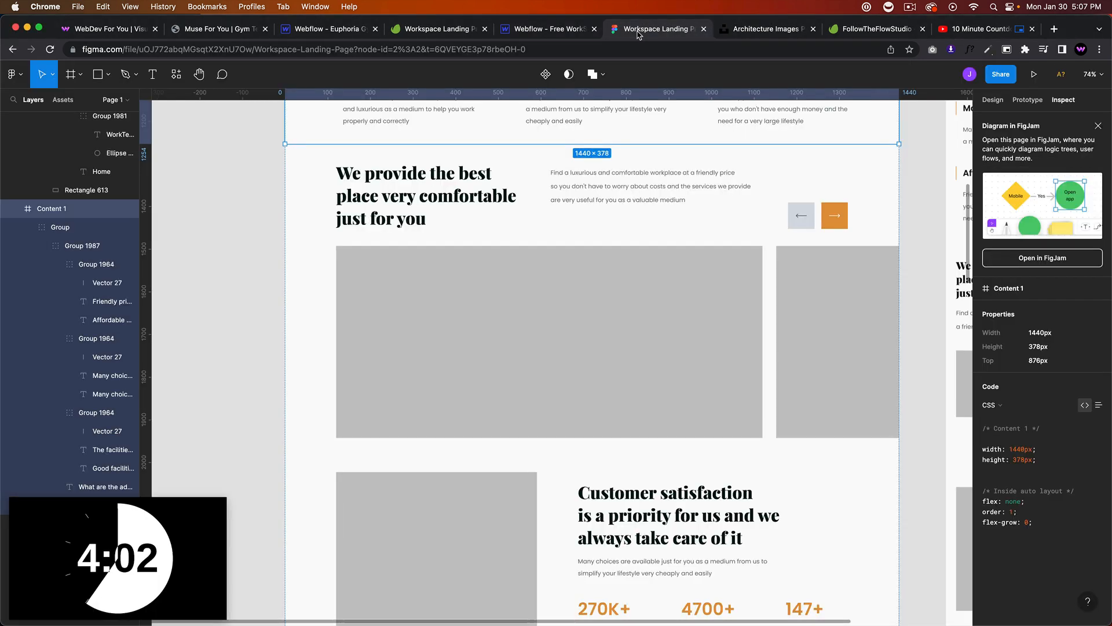
{"action": "scroll", "coordinate": [623, 238], "scroll_direction": "up", "scroll_amount": 1}
{"action": "scroll", "coordinate": [529, 393], "scroll_direction": "up", "scroll_amount": 4}
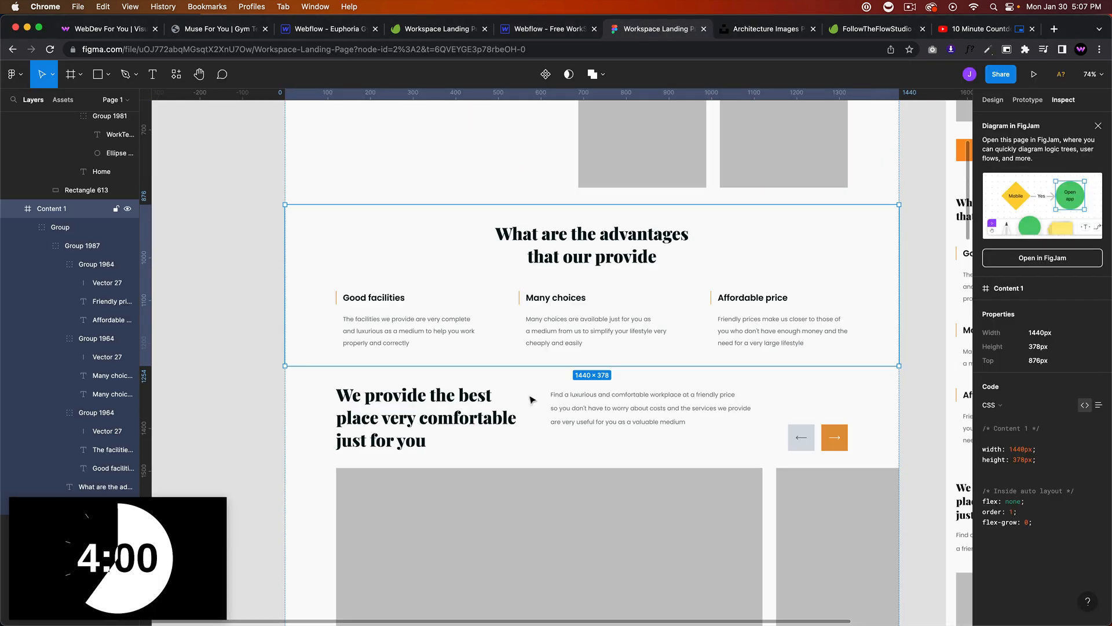
{"action": "scroll", "coordinate": [492, 460], "scroll_direction": "down", "scroll_amount": 2}
{"action": "left_click", "coordinate": [553, 31]}
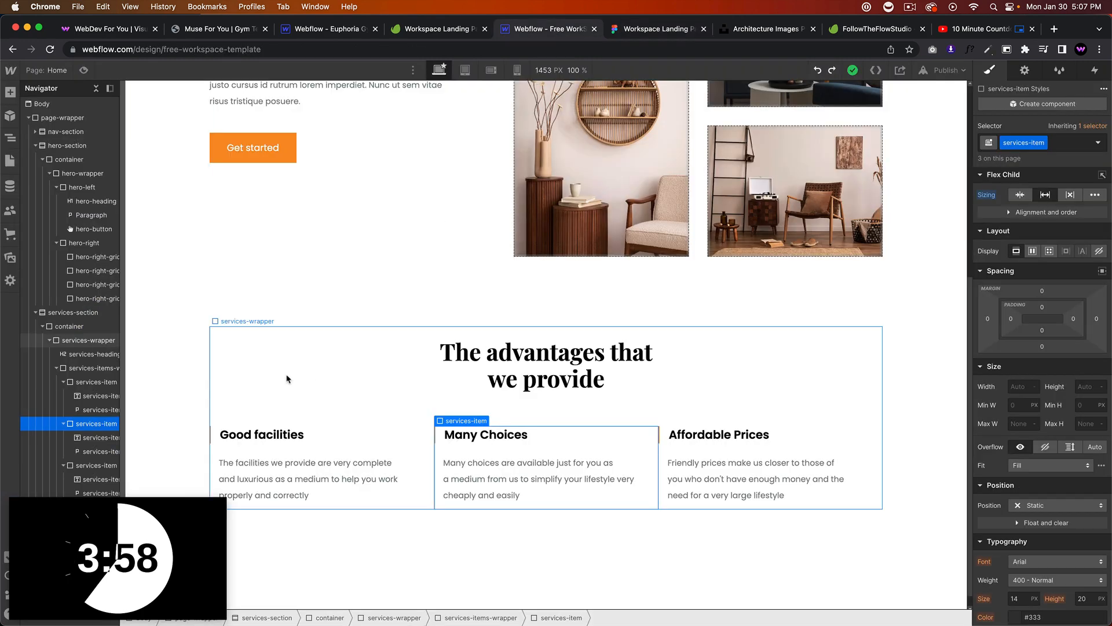
Collapse services-section and hero-section in the element tree, and add a new Section inside page-wrapper.
{"action": "left_click", "coordinate": [69, 316]}
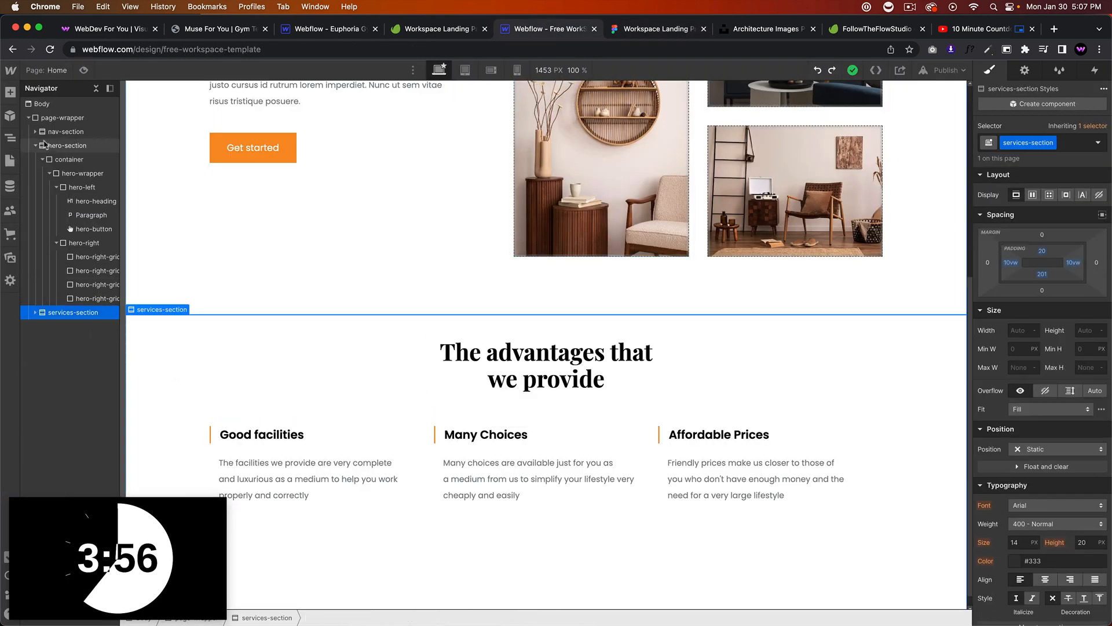
{"action": "left_click", "coordinate": [35, 146]}
{"action": "left_click", "coordinate": [61, 118]}
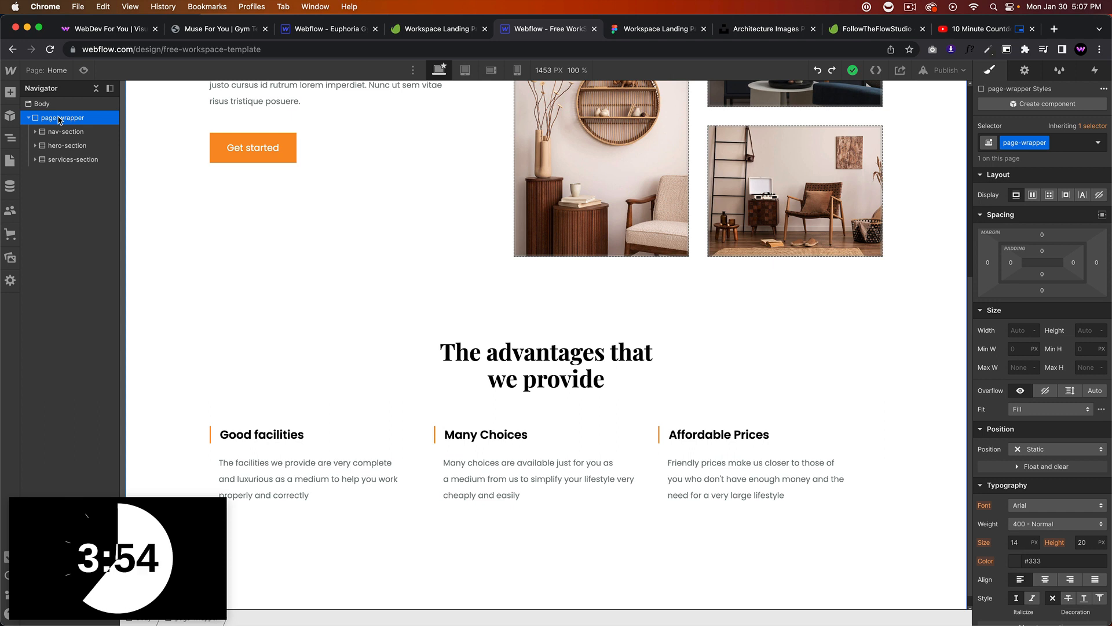
{"action": "key", "text": "super+e"}
{"action": "type", "text": "section"}
{"action": "key", "text": "Return"}
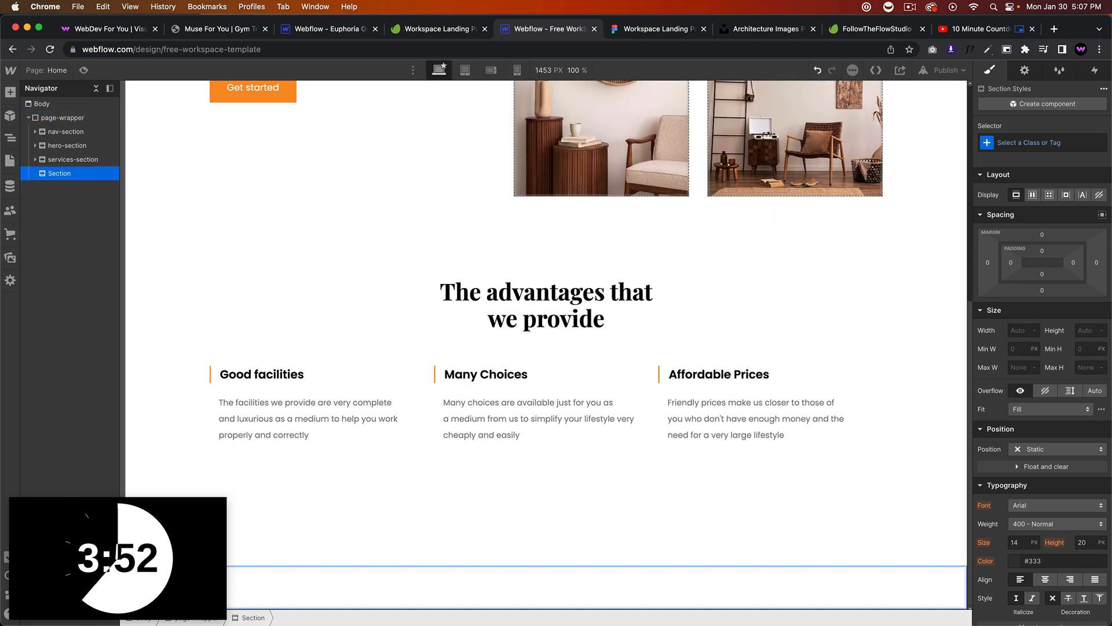
Give the new section the class slider-section.
{"action": "left_click", "coordinate": [1008, 143]}
{"action": "type", "text": "slider="}
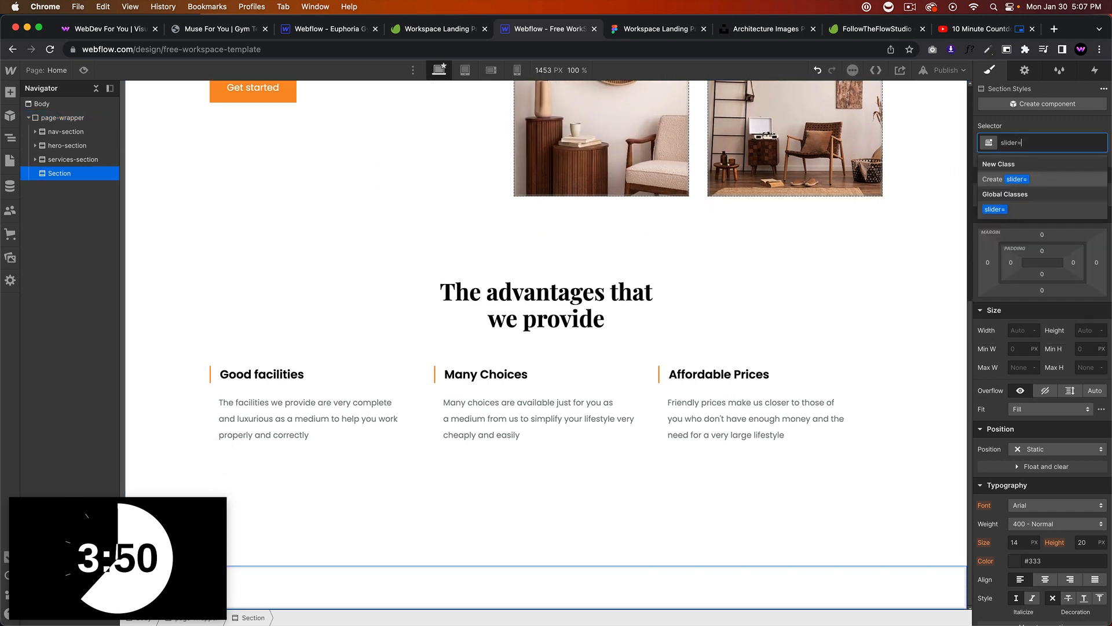
{"action": "key", "text": "BackSpace"}
{"action": "type", "text": "-"}
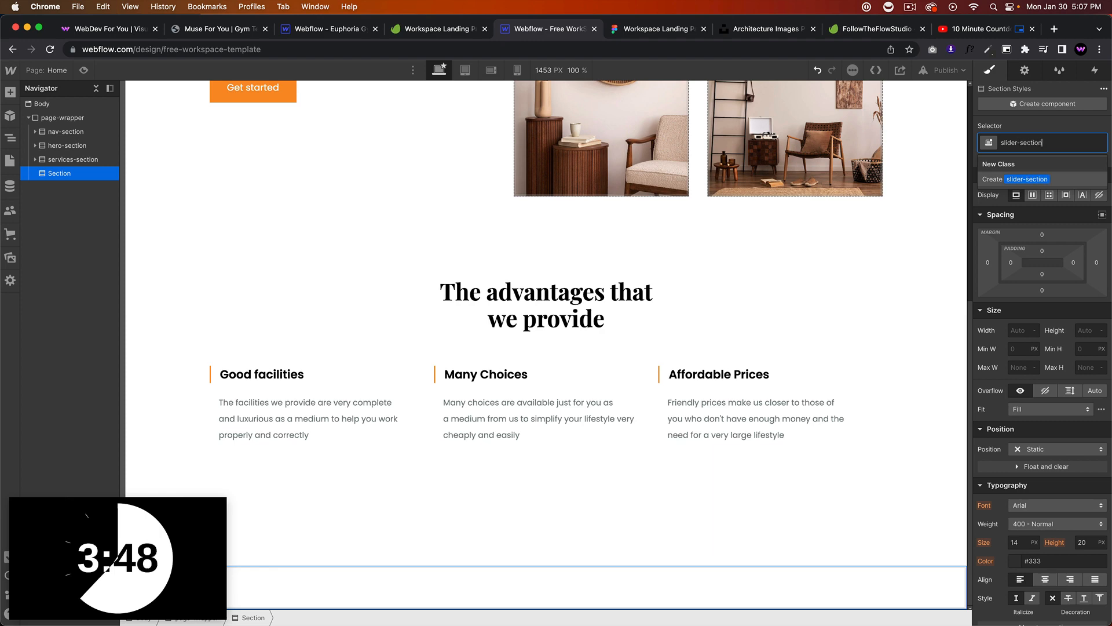
{"action": "type", "text": "section"}
{"action": "key", "text": "Return"}
Set the left padding of slider-section to 10vw and its right padding to 20vw.
{"action": "left_click", "coordinate": [1010, 262]}
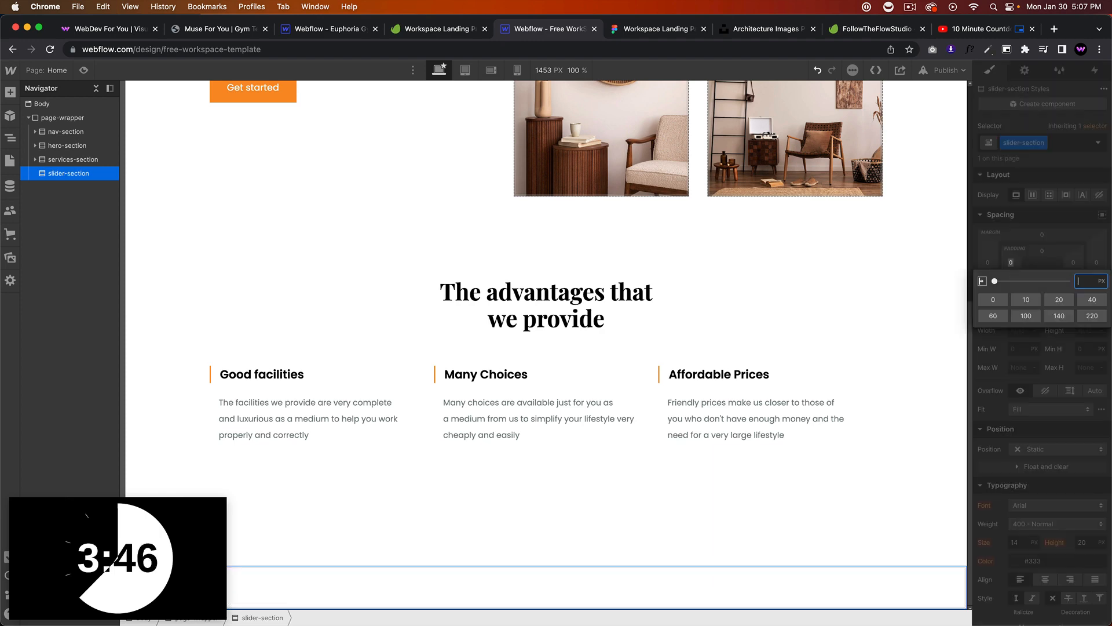
{"action": "type", "text": "10vw"}
{"action": "key", "text": "Return"}
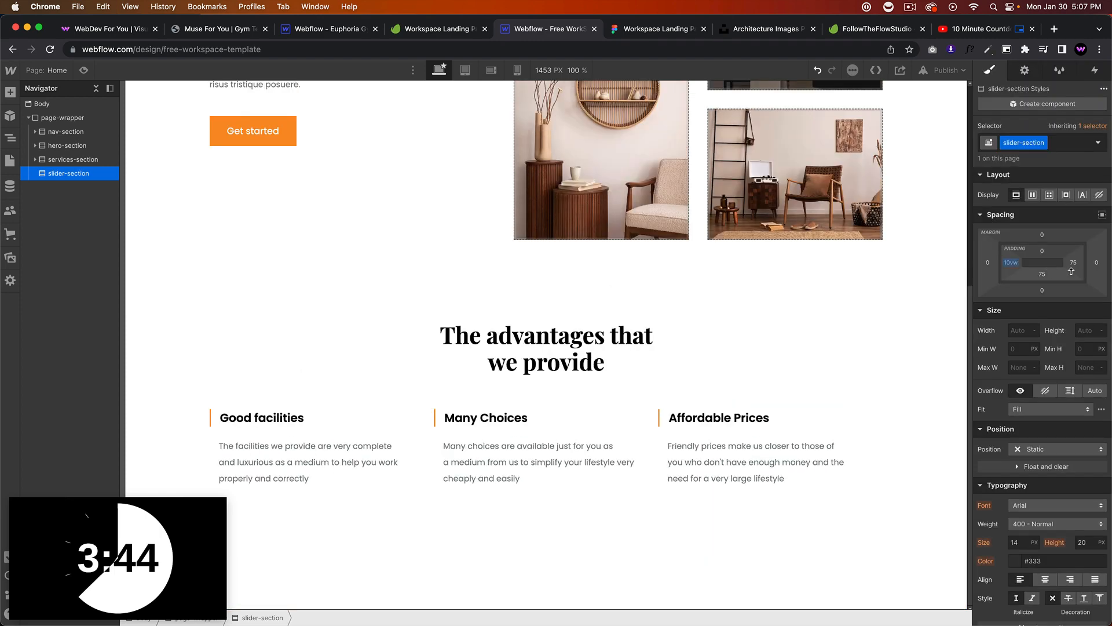
{"action": "left_click", "coordinate": [1073, 262]}
{"action": "type", "text": "20vw"}
{"action": "key", "text": "Return"}
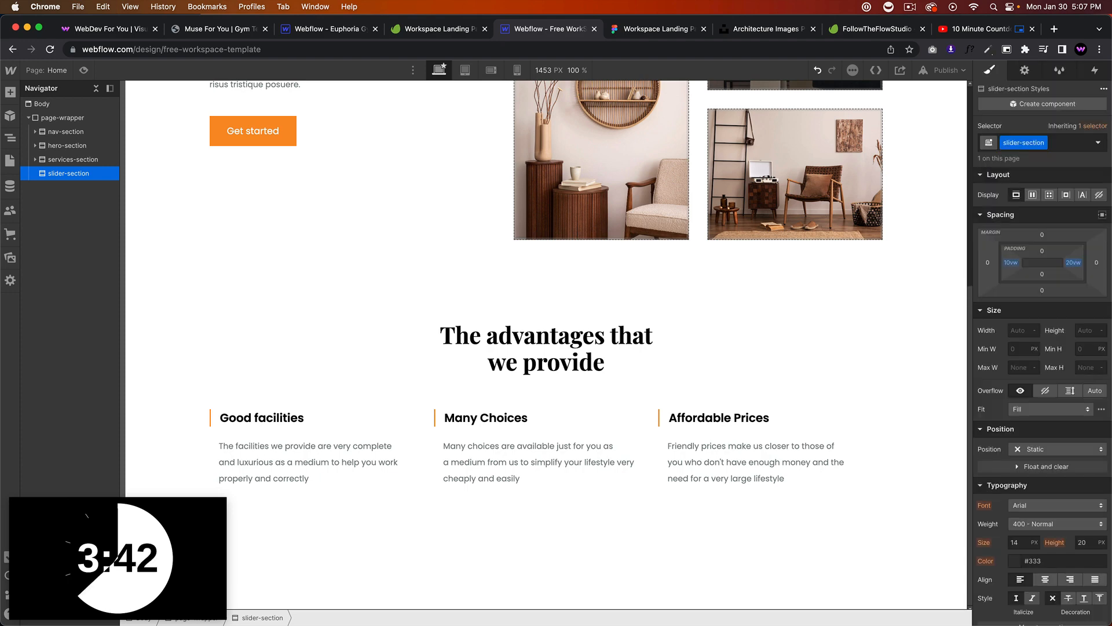
Set the bottom padding of slider-section to 200 px.
{"action": "left_click", "coordinate": [1040, 275]}
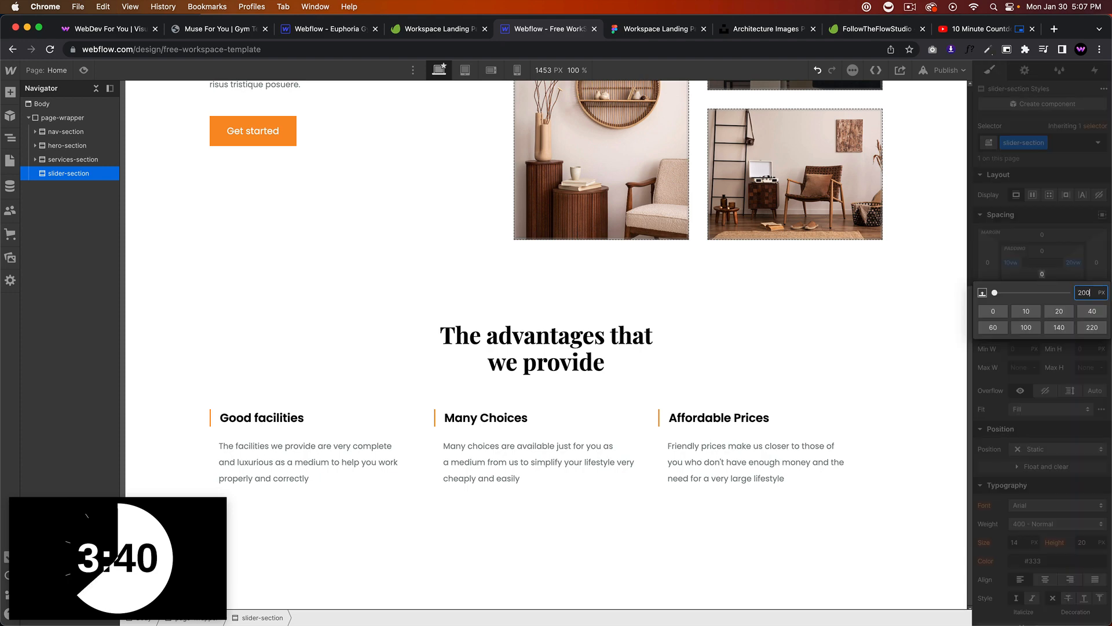
{"action": "type", "text": "200"}
{"action": "key", "text": "Return"}
{"action": "scroll", "coordinate": [882, 296], "scroll_direction": "down", "scroll_amount": 4}
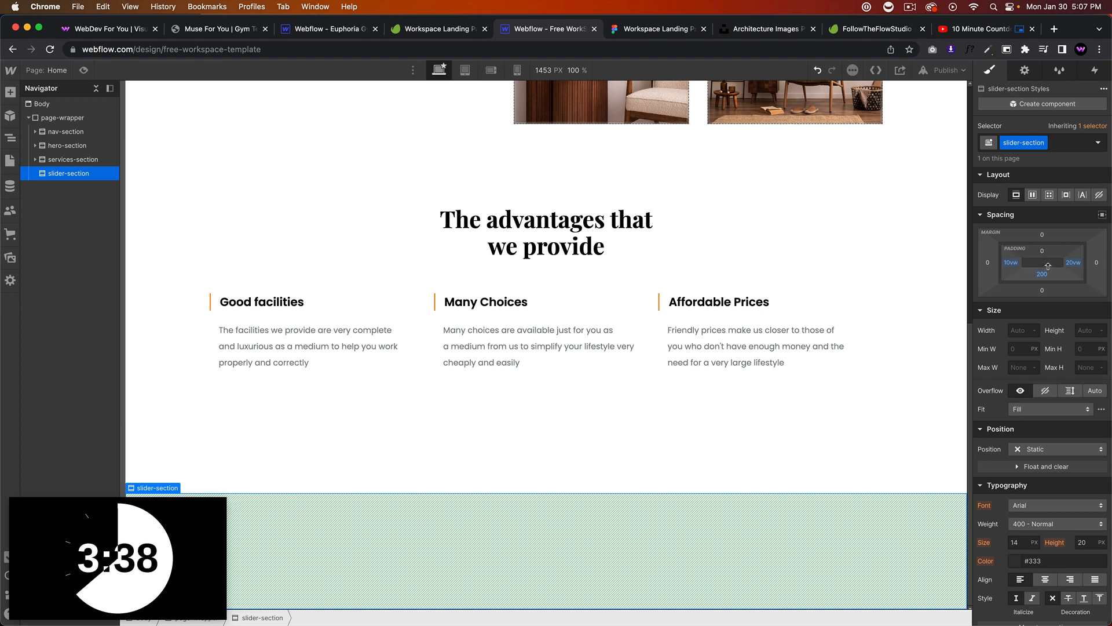
Increase the bottom padding of slider-section to 400 px.
{"action": "left_click", "coordinate": [1042, 275]}
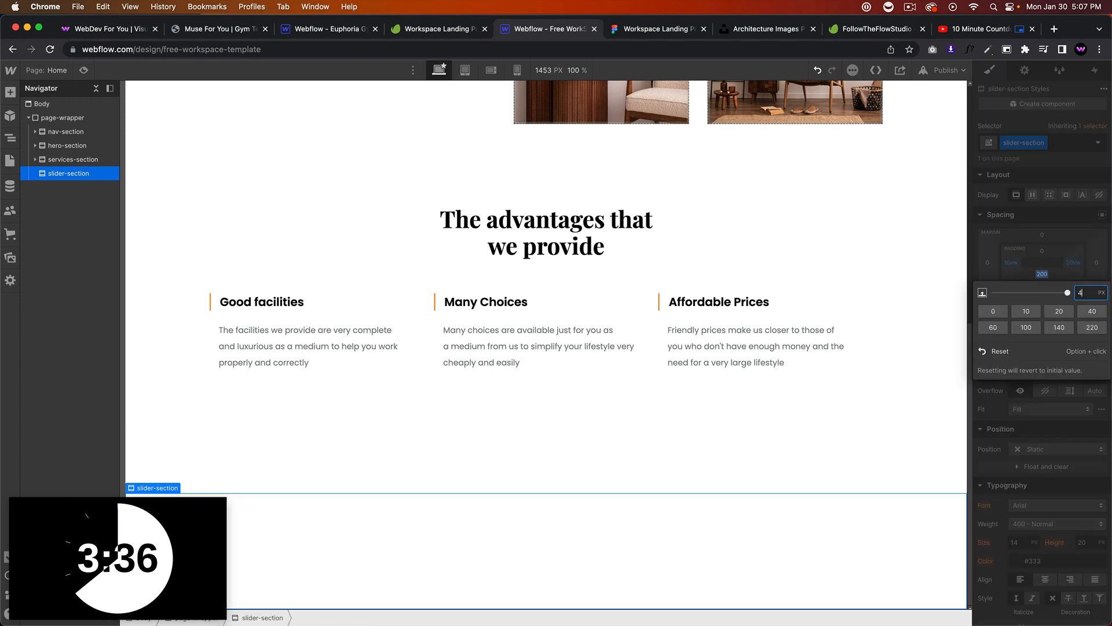
{"action": "key", "text": "Return"}
{"action": "scroll", "coordinate": [476, 432], "scroll_direction": "down", "scroll_amount": 2}
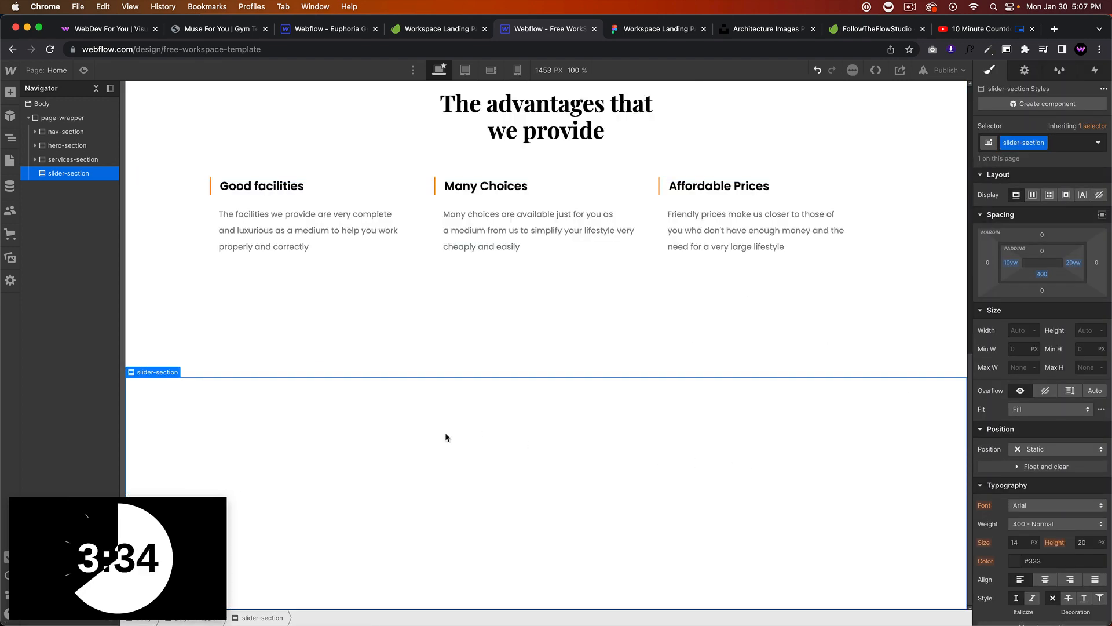
Add a Div Block inside slider-section and apply the existing container class to it.
{"action": "key", "text": "super+e"}
{"action": "type", "text": "div"}
{"action": "key", "text": "Return"}
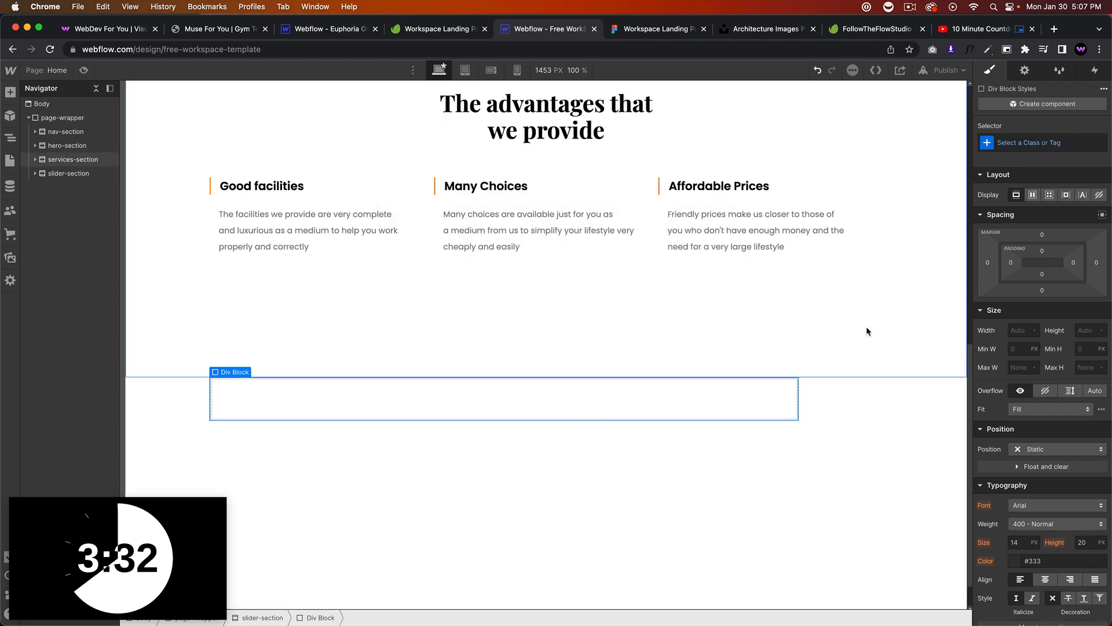
{"action": "left_click", "coordinate": [1044, 143]}
{"action": "type", "text": "conta"}
{"action": "key", "text": "Return"}
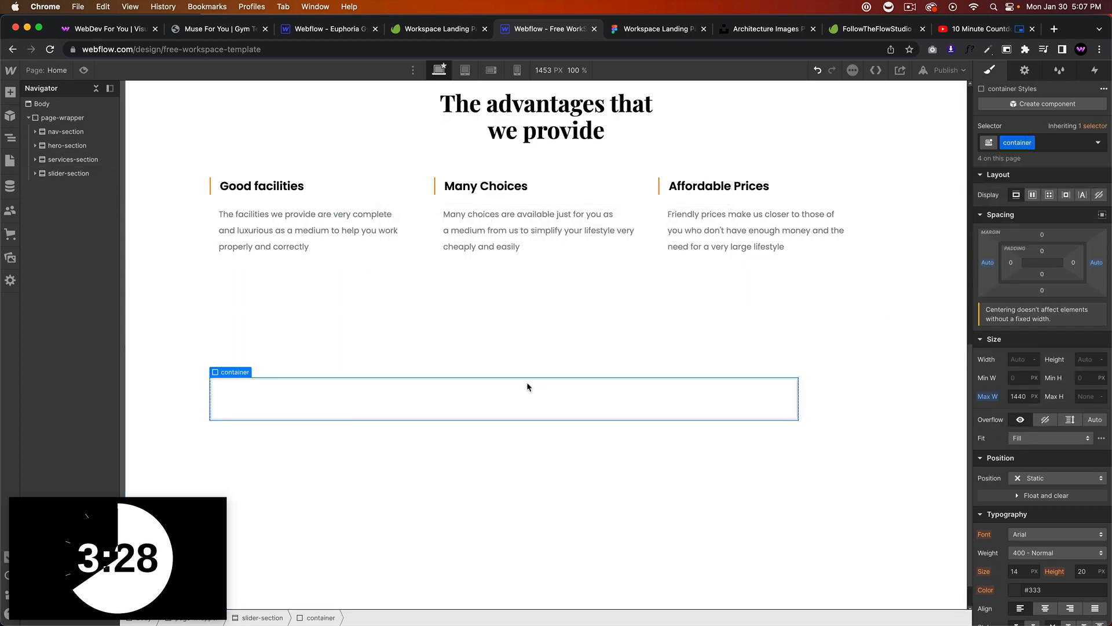
{"action": "left_click", "coordinate": [652, 30]}
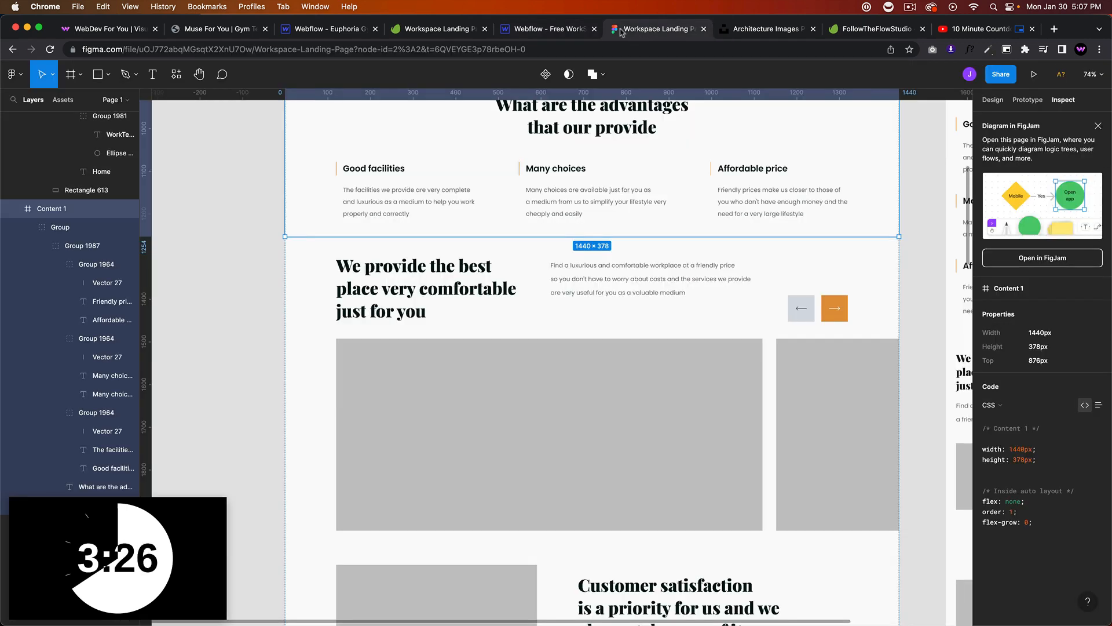
{"action": "left_click", "coordinate": [559, 32]}
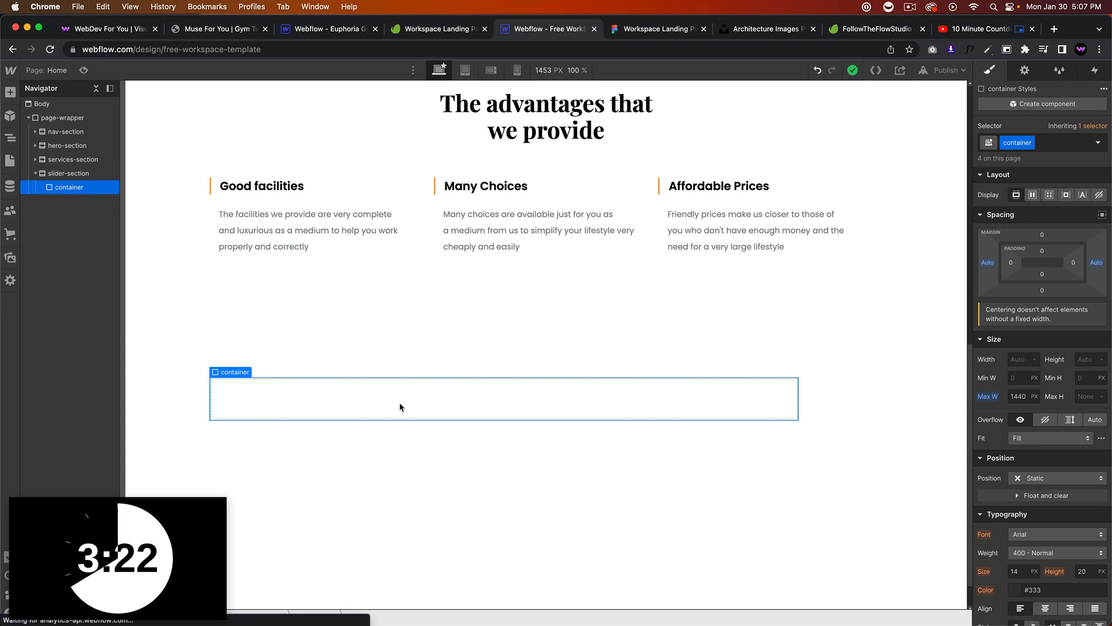
{"action": "key", "text": "super+k"}
{"action": "type", "text": "slider-topw-"}
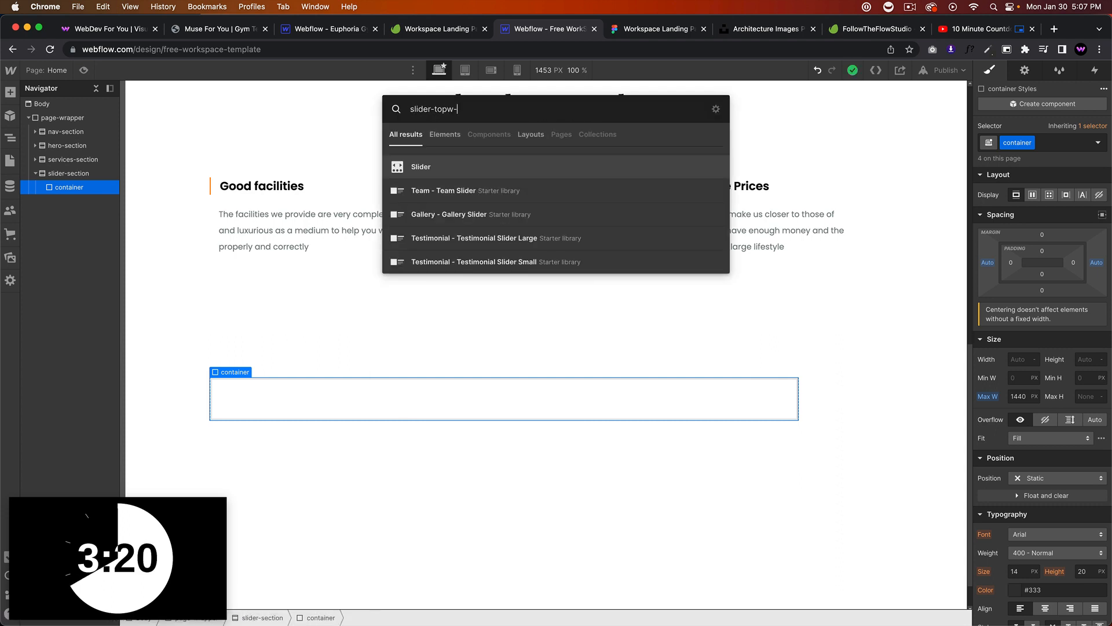
{"action": "type", "text": "-wrapper"}
{"action": "key", "text": "Return"}
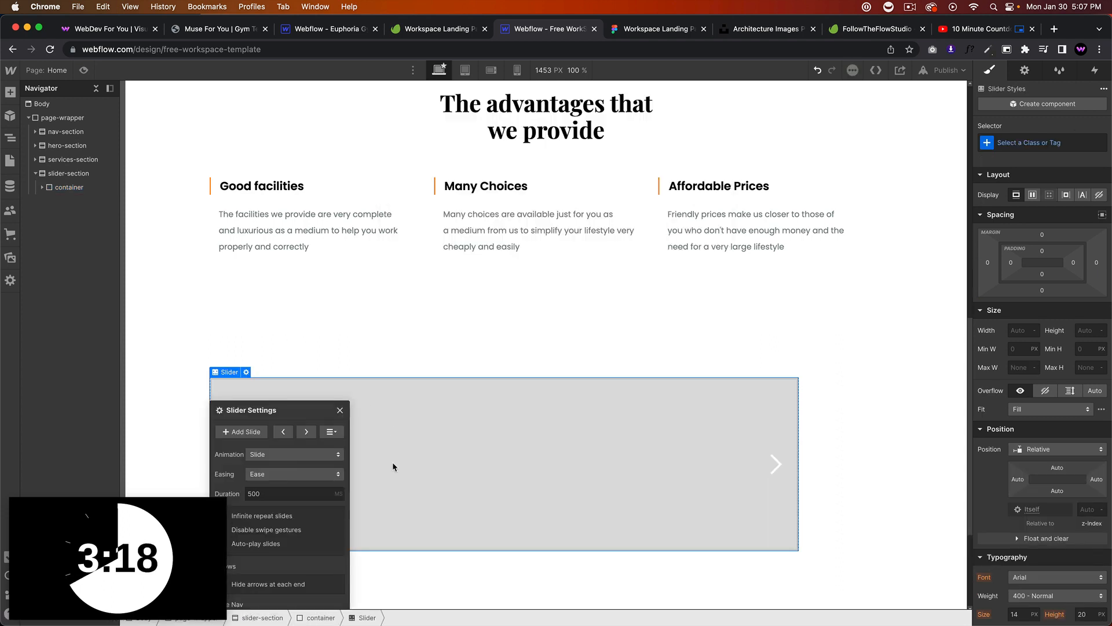
{"action": "key", "text": "super+z"}
{"action": "left_click", "coordinate": [458, 408]}
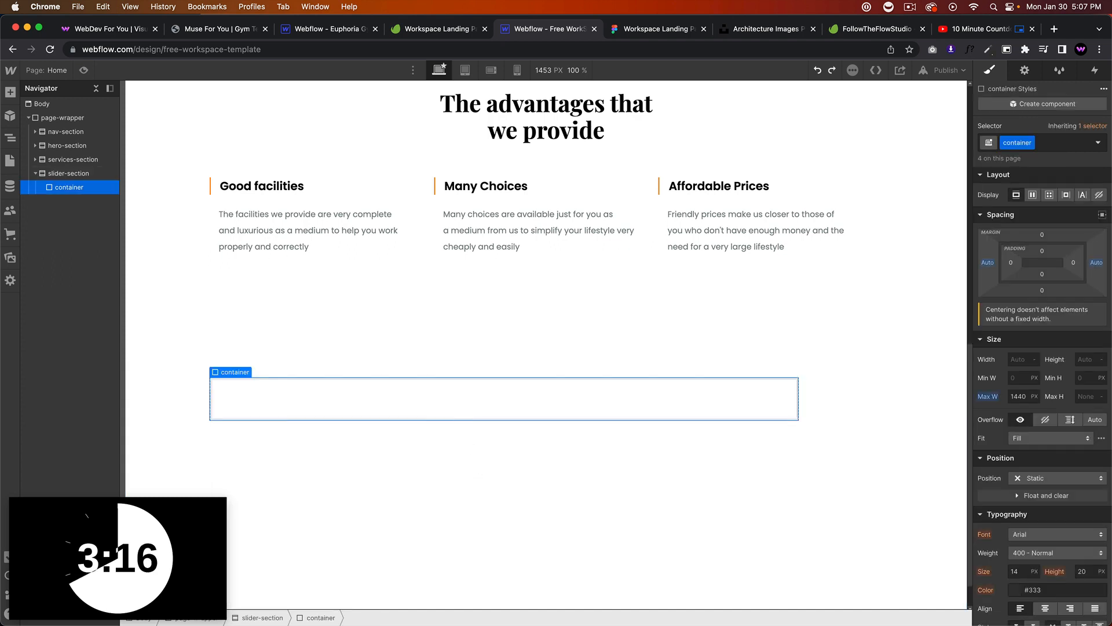
Add a Div Block inside the slider-section container and give it the new class slider-top-wrapper.
{"action": "key", "text": "super+k"}
{"action": "type", "text": "div"}
{"action": "key", "text": "Return"}
{"action": "key", "text": "super+Return"}
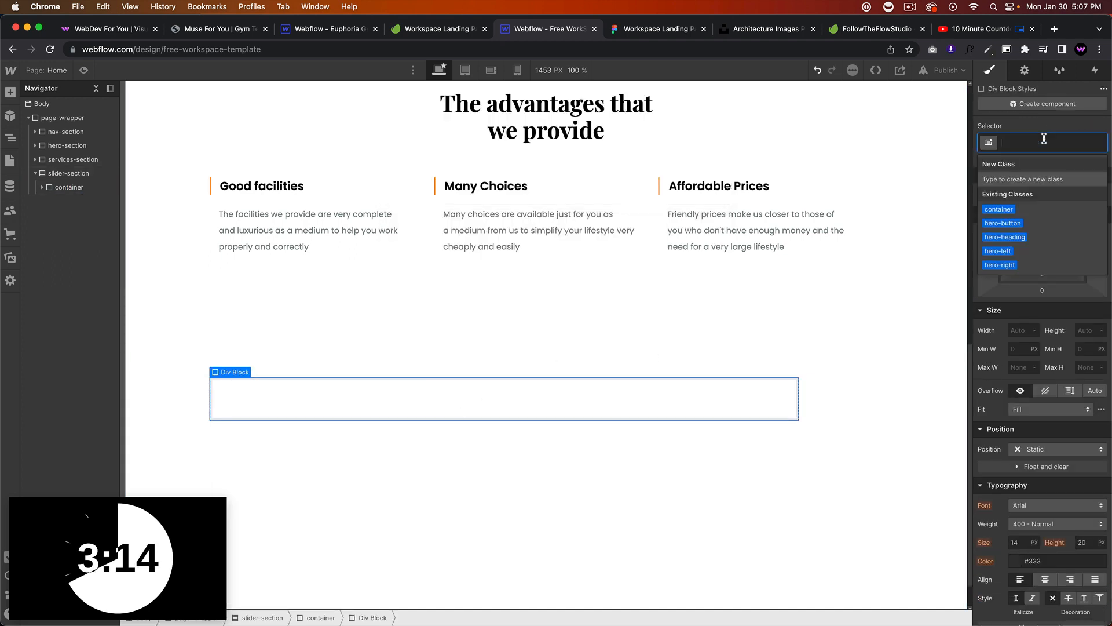
{"action": "type", "text": "slider-top-wrap"}
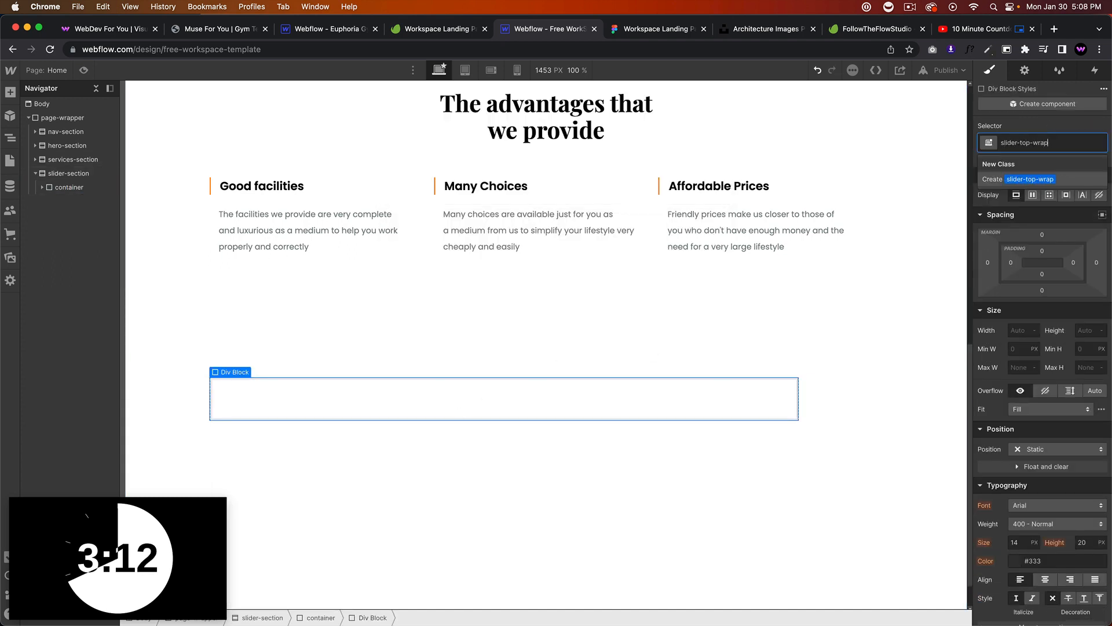
{"action": "type", "text": "per"}
{"action": "key", "text": "Return"}
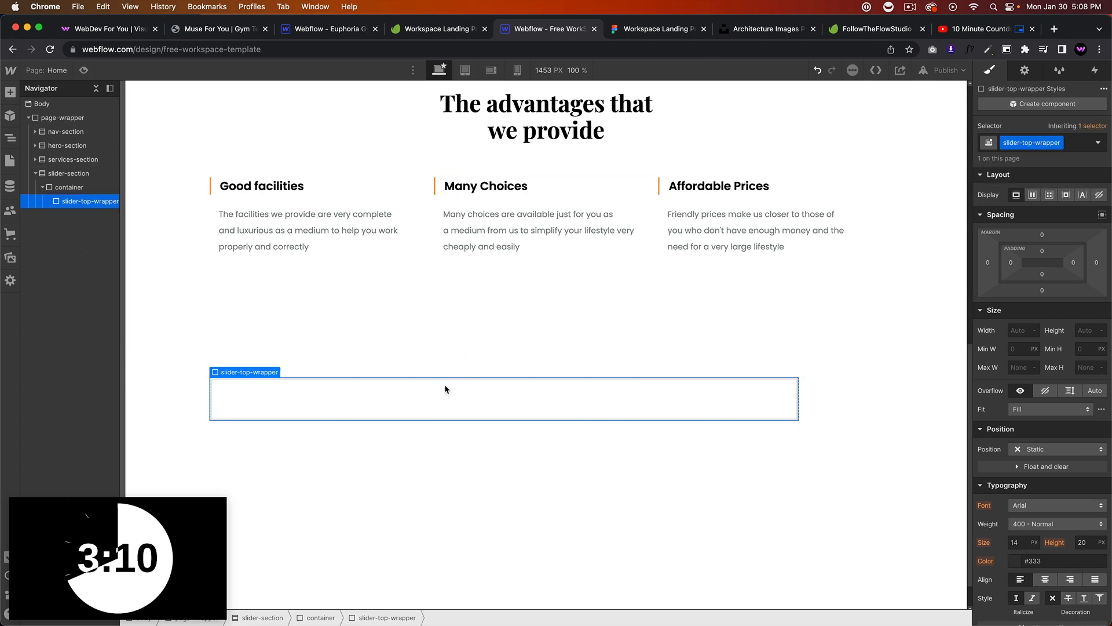
Add a Heading inside slider-top-wrapper and set its type to H3.
{"action": "key", "text": "super+e"}
{"action": "type", "text": "head"}
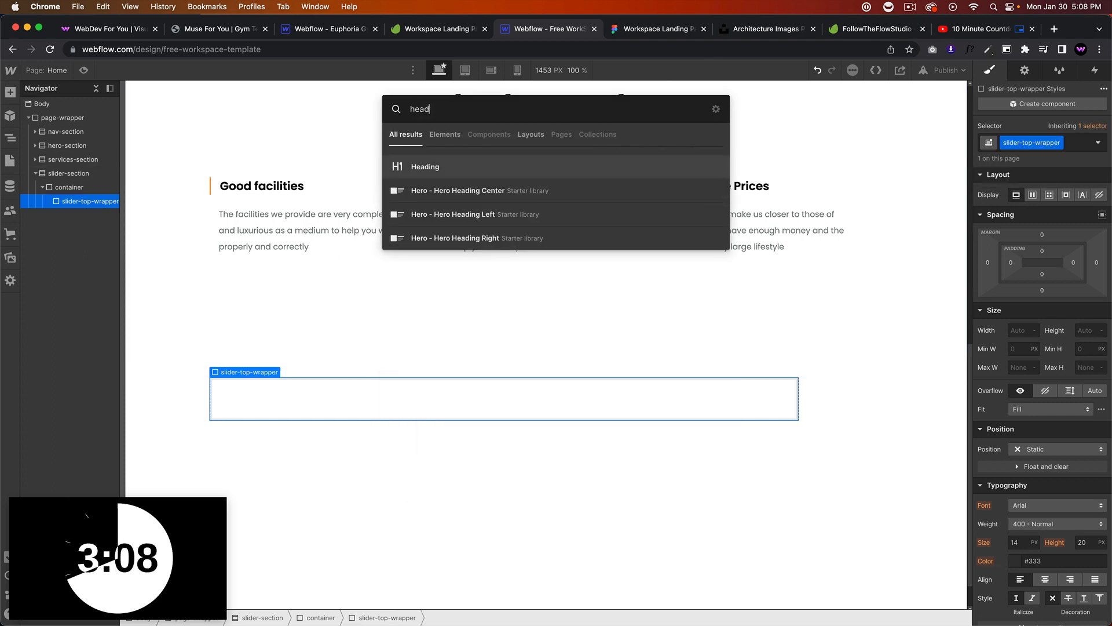
{"action": "key", "text": "Return"}
{"action": "left_click", "coordinate": [269, 460]}
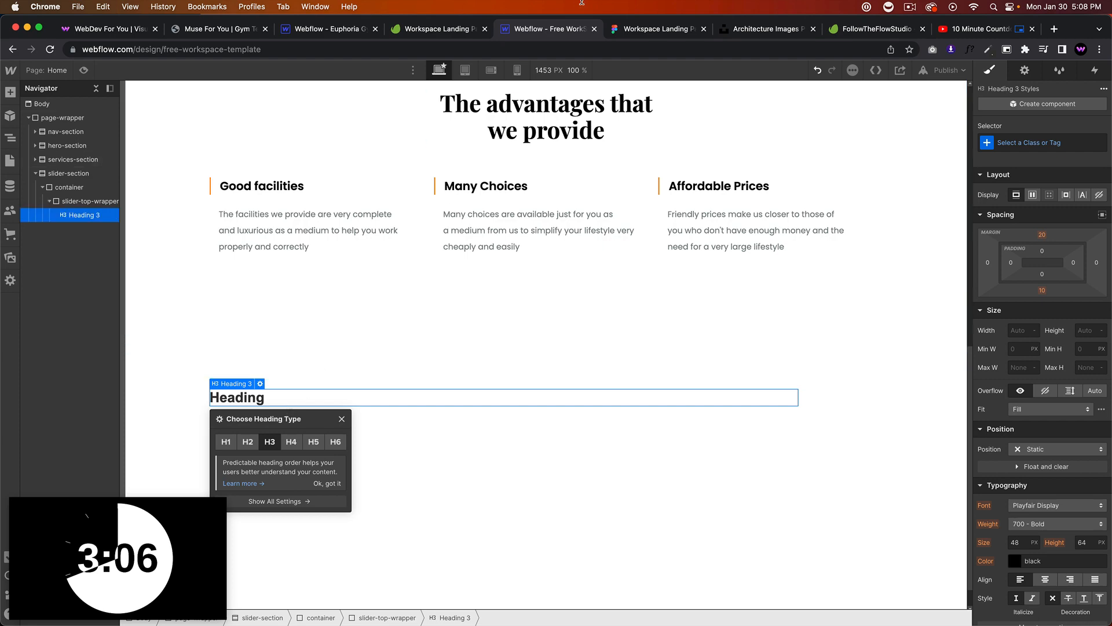
Inspect the typography of the "We provide the best place very comfortable just for you" heading in the Figma design, then return to Webflow.
{"action": "left_click", "coordinate": [609, 27]}
{"action": "left_click", "coordinate": [412, 280]}
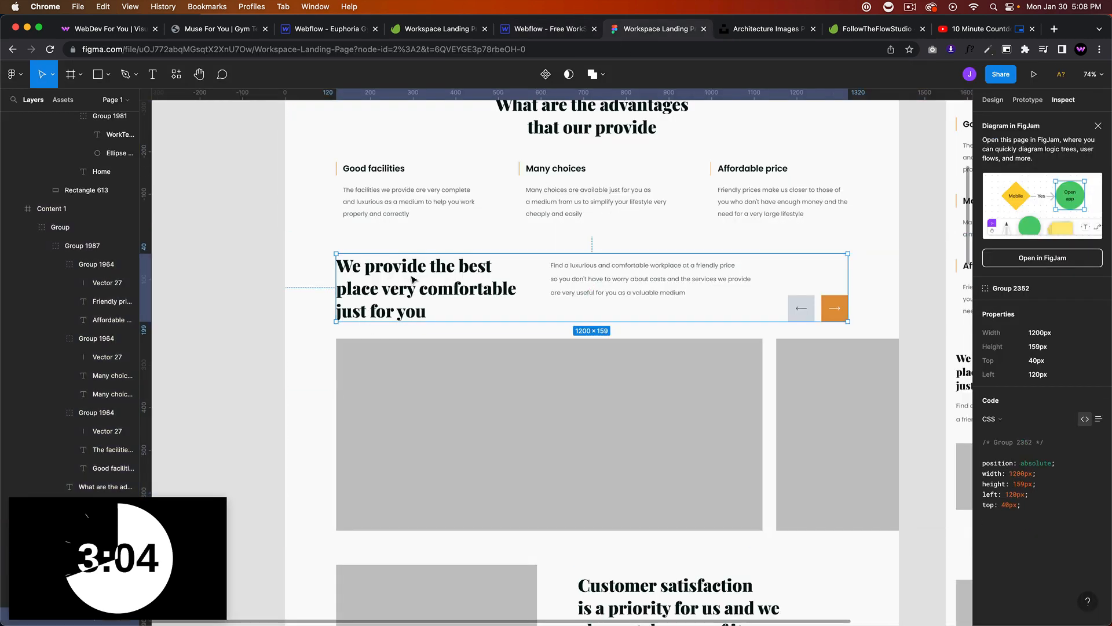
{"action": "double_click", "coordinate": [412, 280]}
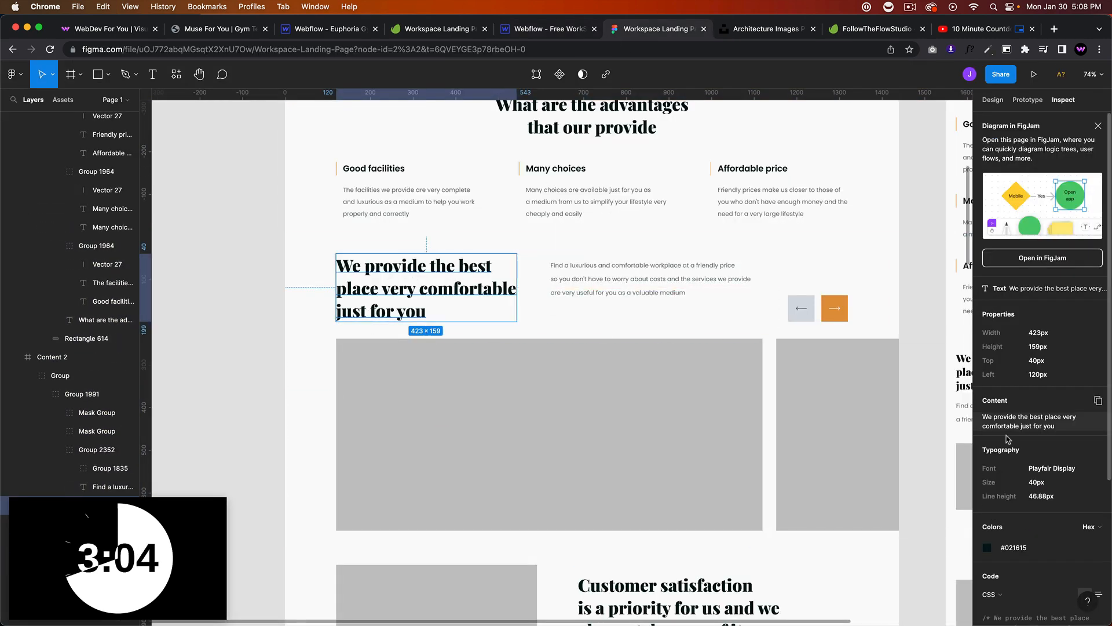
{"action": "left_click", "coordinate": [568, 32]}
Set the All H3 Headings tag to a 40 px text size and a 46 px line height.
{"action": "scroll", "coordinate": [1041, 232], "scroll_direction": "down", "scroll_amount": 1}
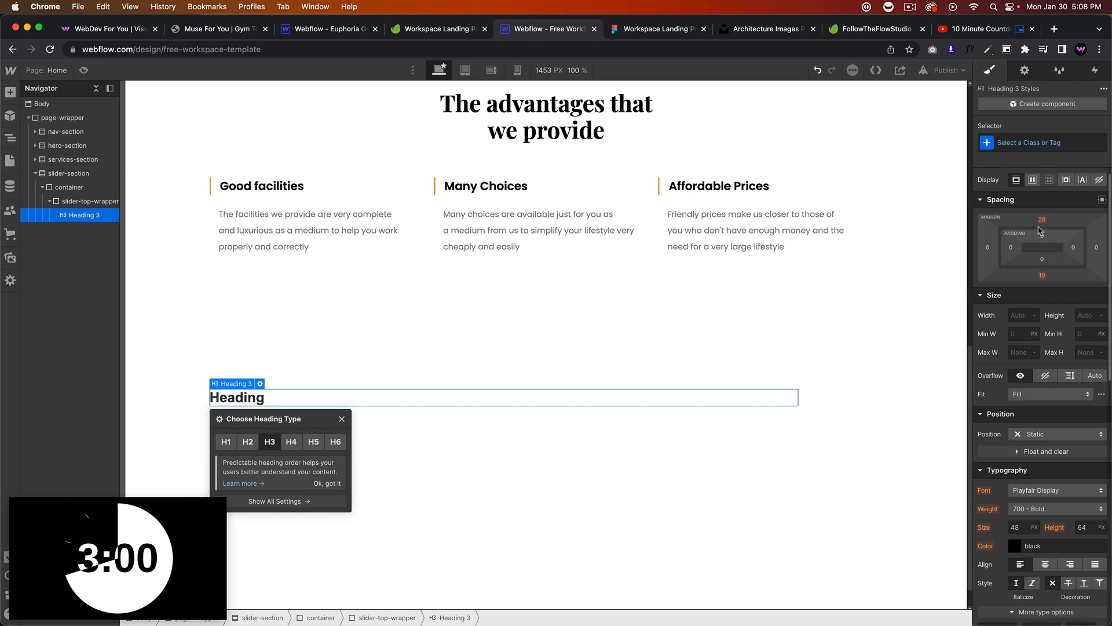
{"action": "left_click", "coordinate": [1027, 147]}
{"action": "left_click", "coordinate": [1018, 208]}
{"action": "left_click", "coordinate": [1016, 148]}
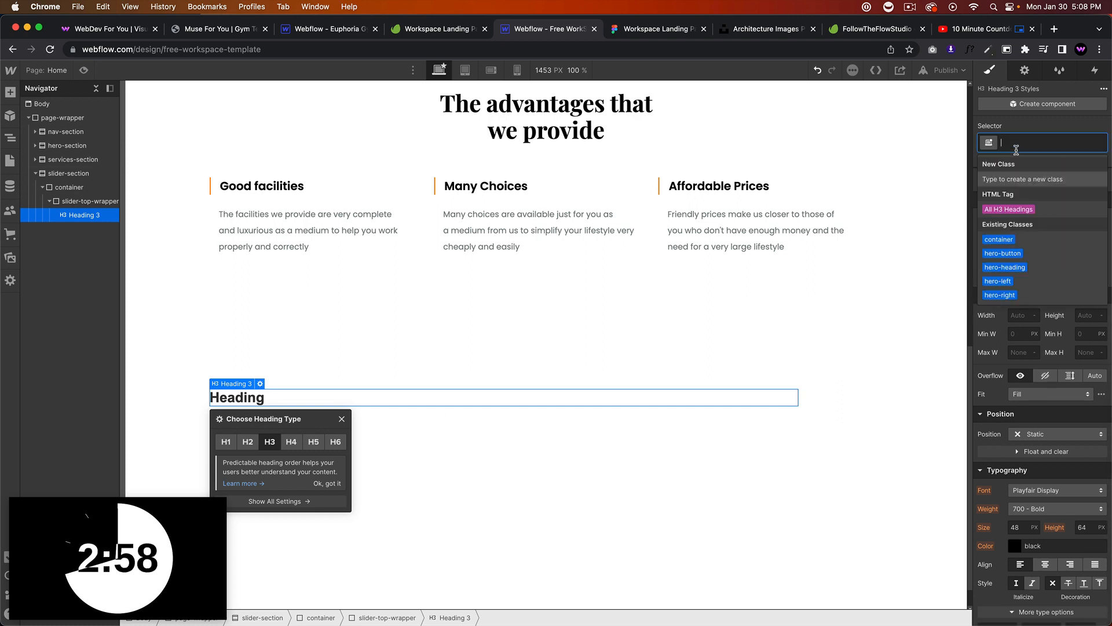
{"action": "left_click", "coordinate": [1013, 210]}
{"action": "scroll", "coordinate": [1016, 260], "scroll_direction": "down", "scroll_amount": 3}
{"action": "left_click", "coordinate": [1015, 462]}
{"action": "type", "text": "40"}
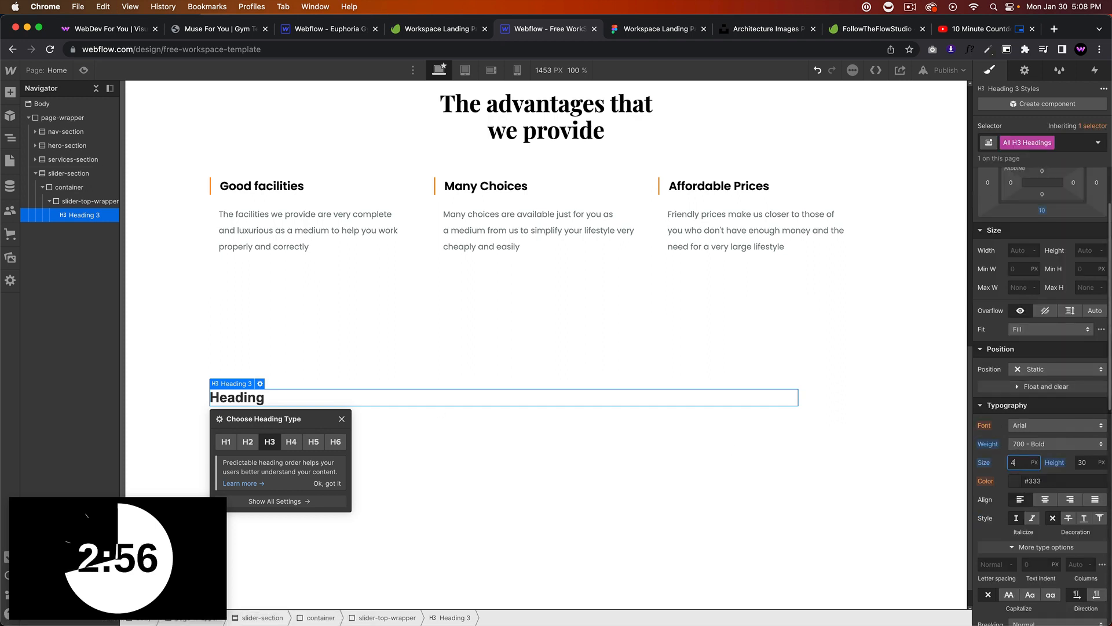
{"action": "key", "text": "Tab"}
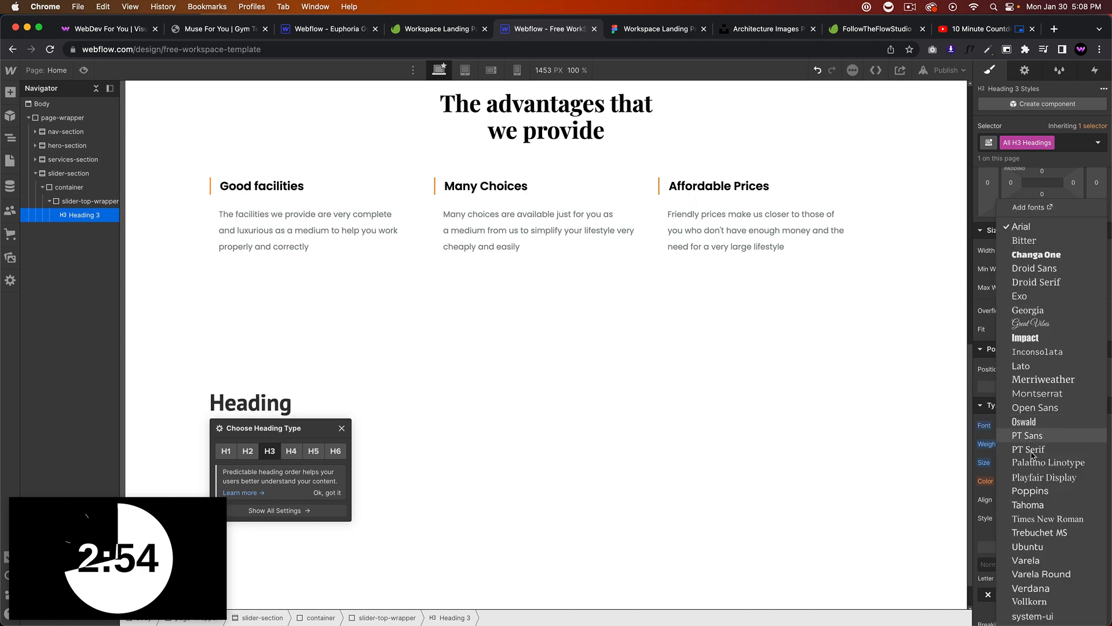
Change the font of All H3 Headings to Playfair Display and the text colour to black, #000000.
{"action": "left_click", "coordinate": [1057, 425]}
{"action": "left_click", "coordinate": [1037, 476]}
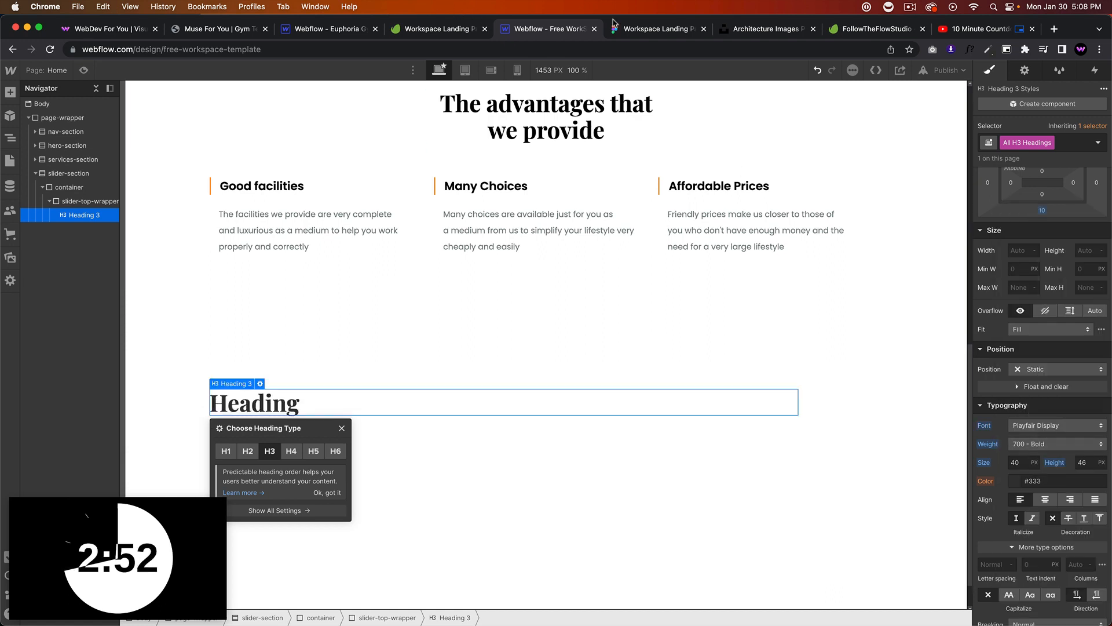
{"action": "left_click", "coordinate": [1015, 482]}
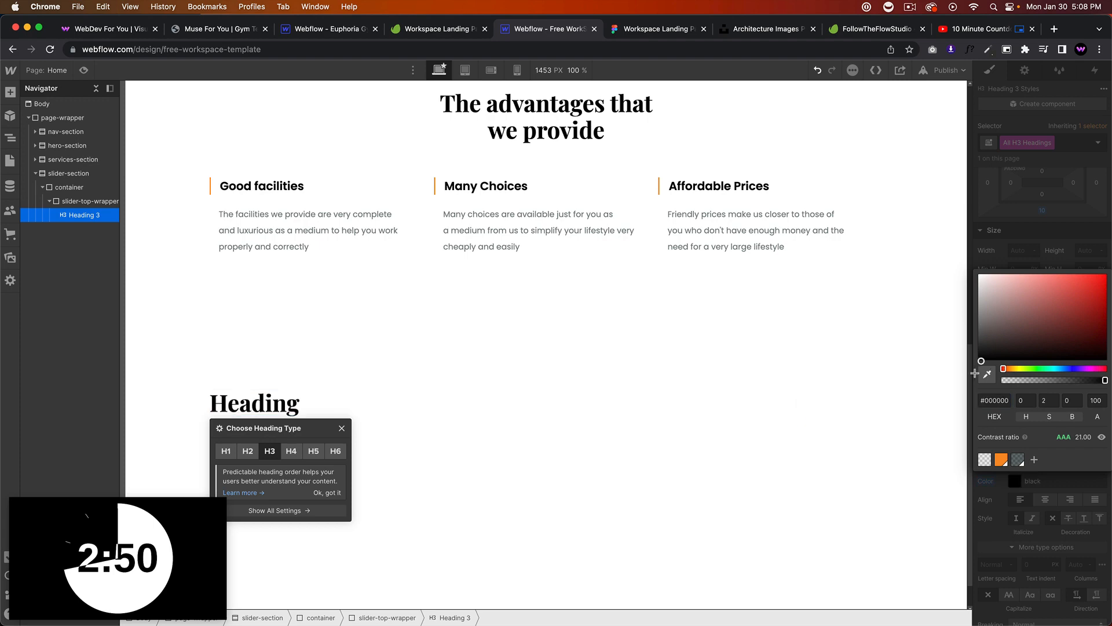
{"action": "left_click", "coordinate": [978, 361]}
Check the heading wording in Figma and replace the H3 placeholder in Webflow with "We provide the most comfort just for you".
{"action": "left_click", "coordinate": [643, 29]}
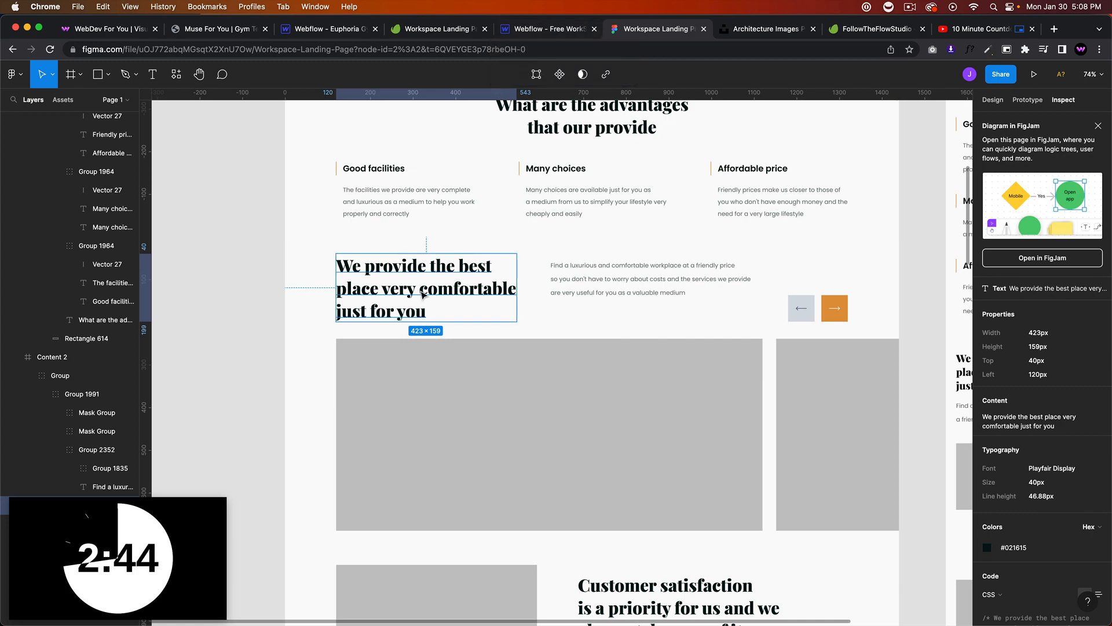
{"action": "left_click", "coordinate": [555, 32]}
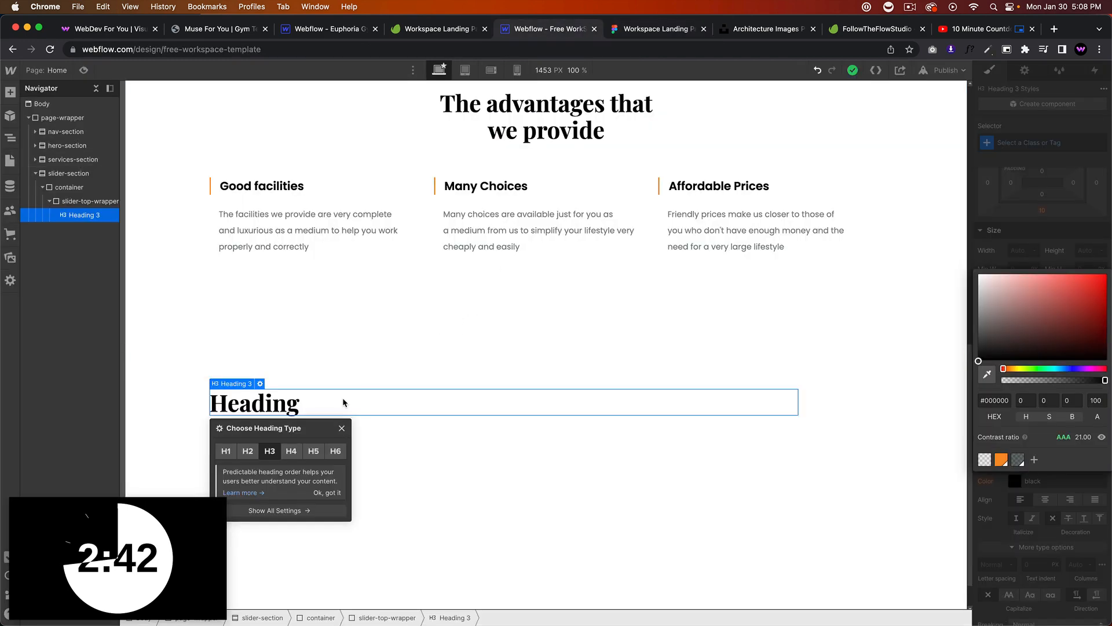
{"action": "left_click", "coordinate": [319, 411]}
{"action": "double_click", "coordinate": [318, 410]}
{"action": "type", "text": "We prof"}
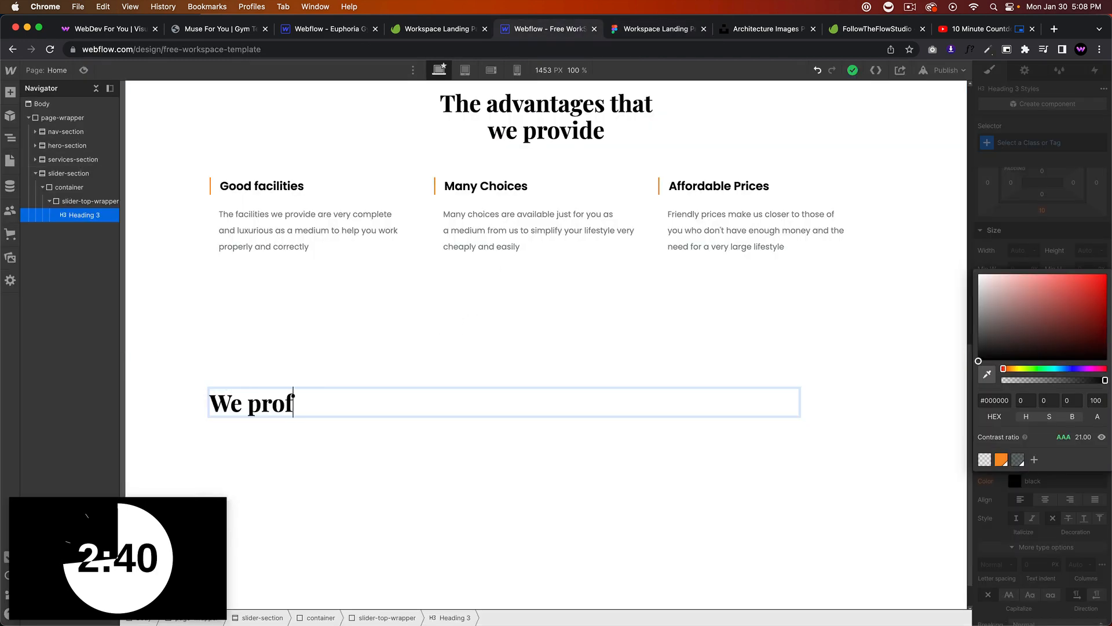
{"action": "key", "text": "BackSpace"}
{"action": "type", "text": "vide the most comofor"}
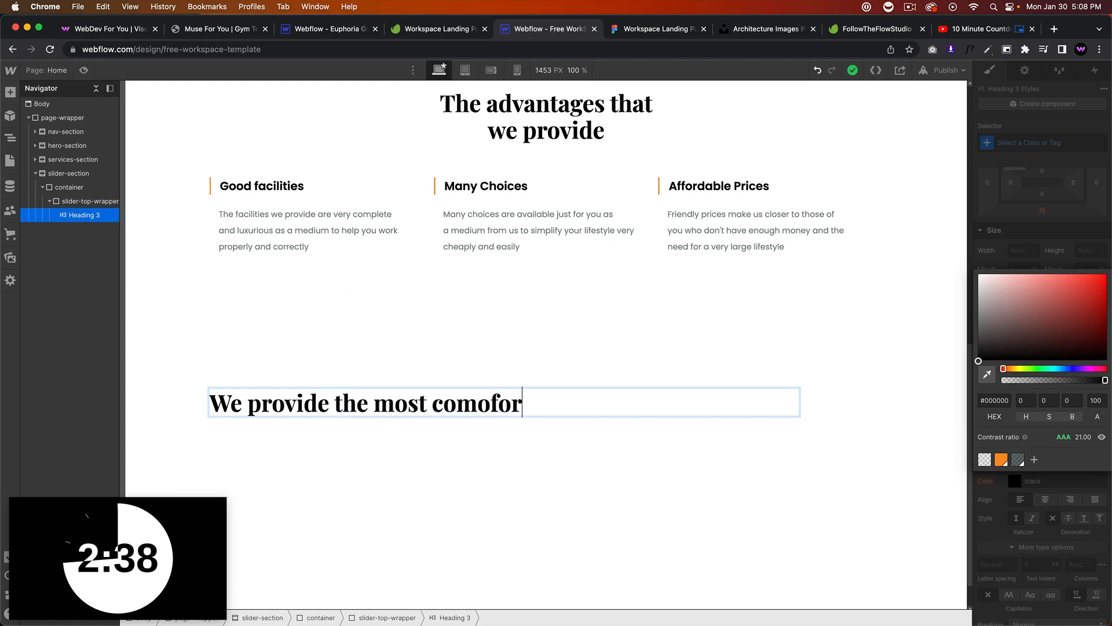
{"action": "key", "text": "BackSpace"}
{"action": "key", "text": "BackSpace"}
{"action": "key", "text": "BackSpace"}
{"action": "key", "text": "BackSpace"}
{"action": "type", "text": "fort jus"}
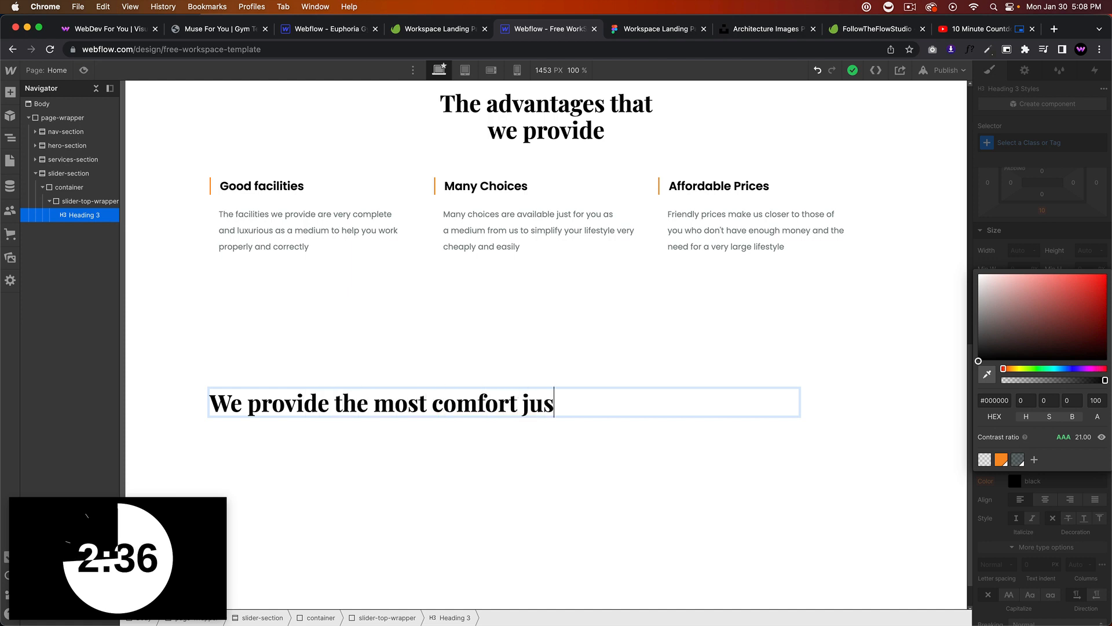
{"action": "type", "text": "t for you"}
{"action": "left_click", "coordinate": [348, 463]}
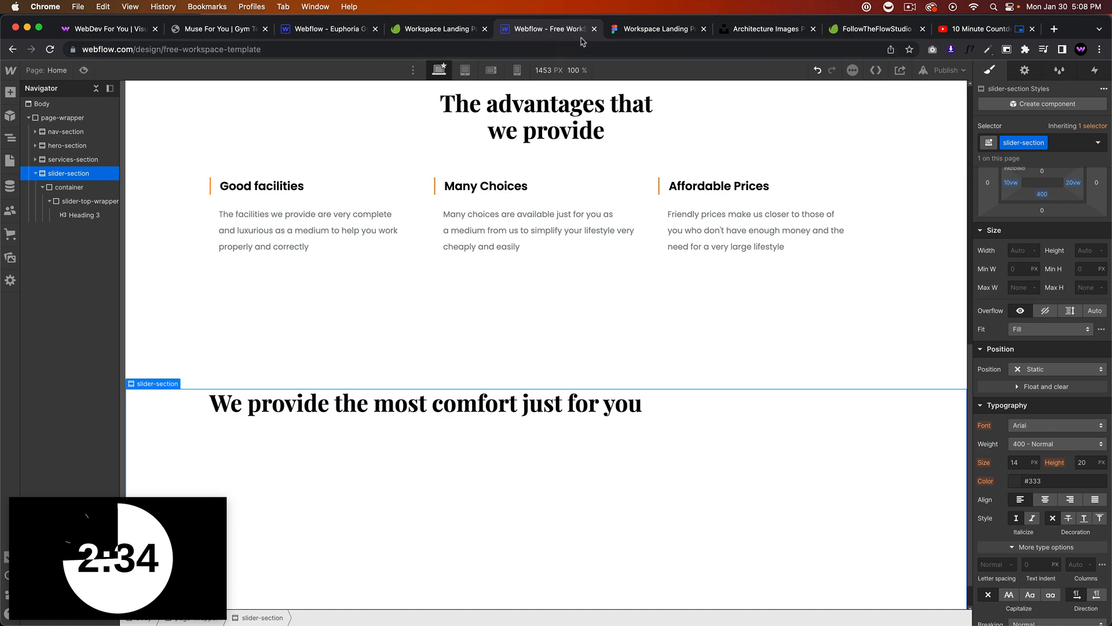
Give the H3 heading in slider-top-wrapper the new class slider-heading.
{"action": "left_click", "coordinate": [649, 32]}
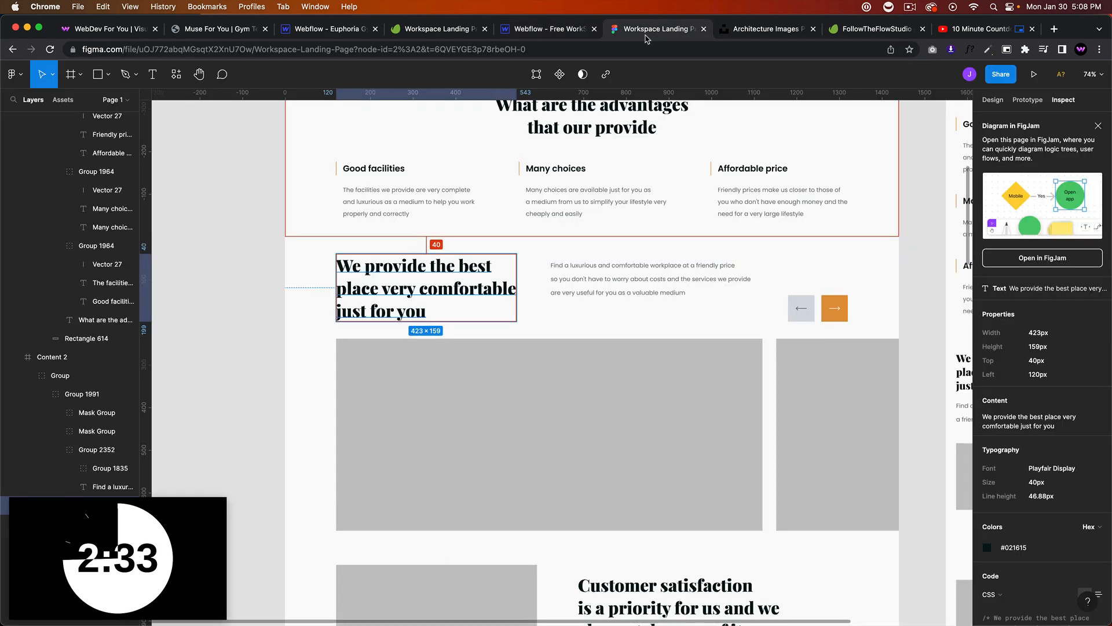
{"action": "left_click", "coordinate": [526, 34]}
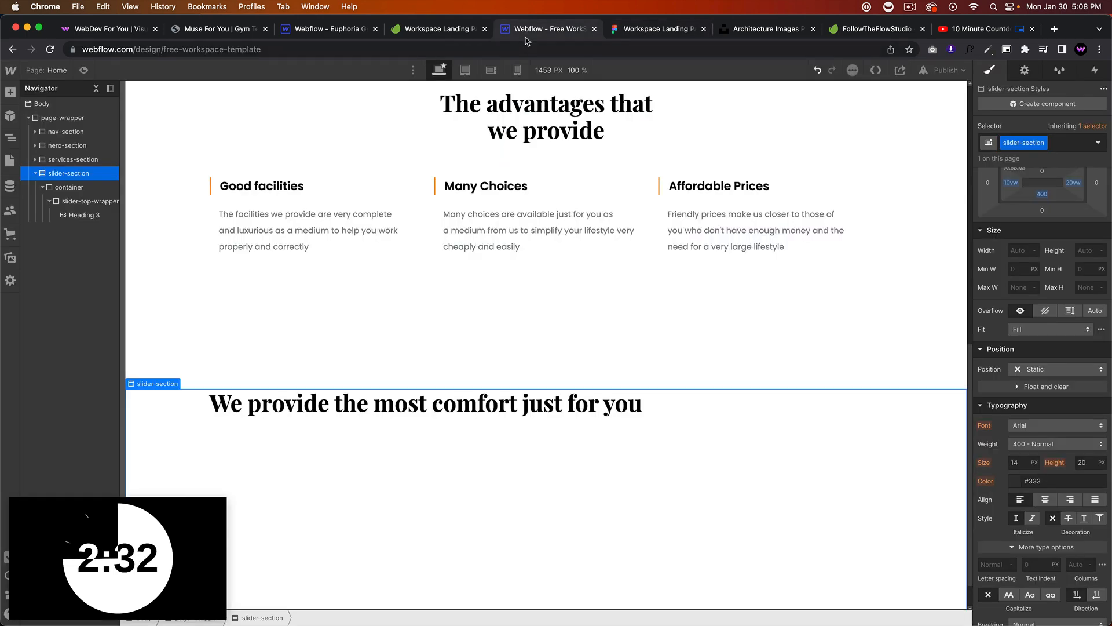
{"action": "left_click", "coordinate": [79, 203]}
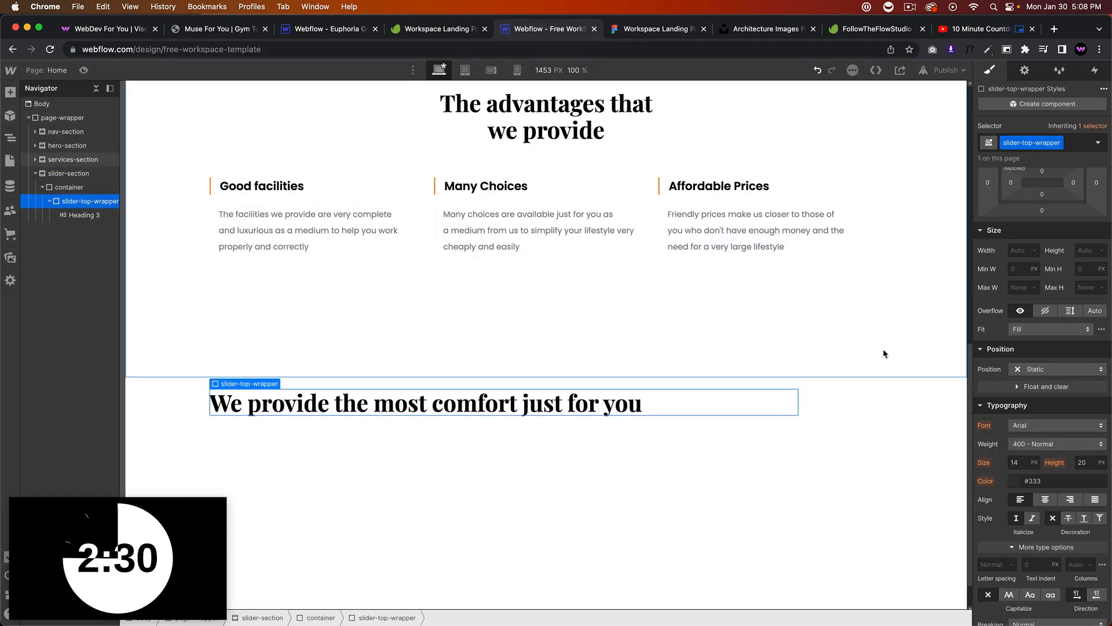
{"action": "left_click", "coordinate": [545, 404]}
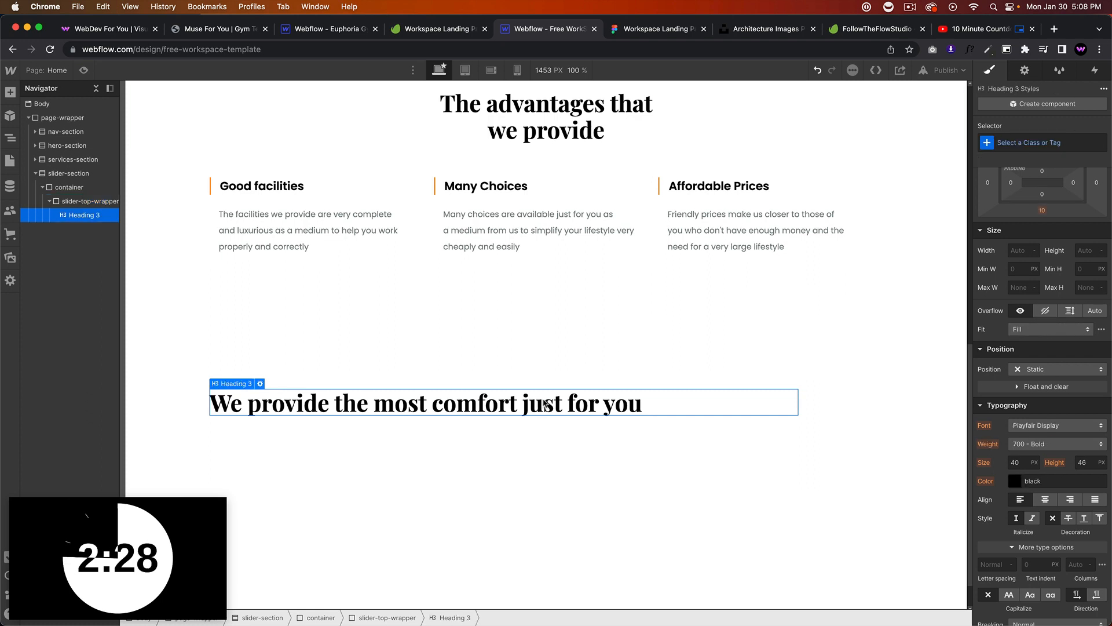
{"action": "left_click", "coordinate": [1036, 143]}
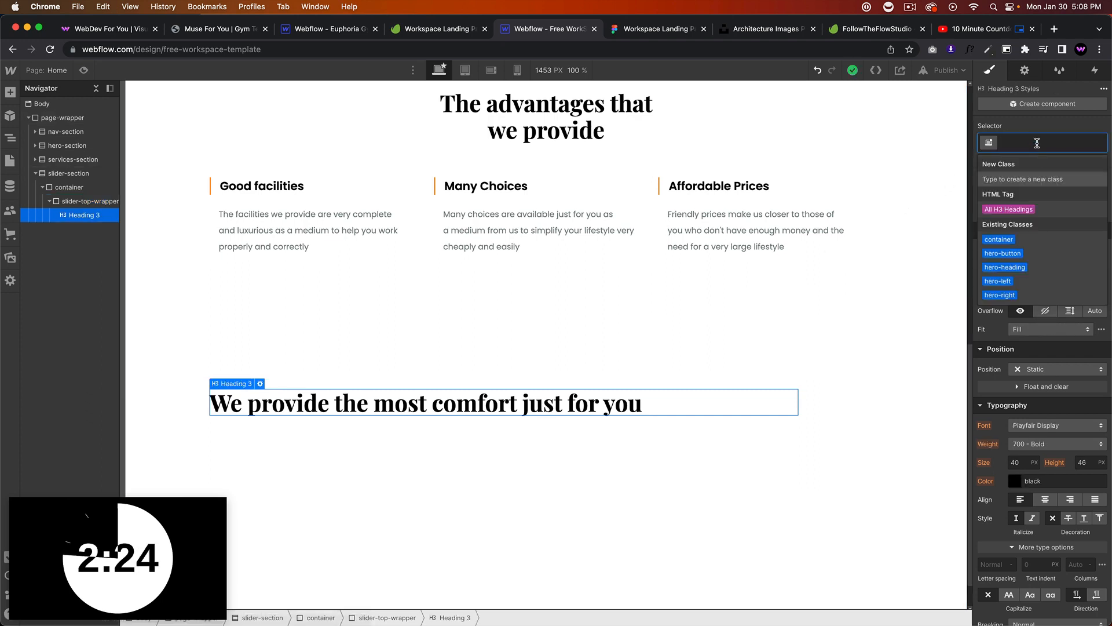
{"action": "type", "text": "slider-"}
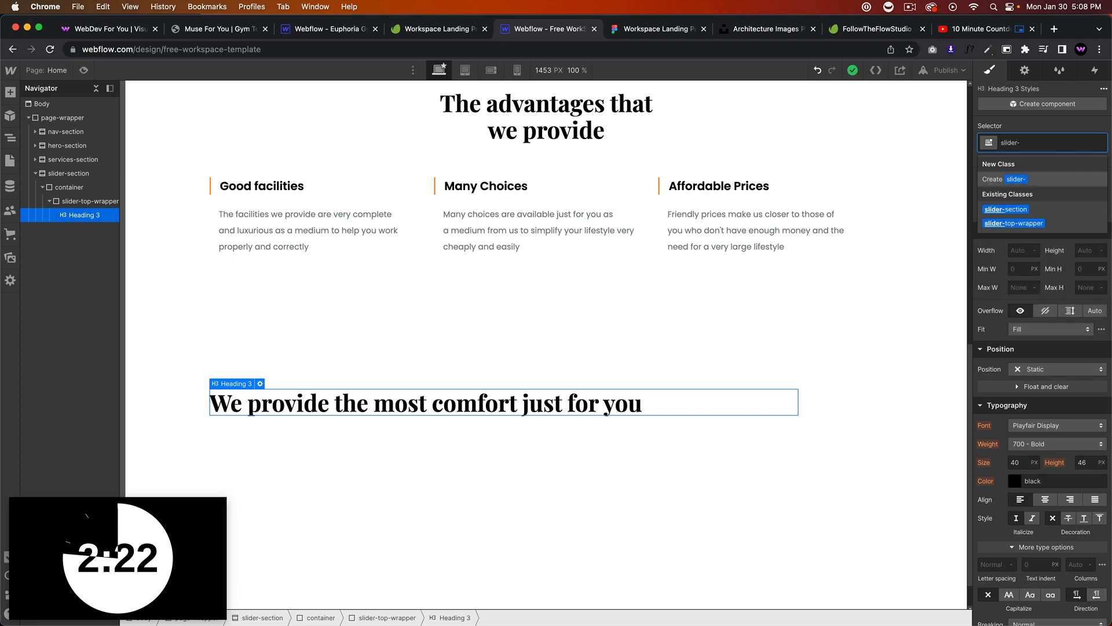
{"action": "type", "text": "heading"}
{"action": "key", "text": "Return"}
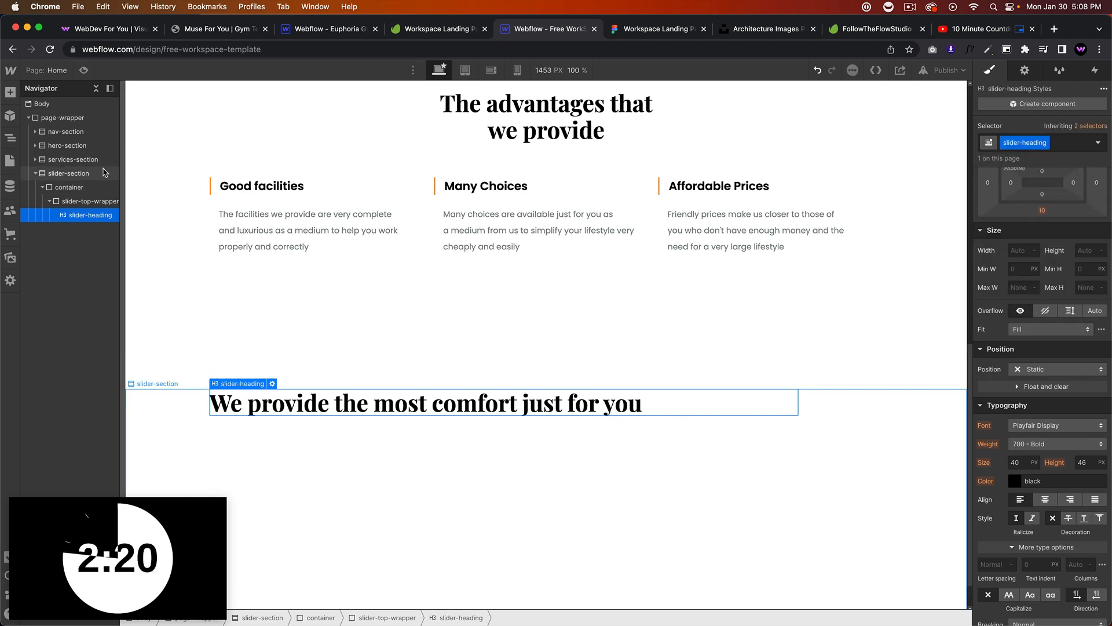
Set the display of slider-top-wrapper to a horizontal flex layout.
{"action": "left_click", "coordinate": [87, 201]}
{"action": "scroll", "coordinate": [1036, 218], "scroll_direction": "down", "scroll_amount": 5}
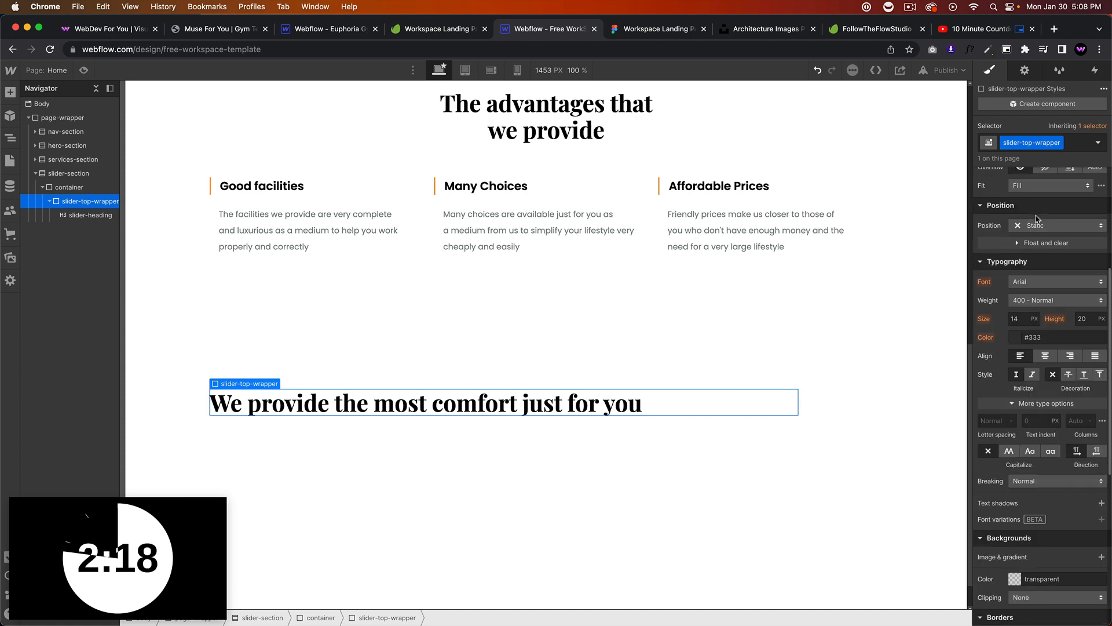
{"action": "scroll", "coordinate": [1036, 218], "scroll_direction": "up", "scroll_amount": 5}
{"action": "left_click", "coordinate": [1033, 195]}
{"action": "left_click", "coordinate": [1068, 218]}
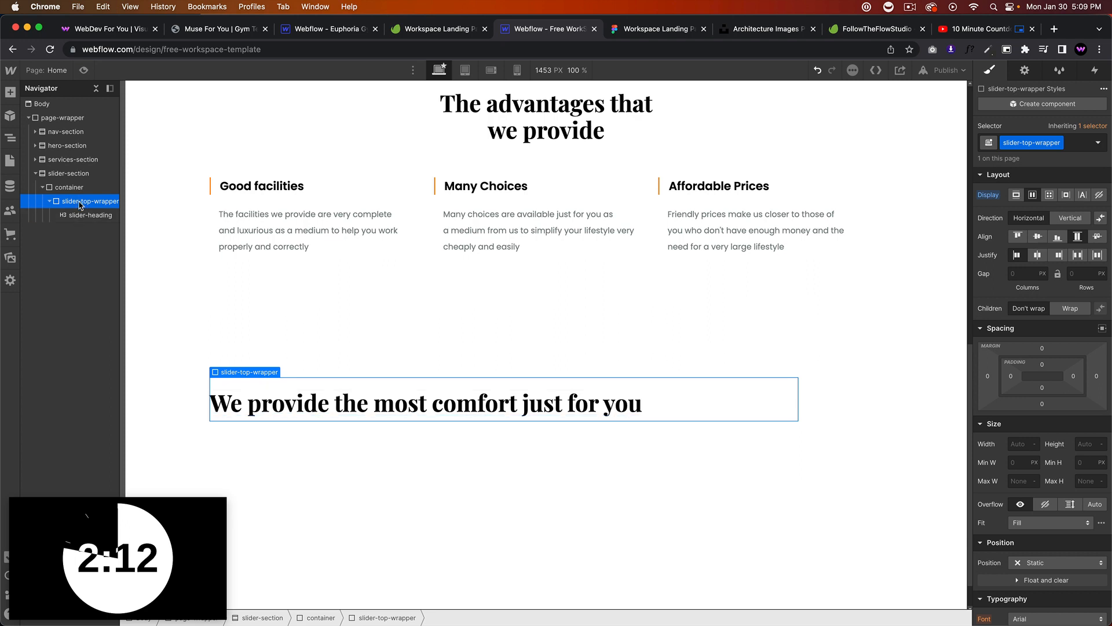
Add a Paragraph inside slider-top-wrapper beside the slider heading.
{"action": "key", "text": "super+k"}
{"action": "type", "text": "paragrap"}
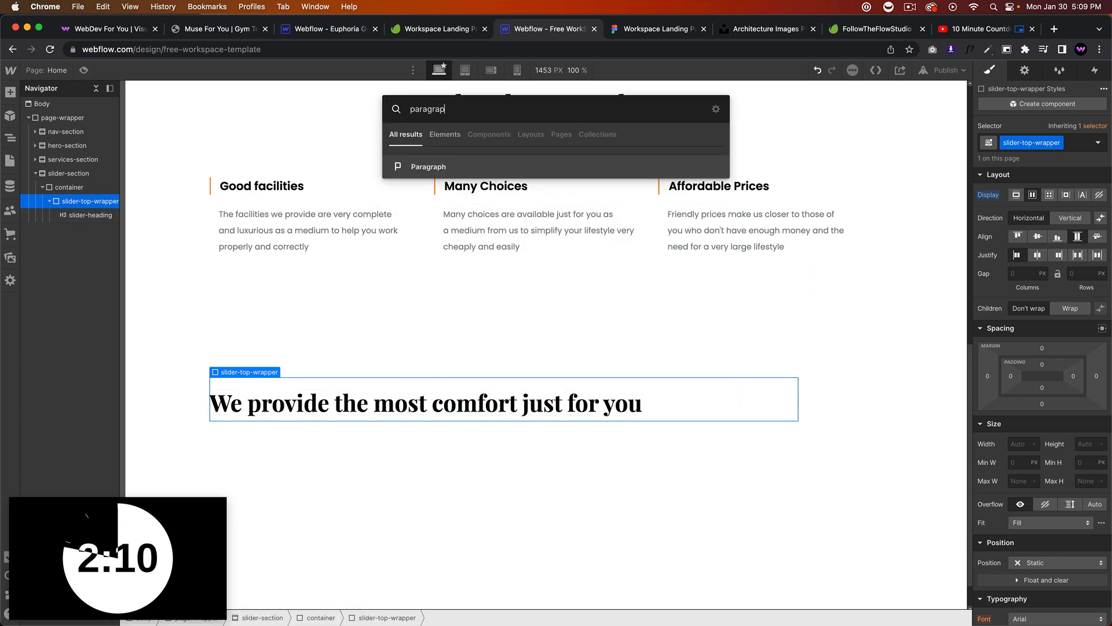
{"action": "key", "text": "Return"}
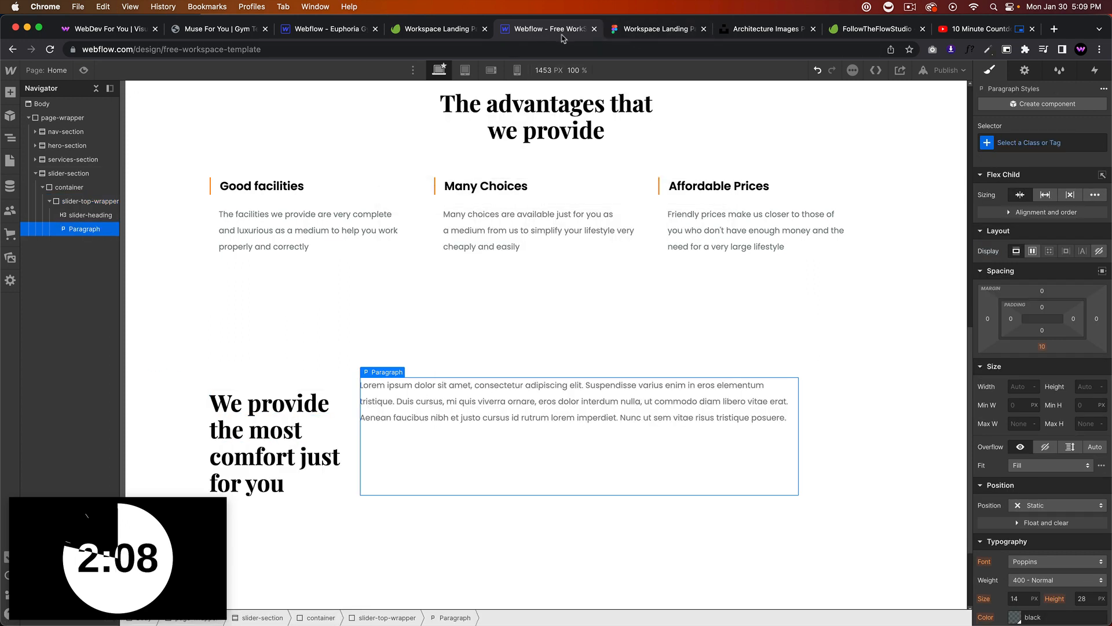
Copy the slider section's paragraph text from Figma and replace the lorem ipsum placeholder in Webflow's Paragraph with it.
{"action": "left_click", "coordinate": [625, 36]}
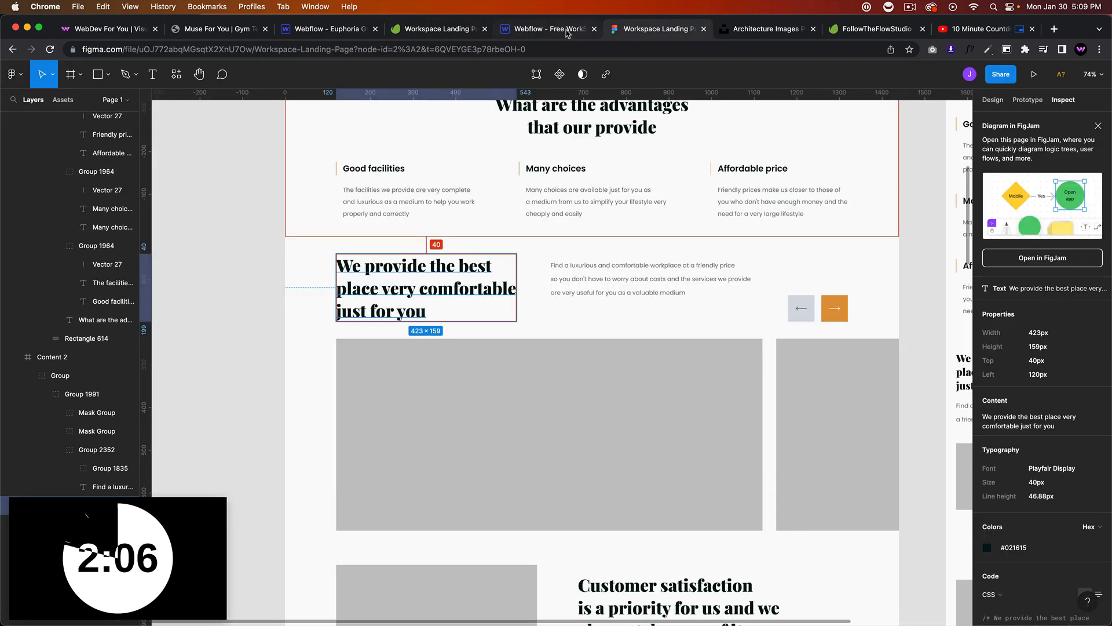
{"action": "left_click", "coordinate": [652, 281]}
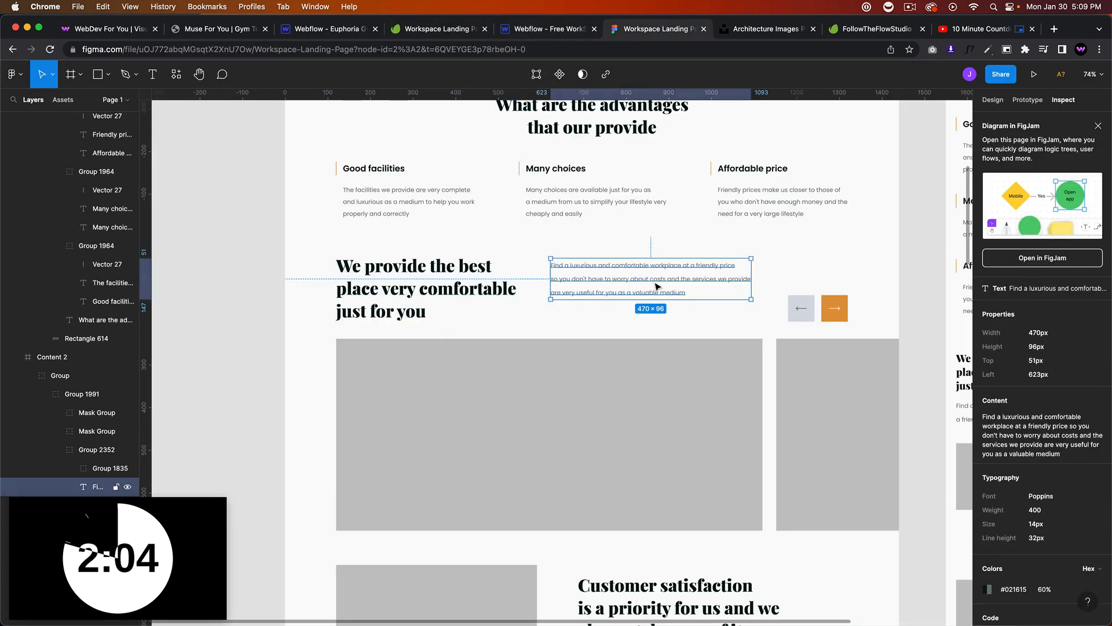
{"action": "left_click", "coordinate": [1098, 400]}
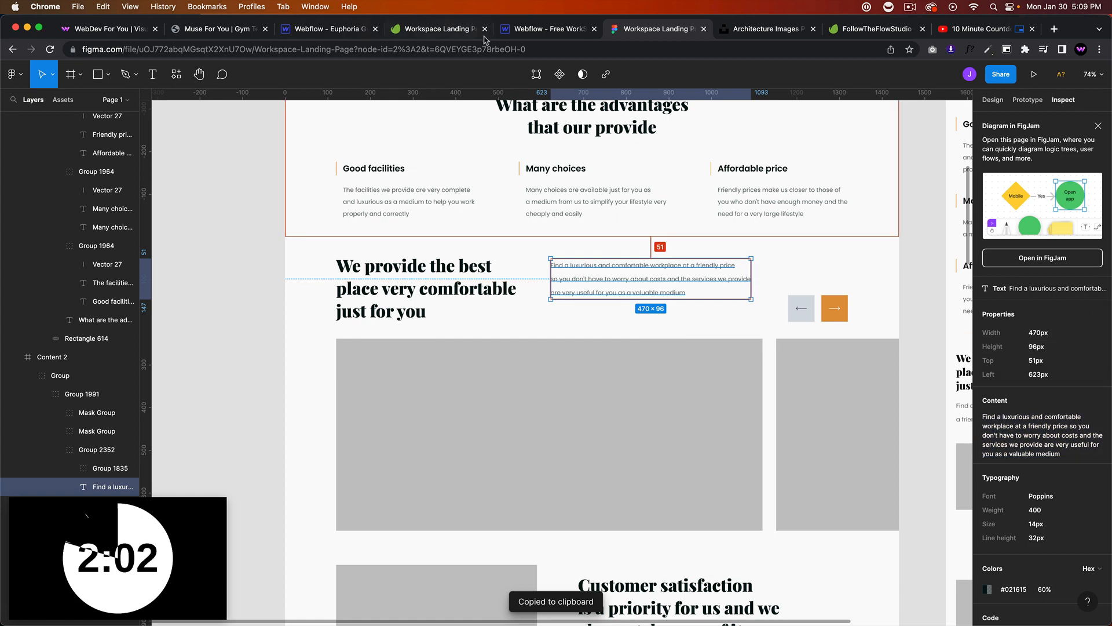
{"action": "left_click", "coordinate": [547, 28]}
{"action": "double_click", "coordinate": [528, 418]}
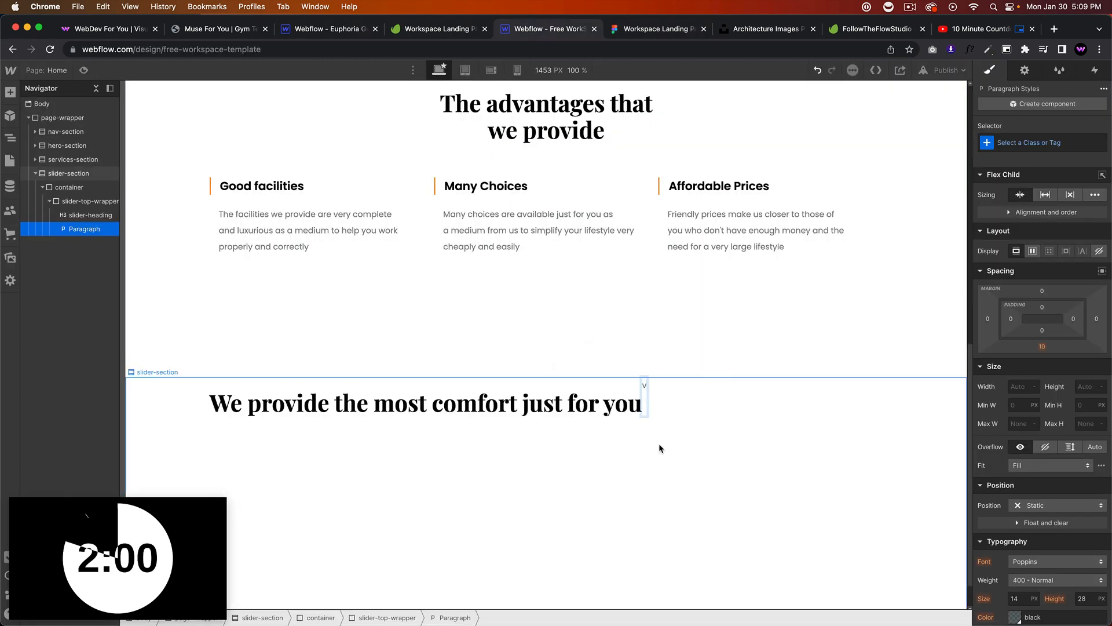
{"action": "key", "text": "super+a"}
{"action": "key", "text": "super+v"}
Set the width of slider-heading to 30%.
{"action": "left_click", "coordinate": [492, 421]}
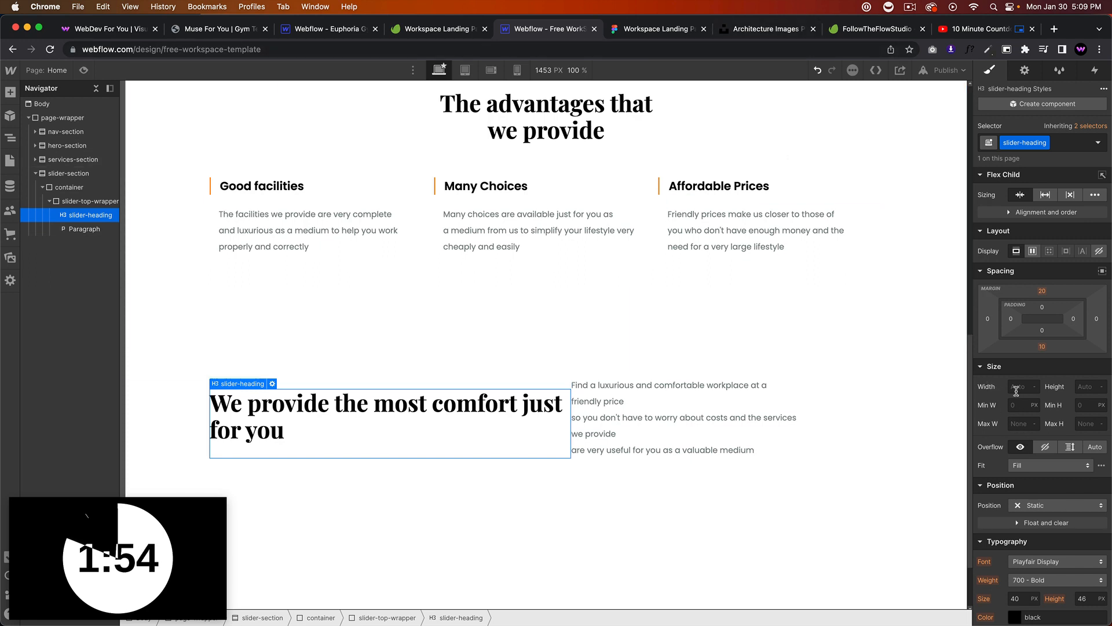
{"action": "left_click", "coordinate": [1018, 387]}
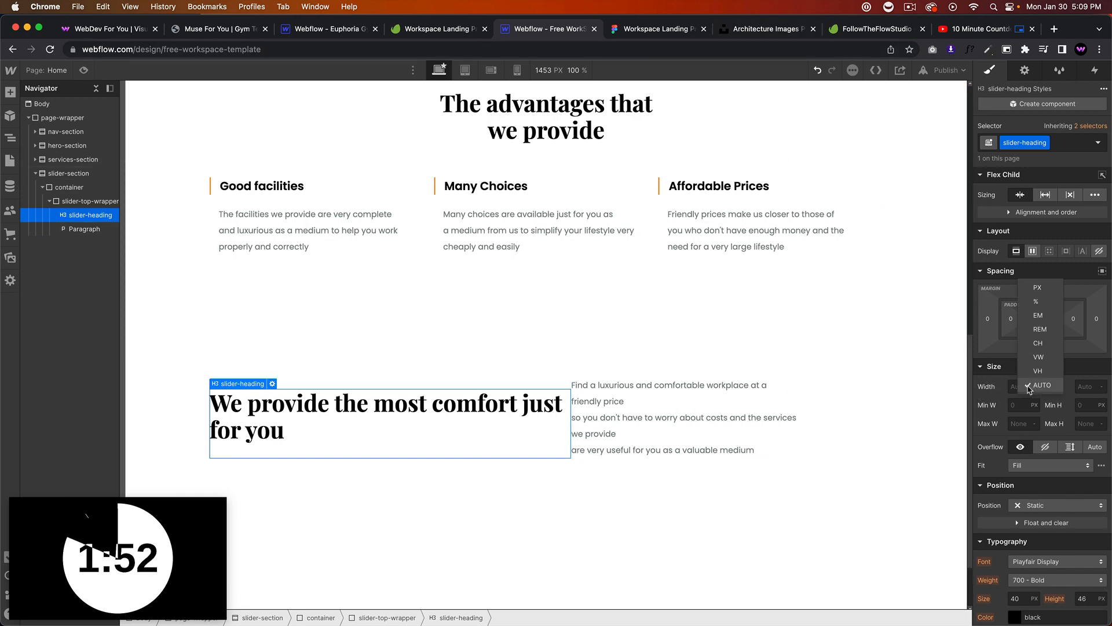
{"action": "type", "text": "30%"}
{"action": "key", "text": "Return"}
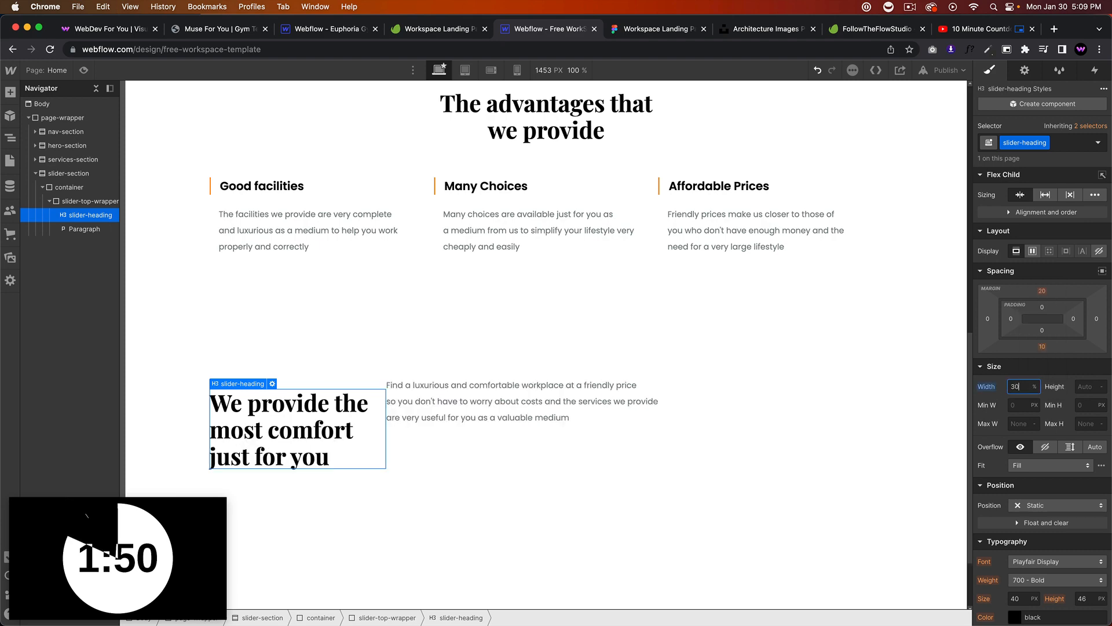
Compare the heading with the Figma design and set the width of slider-heading to 40%.
{"action": "left_click", "coordinate": [632, 29]}
{"action": "left_click", "coordinate": [563, 30]}
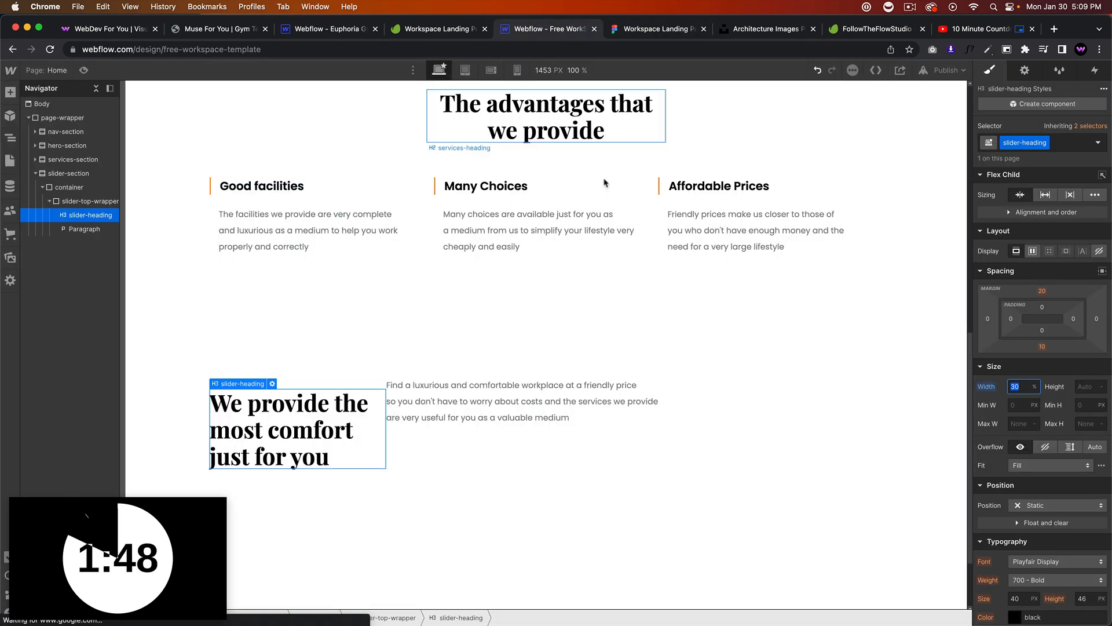
{"action": "left_click", "coordinate": [1018, 386]}
{"action": "type", "text": "40"}
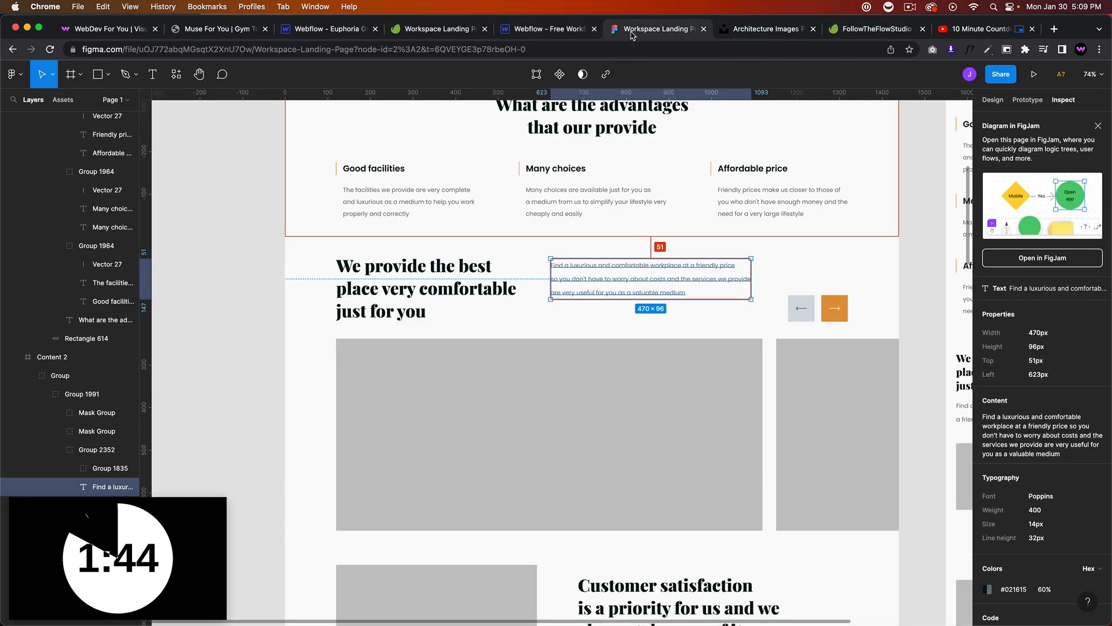
{"action": "left_click", "coordinate": [631, 32]}
{"action": "left_click", "coordinate": [549, 32]}
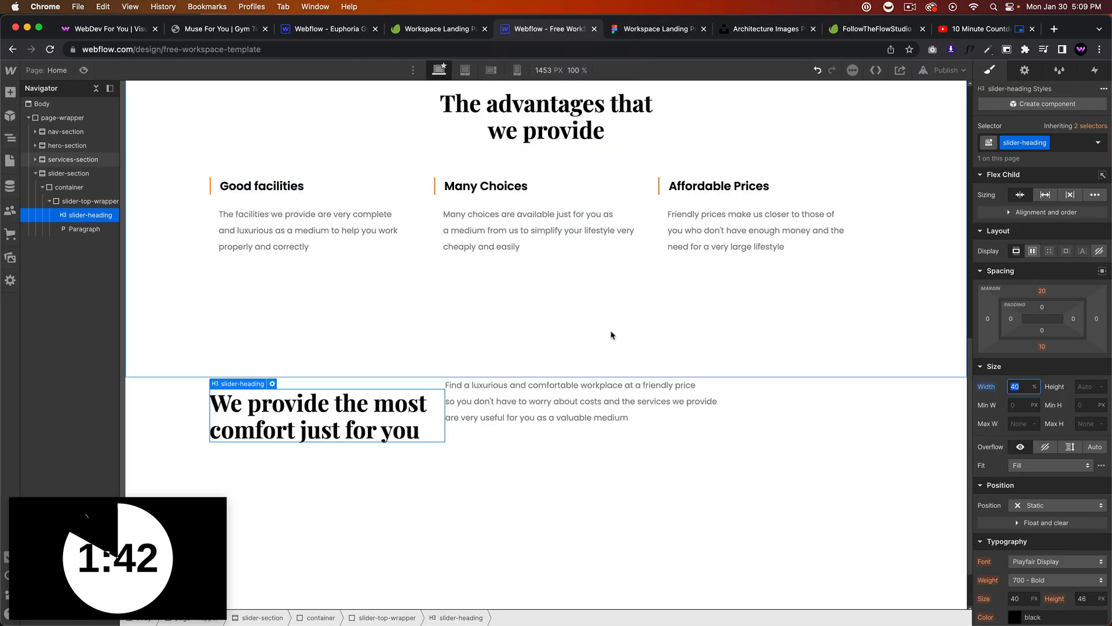
Try aligning the items of slider-top-wrapper to the start, and undo the change.
{"action": "left_click", "coordinate": [677, 409]}
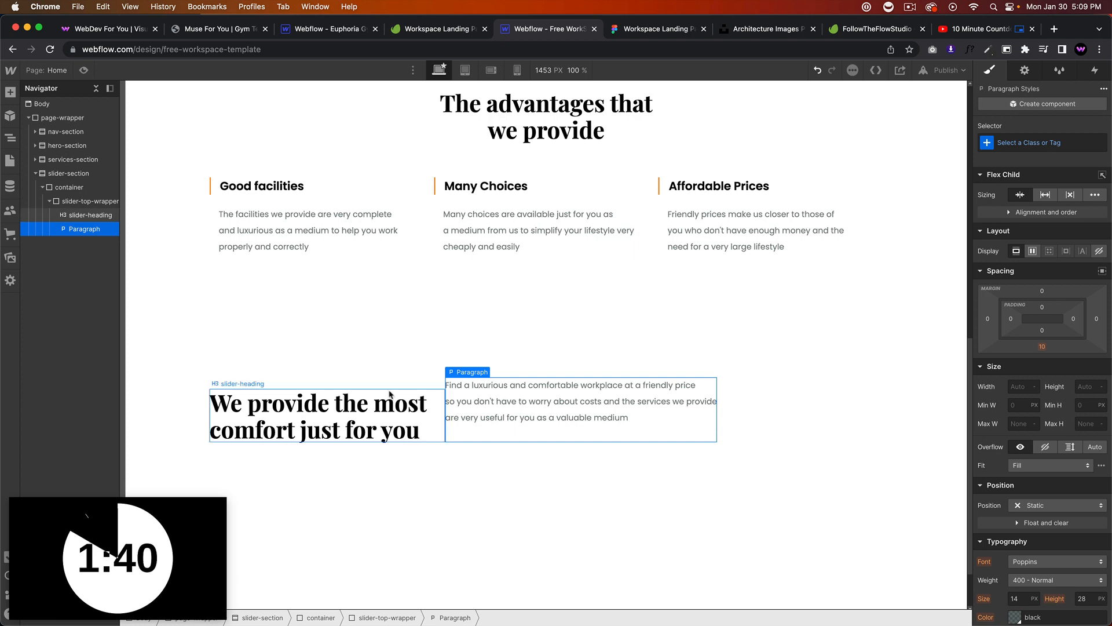
{"action": "left_click", "coordinate": [392, 381]}
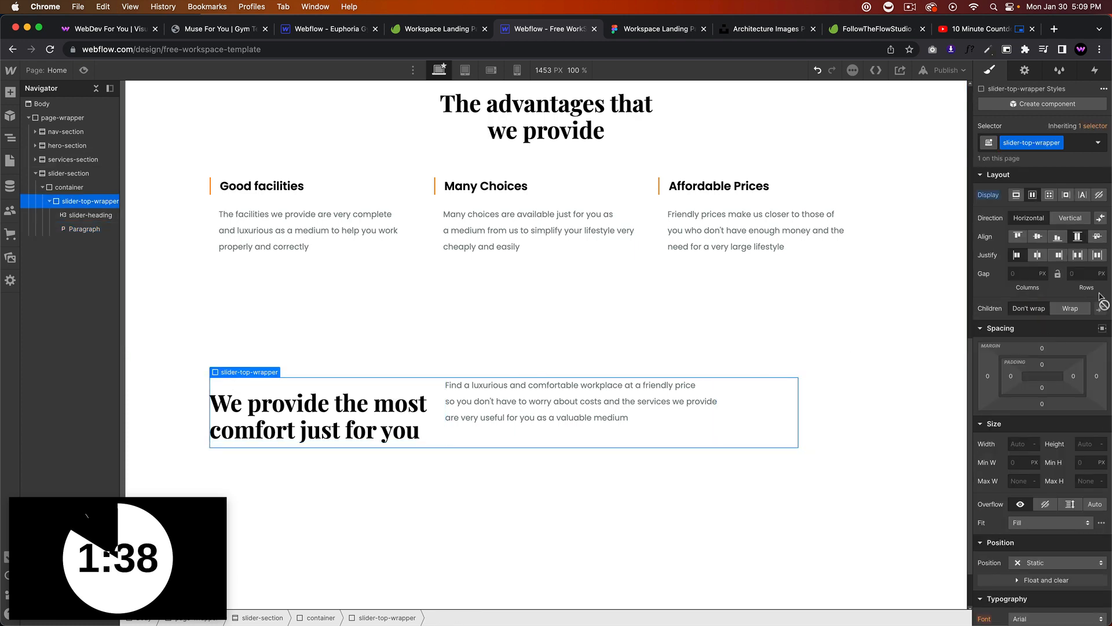
{"action": "left_click", "coordinate": [1018, 237]}
{"action": "key", "text": "super+z"}
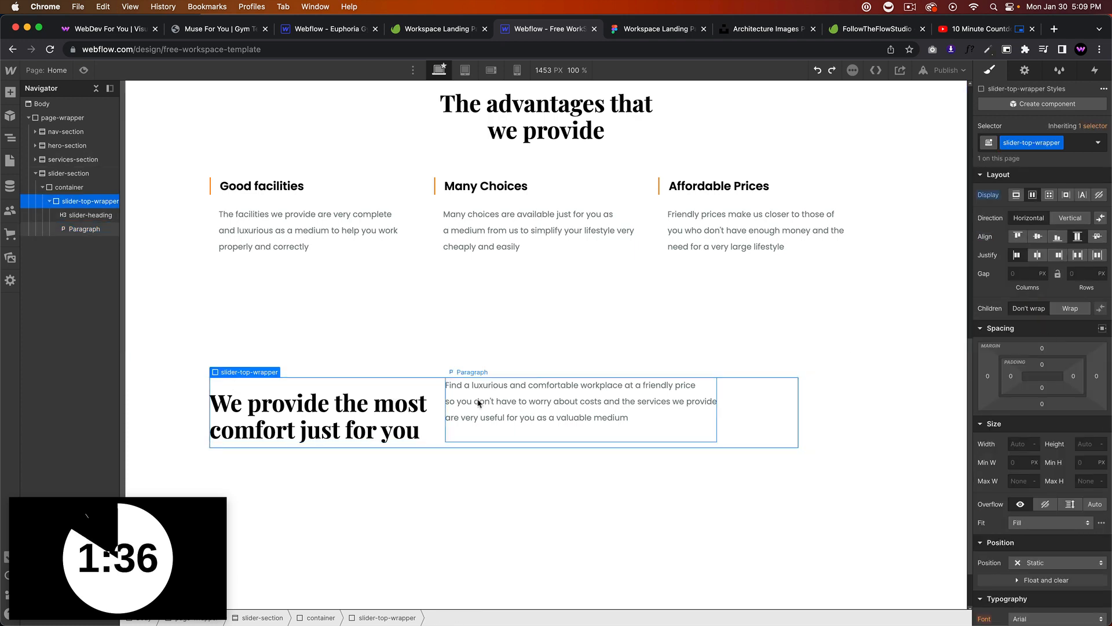
Set the top margin of slider-heading to 0.
{"action": "left_click", "coordinate": [407, 407]}
{"action": "left_click", "coordinate": [1041, 292]}
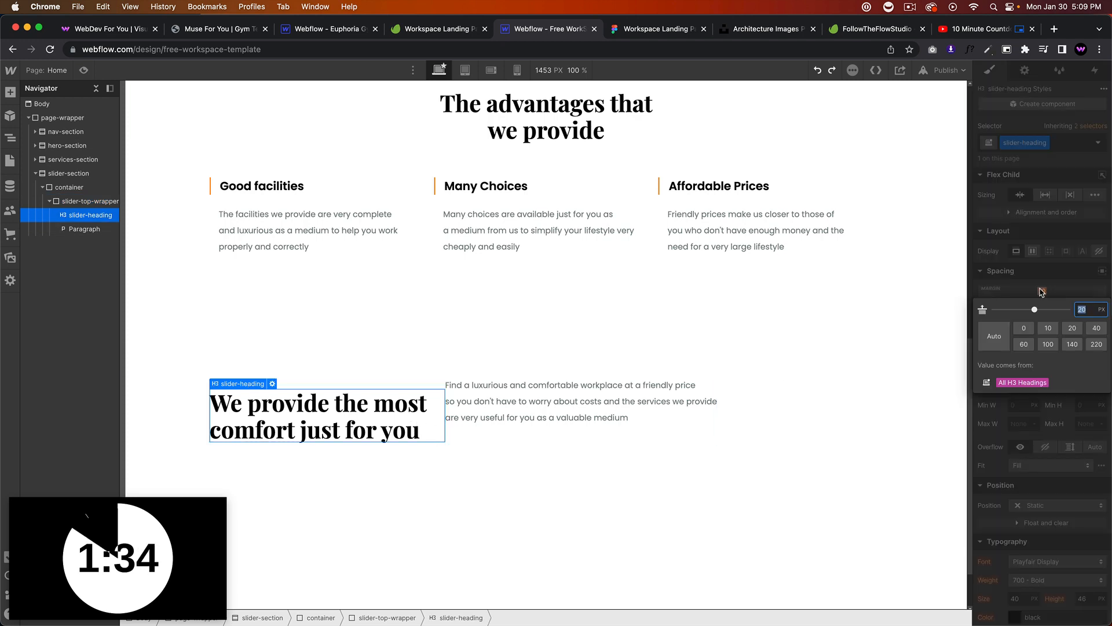
{"action": "key", "text": "Return"}
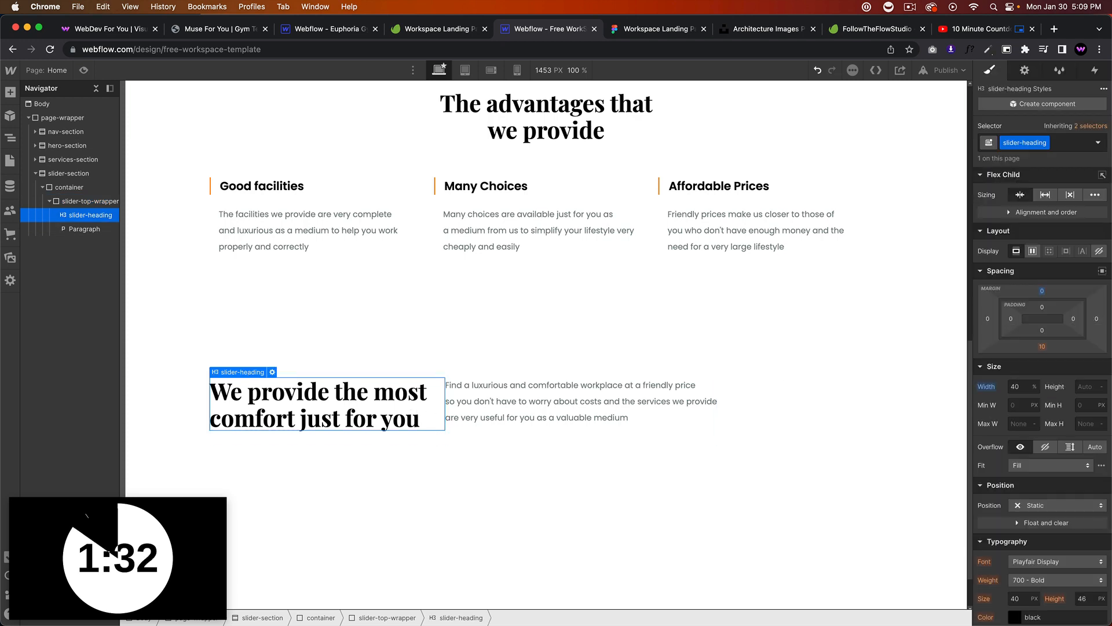
{"action": "left_click", "coordinate": [530, 354]}
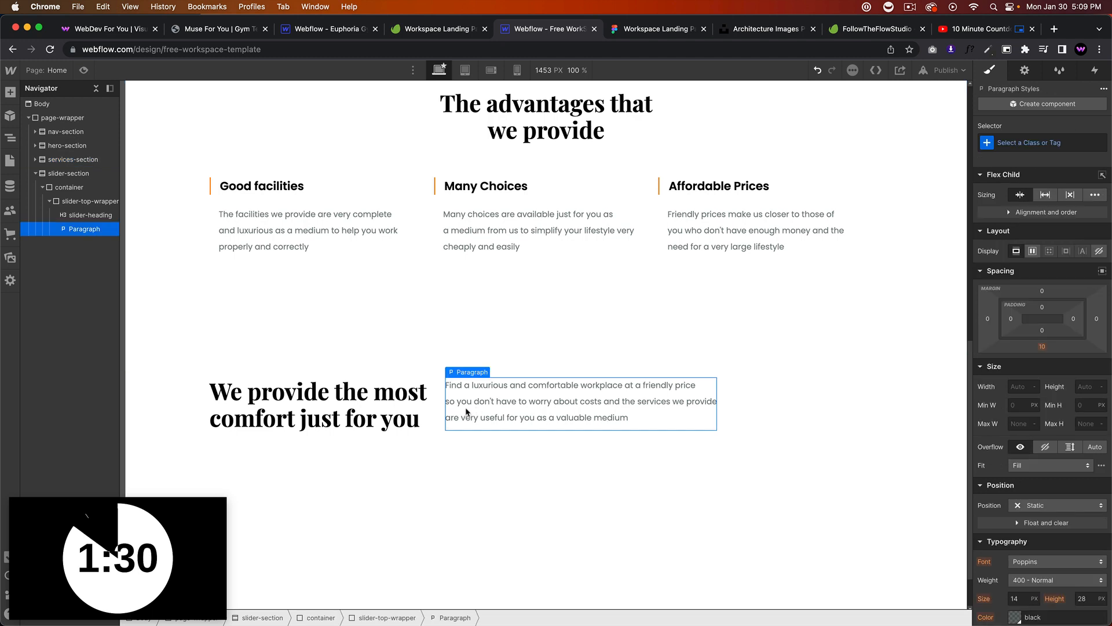
{"action": "left_click", "coordinate": [369, 407]}
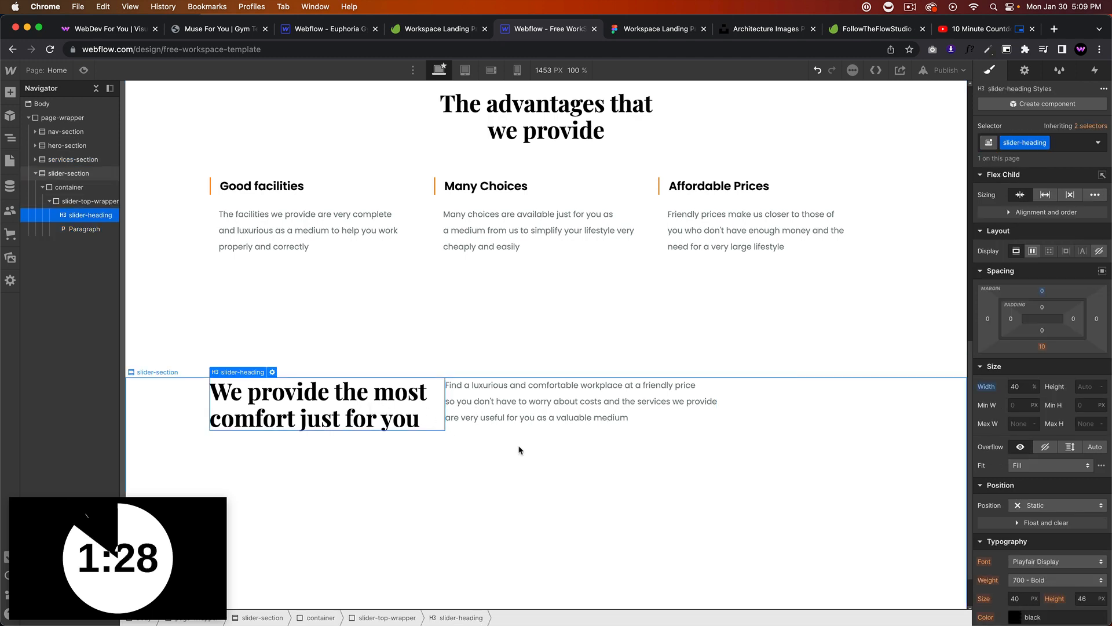
{"action": "left_click", "coordinate": [585, 488]}
Check the Figma layout, try End alignment and settle on Center alignment for the items of slider-top-wrapper.
{"action": "left_click", "coordinate": [648, 29]}
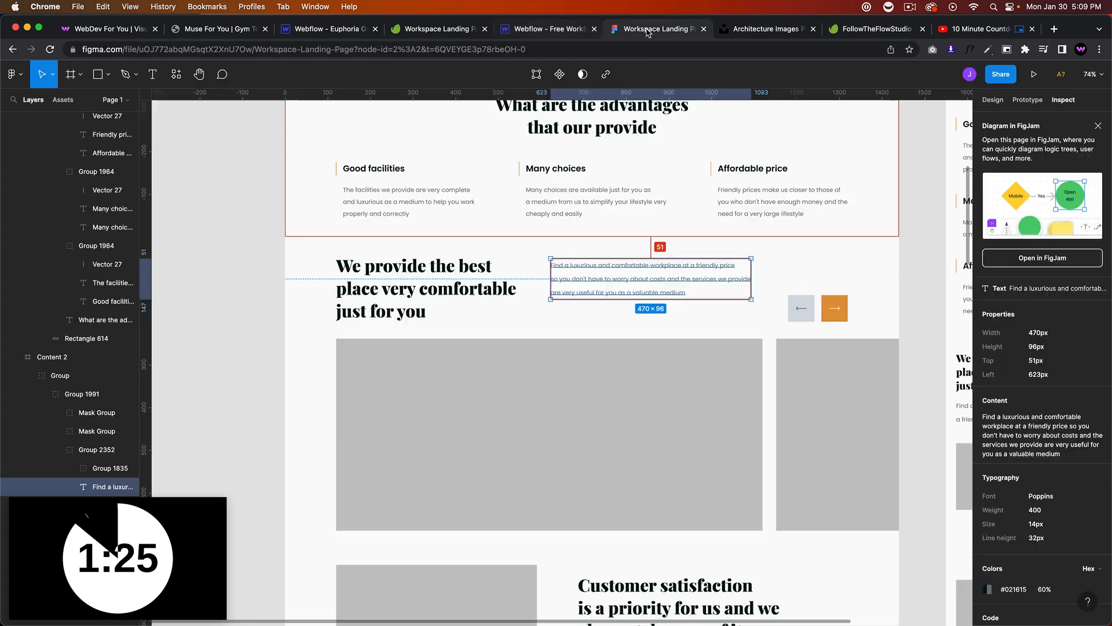
{"action": "left_click", "coordinate": [520, 32]}
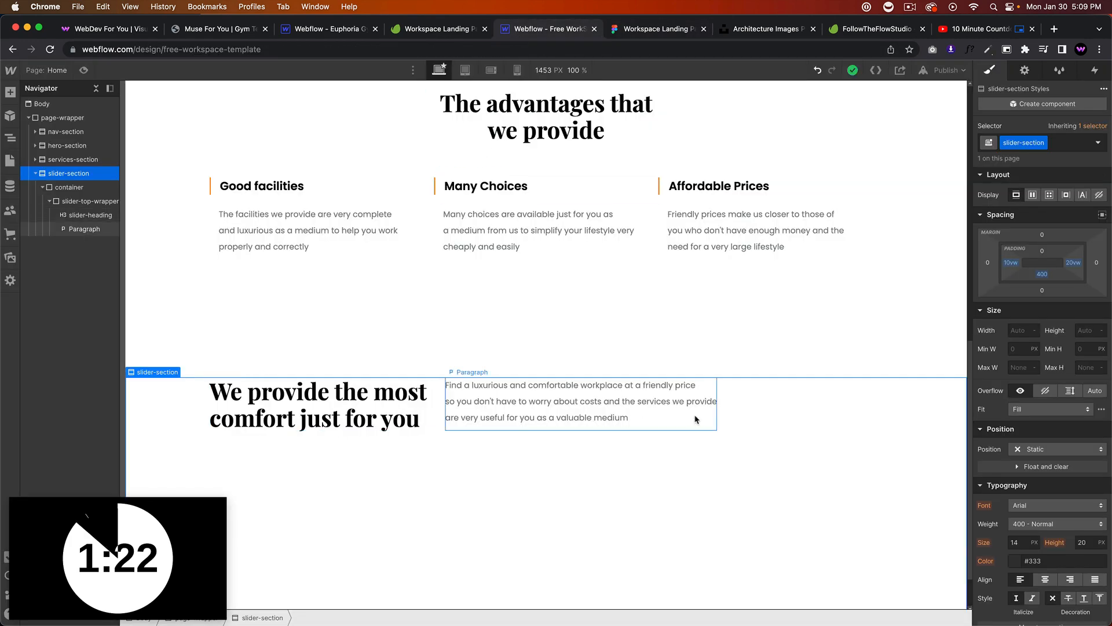
{"action": "left_click", "coordinate": [770, 413]}
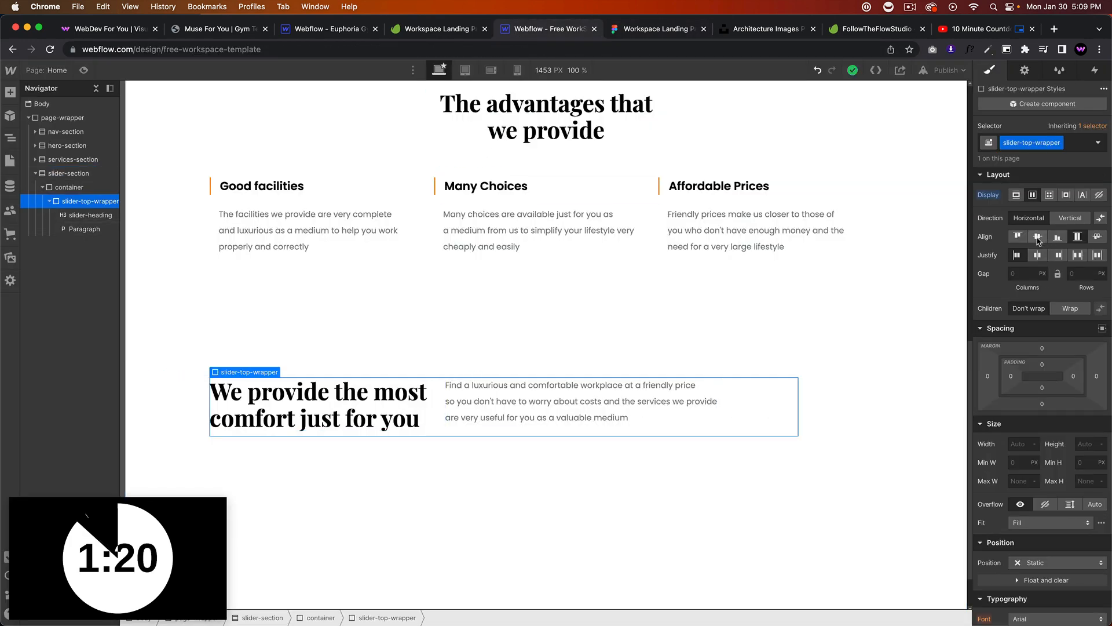
{"action": "left_click", "coordinate": [1037, 236]}
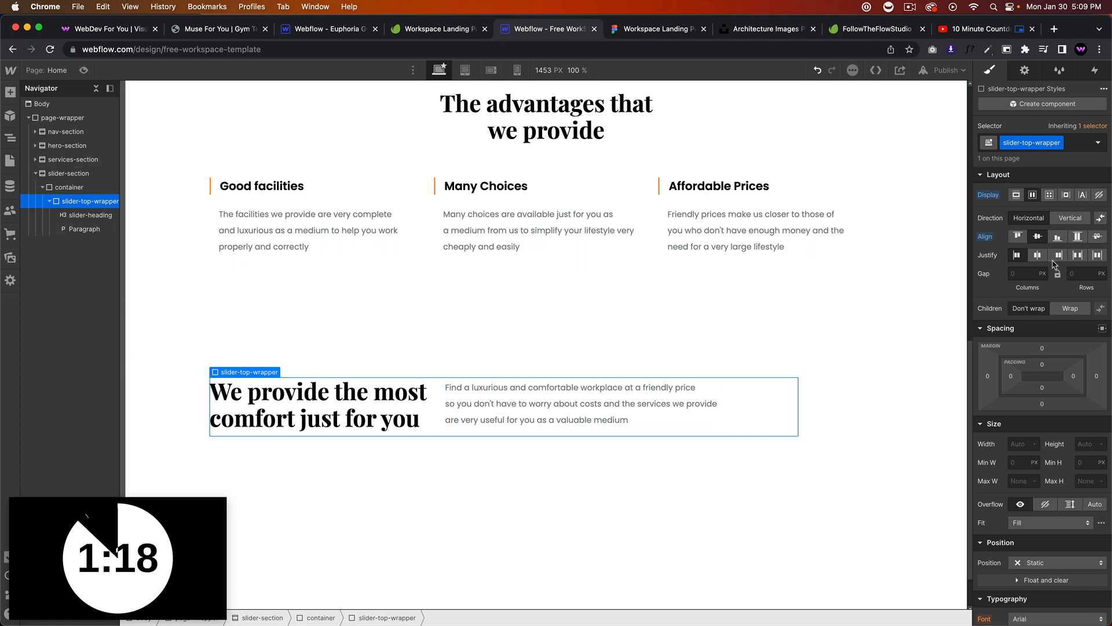
{"action": "left_click", "coordinate": [1056, 238]}
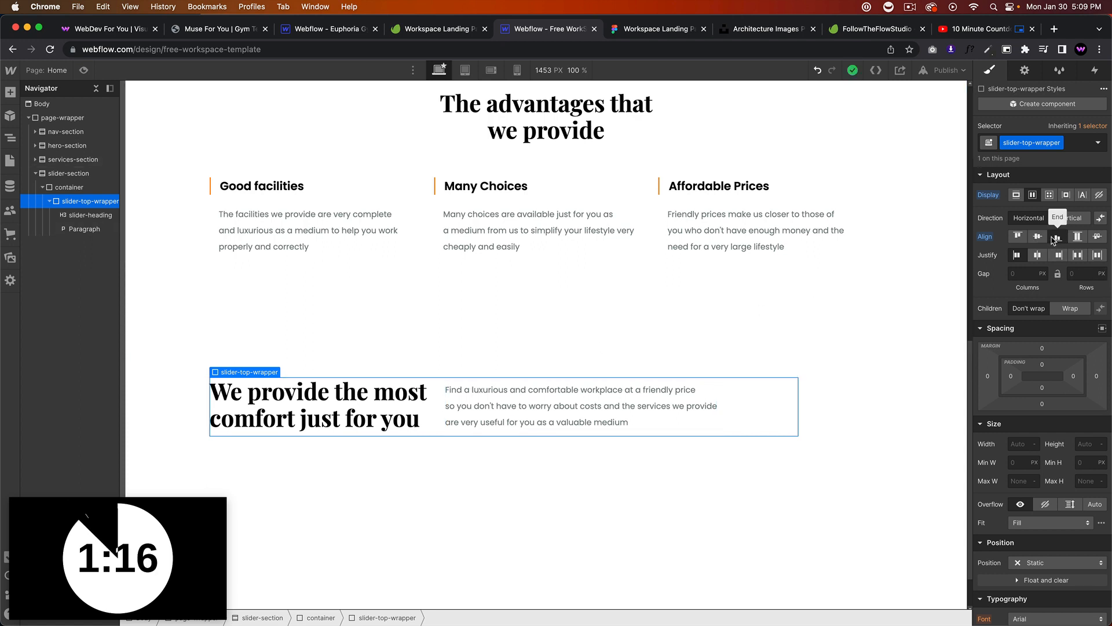
{"action": "left_click", "coordinate": [1039, 238]}
Set the bottom margin to 0 on both the slider paragraph and slider-heading.
{"action": "left_click", "coordinate": [501, 421]}
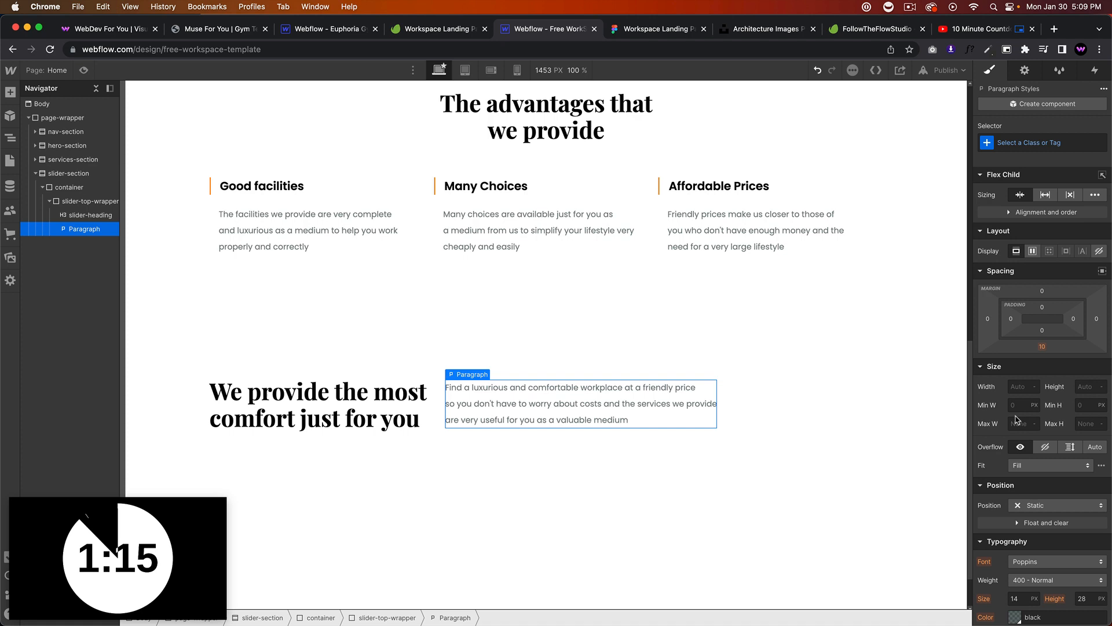
{"action": "left_click", "coordinate": [1041, 346]}
{"action": "type", "text": "0"}
{"action": "key", "text": "Return"}
{"action": "left_click", "coordinate": [405, 409]}
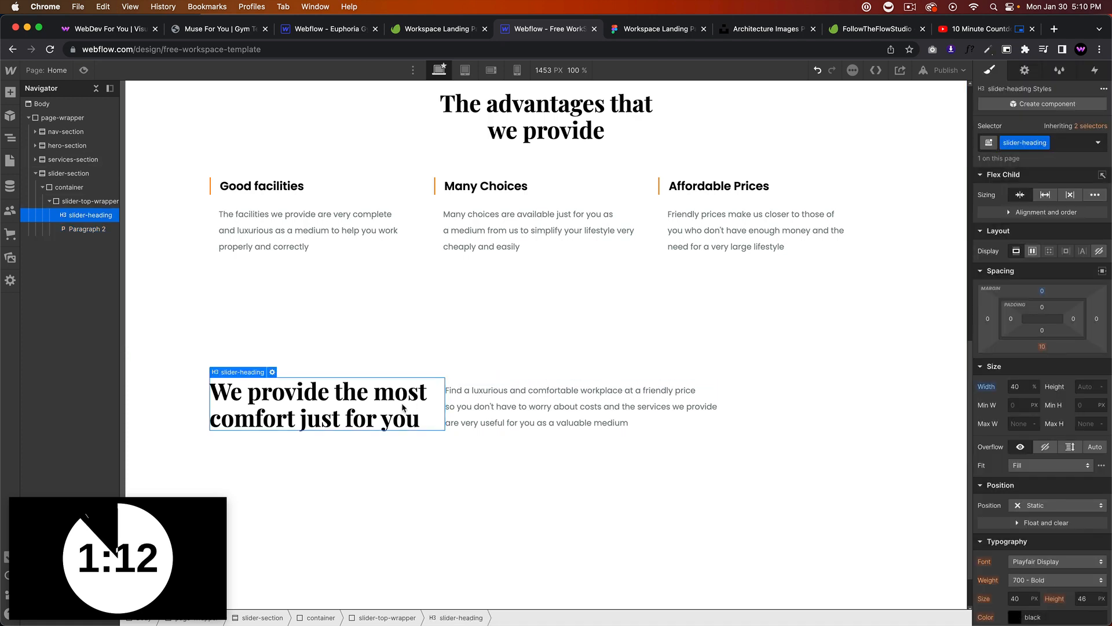
{"action": "left_click", "coordinate": [1042, 346]}
{"action": "type", "text": "0"}
{"action": "key", "text": "Return"}
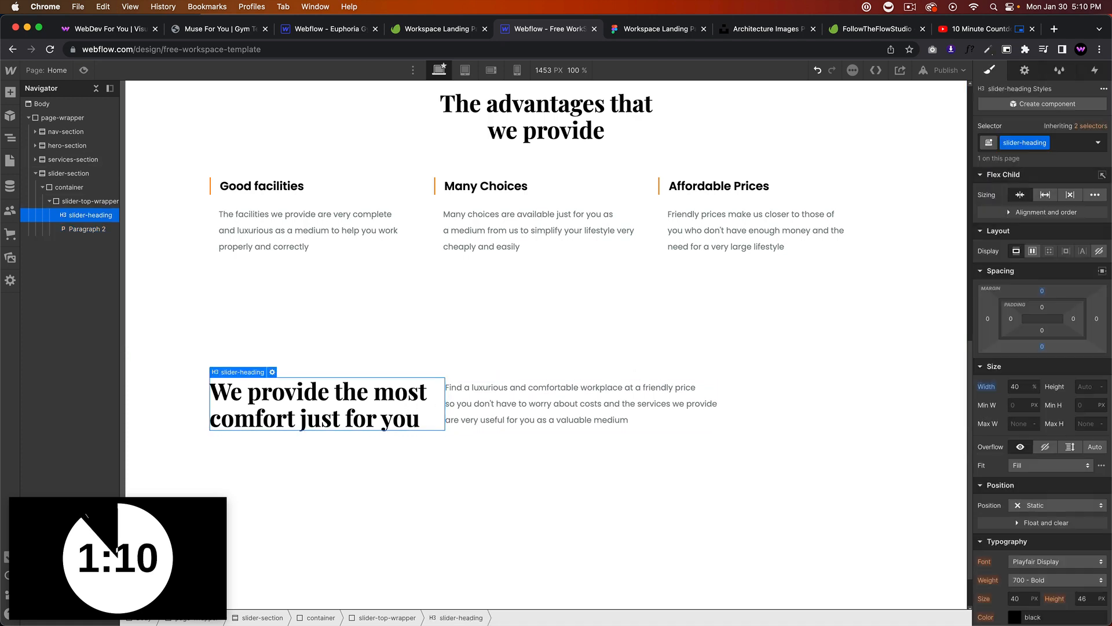
Align the items of slider-top-wrapper to End.
{"action": "left_click", "coordinate": [775, 407]}
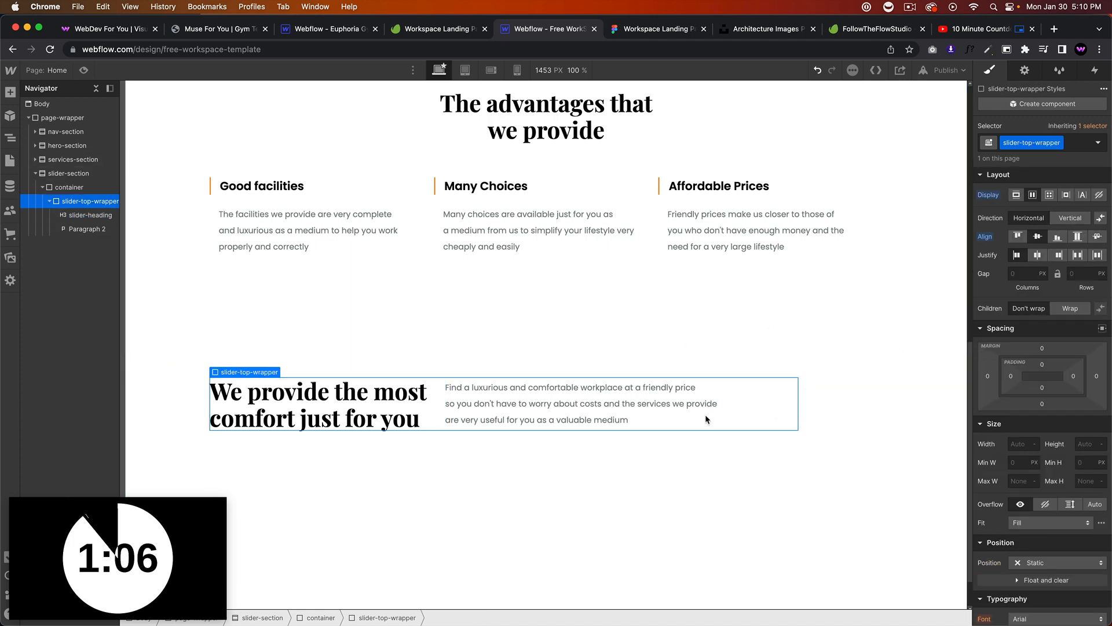
{"action": "left_click", "coordinate": [696, 453]}
{"action": "left_click", "coordinate": [689, 418]}
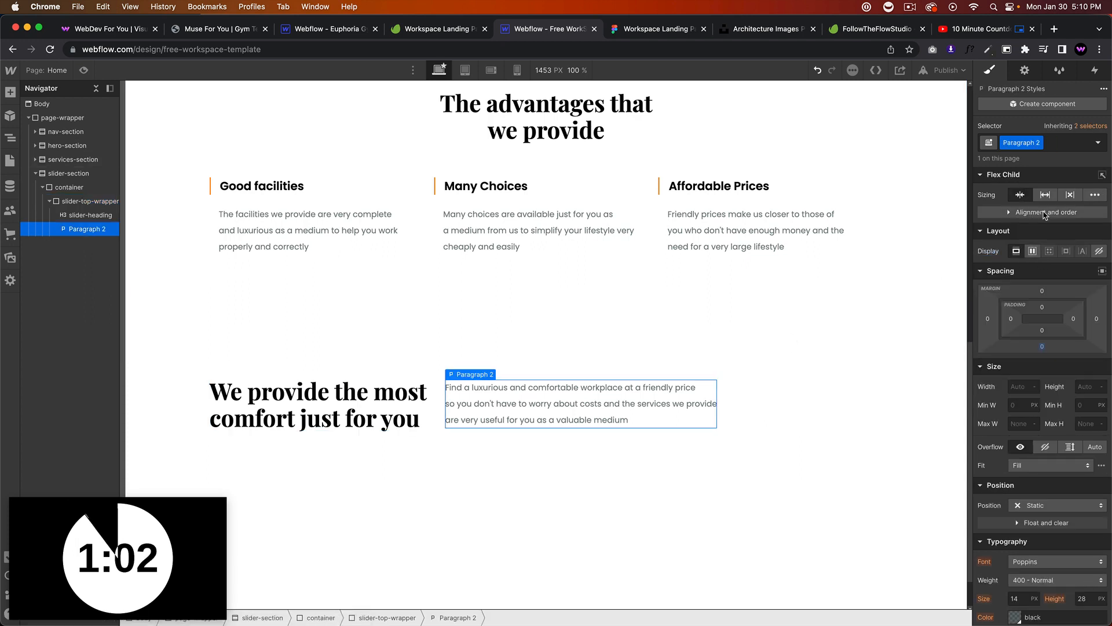
{"action": "left_click", "coordinate": [746, 400]}
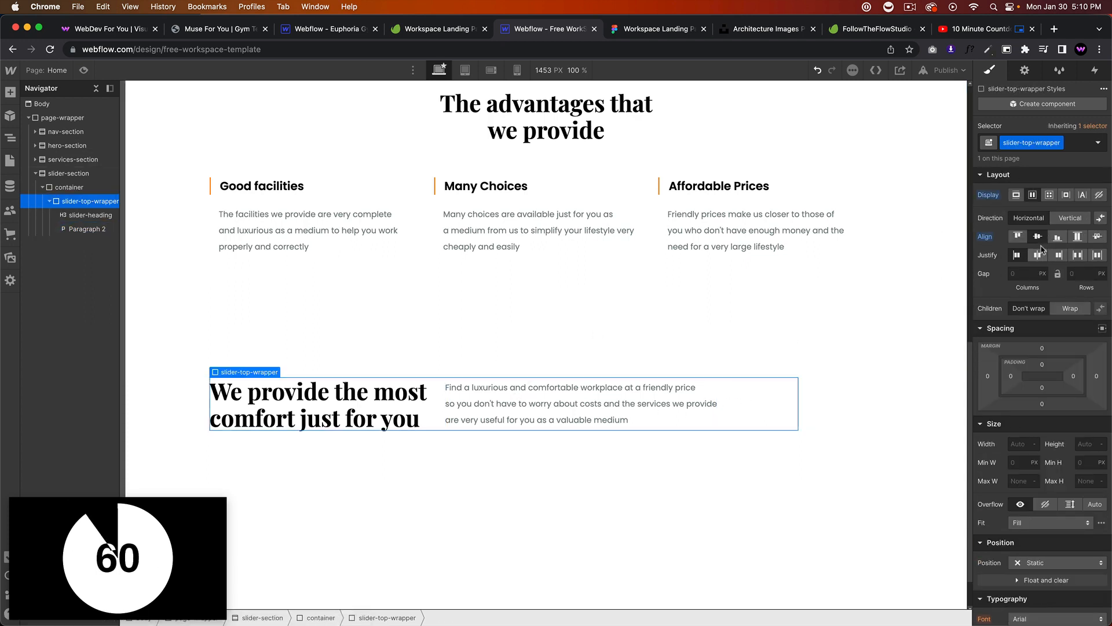
{"action": "left_click", "coordinate": [1061, 240]}
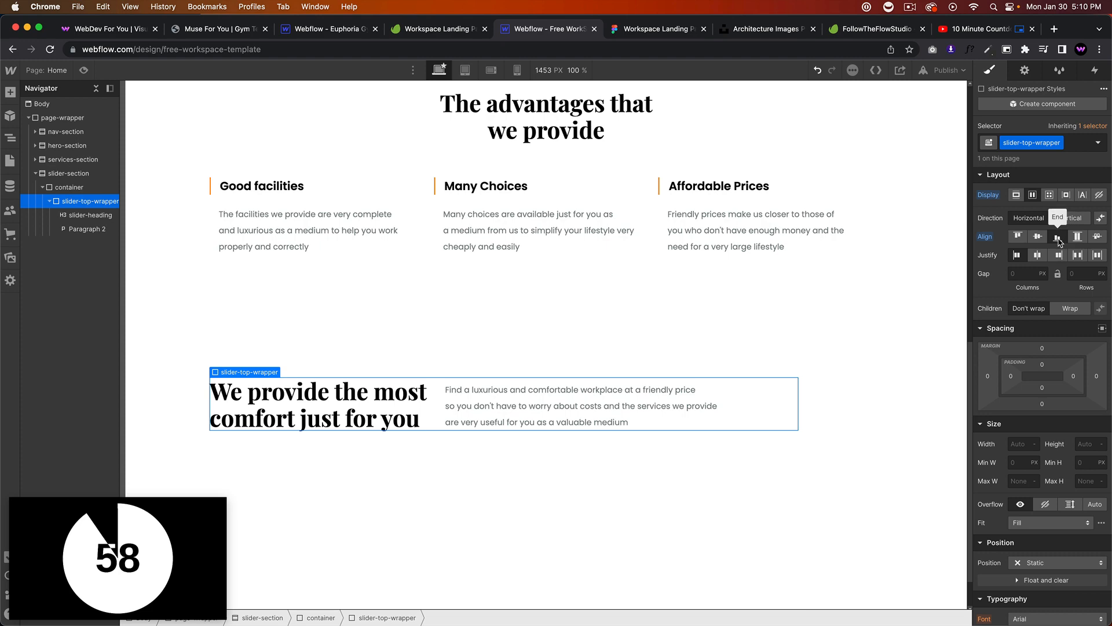
Compare the heading row with the Figma design and clear the width set on slider-heading.
{"action": "left_click", "coordinate": [352, 32]}
{"action": "left_click", "coordinate": [427, 30]}
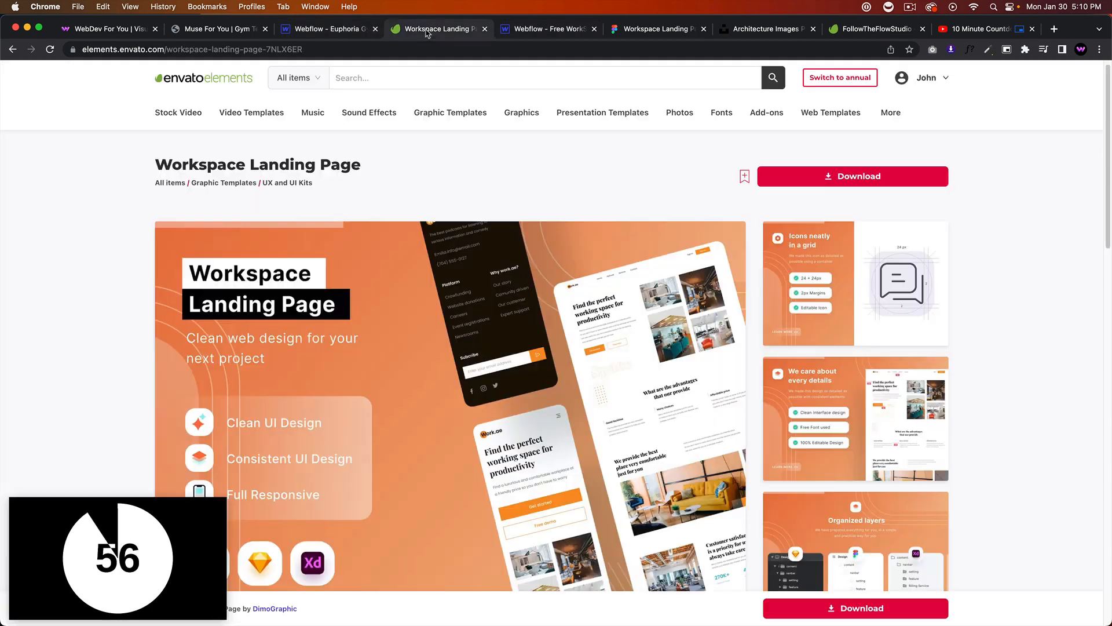
{"action": "left_click", "coordinate": [546, 30]}
{"action": "left_click", "coordinate": [655, 29]}
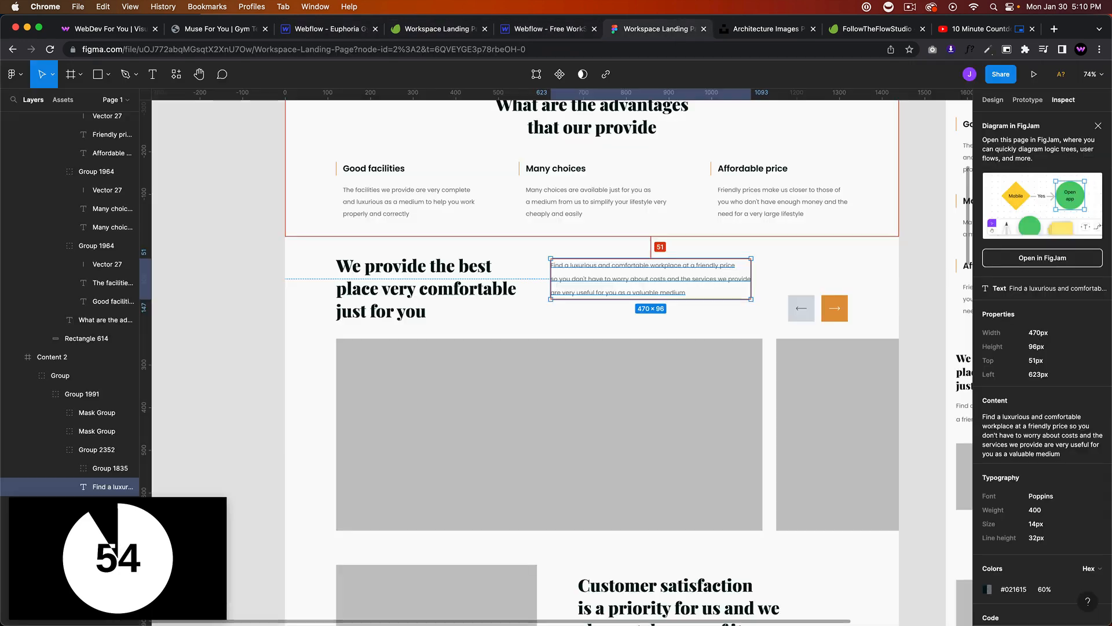
{"action": "left_click", "coordinate": [553, 34]}
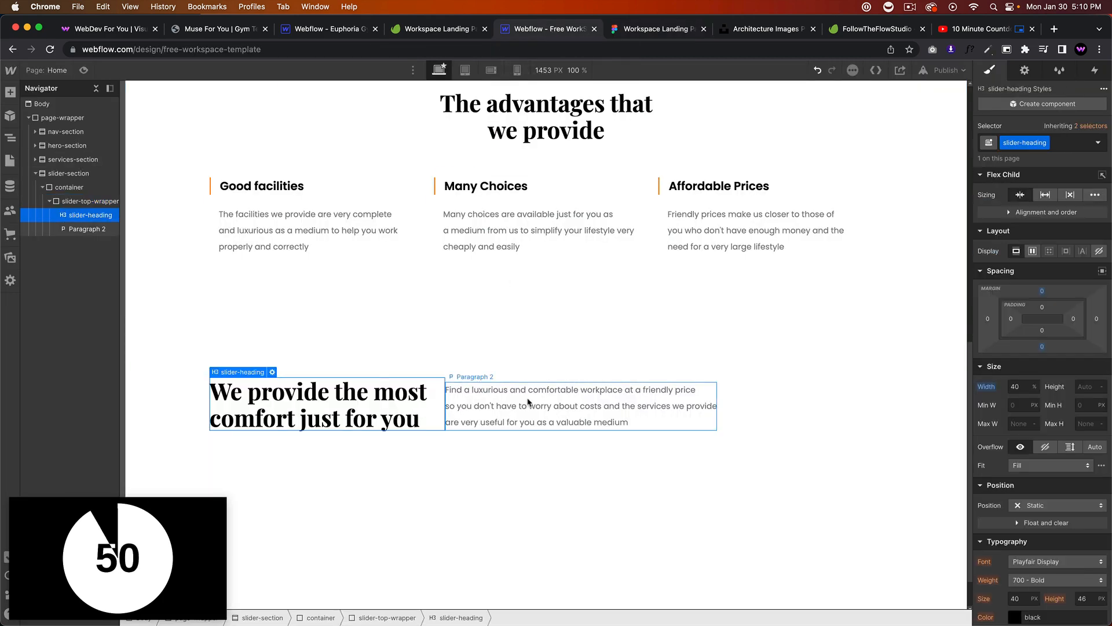
{"action": "left_click", "coordinate": [1021, 385]}
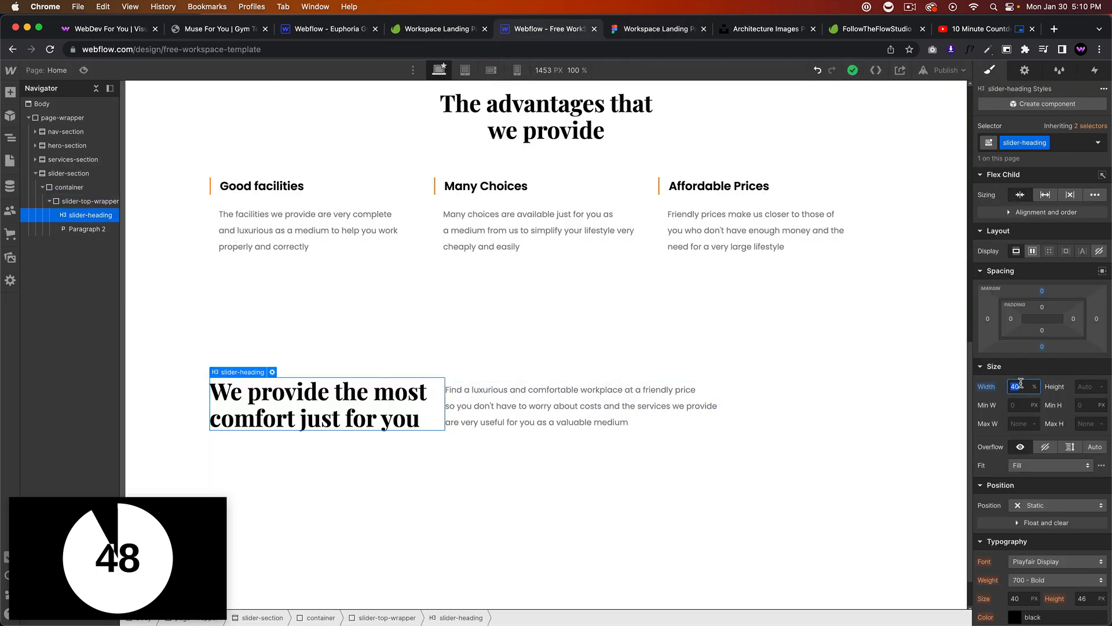
{"action": "key", "text": "BackSpace"}
{"action": "key", "text": "Return"}
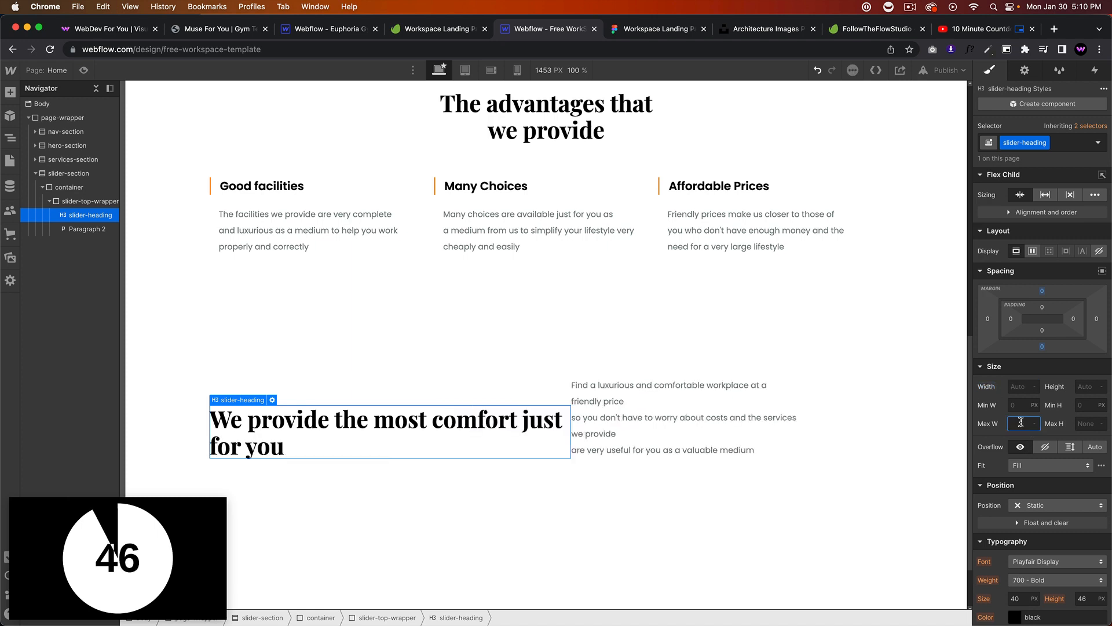
Set the max width of slider-heading to 19 CH.
{"action": "key", "text": "Return"}
{"action": "key", "text": "Down"}
{"action": "key", "text": "Down"}
{"action": "key", "text": "Down"}
{"action": "key", "text": "Down"}
{"action": "key", "text": "Down"}
{"action": "key", "text": "Down"}
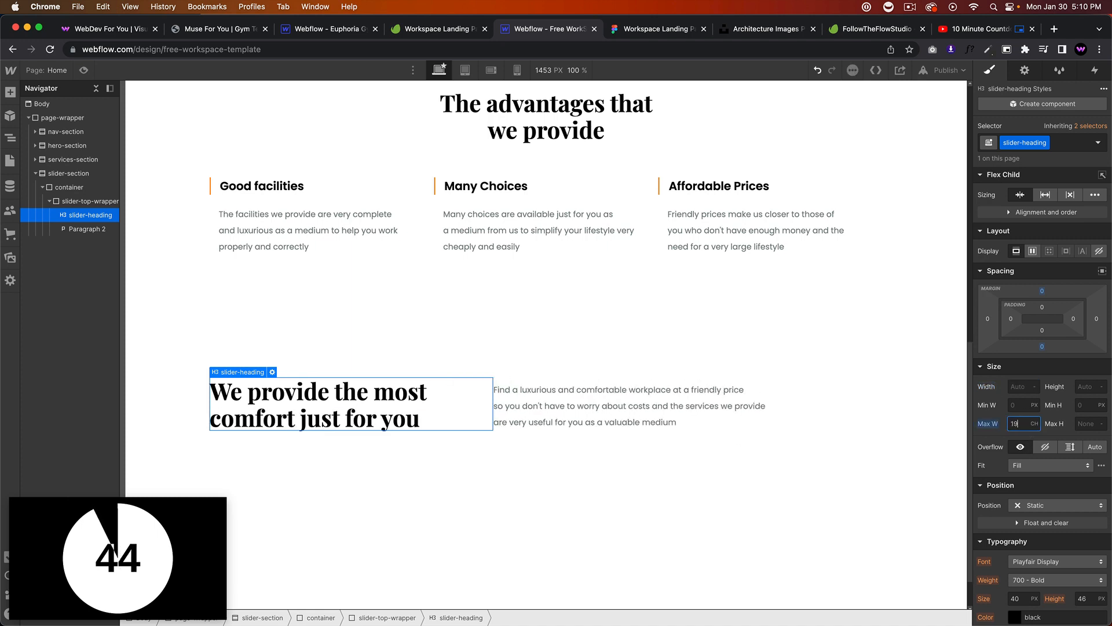
Reduce the max width of slider-heading to 13 CH and align the items of slider-top-wrapper to Center.
{"action": "key", "text": "Down"}
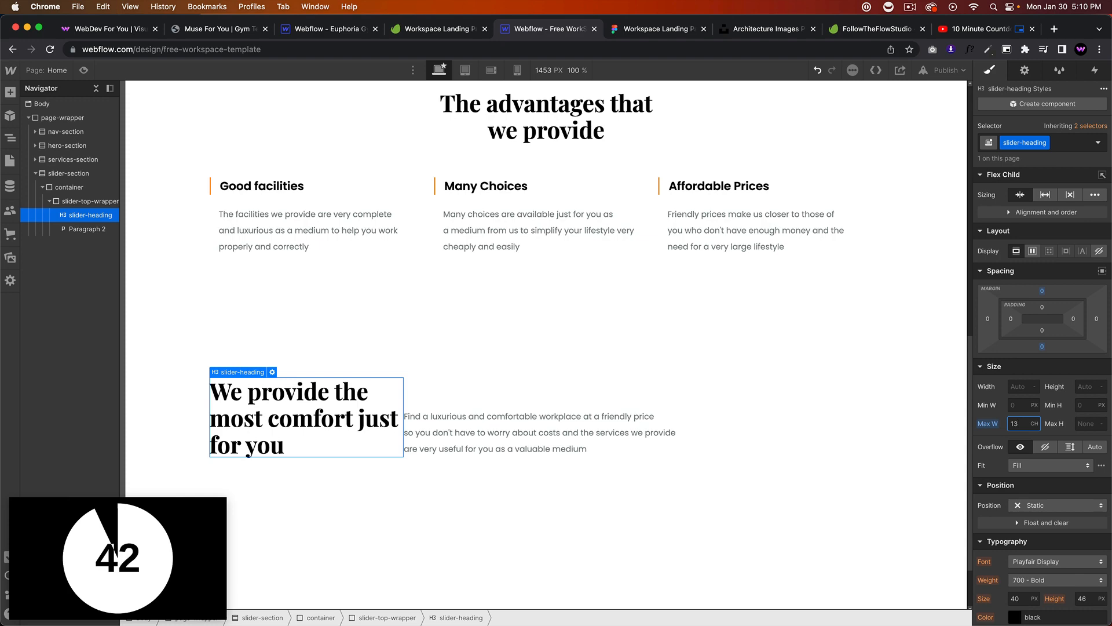
{"action": "left_click", "coordinate": [723, 390]}
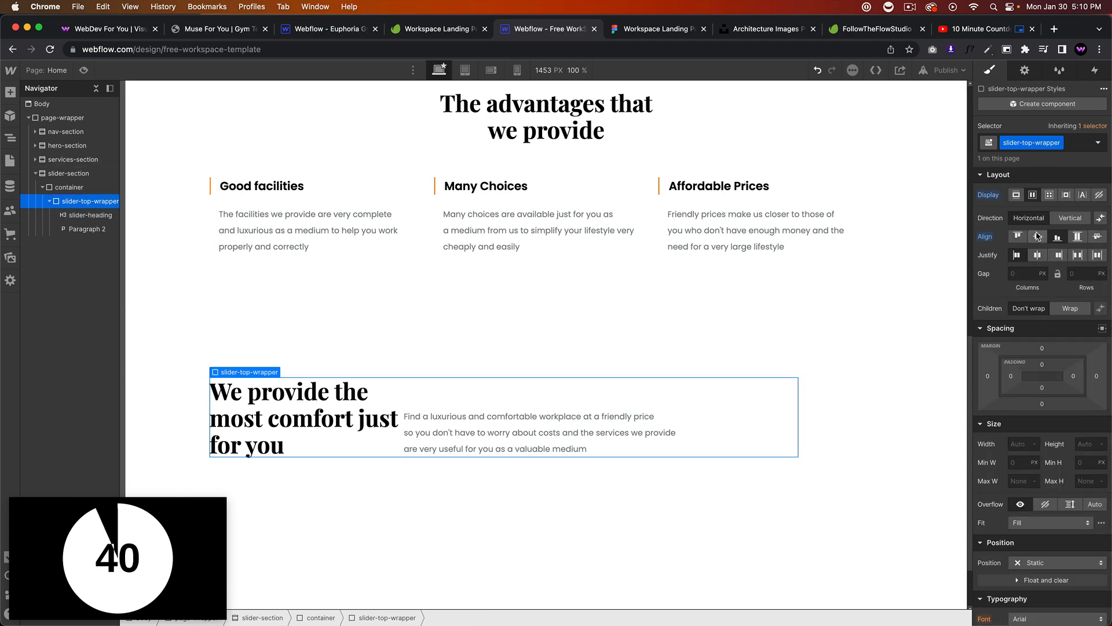
{"action": "left_click", "coordinate": [626, 354]}
Check the gap between heading and paragraph in the Figma design and set slider-heading's right margin to 80 px.
{"action": "left_click", "coordinate": [379, 406]}
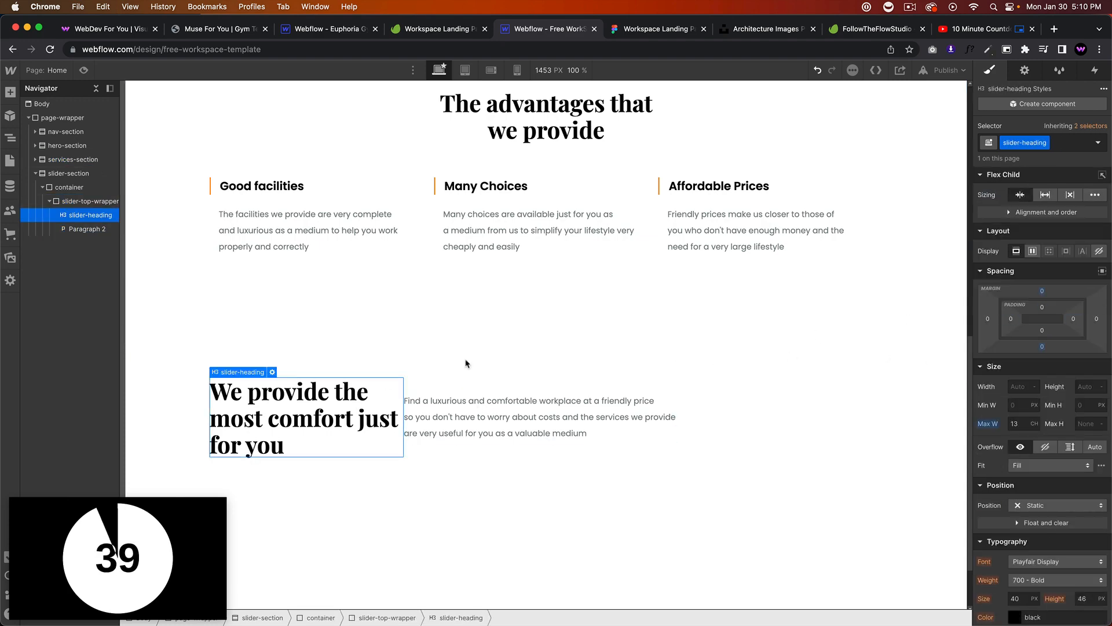
{"action": "left_click", "coordinate": [641, 21]}
{"action": "left_click", "coordinate": [426, 288]}
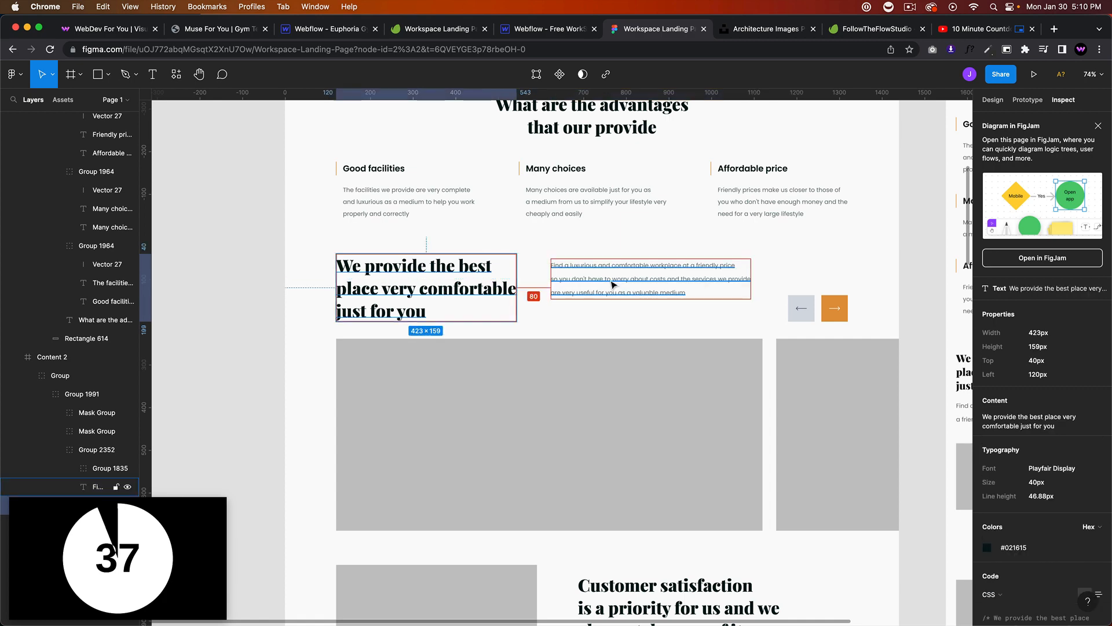
{"action": "left_click", "coordinate": [536, 30]}
{"action": "left_click", "coordinate": [1095, 320]}
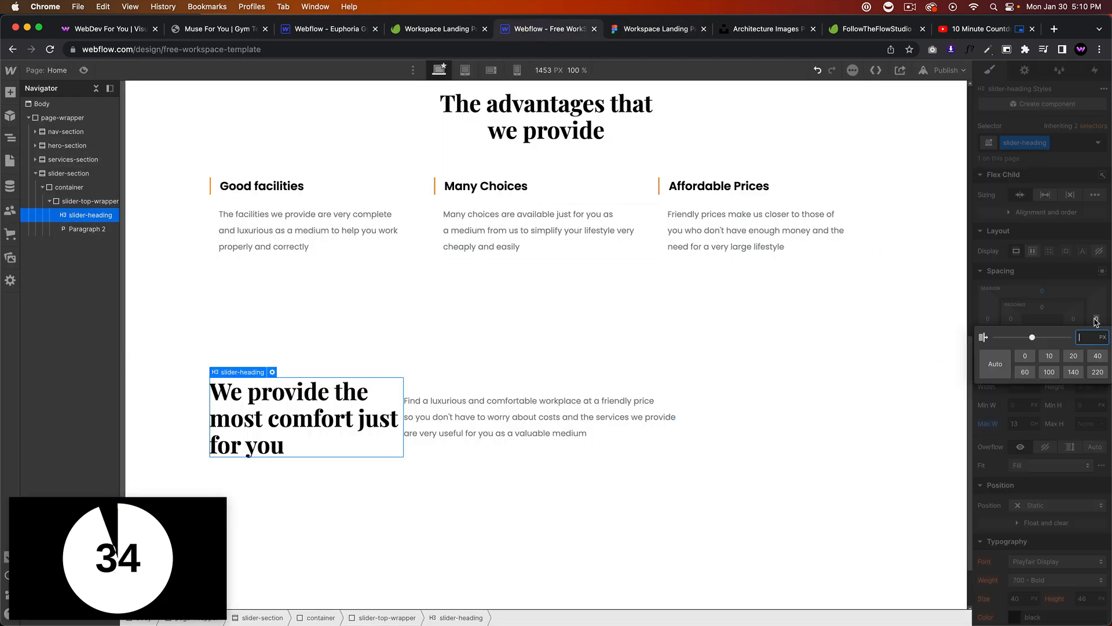
{"action": "type", "text": "80"}
{"action": "key", "text": "Return"}
Compare the slider section with the Figma design and insert a Slider element into its container below slider-top-wrapper.
{"action": "left_click", "coordinate": [632, 521]}
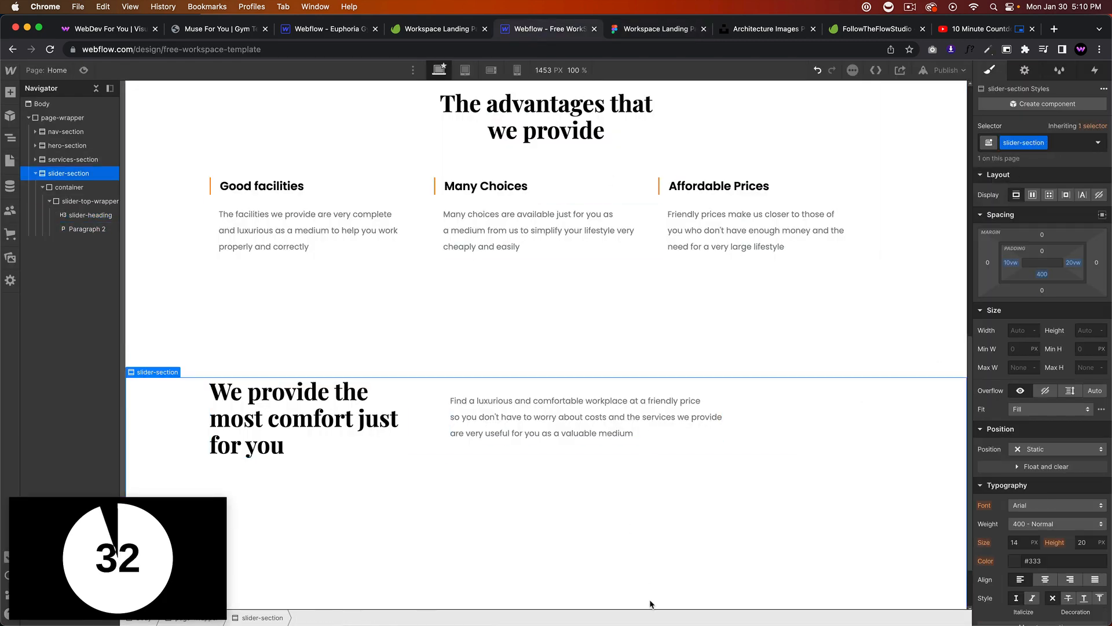
{"action": "scroll", "coordinate": [652, 524], "scroll_direction": "down", "scroll_amount": 2}
{"action": "scroll", "coordinate": [652, 524], "scroll_direction": "up", "scroll_amount": 5}
{"action": "scroll", "coordinate": [655, 516], "scroll_direction": "down", "scroll_amount": 5}
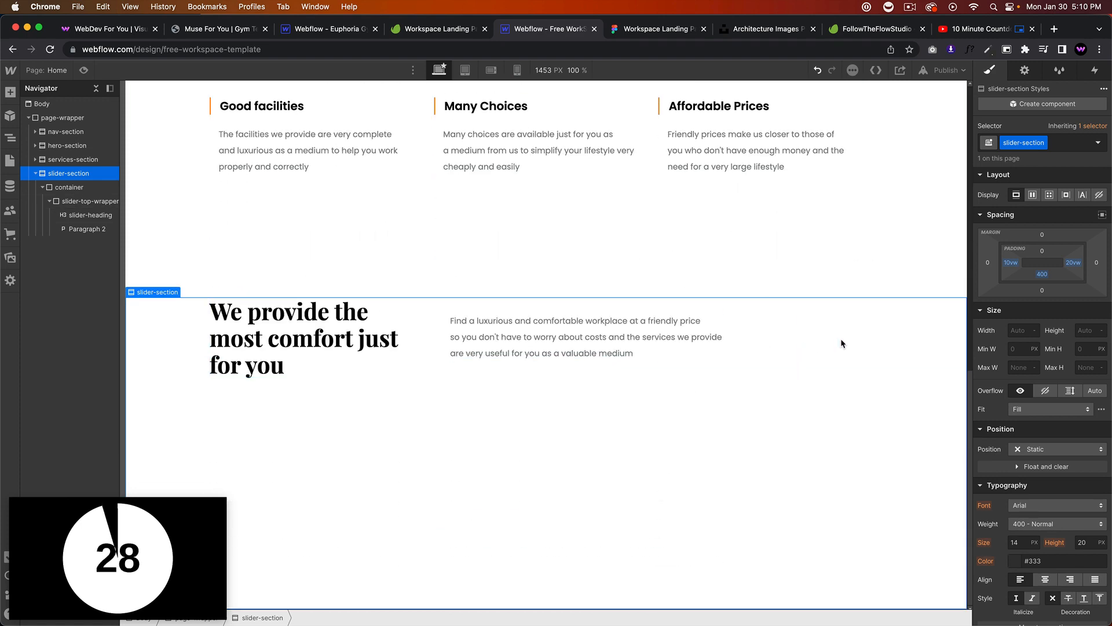
{"action": "left_click", "coordinate": [627, 28]}
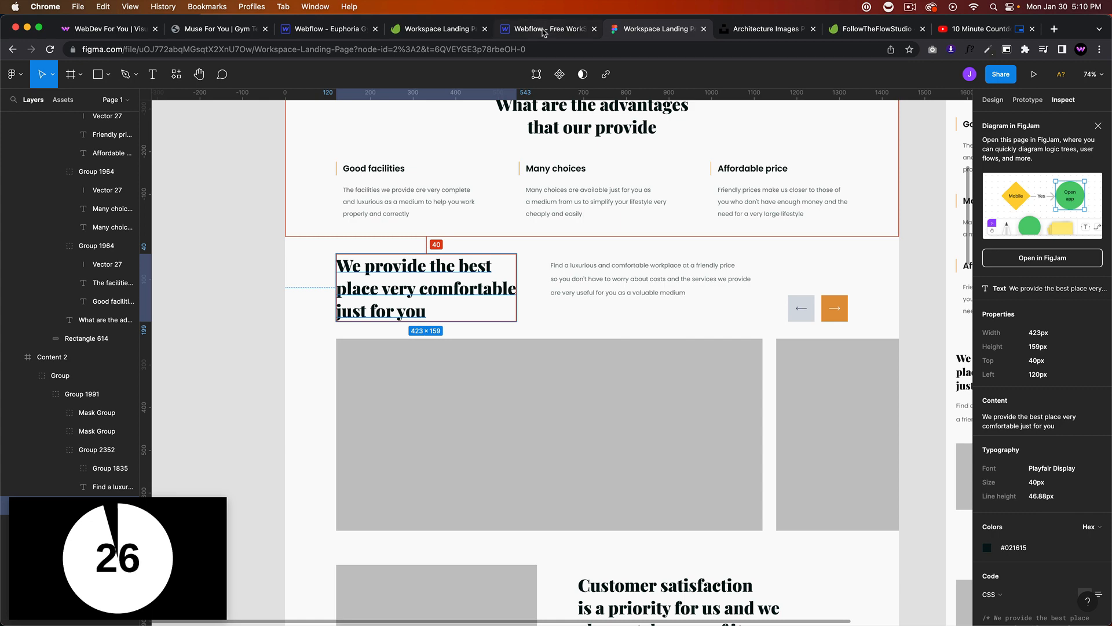
{"action": "left_click", "coordinate": [551, 29]}
{"action": "left_click", "coordinate": [762, 365]}
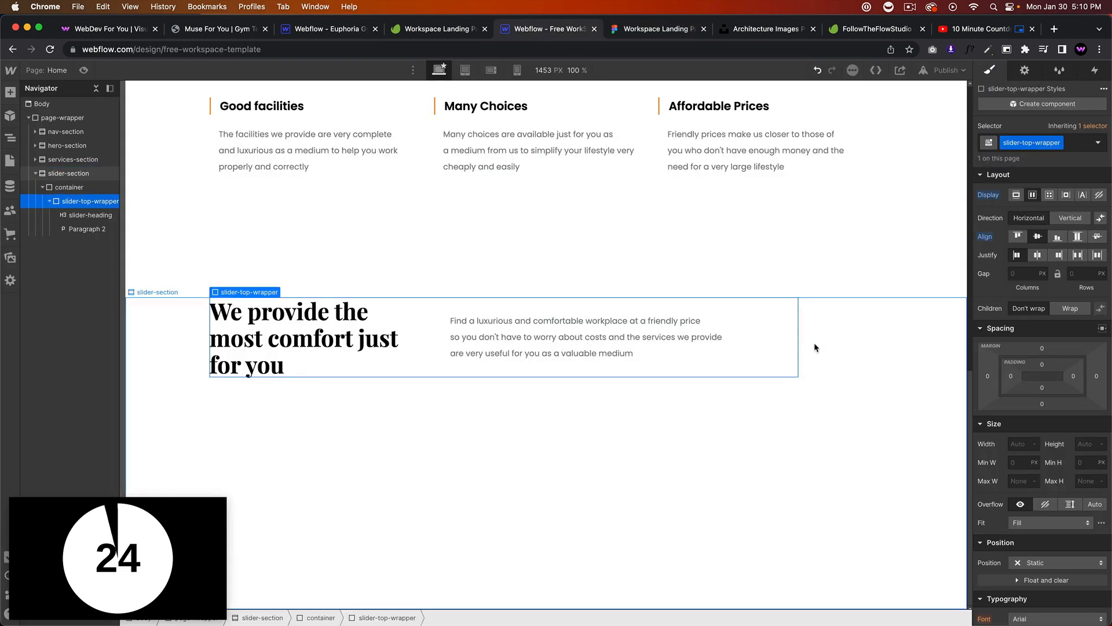
{"action": "left_click", "coordinate": [80, 190]}
{"action": "key", "text": "super+e"}
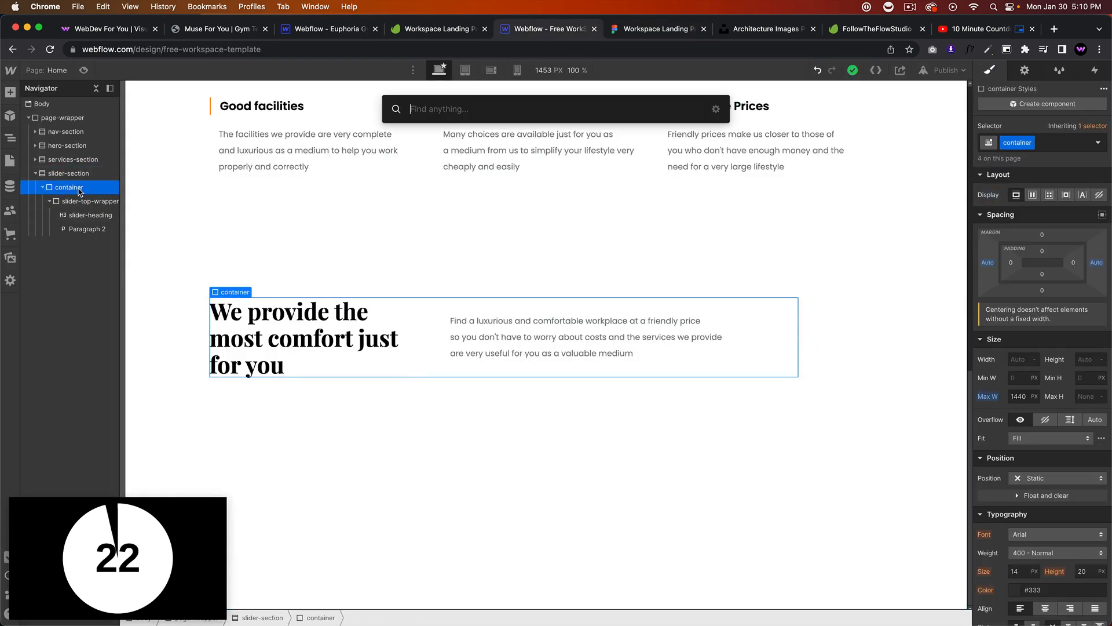
{"action": "type", "text": "slider"}
{"action": "key", "text": "Return"}
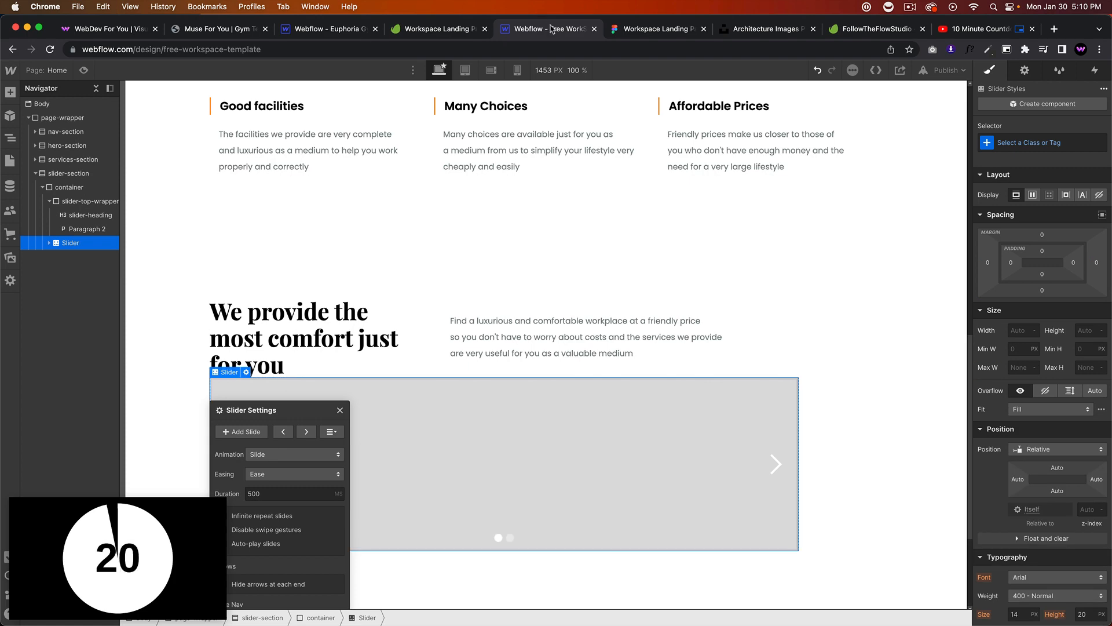
Give the Slider element the class services-slider and rename that class to slider.
{"action": "left_click", "coordinate": [636, 33]}
{"action": "left_click", "coordinate": [552, 32]}
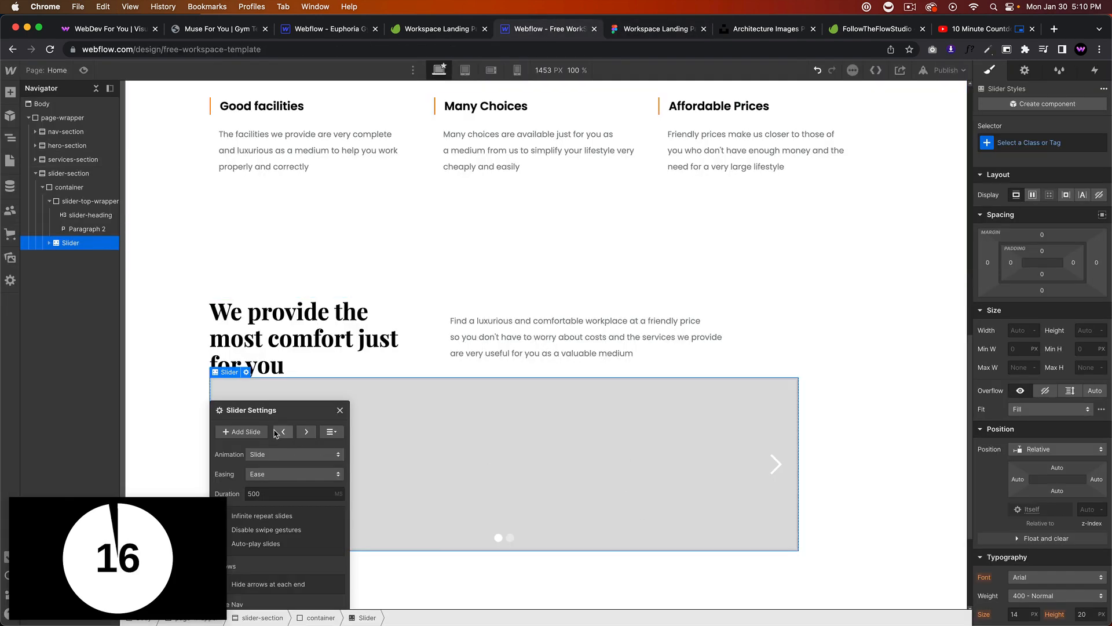
{"action": "left_click", "coordinate": [455, 422]}
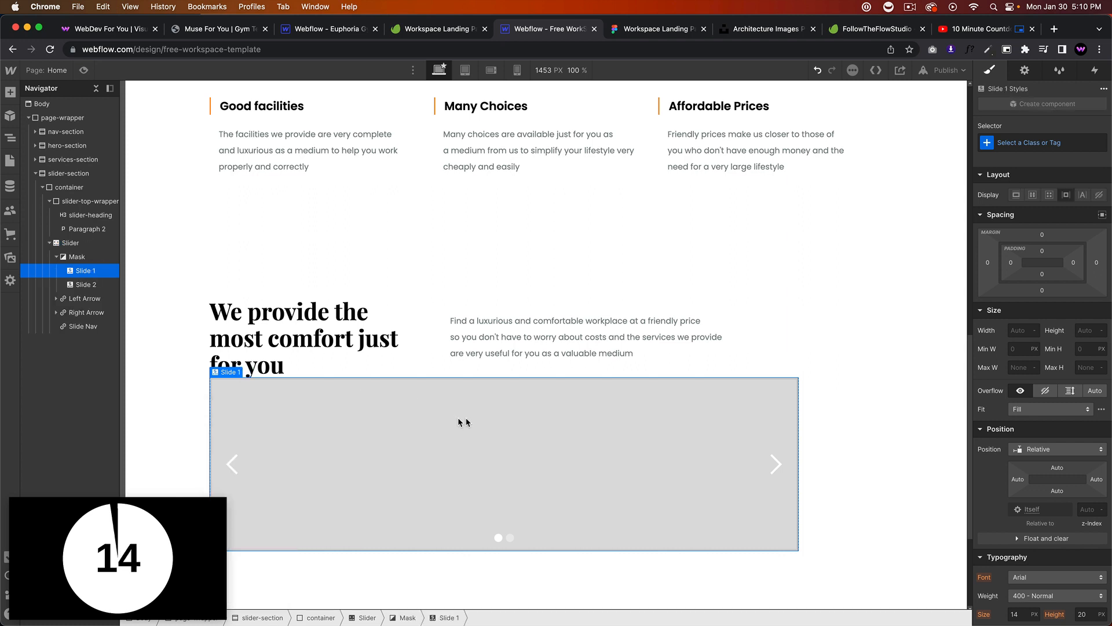
{"action": "left_click", "coordinate": [1013, 139]}
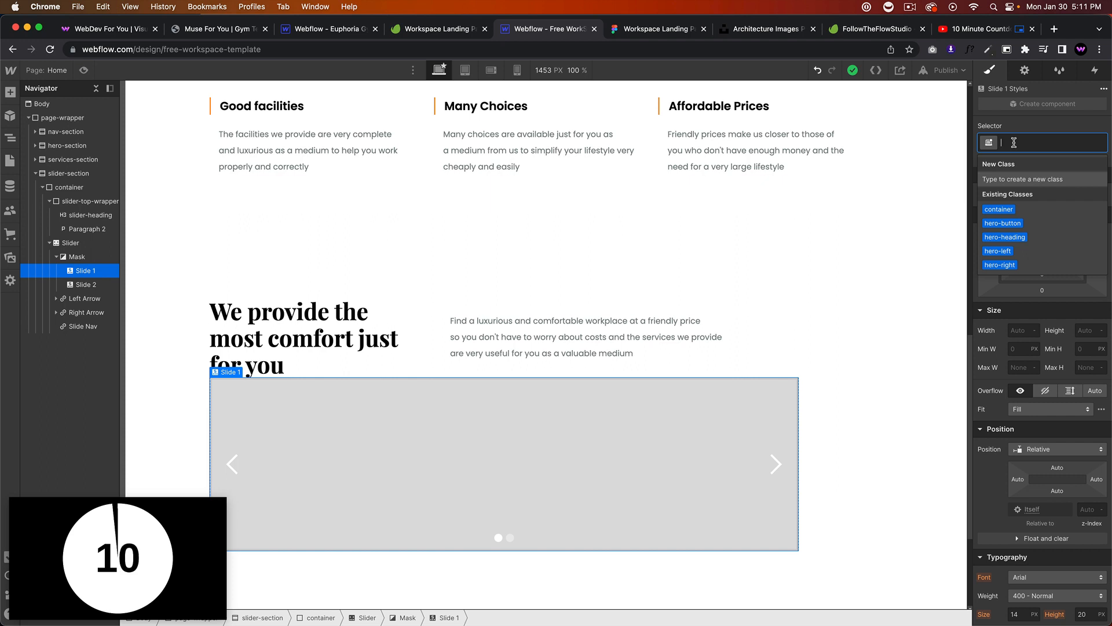
{"action": "left_click", "coordinate": [77, 257]}
{"action": "left_click", "coordinate": [70, 242]}
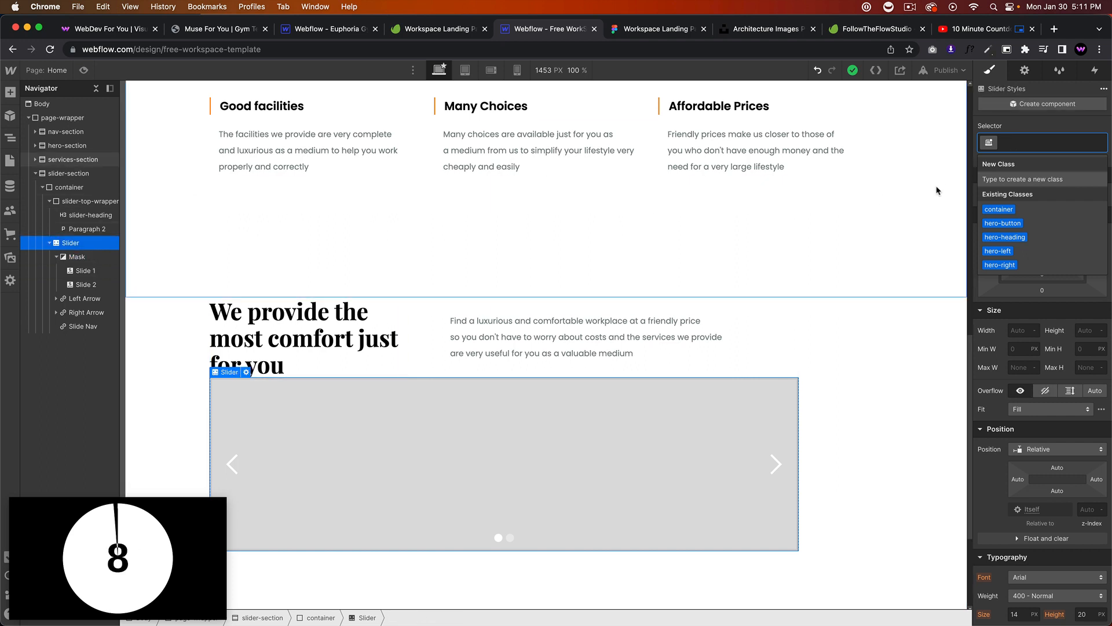
{"action": "left_click", "coordinate": [1049, 139]}
{"action": "type", "text": "servi"}
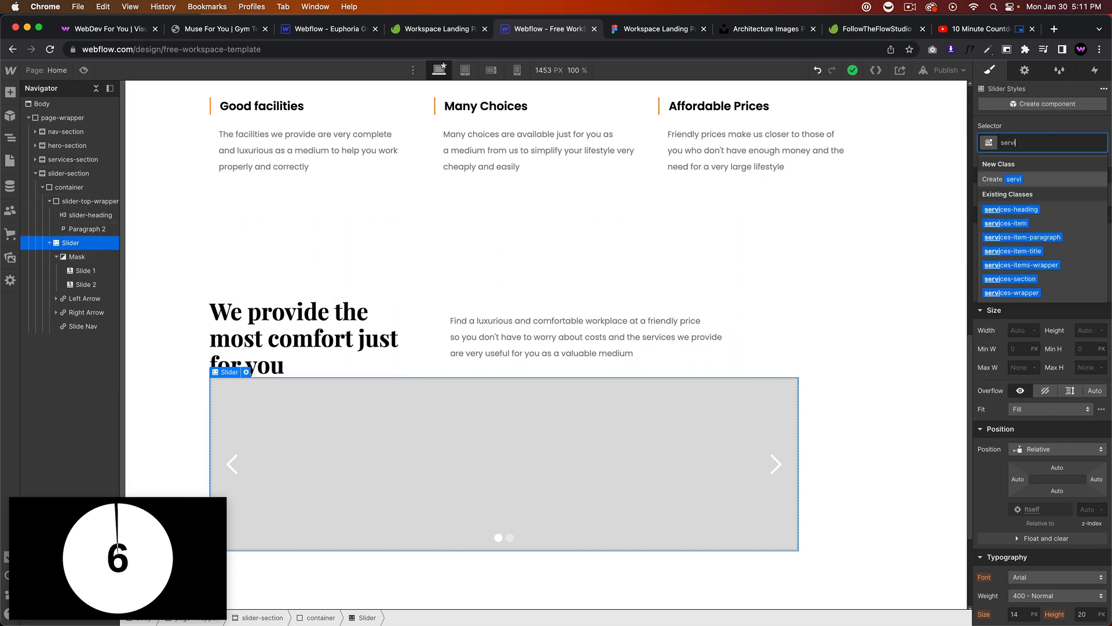
{"action": "type", "text": "ces-slider"}
{"action": "key", "text": "Return"}
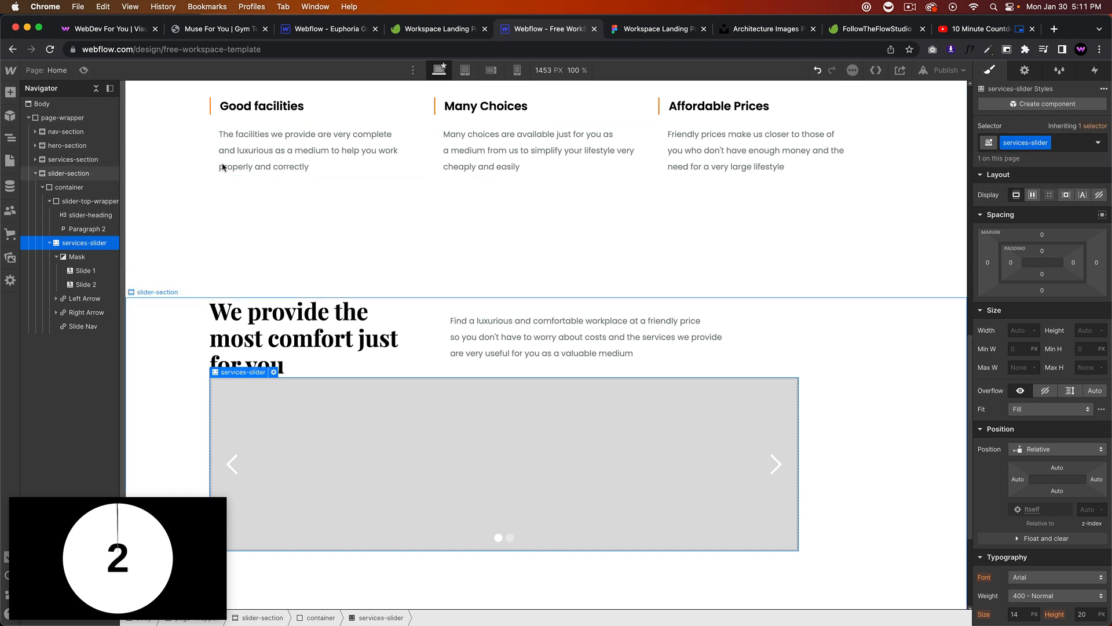
{"action": "key", "text": "BackSpace"}
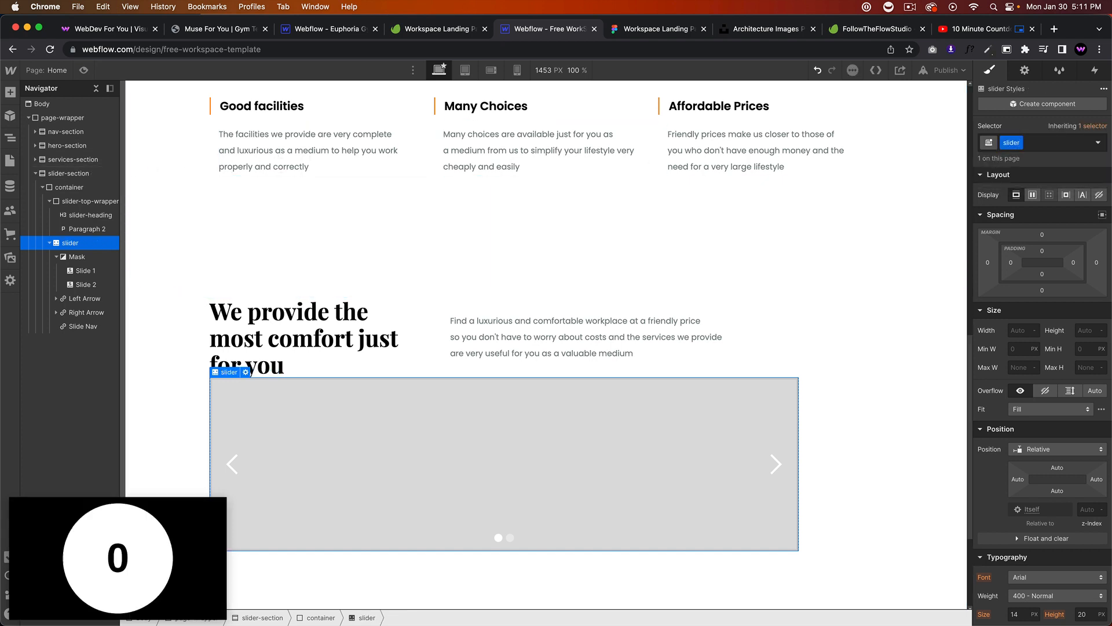
Give Slide 1 the class slide-1 and rename that class to slide.
{"action": "left_click", "coordinate": [402, 465]}
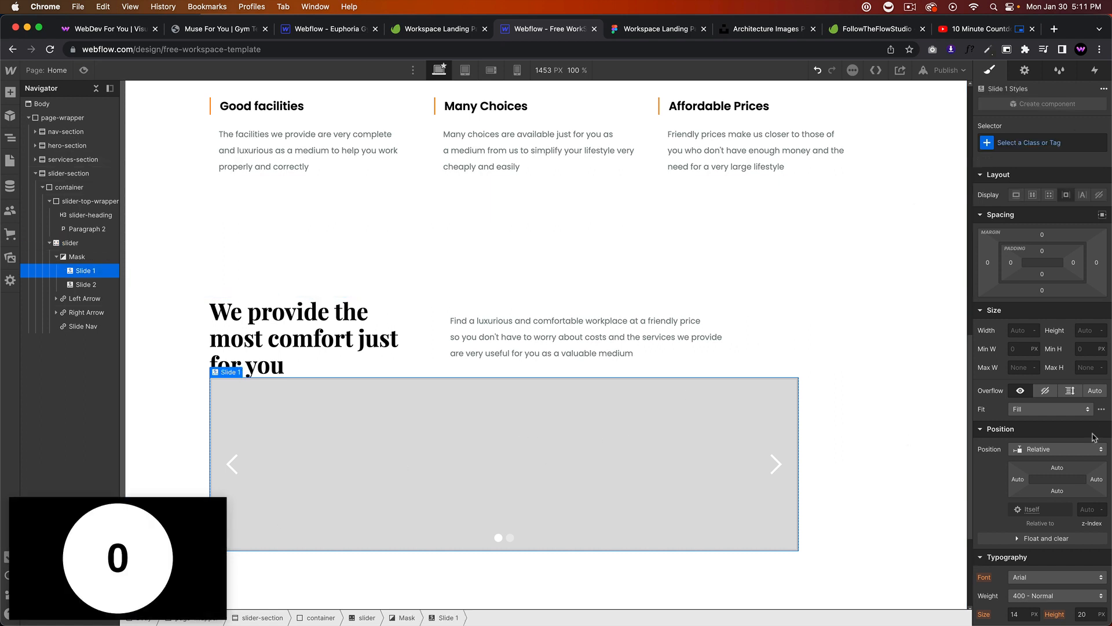
{"action": "scroll", "coordinate": [1057, 490], "scroll_direction": "down", "scroll_amount": 5}
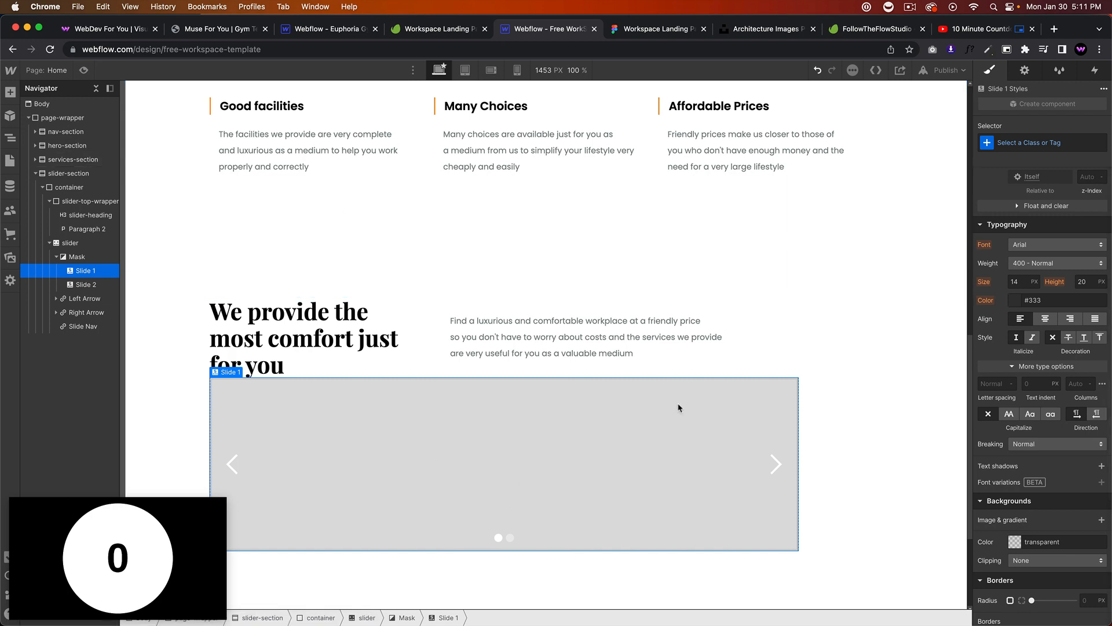
{"action": "left_click", "coordinate": [1021, 151]}
{"action": "type", "text": "slide-1"}
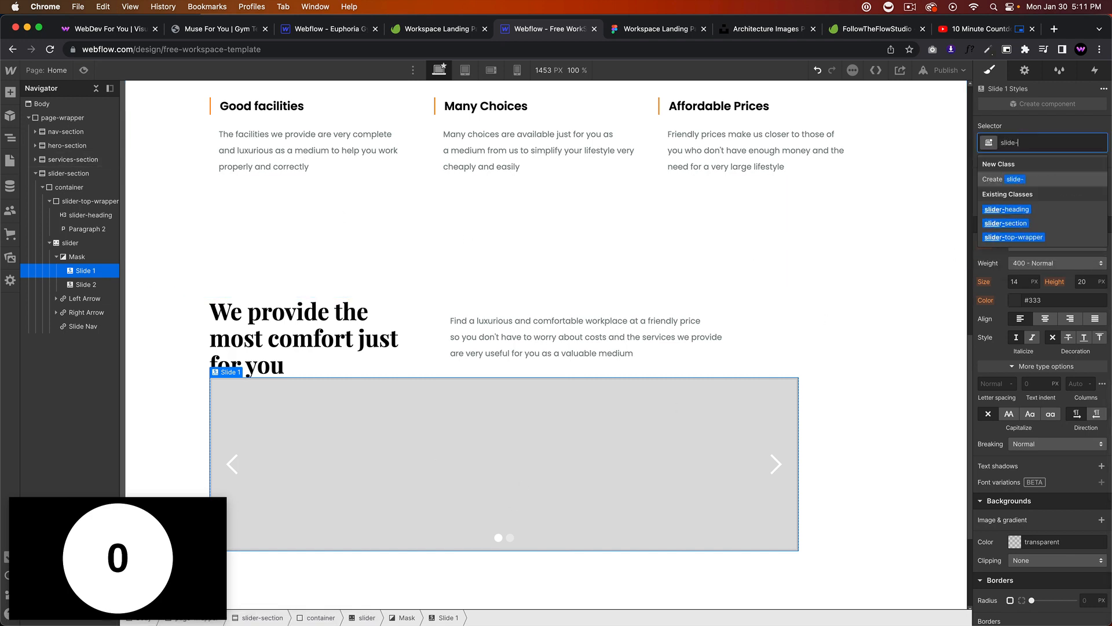
{"action": "key", "text": "Return"}
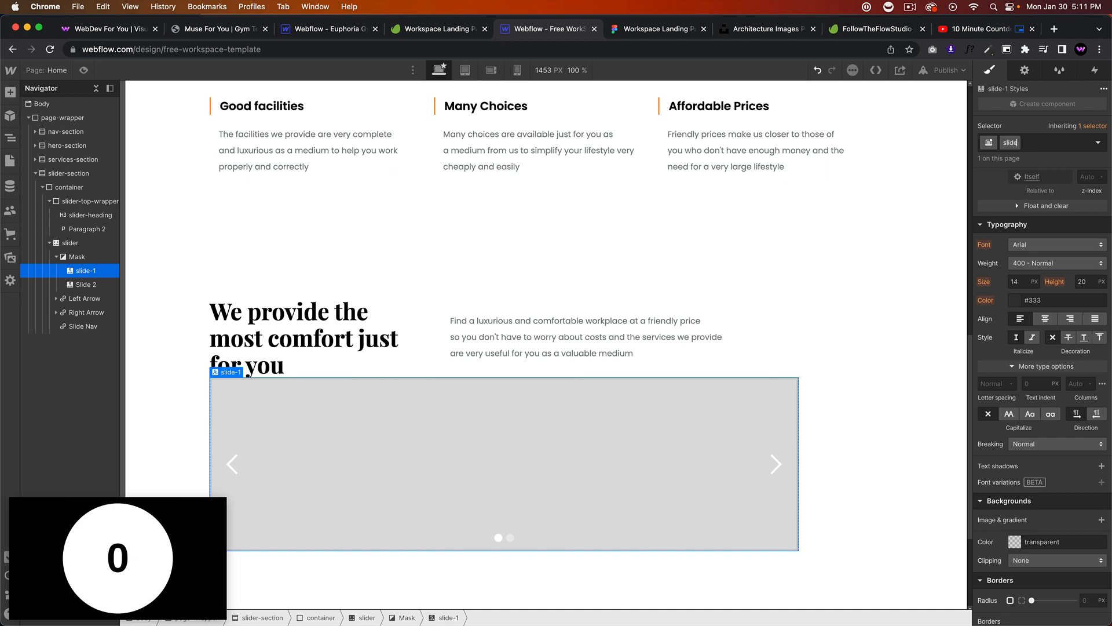
Add the first warm-and-cozy-composition image as the slide's background, sized to Cover and positioned at 50% left and 50% top.
{"action": "left_click", "coordinate": [1102, 520]}
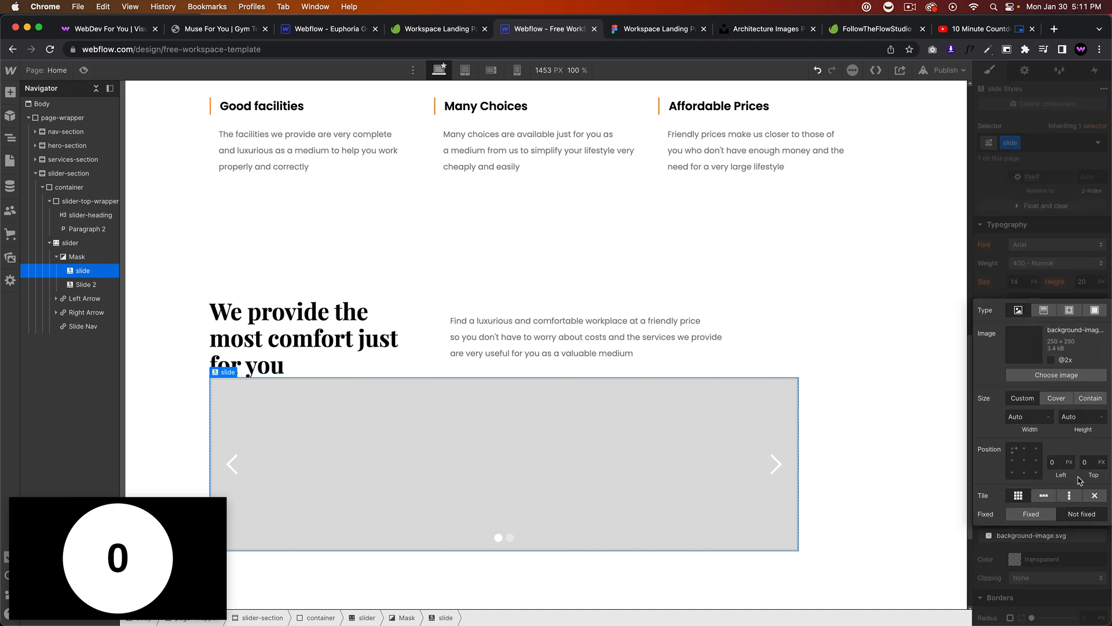
{"action": "left_click", "coordinate": [1057, 375]}
{"action": "left_click", "coordinate": [27, 199]}
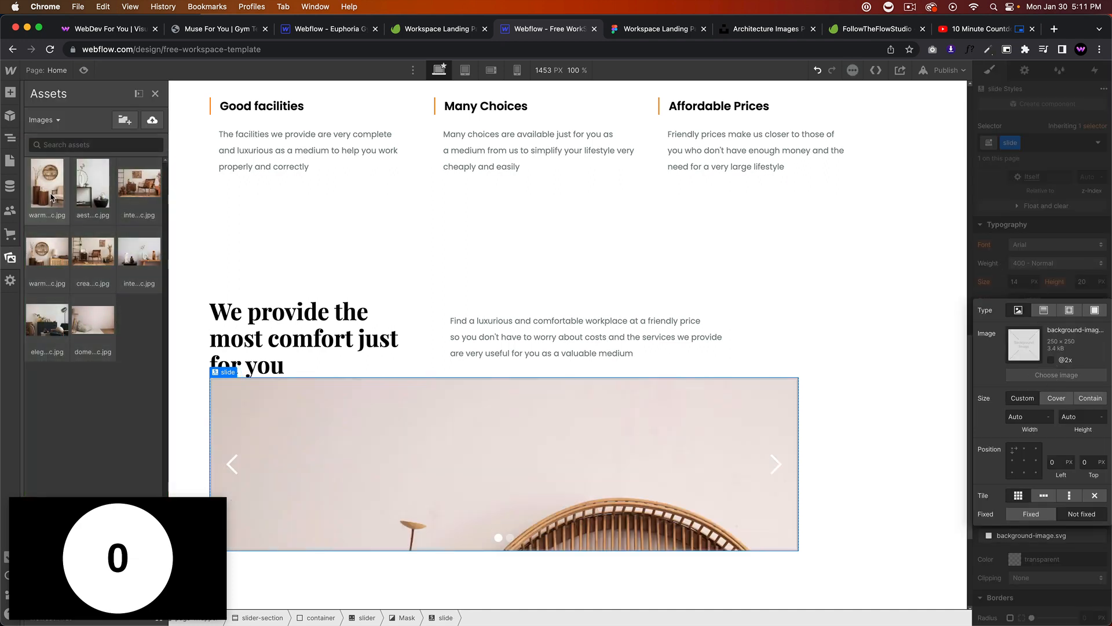
{"action": "left_click", "coordinate": [1056, 398]}
{"action": "left_click", "coordinate": [1024, 460]}
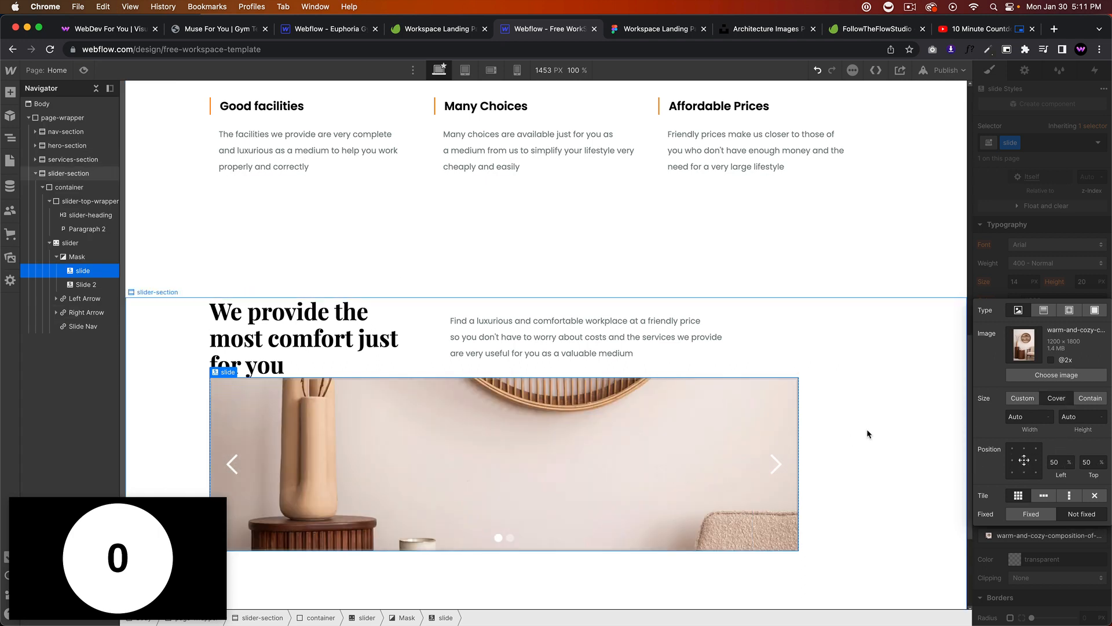
Check the size of the slider image in the Figma design and set the slider's height to 450 px.
{"action": "left_click", "coordinate": [61, 242]}
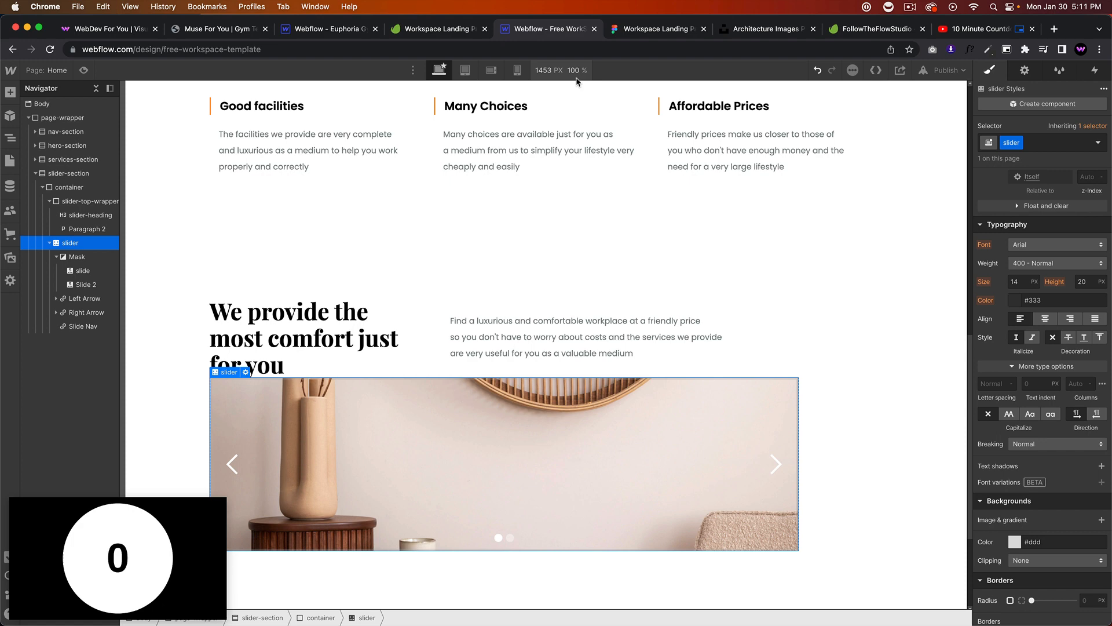
{"action": "left_click", "coordinate": [629, 30]}
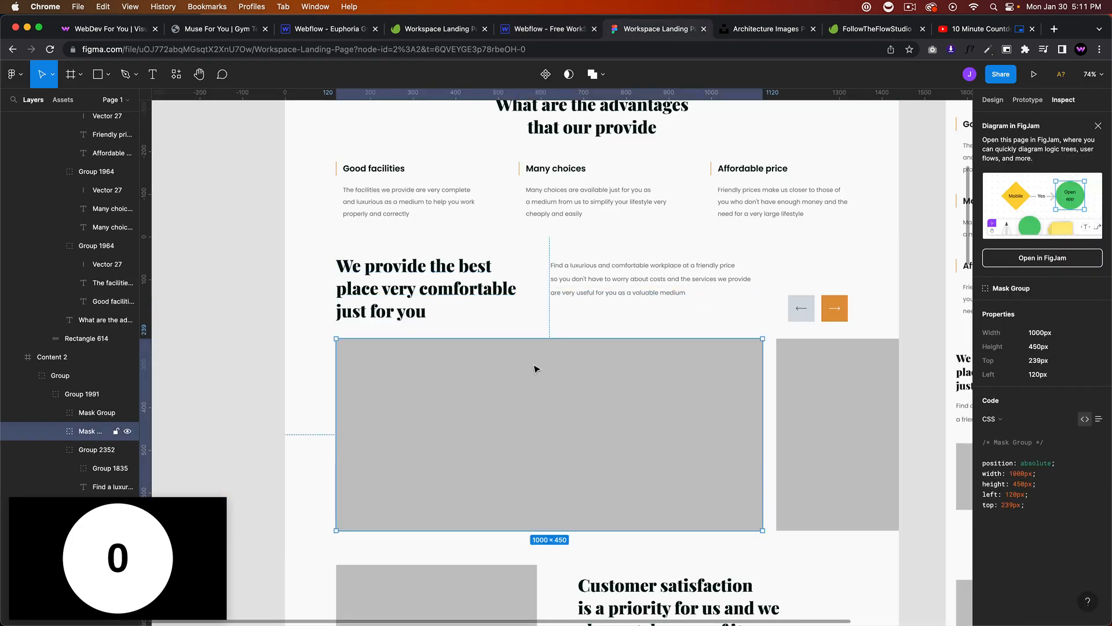
{"action": "left_click", "coordinate": [548, 29]}
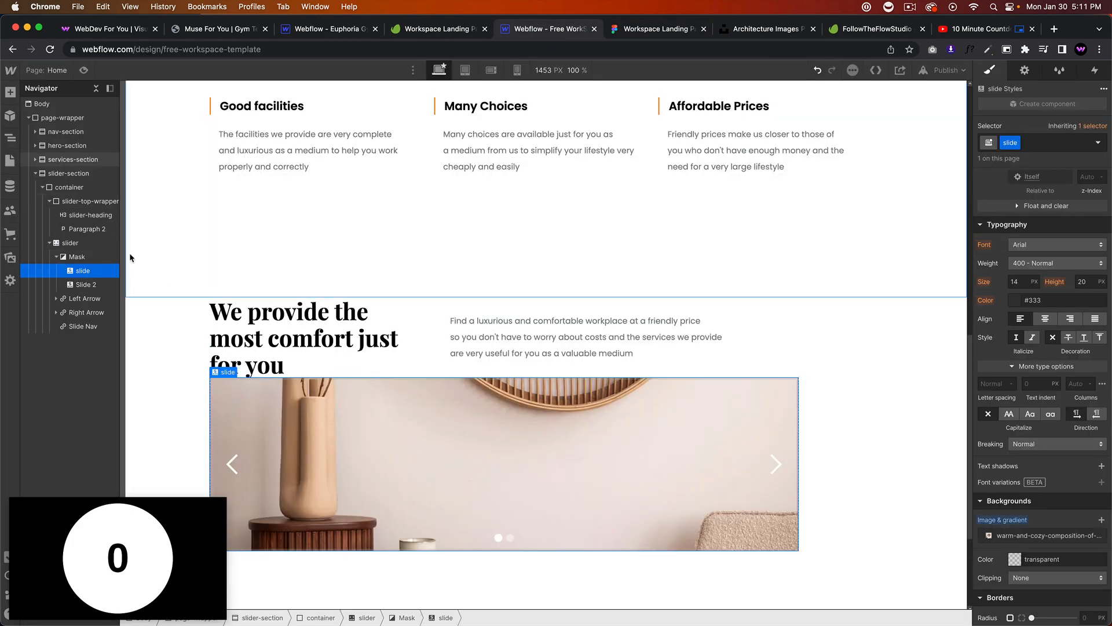
{"action": "left_click", "coordinate": [70, 243]}
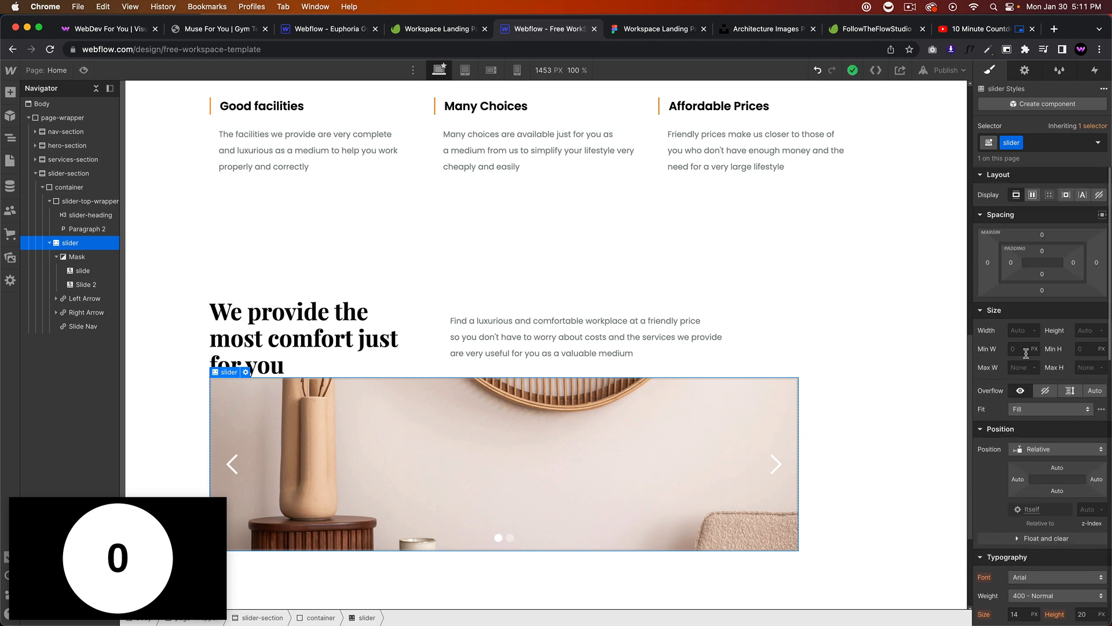
{"action": "type", "text": "450"}
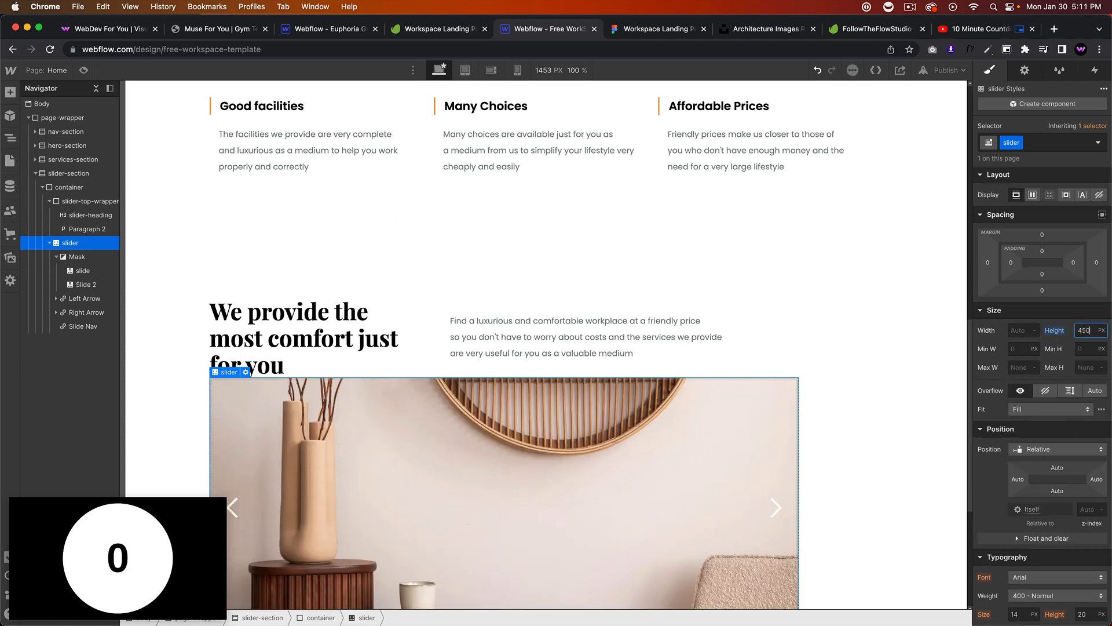
{"action": "scroll", "coordinate": [638, 423], "scroll_direction": "down", "scroll_amount": 2}
Try the class slide-2 on the slider's Slide 2 and remove it again.
{"action": "left_click", "coordinate": [638, 404]}
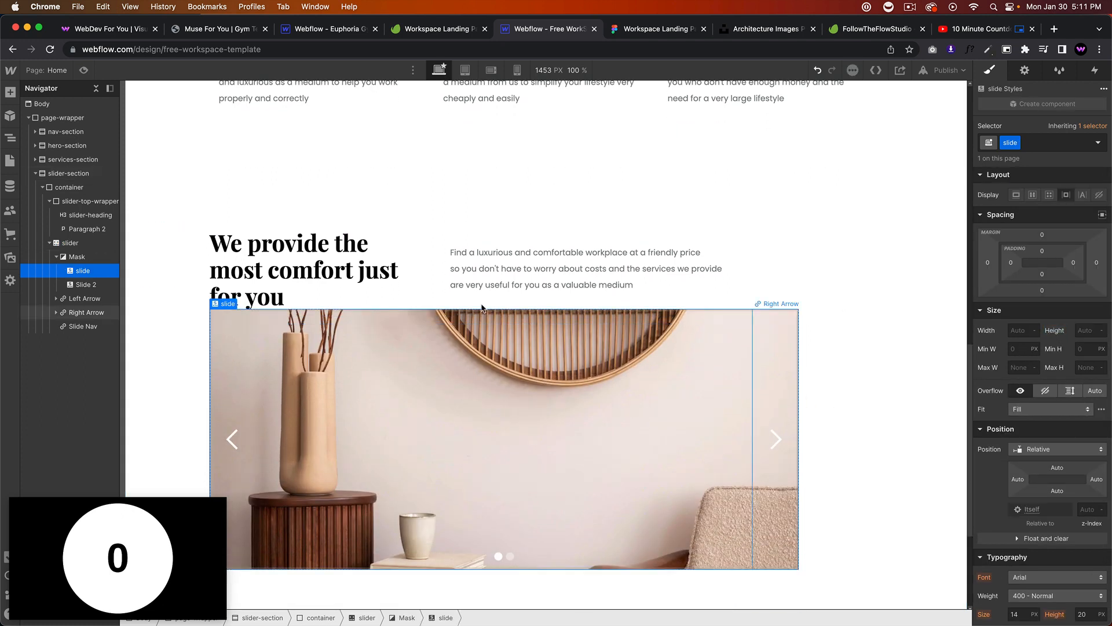
{"action": "left_click", "coordinate": [86, 285]}
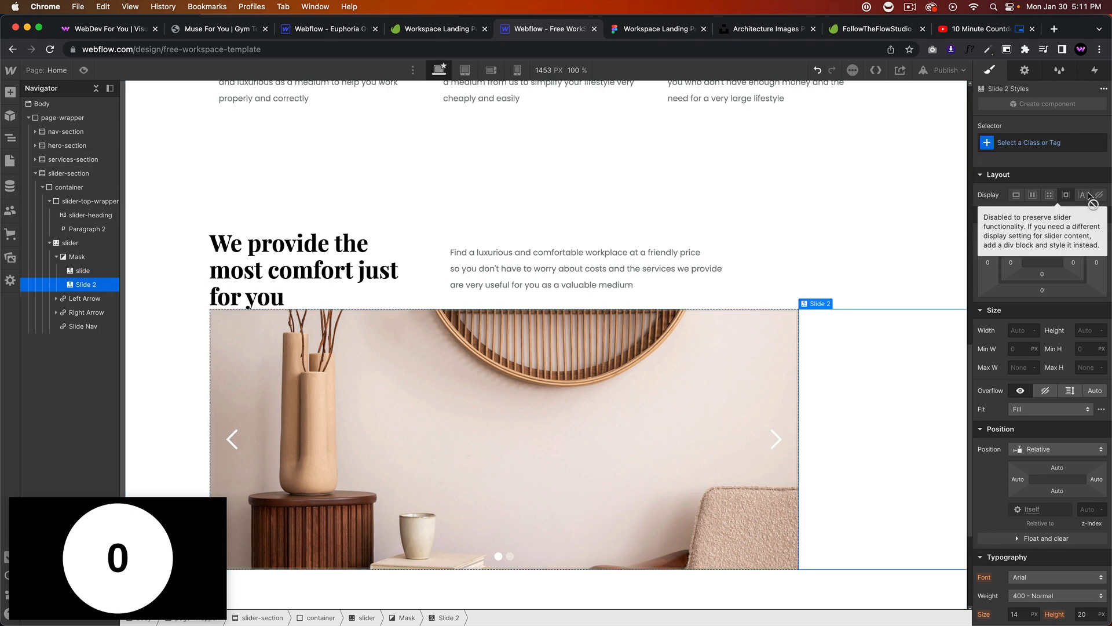
{"action": "left_click", "coordinate": [1048, 143]}
{"action": "type", "text": "slide-2"}
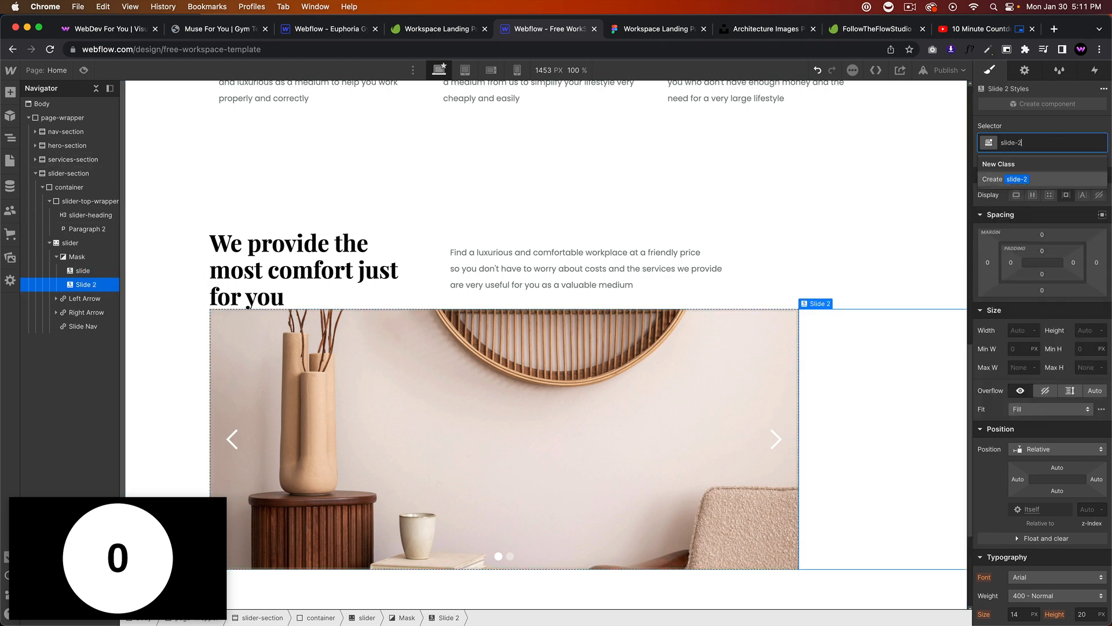
{"action": "key", "text": "Return"}
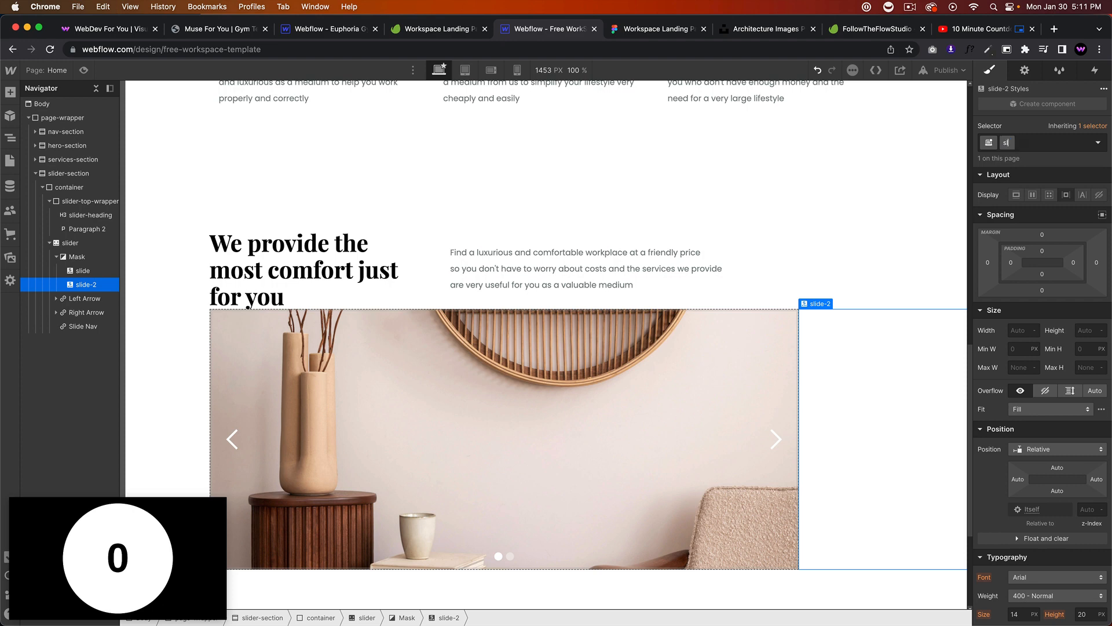
{"action": "left_click", "coordinate": [1025, 143]}
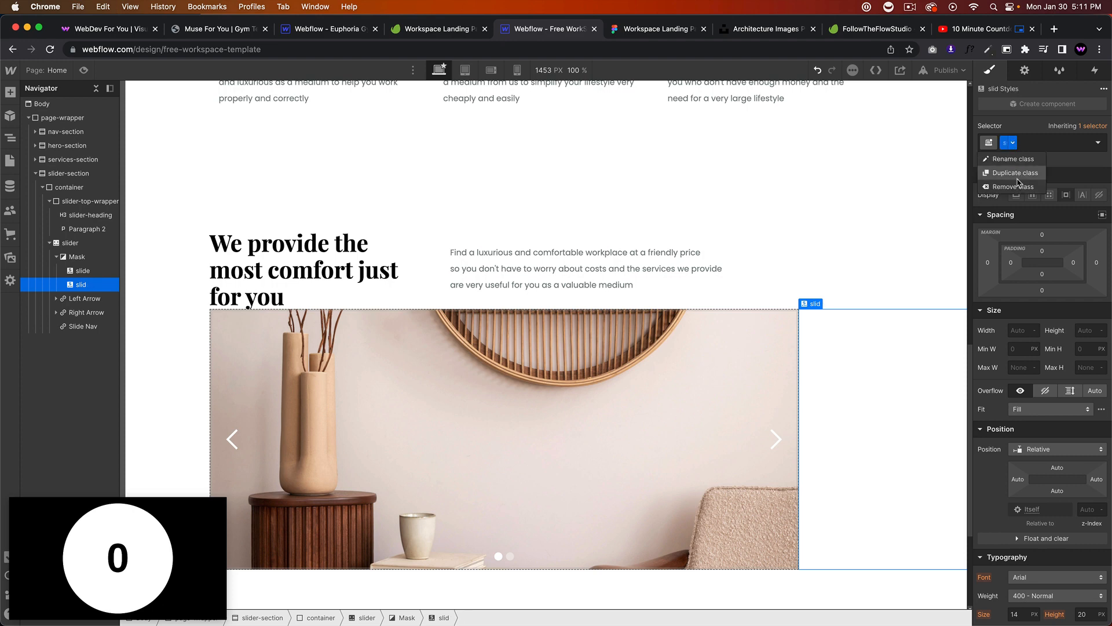
{"action": "key", "text": "BackSpace"}
Give Slide 2 the existing class slide and add the combo class 2.
{"action": "type", "text": "slide"}
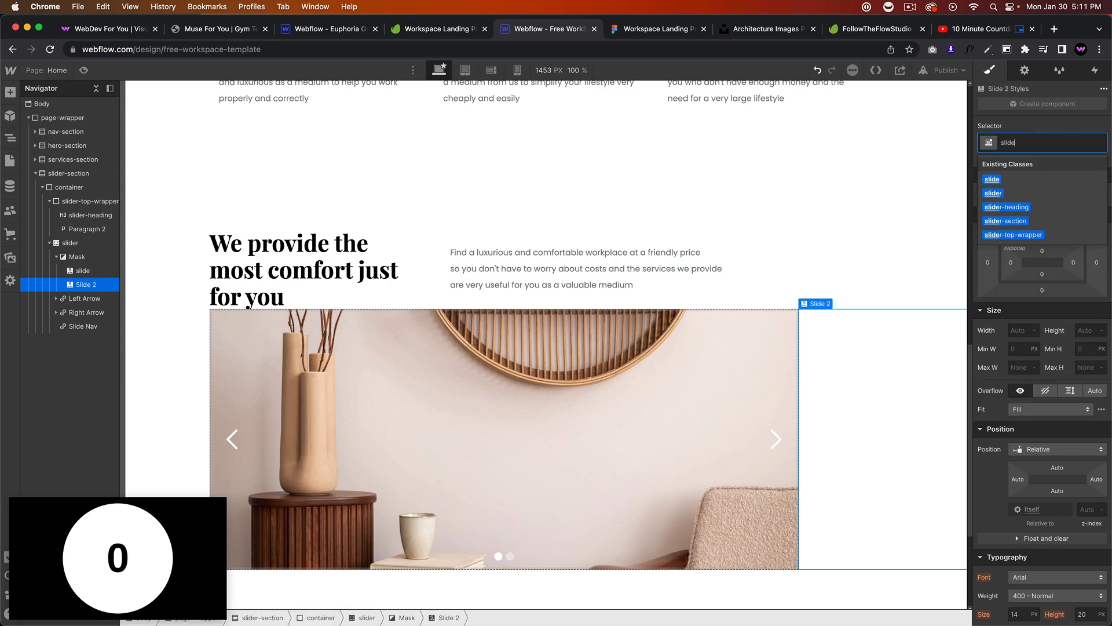
{"action": "key", "text": "Return"}
{"action": "scroll", "coordinate": [1040, 394], "scroll_direction": "down", "scroll_amount": 5}
{"action": "type", "text": "2"}
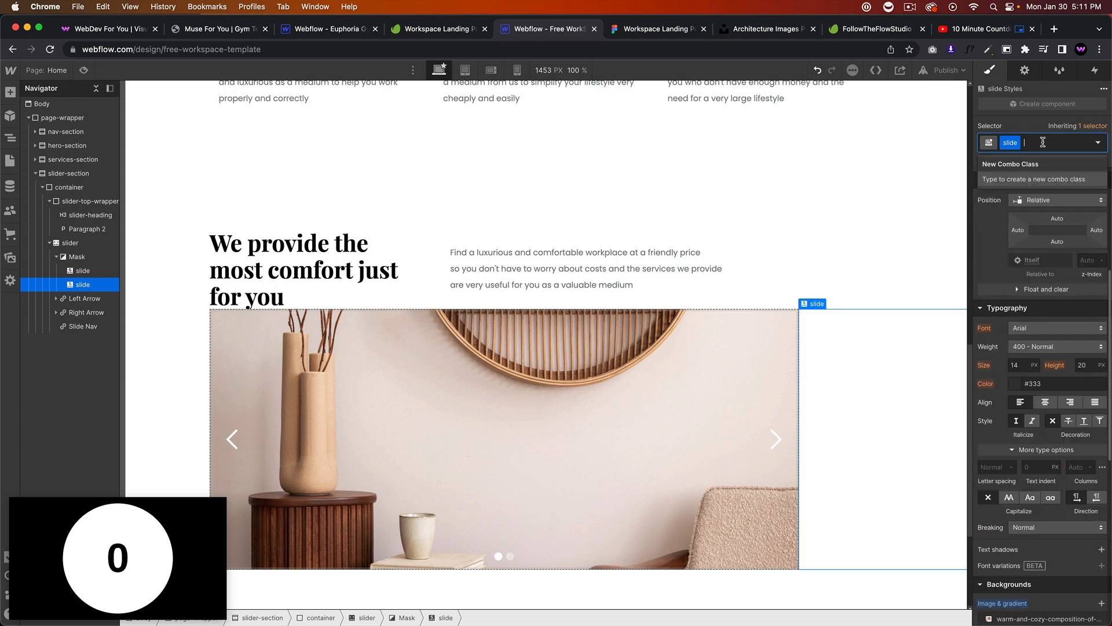
{"action": "key", "text": "Return"}
Change the second slide's background image to the creative-composition-of-living-room picture and preview the slider.
{"action": "scroll", "coordinate": [1055, 400], "scroll_direction": "down", "scroll_amount": 6}
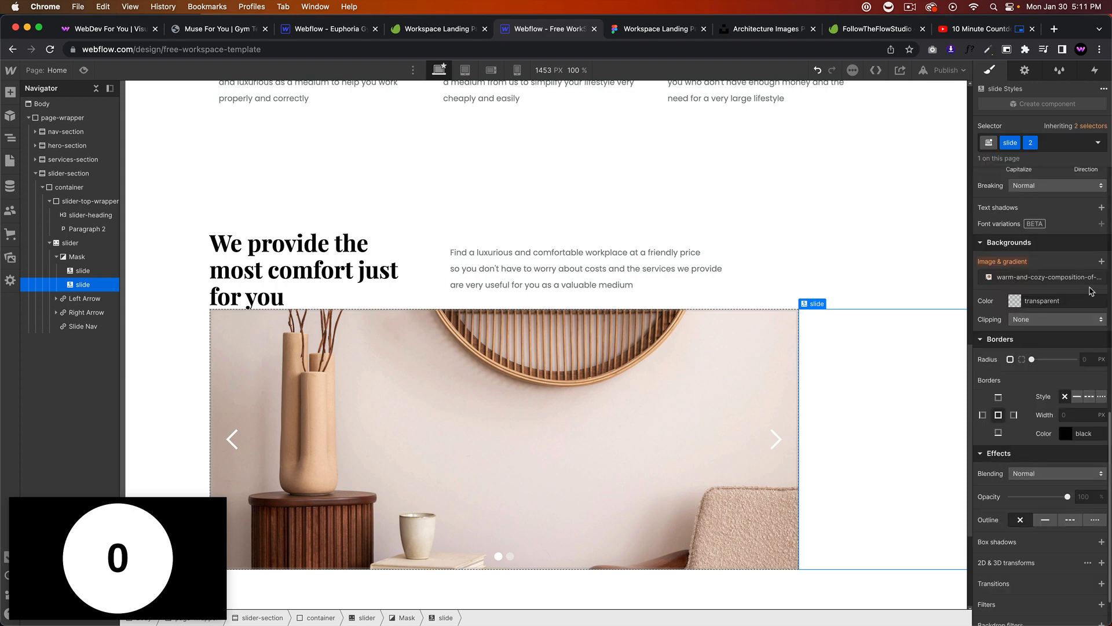
{"action": "left_click", "coordinate": [1072, 280]}
{"action": "left_click", "coordinate": [1056, 363]}
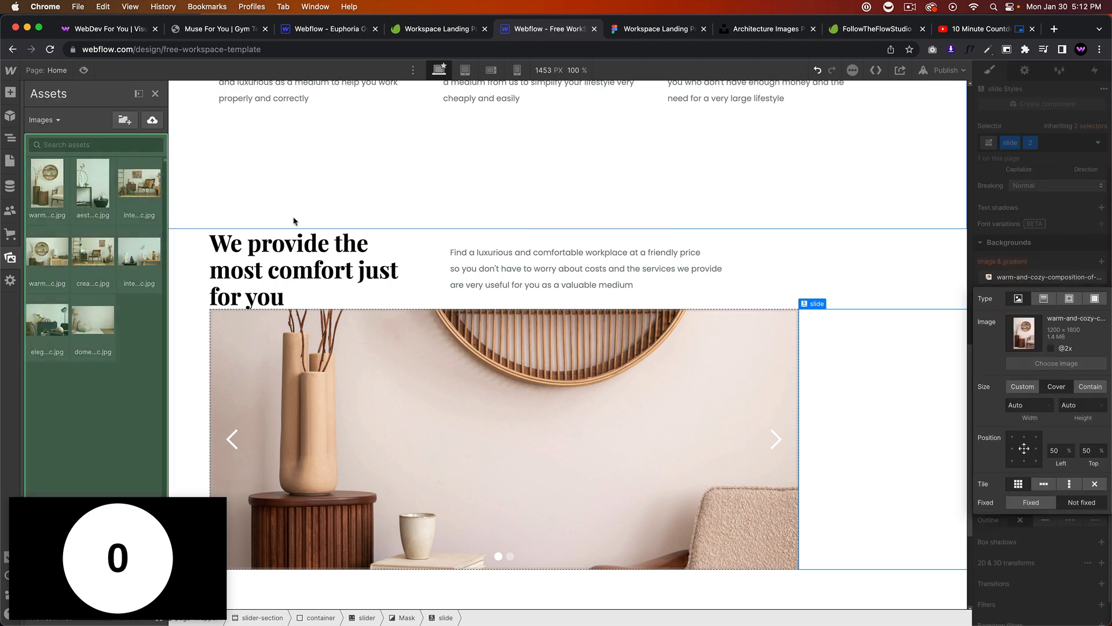
{"action": "left_click", "coordinate": [91, 270]}
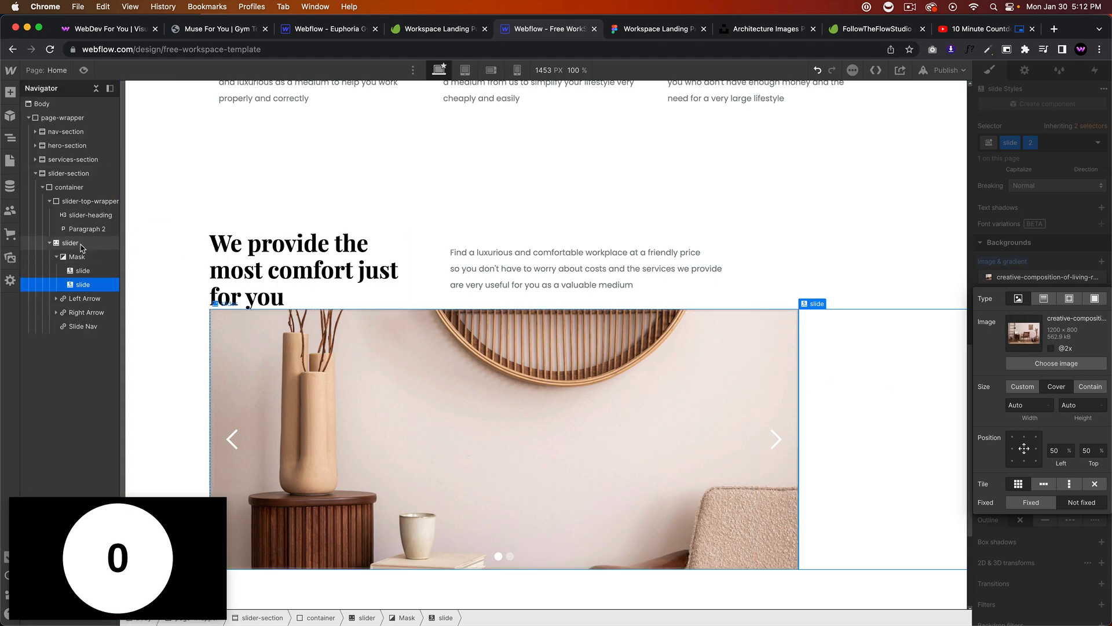
{"action": "left_click", "coordinate": [546, 175]}
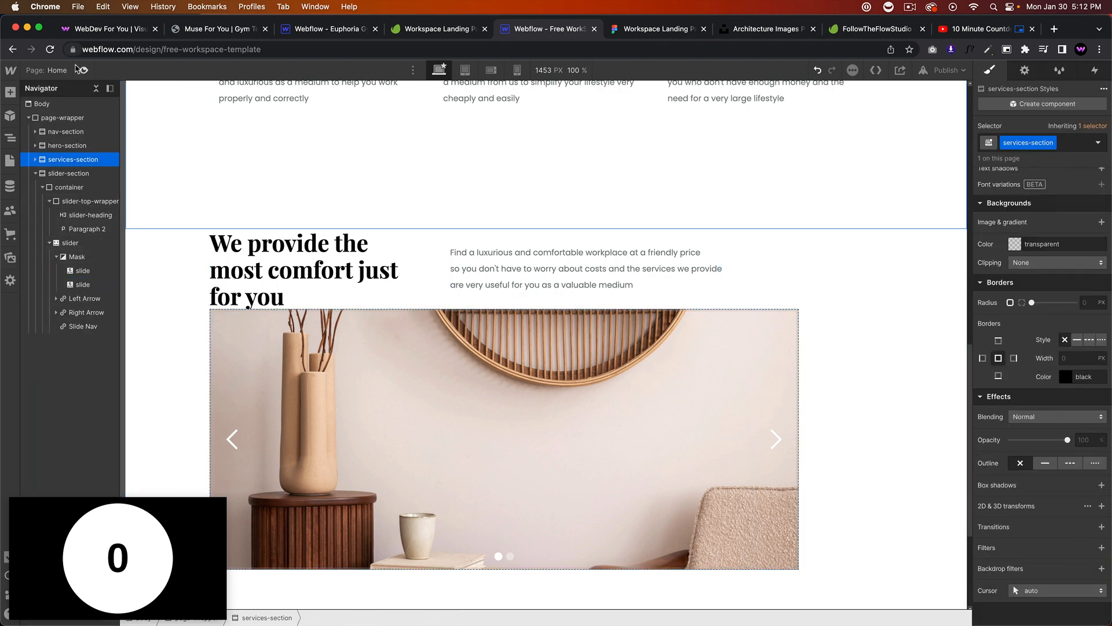
{"action": "left_click", "coordinate": [83, 69]}
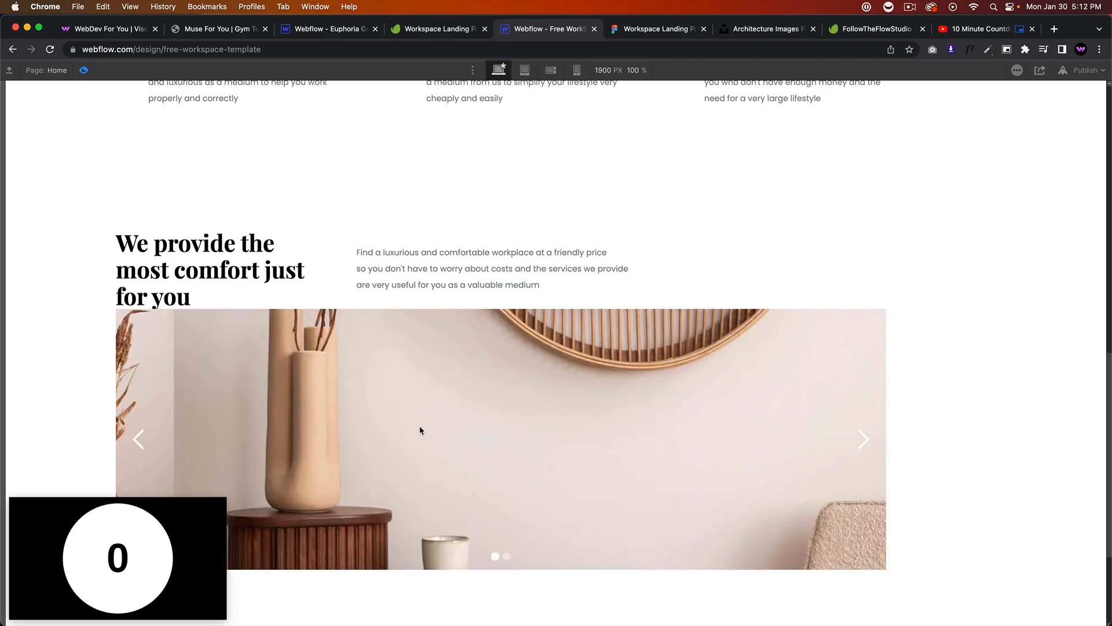
{"action": "left_click", "coordinate": [83, 71]}
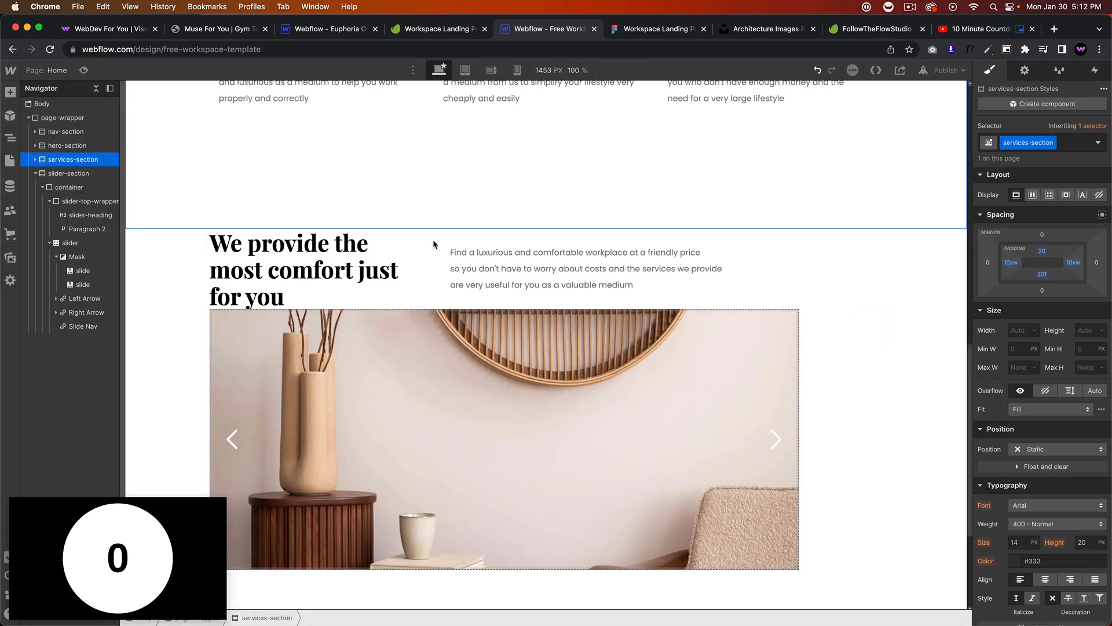
Set the bottom margin of slider-top-wrapper to 60 px.
{"action": "left_click", "coordinate": [816, 320]}
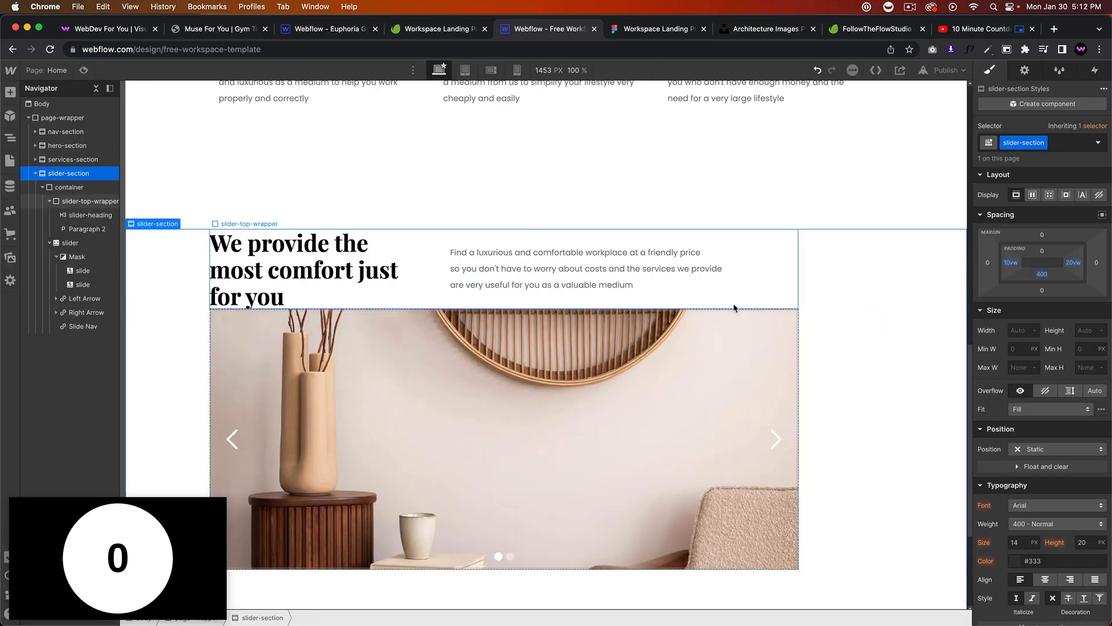
{"action": "left_click", "coordinate": [735, 307]}
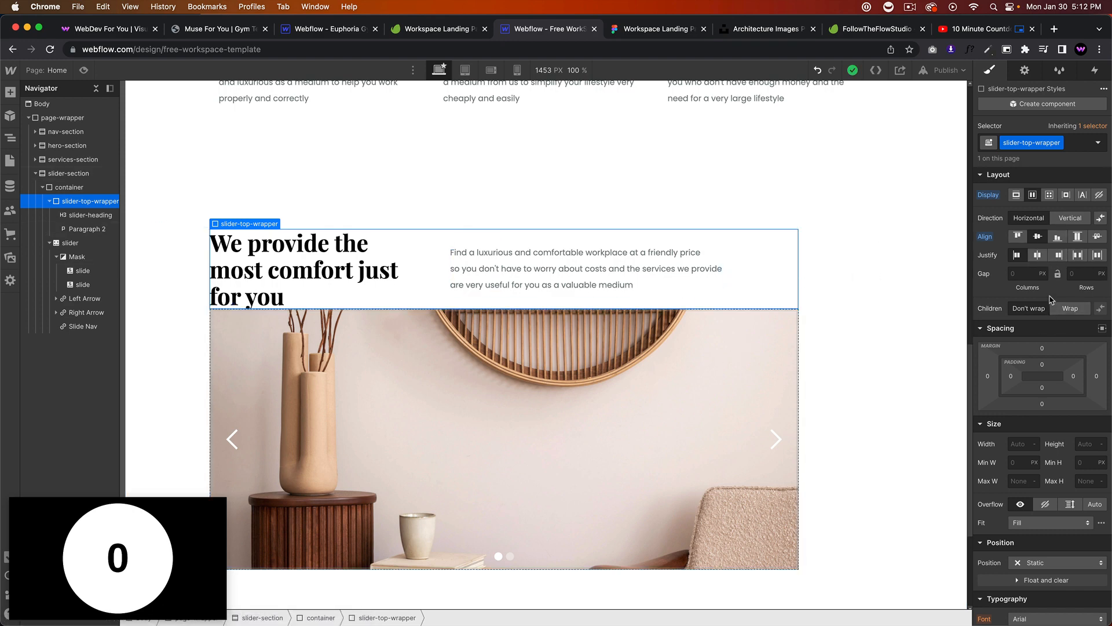
{"action": "left_click", "coordinate": [1042, 404]}
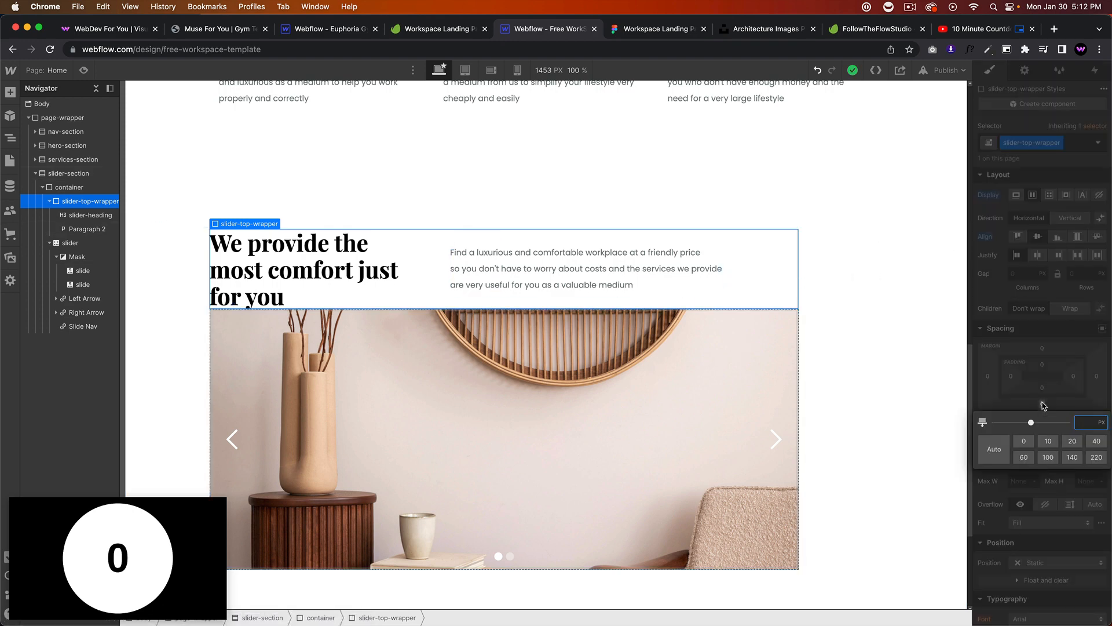
{"action": "type", "text": "60"}
{"action": "key", "text": "Return"}
Switch to the Figma design and inspect the size and spacing of the slider section's paragraph.
{"action": "left_click", "coordinate": [656, 29]}
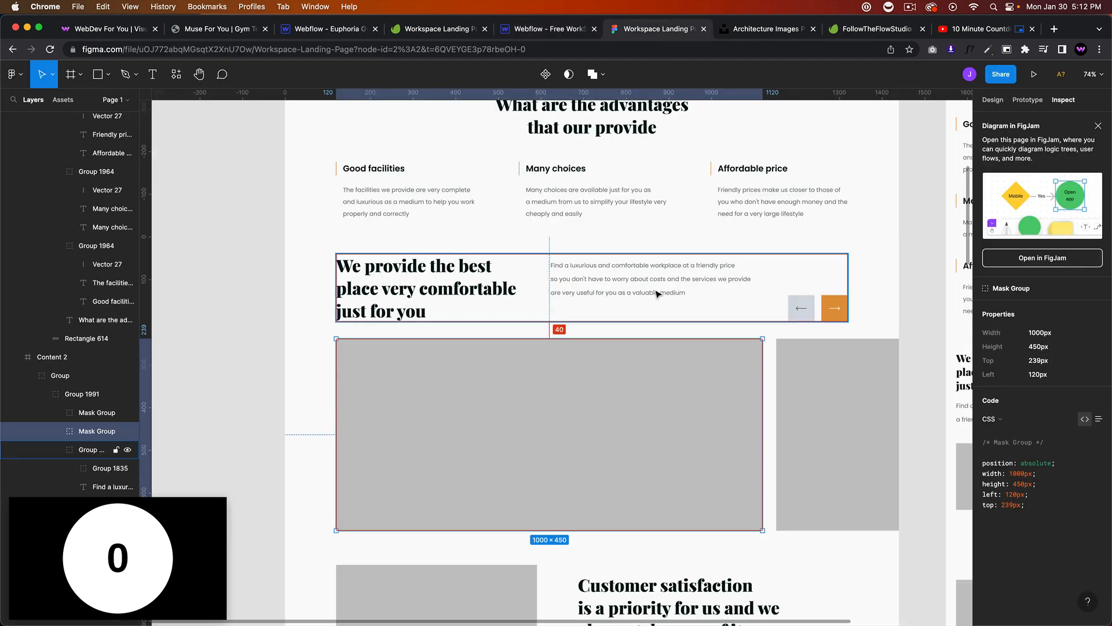
{"action": "left_click", "coordinate": [560, 302]}
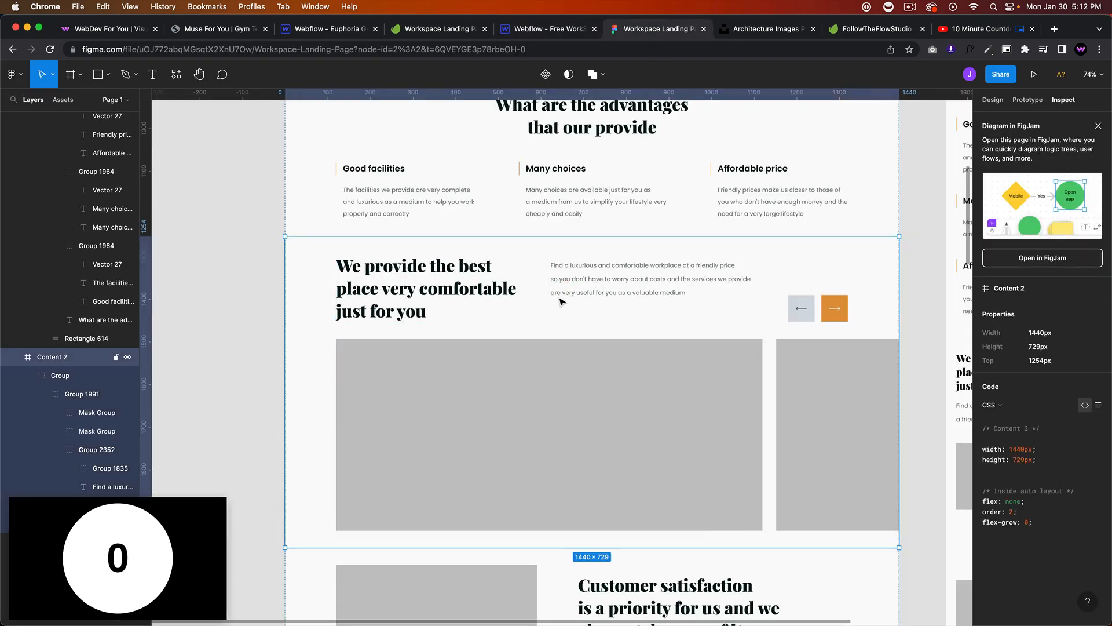
{"action": "left_click", "coordinate": [684, 286]}
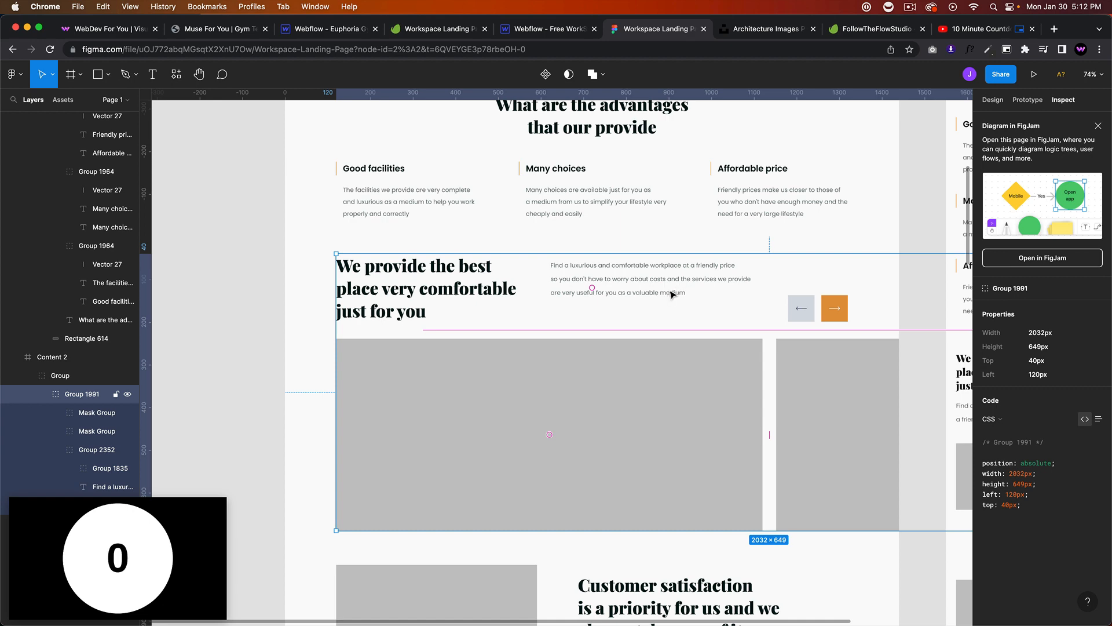
{"action": "left_click", "coordinate": [671, 293]}
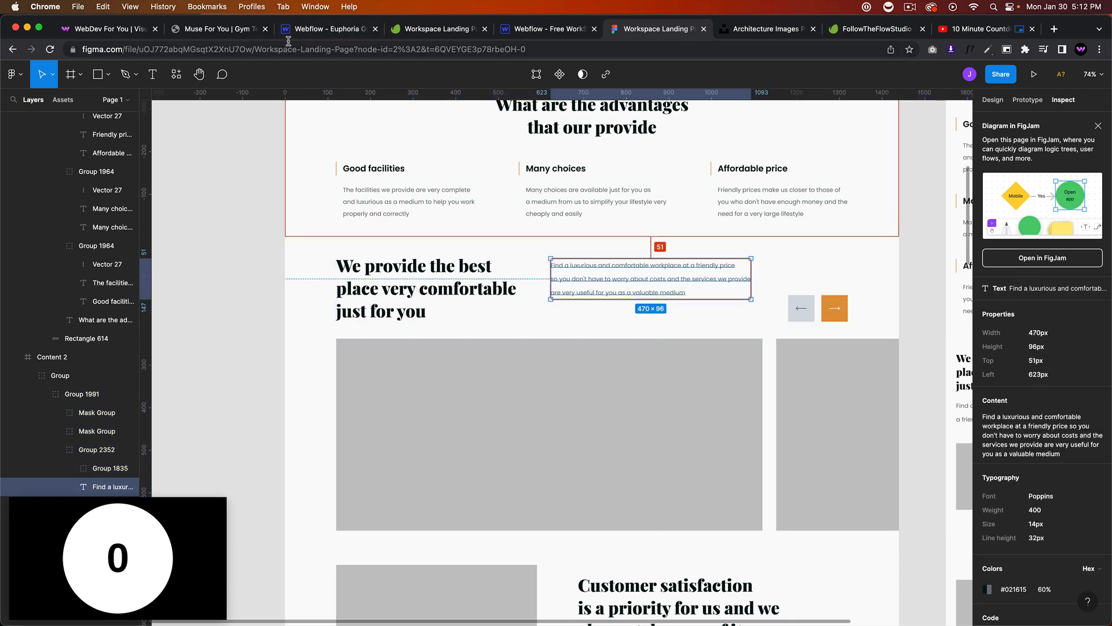
{"action": "left_click", "coordinate": [526, 29]}
{"action": "scroll", "coordinate": [828, 336], "scroll_direction": "down", "scroll_amount": 5}
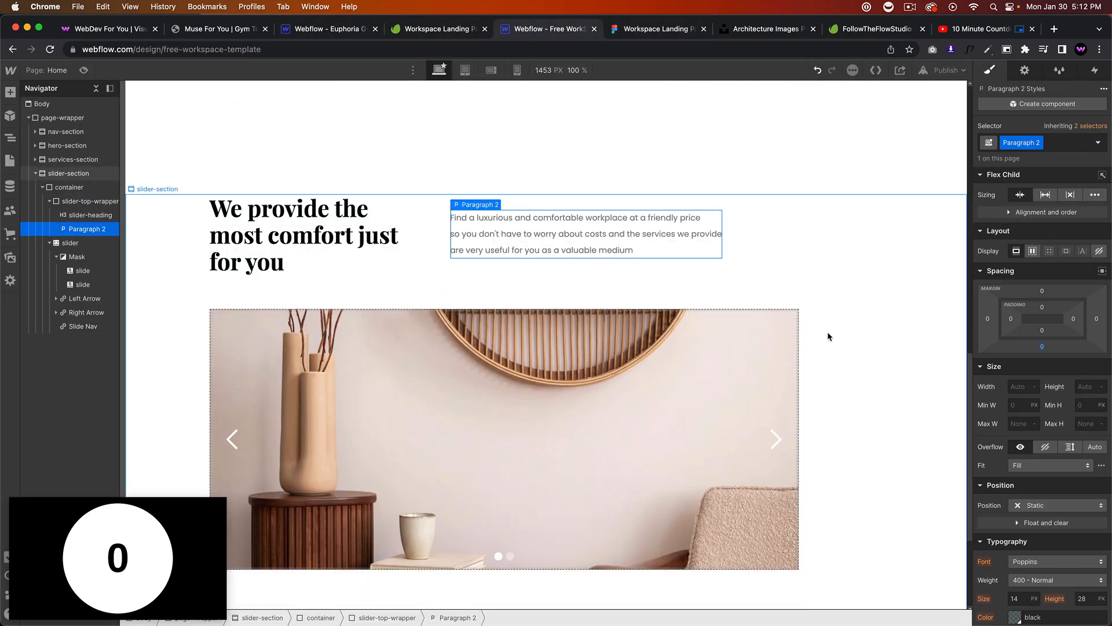
Select slider-section and preview the page around the advantages and slider sections.
{"action": "left_click", "coordinate": [843, 322]}
{"action": "scroll", "coordinate": [842, 322], "scroll_direction": "up", "scroll_amount": 9}
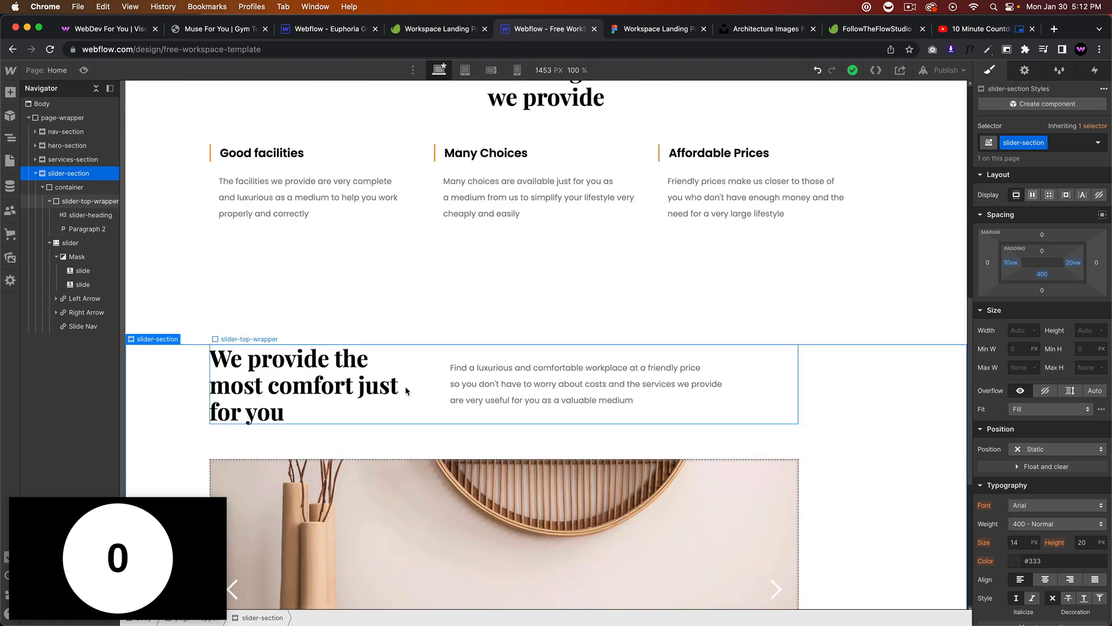
{"action": "scroll", "coordinate": [697, 409], "scroll_direction": "down", "scroll_amount": 1}
{"action": "left_click", "coordinate": [84, 70]}
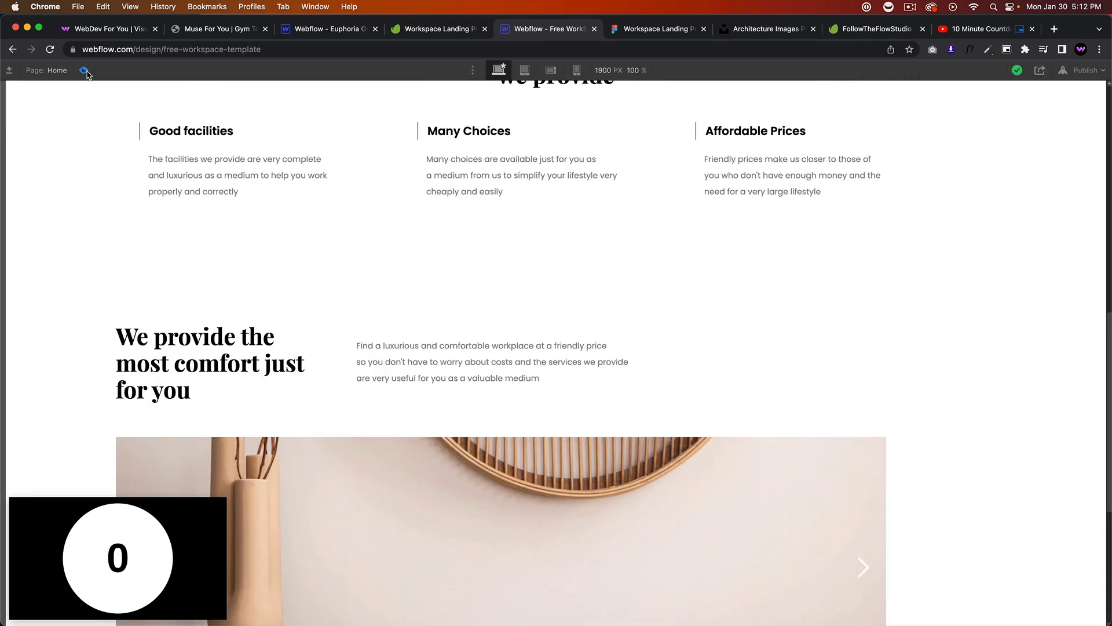
{"action": "scroll", "coordinate": [494, 266], "scroll_direction": "down", "scroll_amount": 3}
{"action": "scroll", "coordinate": [496, 269], "scroll_direction": "up", "scroll_amount": 3}
{"action": "scroll", "coordinate": [496, 269], "scroll_direction": "up", "scroll_amount": 3}
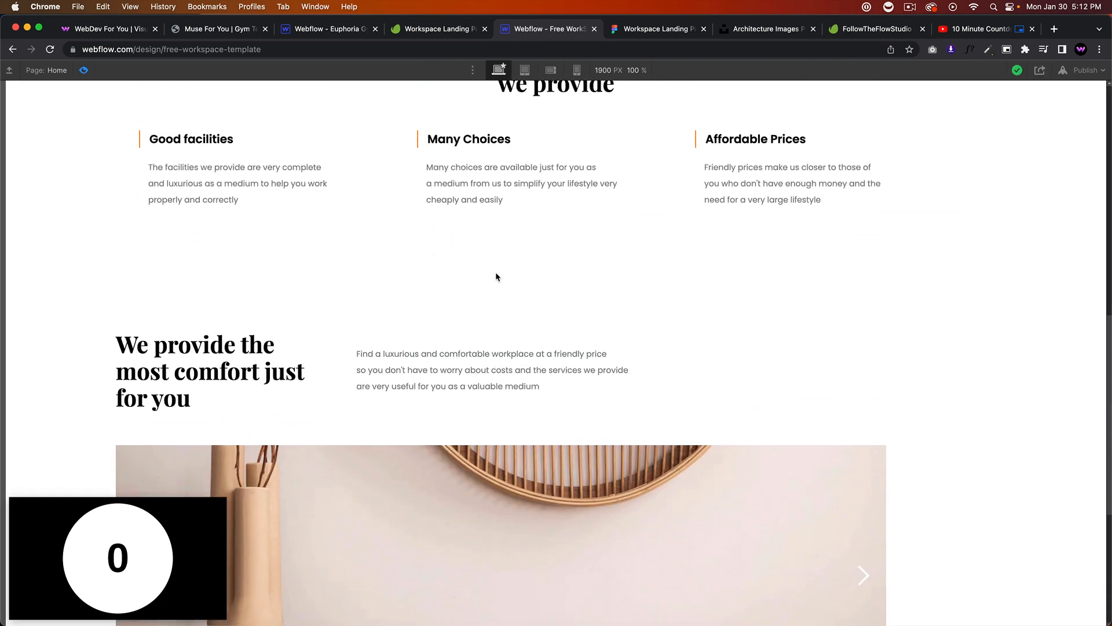
Compare the previewed slider section with the Figma design and the Envato Elements mockup of the workspace landing page.
{"action": "left_click", "coordinate": [655, 32]}
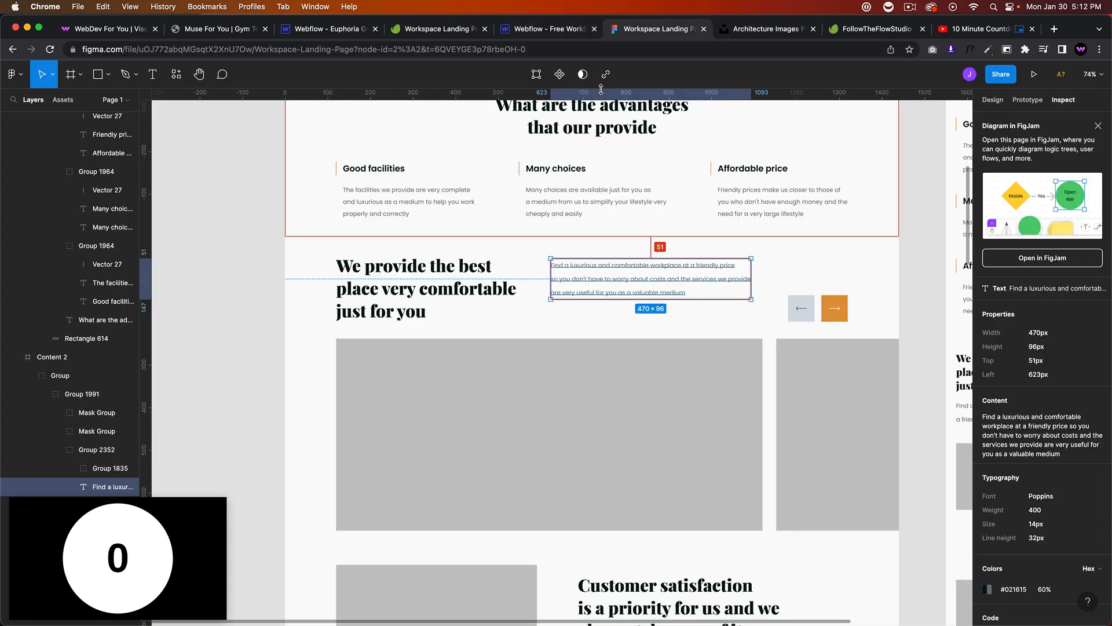
{"action": "left_click", "coordinate": [557, 34]}
{"action": "scroll", "coordinate": [641, 283], "scroll_direction": "down", "scroll_amount": 5}
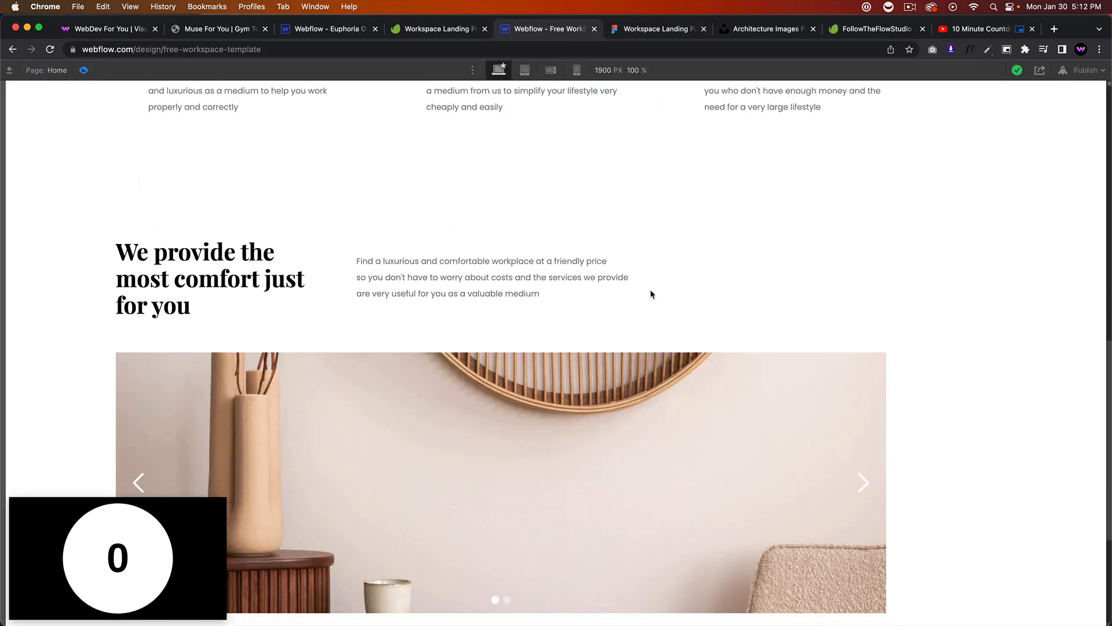
{"action": "scroll", "coordinate": [541, 183], "scroll_direction": "up", "scroll_amount": 3}
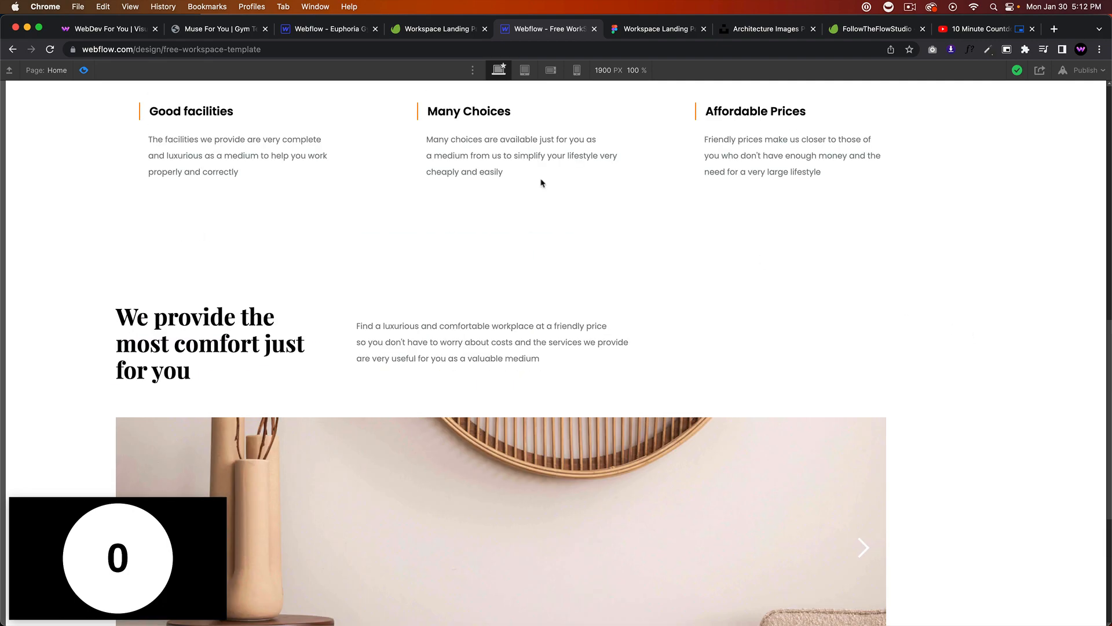
{"action": "left_click", "coordinate": [338, 30]}
{"action": "left_click", "coordinate": [440, 29]}
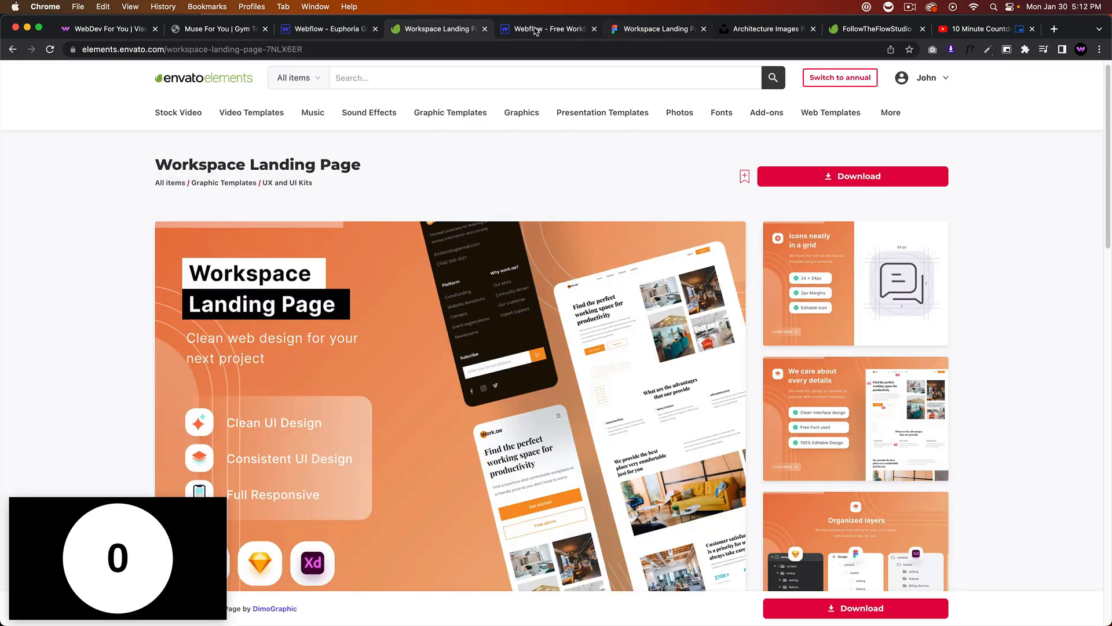
{"action": "left_click", "coordinate": [551, 29]}
{"action": "scroll", "coordinate": [605, 387], "scroll_direction": "down", "scroll_amount": 3}
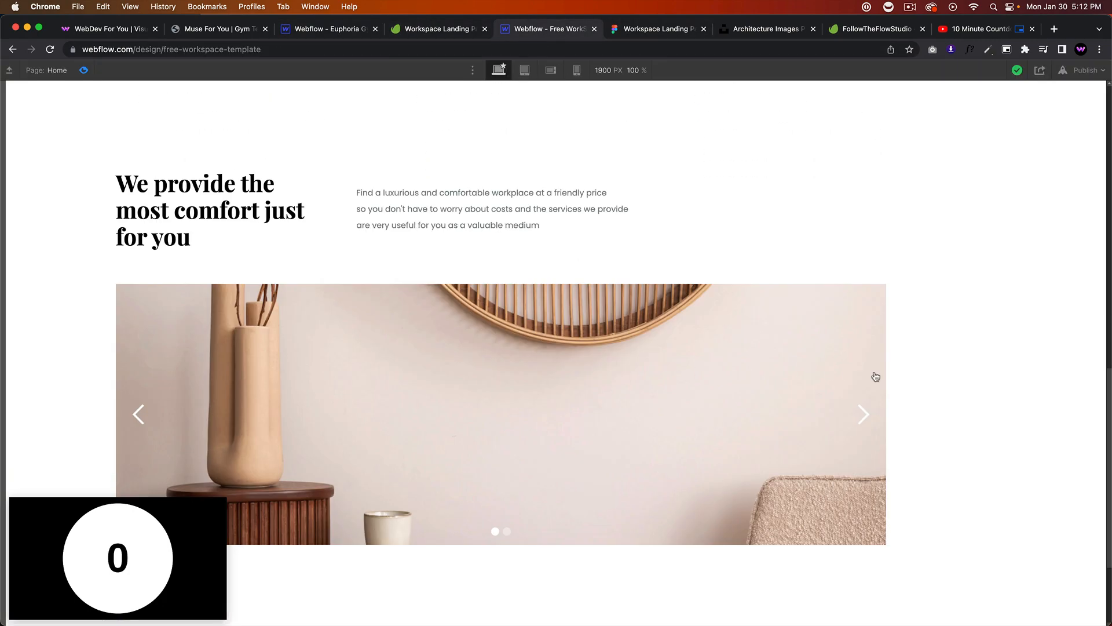
Leave the preview and set slider-section's right padding to 10 vw.
{"action": "left_click", "coordinate": [83, 70]}
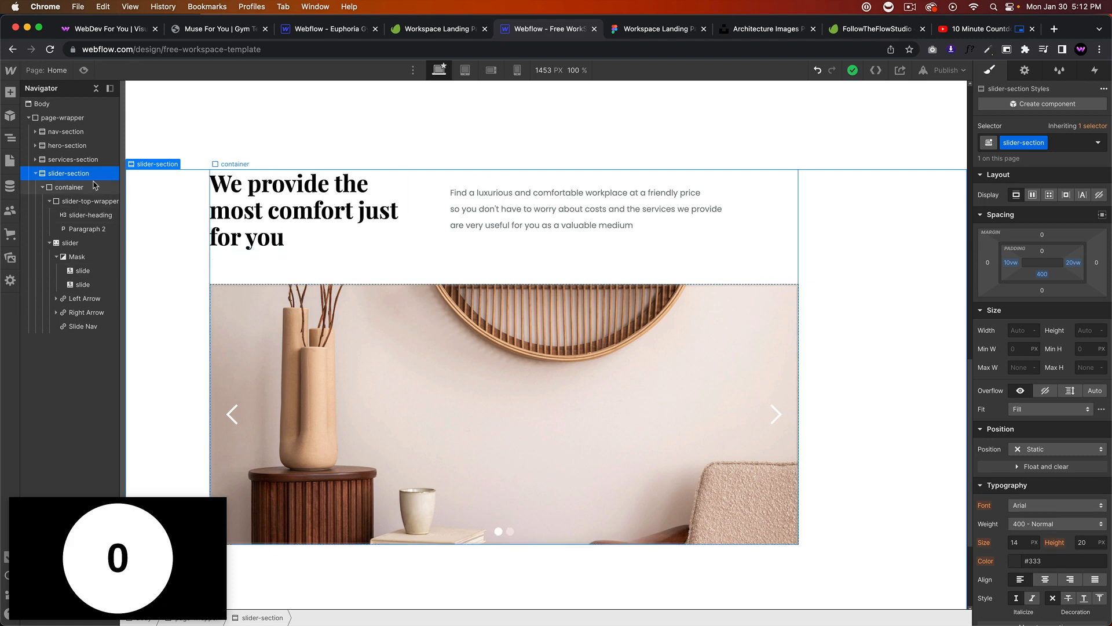
{"action": "left_click", "coordinate": [1073, 262]}
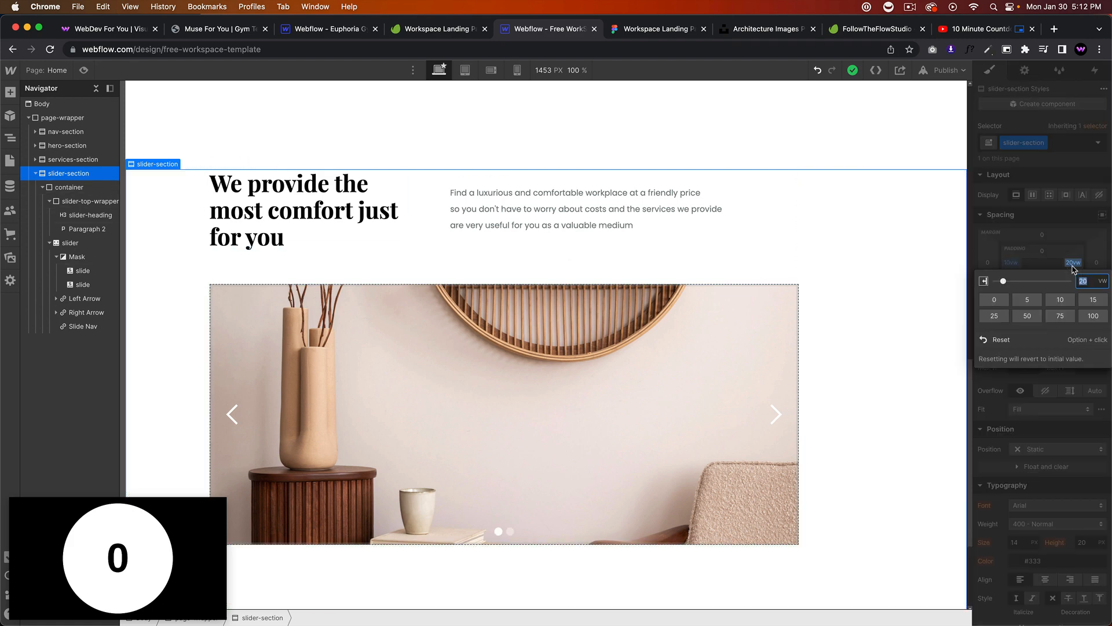
{"action": "type", "text": "10"}
{"action": "key", "text": "Return"}
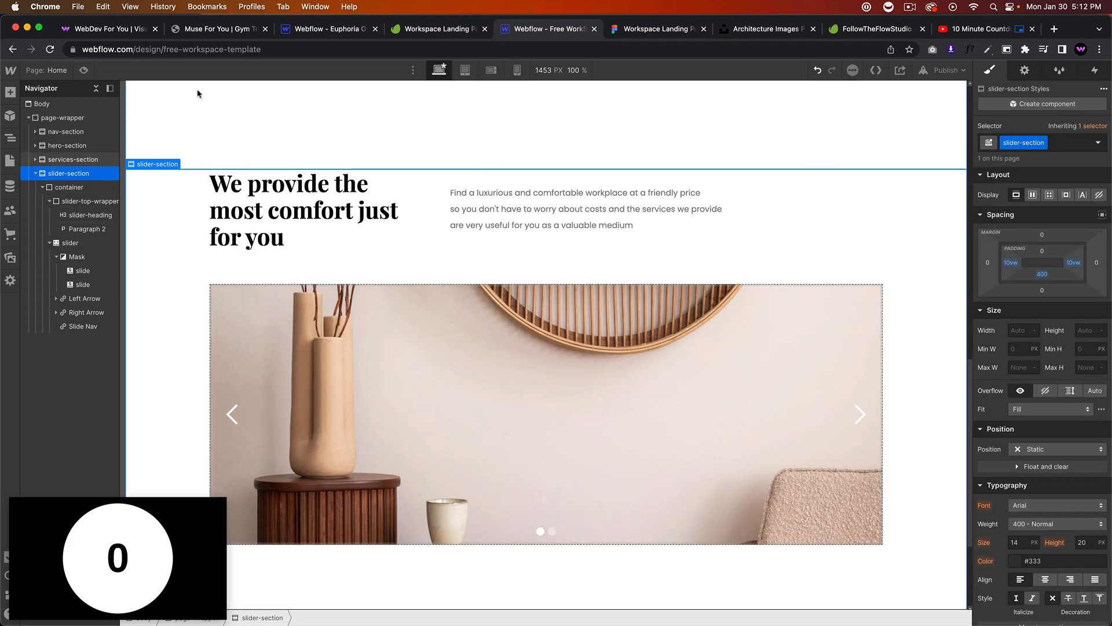
Preview the page, advance the slider to the next slide and review the sections up to the hero.
{"action": "left_click", "coordinate": [84, 71]}
{"action": "scroll", "coordinate": [569, 358], "scroll_direction": "down", "scroll_amount": 1}
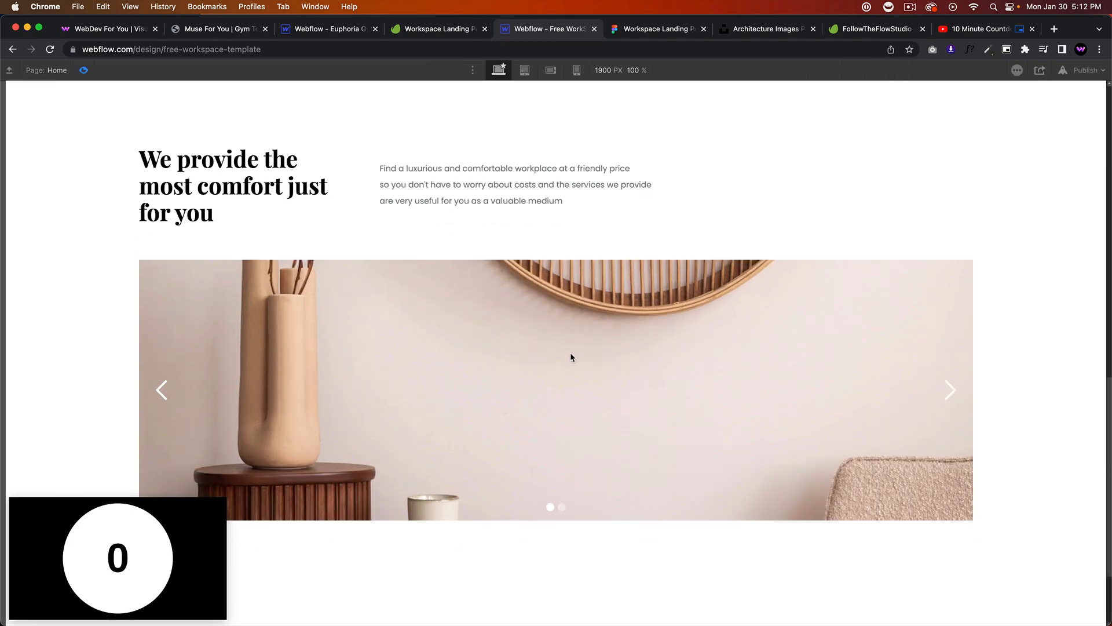
{"action": "left_click", "coordinate": [951, 391]}
{"action": "scroll", "coordinate": [950, 393], "scroll_direction": "up", "scroll_amount": 10}
{"action": "scroll", "coordinate": [950, 391], "scroll_direction": "down", "scroll_amount": 11}
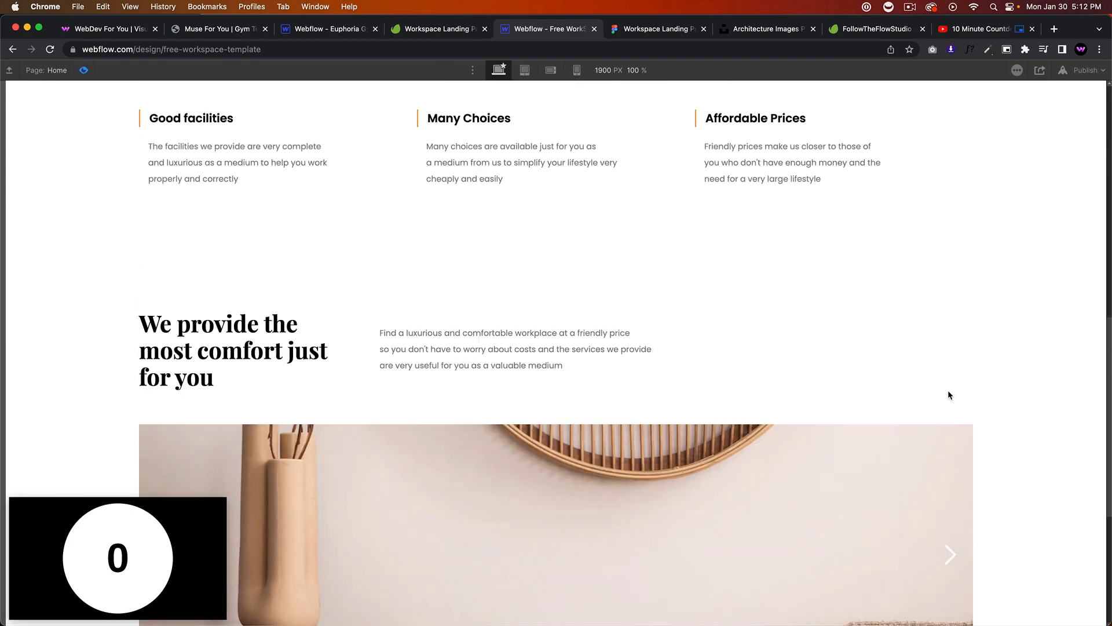
{"action": "scroll", "coordinate": [950, 396], "scroll_direction": "up", "scroll_amount": 1}
{"action": "scroll", "coordinate": [950, 396], "scroll_direction": "up", "scroll_amount": 10}
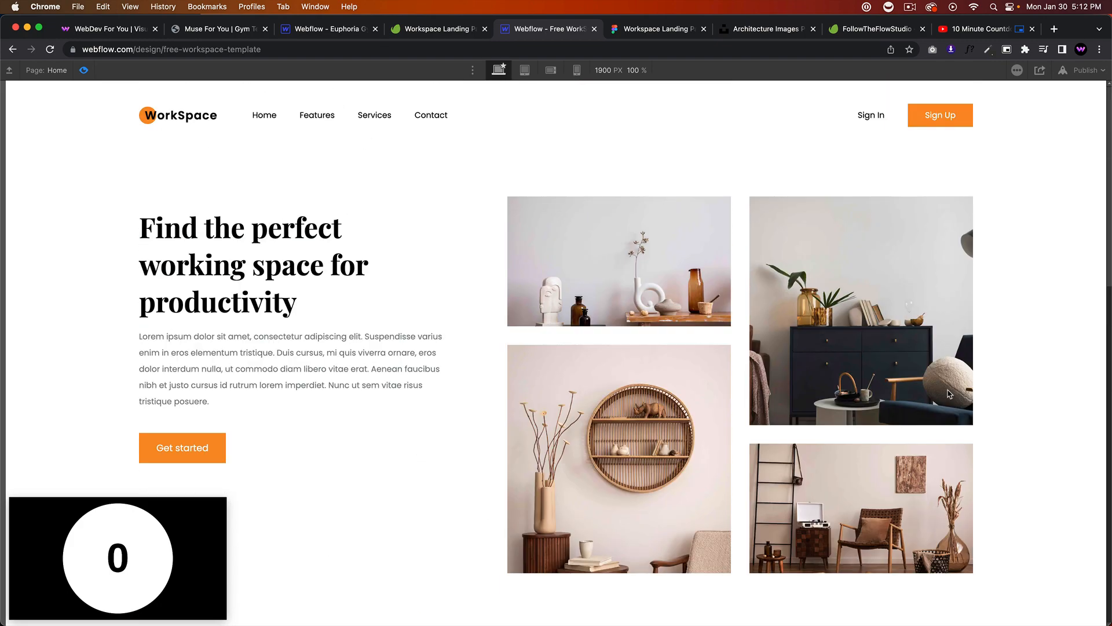
Return to the slider section in the page preview and advance the slider to the next slide.
{"action": "scroll", "coordinate": [940, 398], "scroll_direction": "down", "scroll_amount": 10}
{"action": "left_click", "coordinate": [951, 411]}
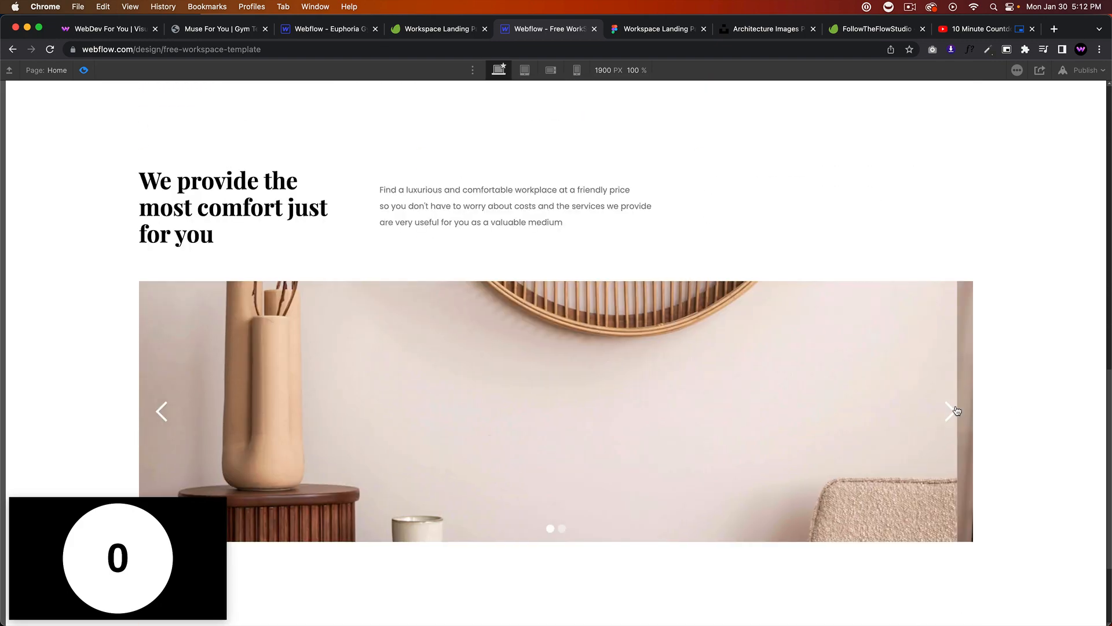
Switch to the Figma design and review the sections below the slider down to the footer, then back up to the advantages section.
{"action": "left_click", "coordinate": [624, 32]}
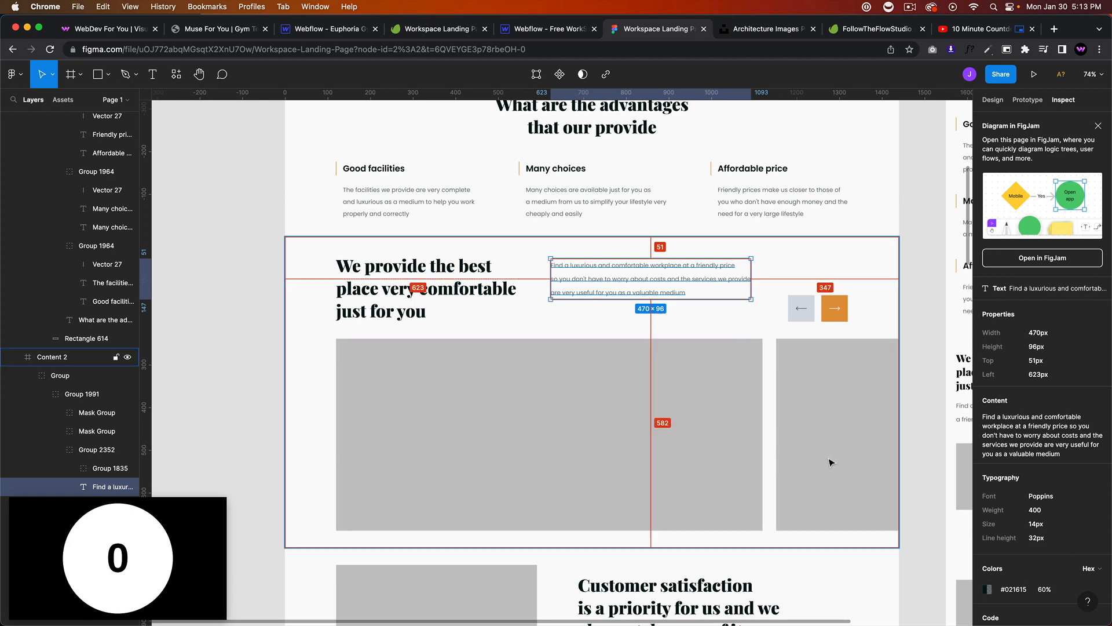
{"action": "scroll", "coordinate": [841, 449], "scroll_direction": "down", "scroll_amount": 1}
{"action": "scroll", "coordinate": [841, 448], "scroll_direction": "down", "scroll_amount": 2}
{"action": "scroll", "coordinate": [819, 331], "scroll_direction": "down", "scroll_amount": 10}
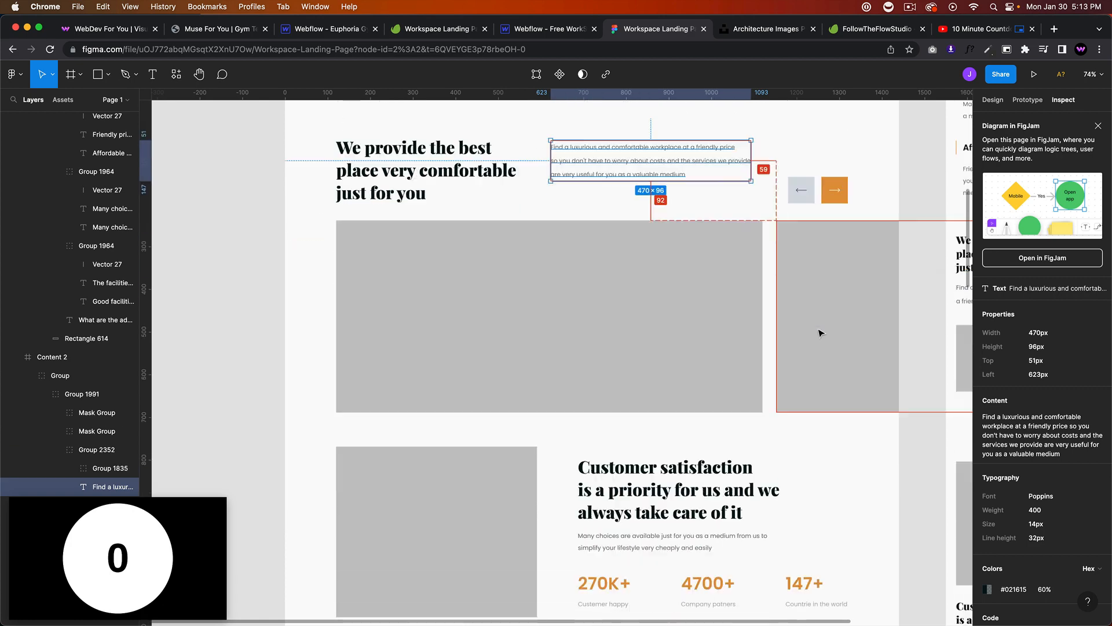
{"action": "scroll", "coordinate": [778, 355], "scroll_direction": "down", "scroll_amount": 10}
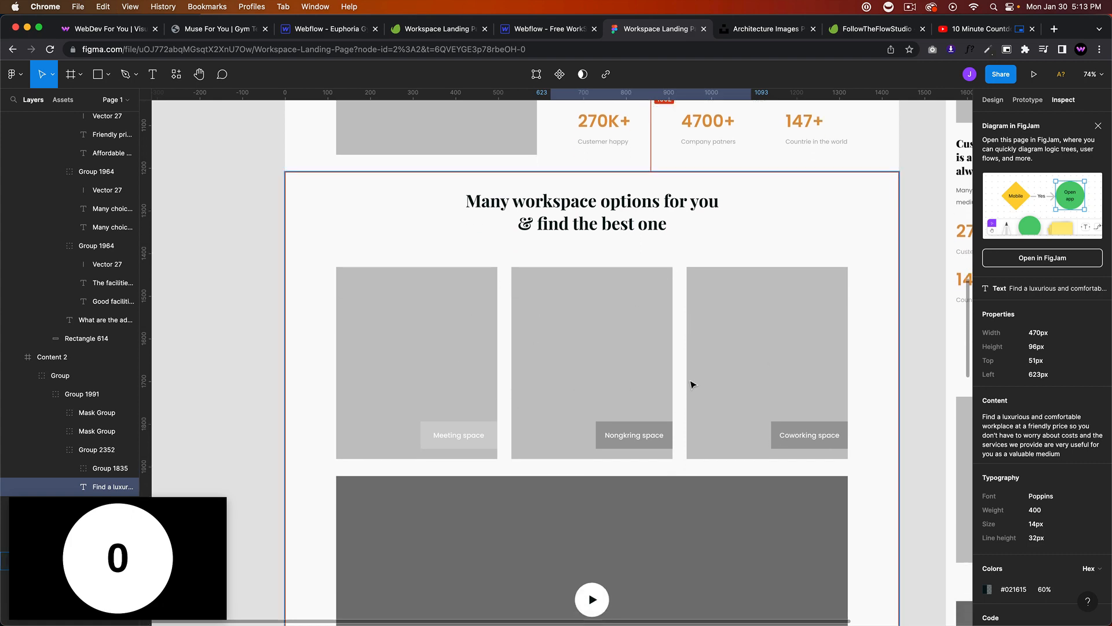
{"action": "scroll", "coordinate": [692, 382], "scroll_direction": "down", "scroll_amount": 9}
{"action": "scroll", "coordinate": [566, 440], "scroll_direction": "down", "scroll_amount": 17}
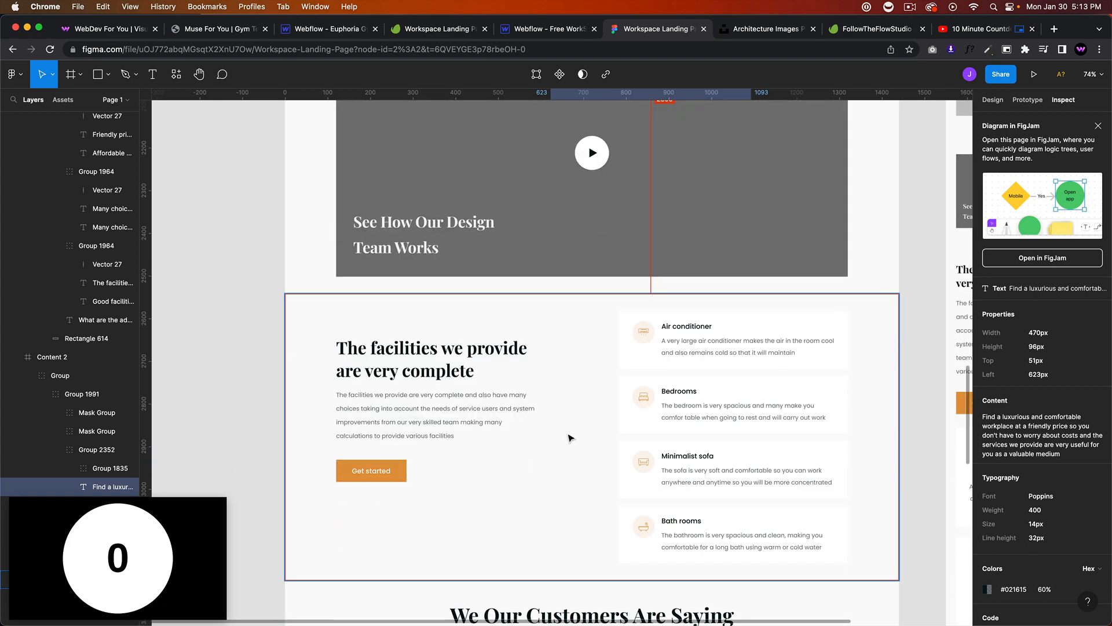
{"action": "scroll", "coordinate": [556, 534], "scroll_direction": "down", "scroll_amount": 8}
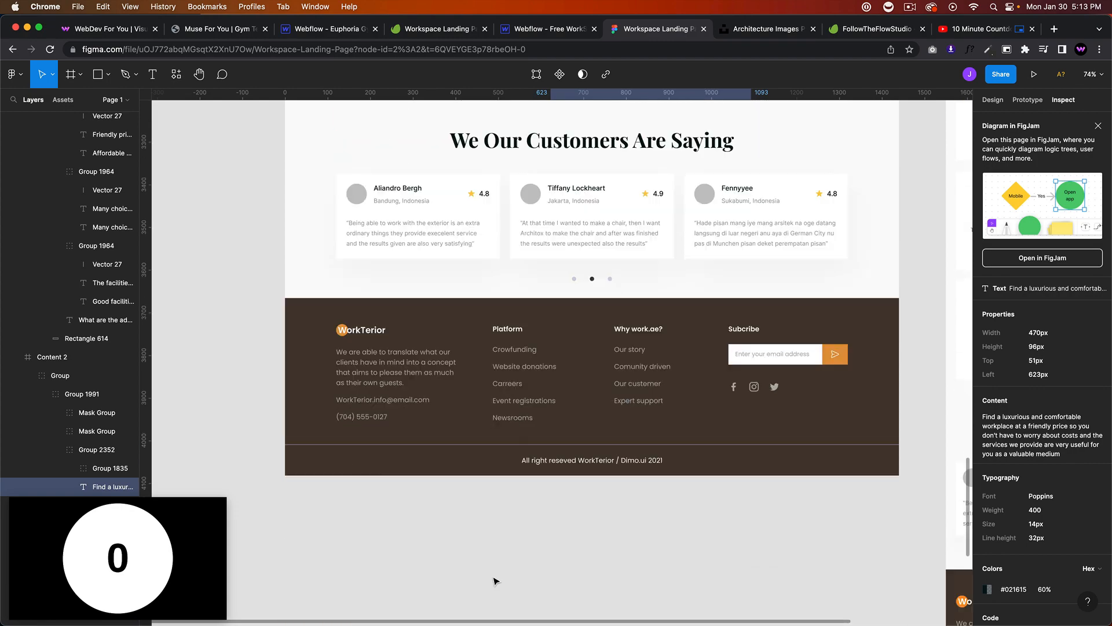
{"action": "scroll", "coordinate": [551, 586], "scroll_direction": "up", "scroll_amount": 11}
{"action": "scroll", "coordinate": [551, 519], "scroll_direction": "up", "scroll_amount": 20}
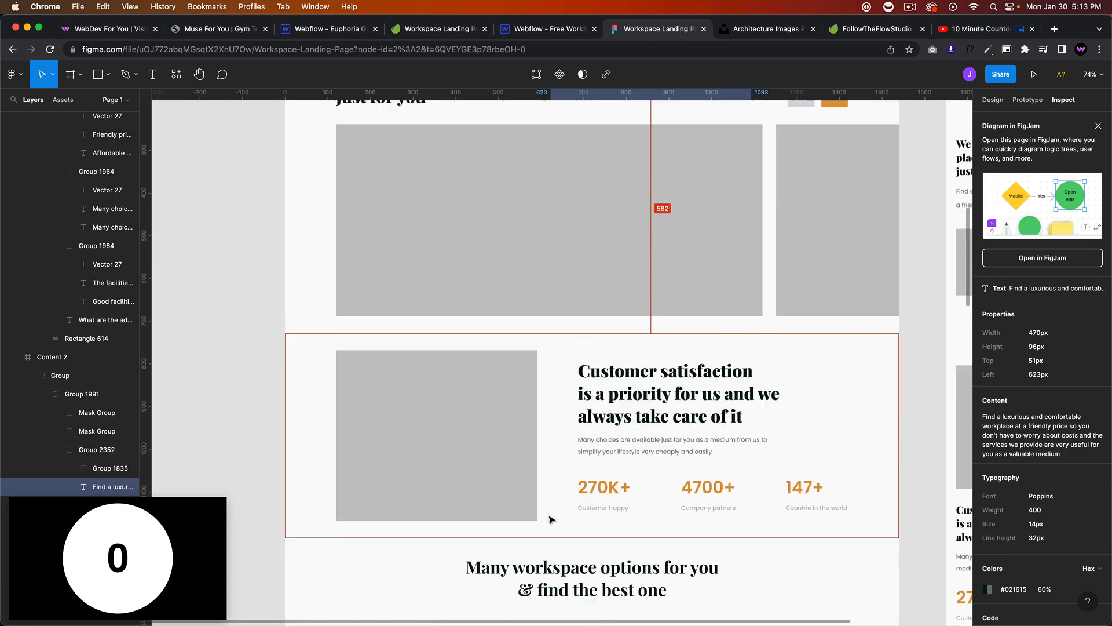
{"action": "scroll", "coordinate": [551, 519], "scroll_direction": "down", "scroll_amount": 20}
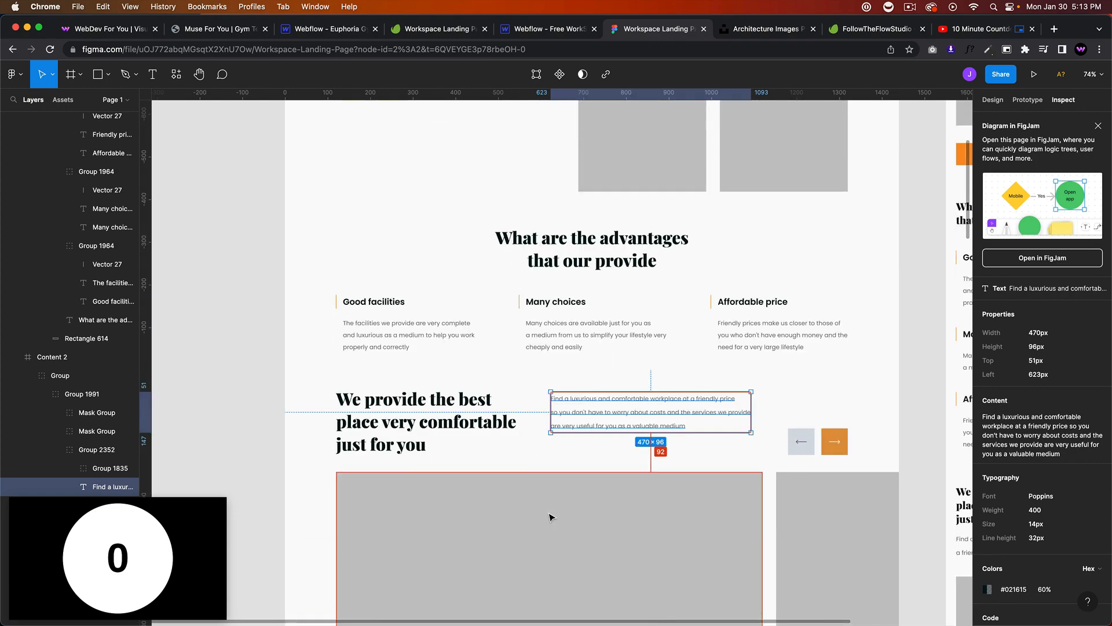